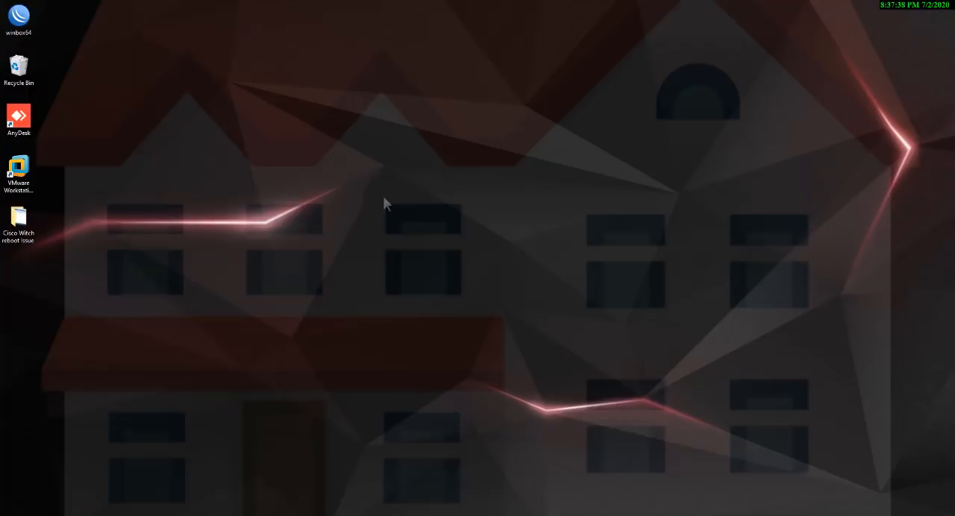
Open VMware Workstation and power on the EVE virtual machine.
double_click(16, 166)
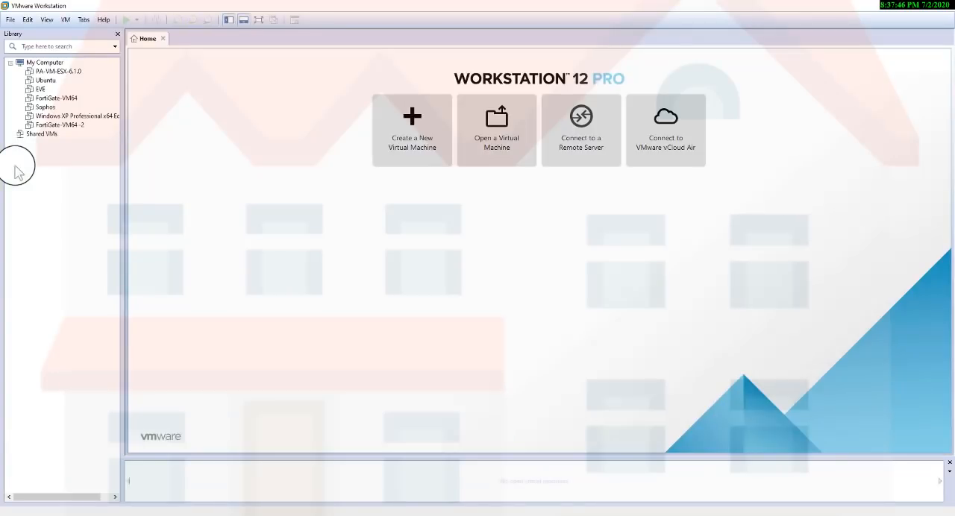
click(40, 89)
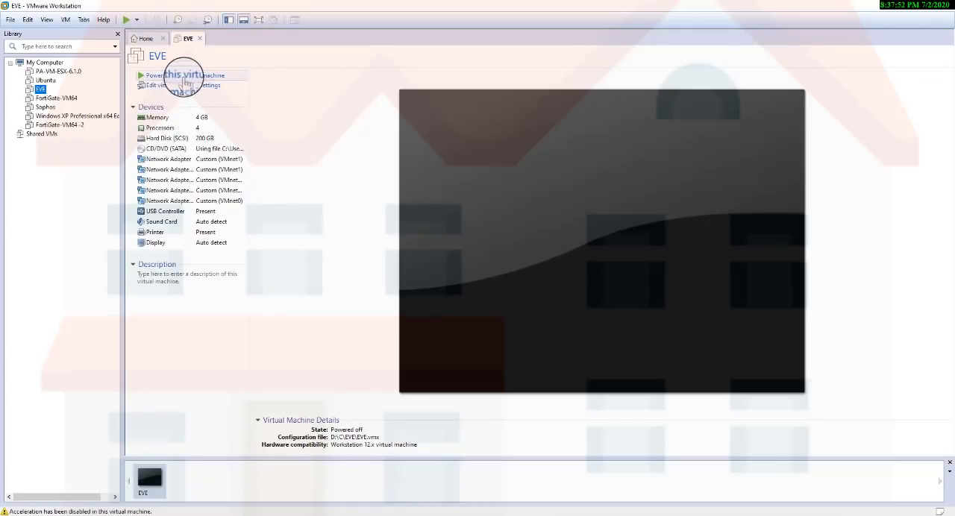
click(183, 76)
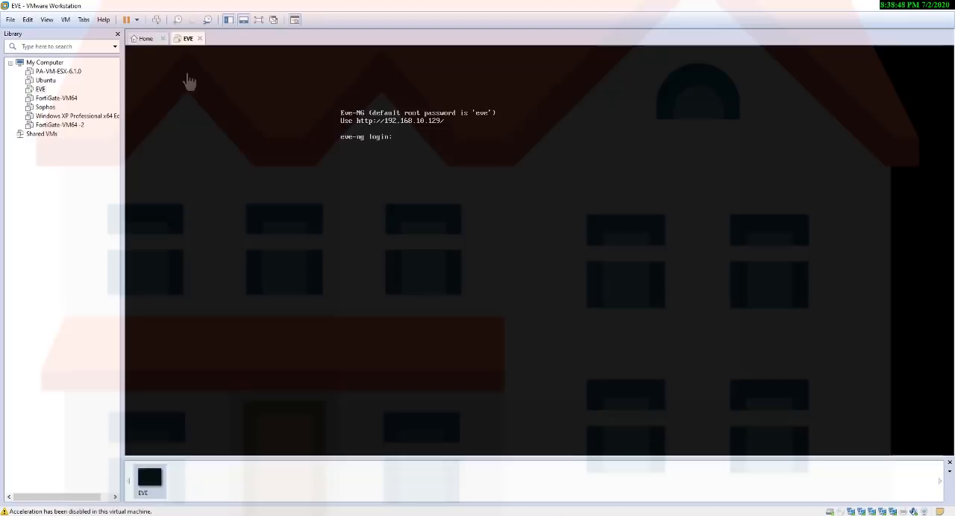
click(231, 59)
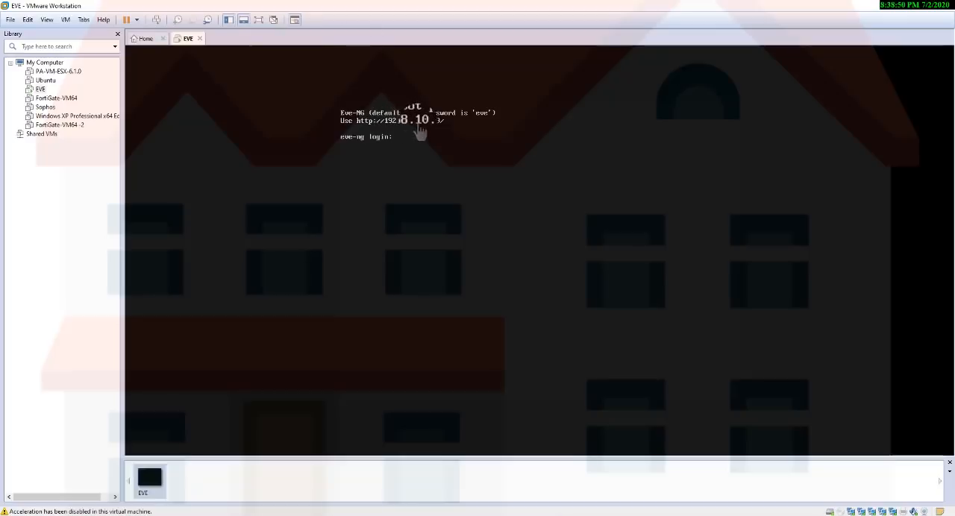
Ping the EVE server at 192.168.10.129 from a Windows command prompt, and exit the prompt.
key(super+r)
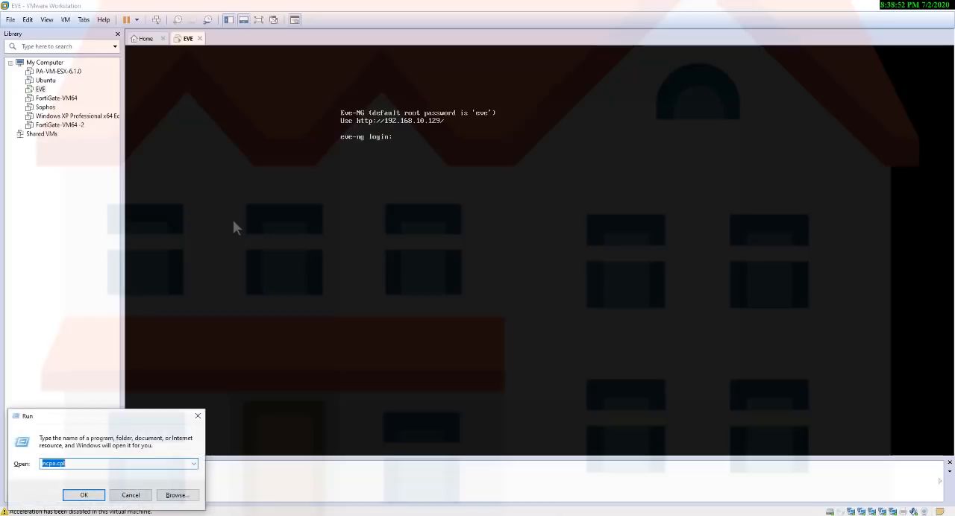
text(cmd)
key(Return)
text(pin)
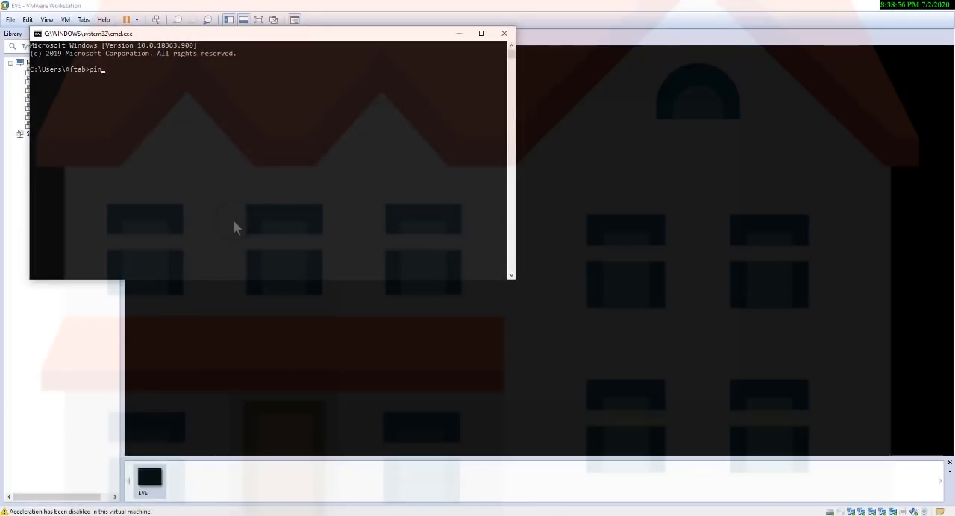
text(g 192.168.10.129)
key(Return)
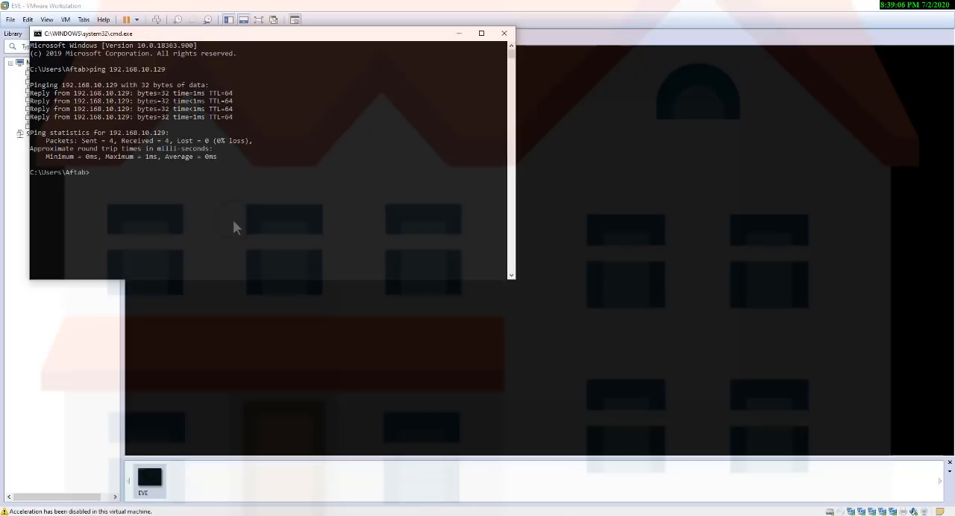
text(exi)
key(Return)
text(exit)
key(Return)
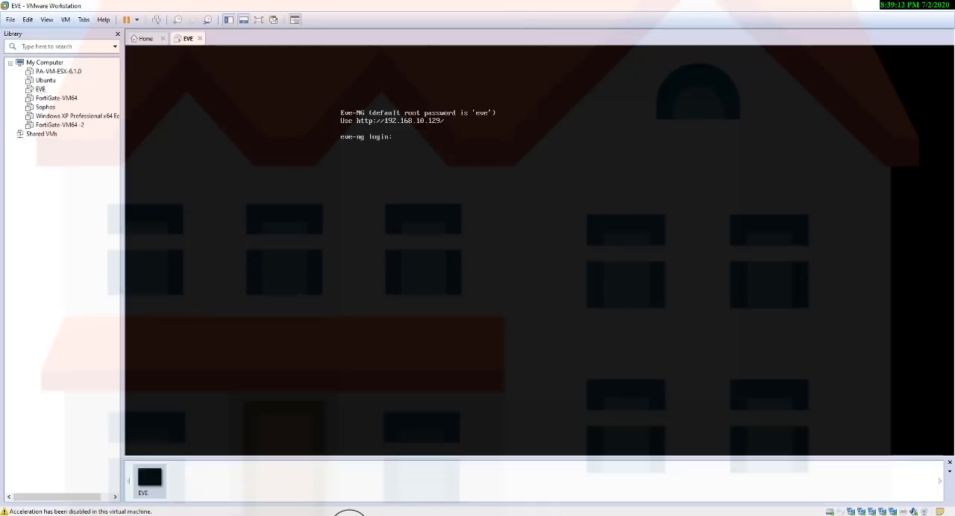
Switch to Firefox, decline making it the default browser, and open the EVE web interface at 192.168.10.129.
click(359, 216)
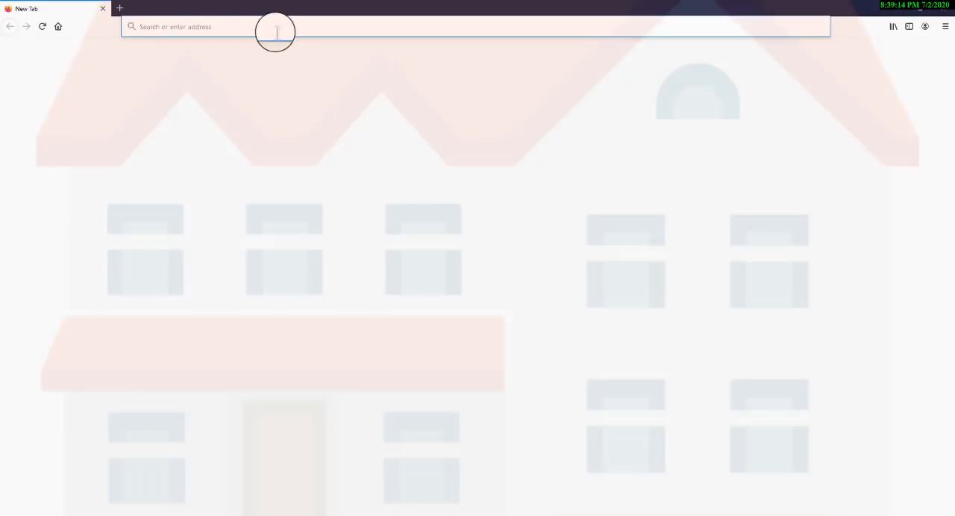
click(529, 280)
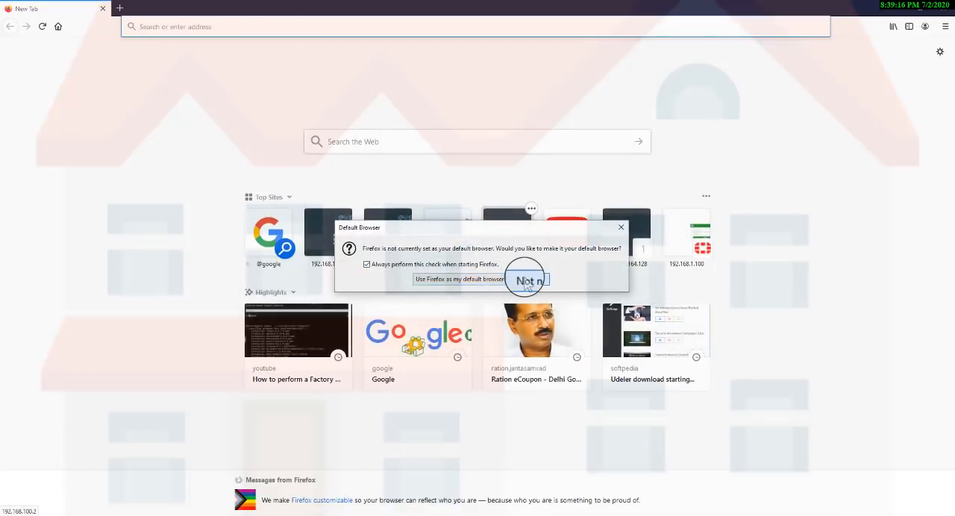
click(240, 25)
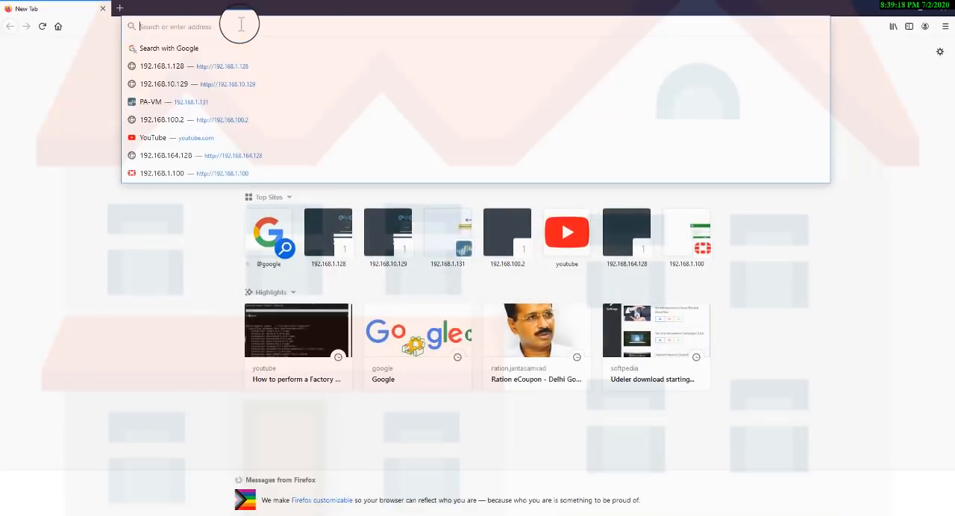
text(192.168.1)
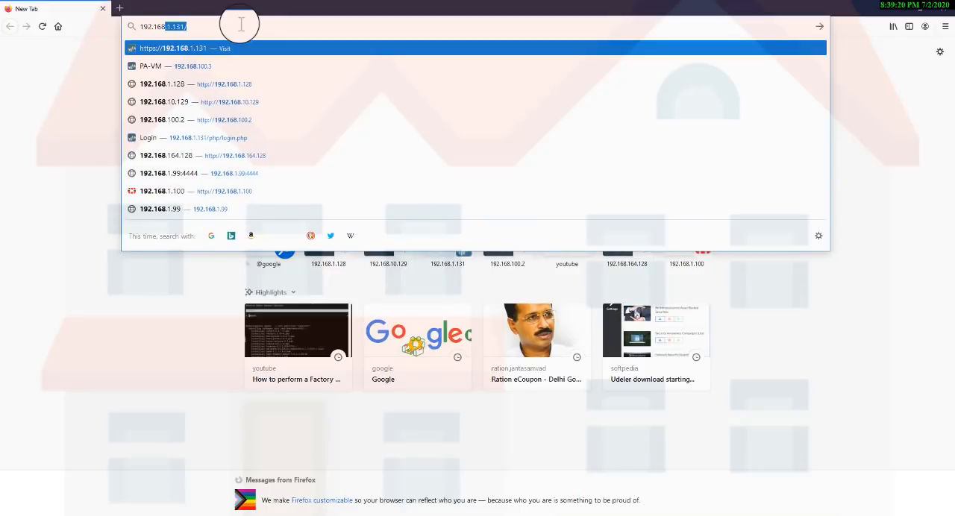
text(0.129)
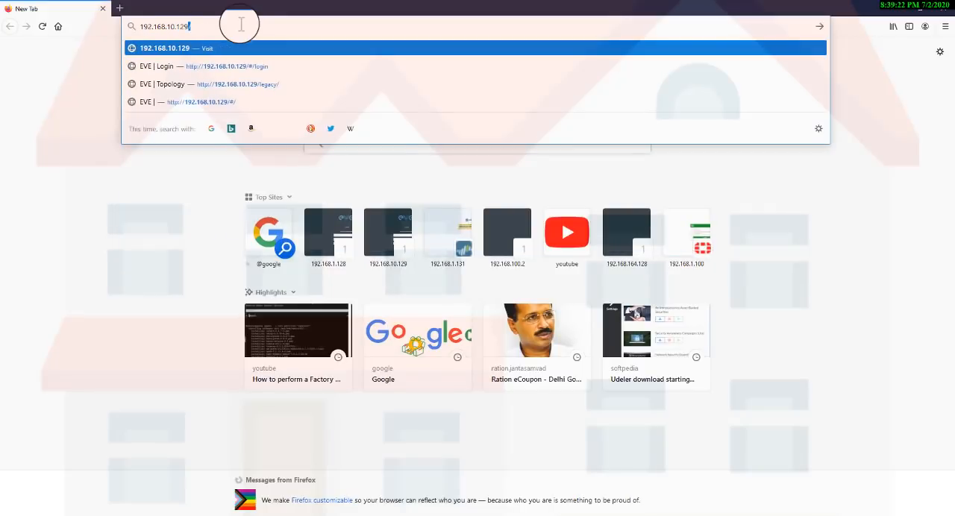
key(Return)
key(Return)
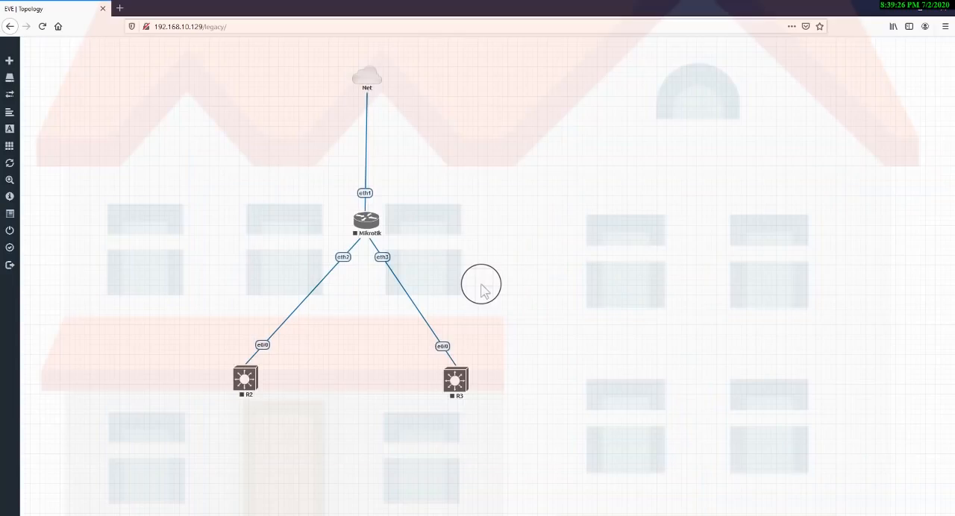
Log out of the EVE lab and sign back in with the prefilled admin account and the native console.
mouse_move(30, 127)
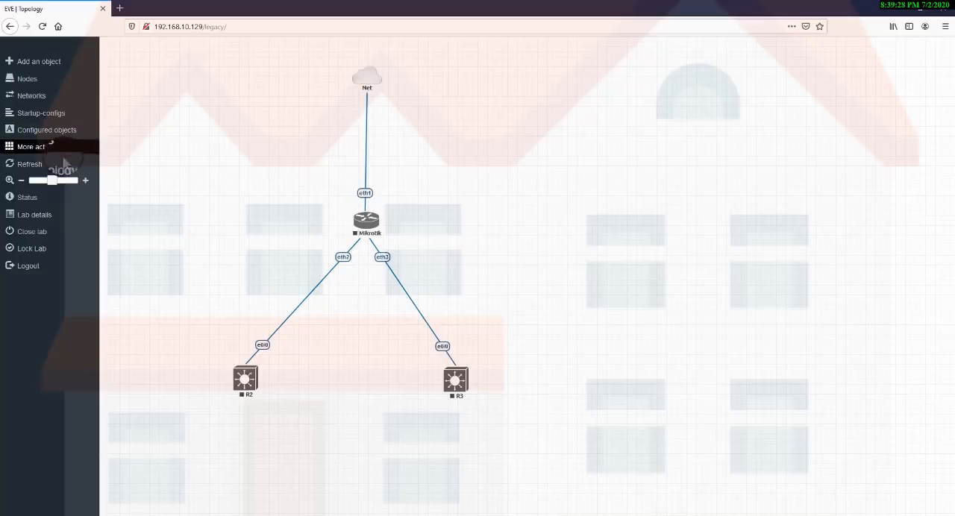
click(30, 268)
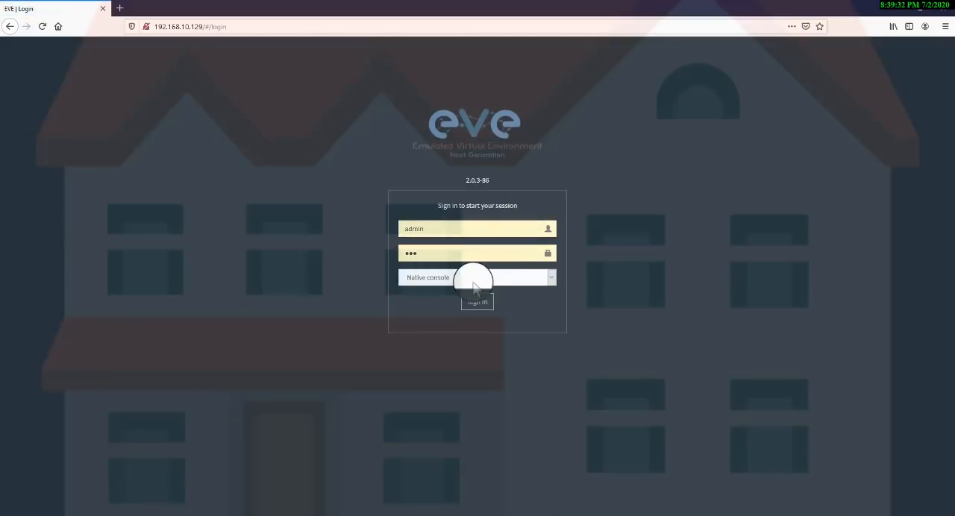
click(472, 305)
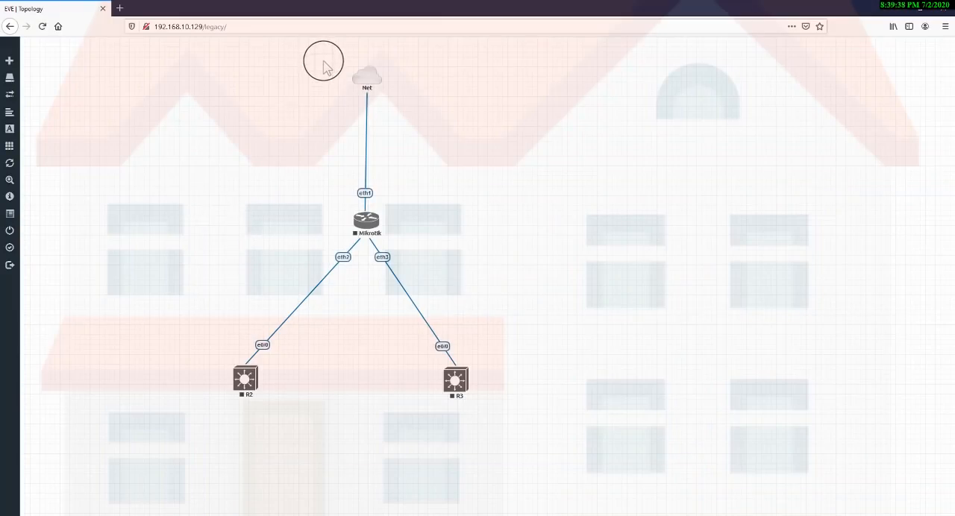
Examine the lab topology by highlighting the Net, Mikrotik, R2 and R3 objects, and clear the selection.
drag(324, 64, 406, 99)
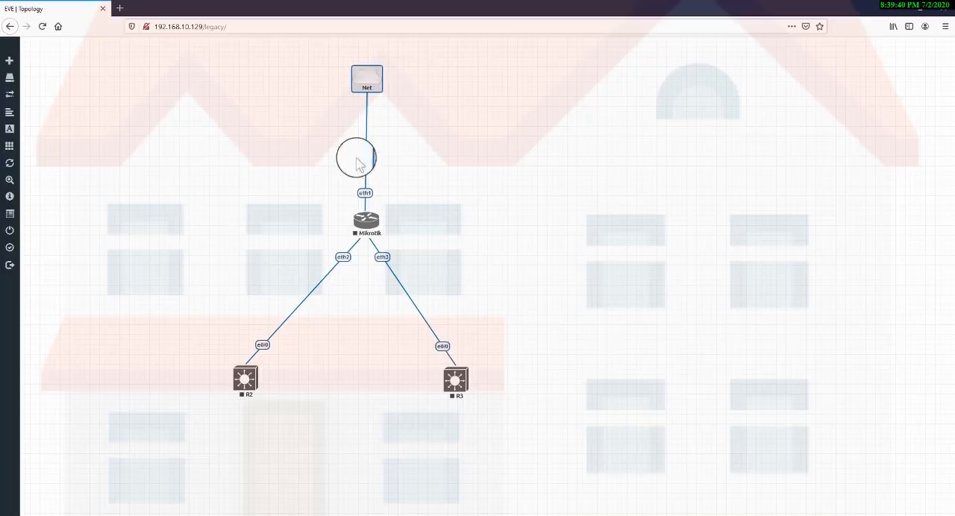
drag(322, 191, 436, 254)
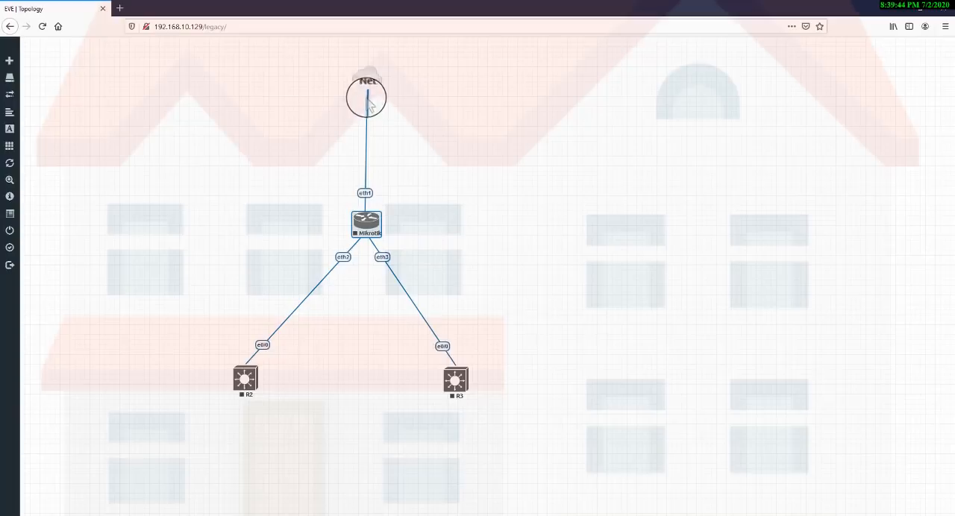
drag(341, 55, 405, 214)
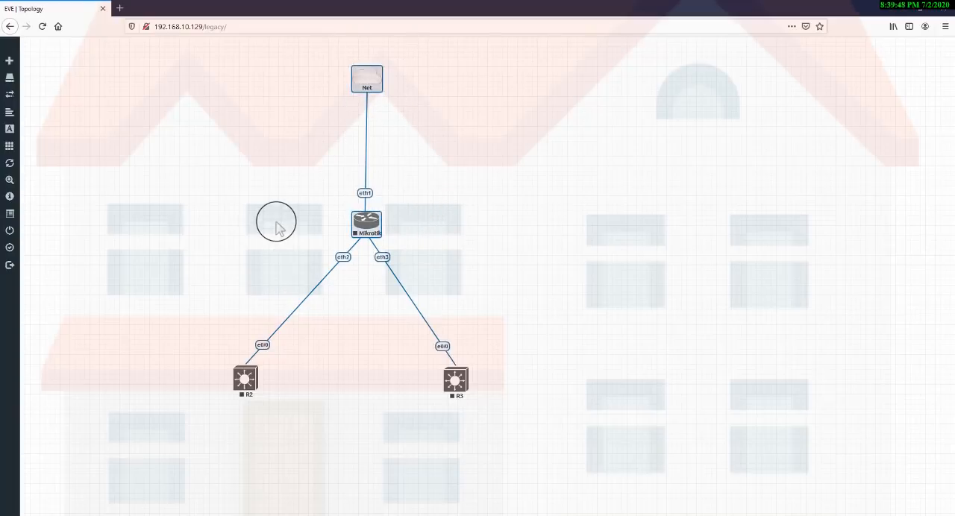
drag(280, 224, 230, 471)
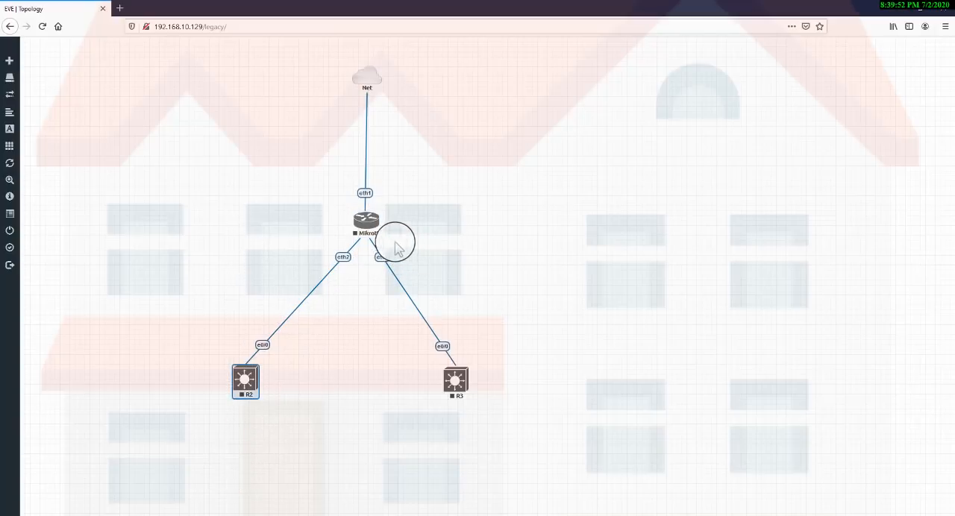
drag(374, 203, 492, 405)
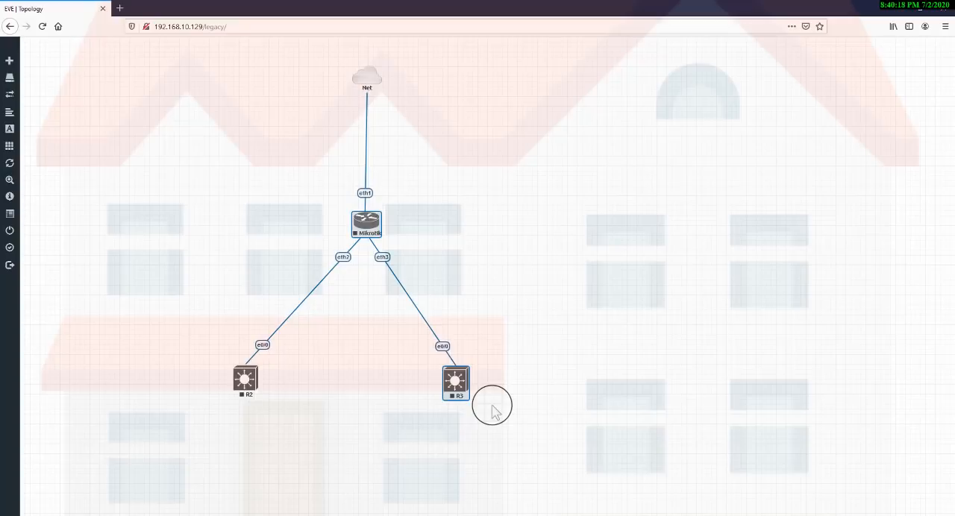
click(142, 140)
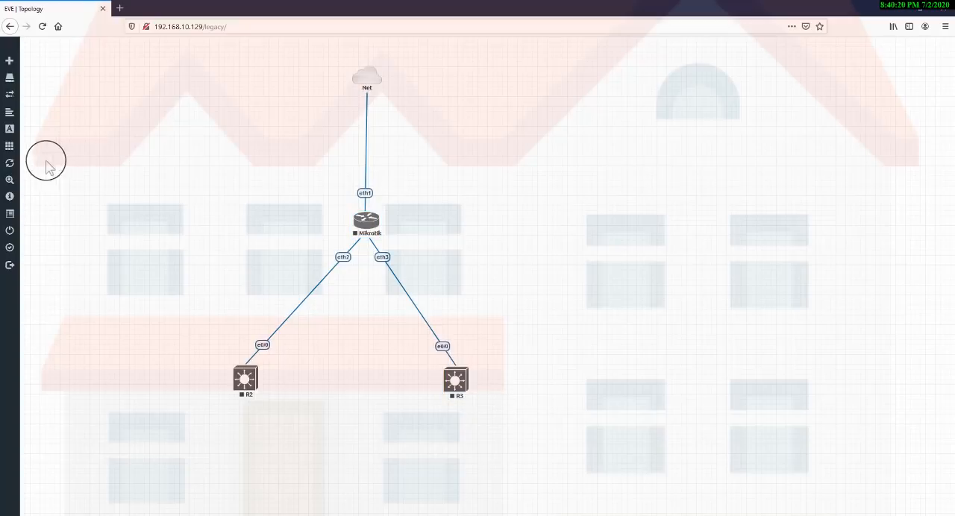
Start all nodes in the lab and reload the topology page.
click(23, 147)
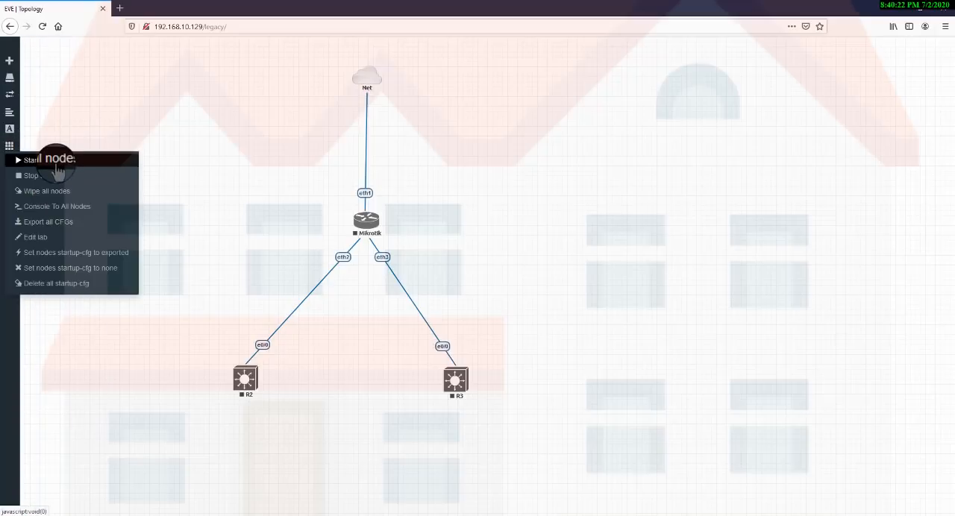
click(33, 159)
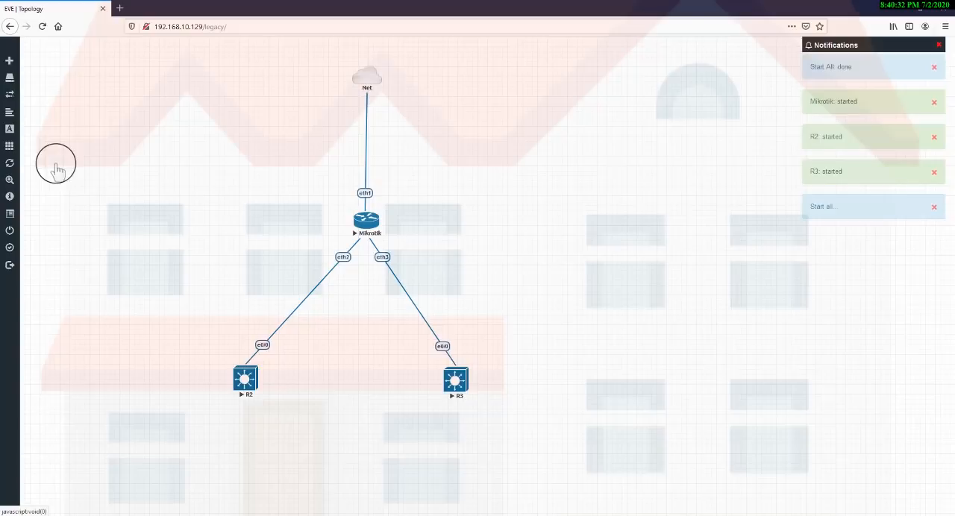
drag(857, 98, 725, 123)
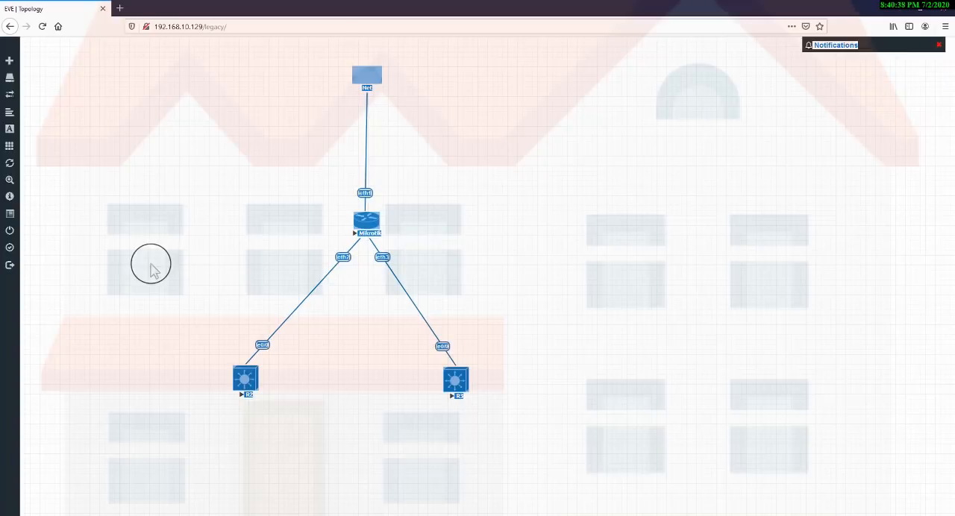
click(43, 28)
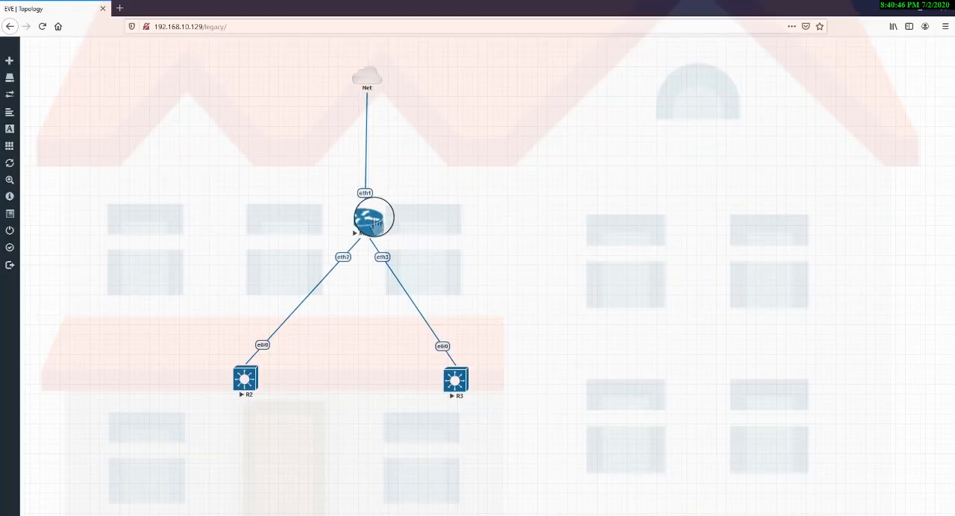
Open the Mikrotik node's console with putty.exe, move its window clear of the topology, and bring up the login prompt.
click(369, 224)
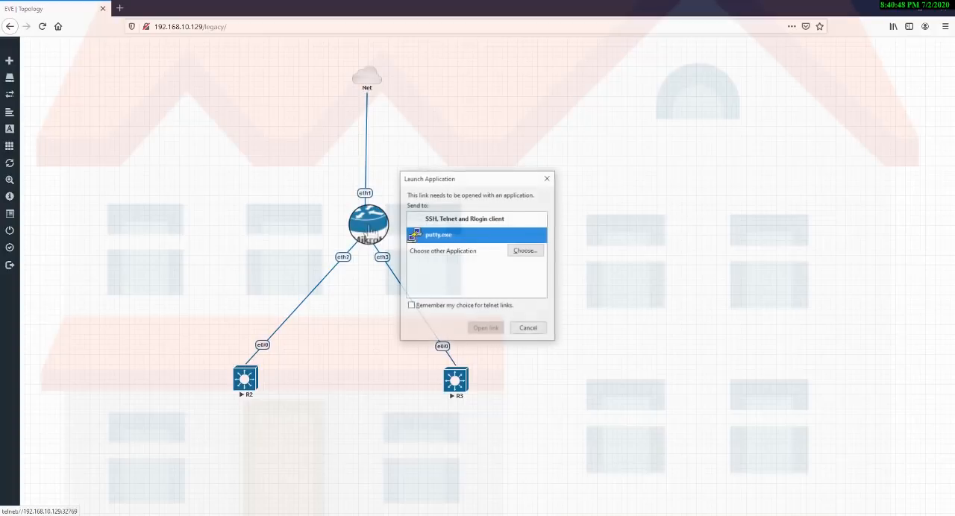
click(487, 328)
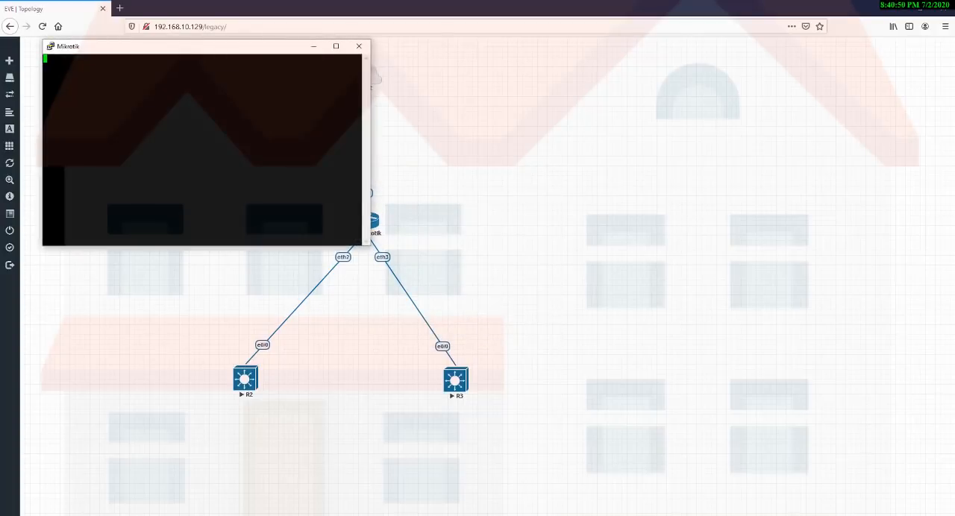
drag(224, 45, 717, 122)
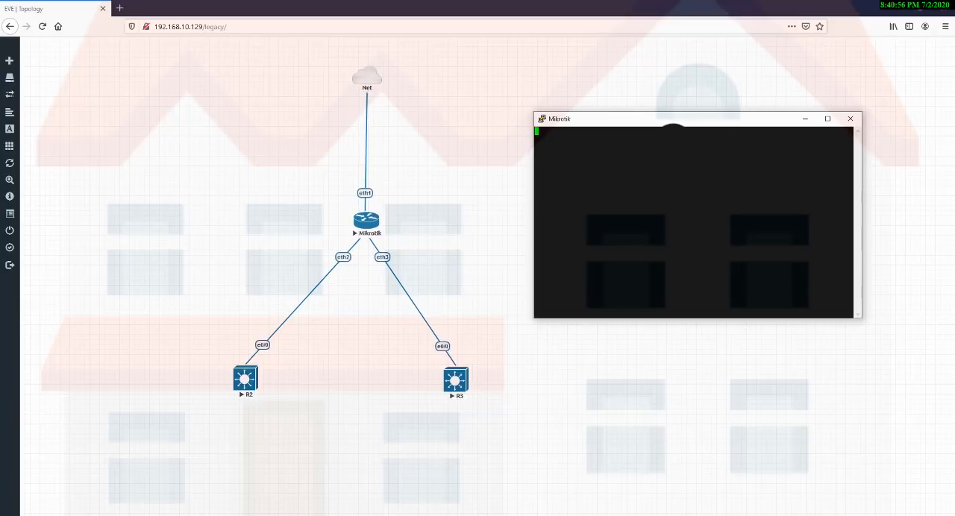
key(Return)
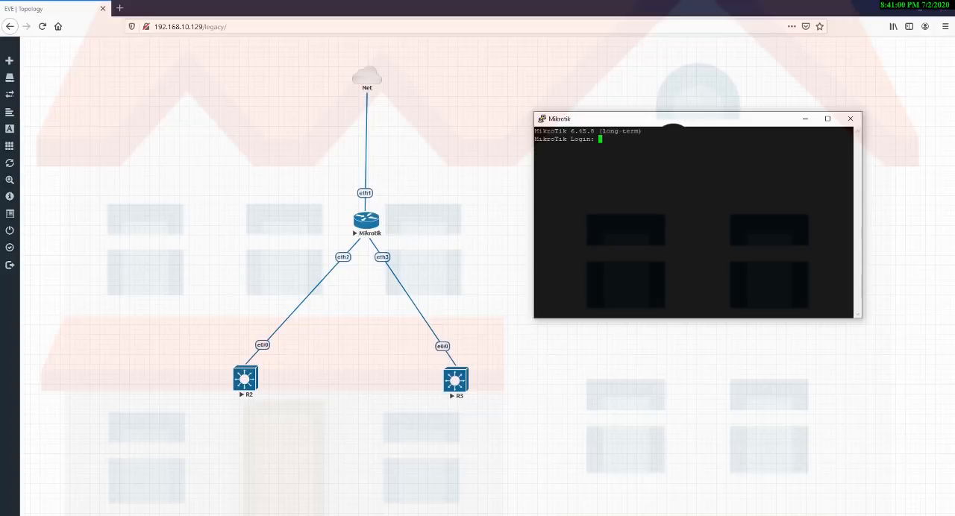
Log in to the Mikrotik console as admin with an empty password, and close the PuTTY session.
text(admin)
key(Return)
key(Return)
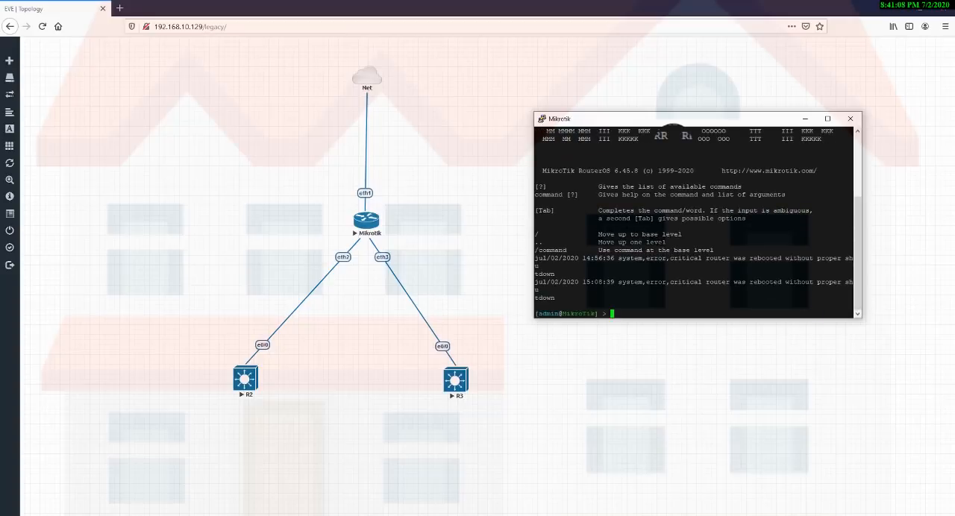
click(851, 119)
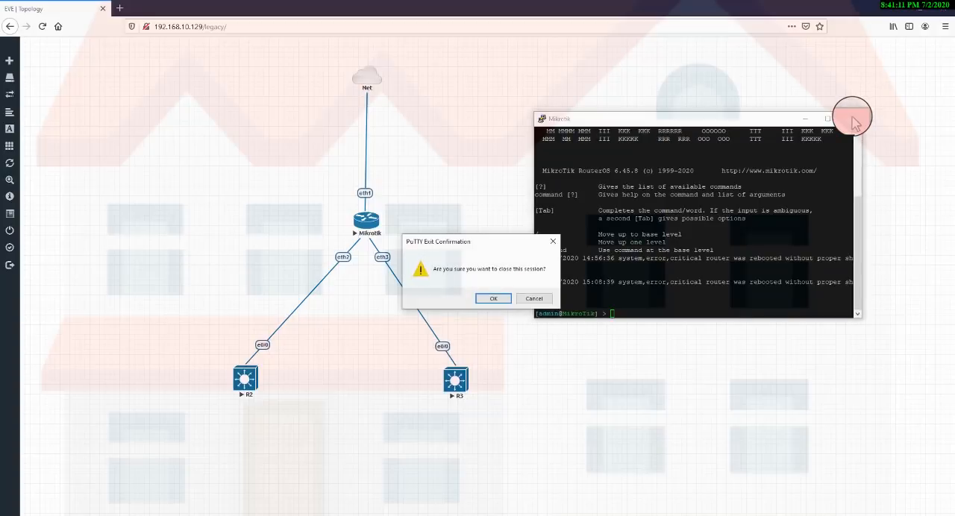
click(493, 298)
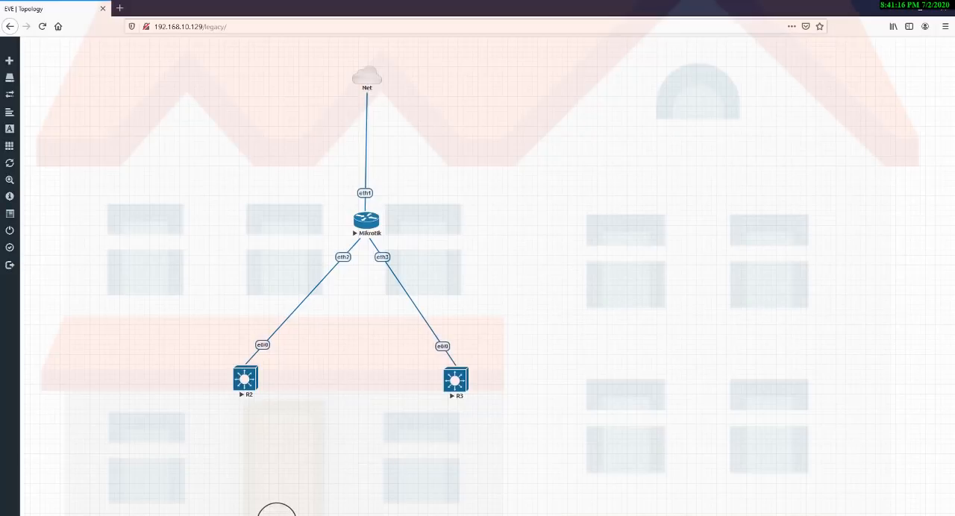
Launch winbox from the Downloads folder and move its window clear of the topology.
click(276, 515)
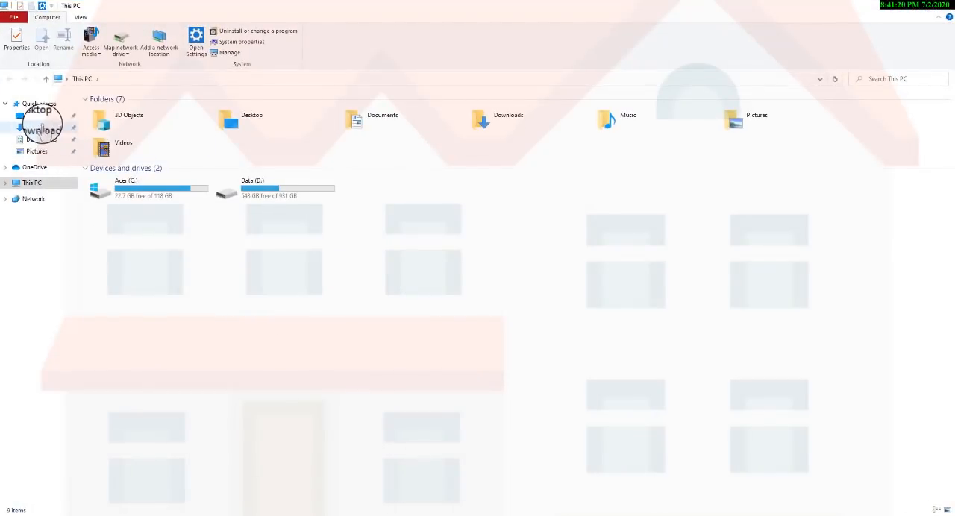
click(42, 127)
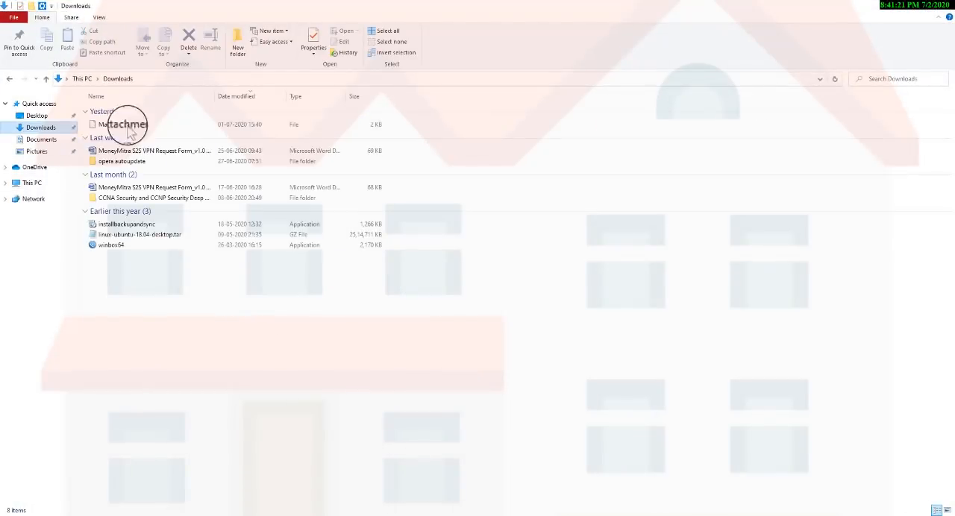
click(108, 246)
double_click(109, 246)
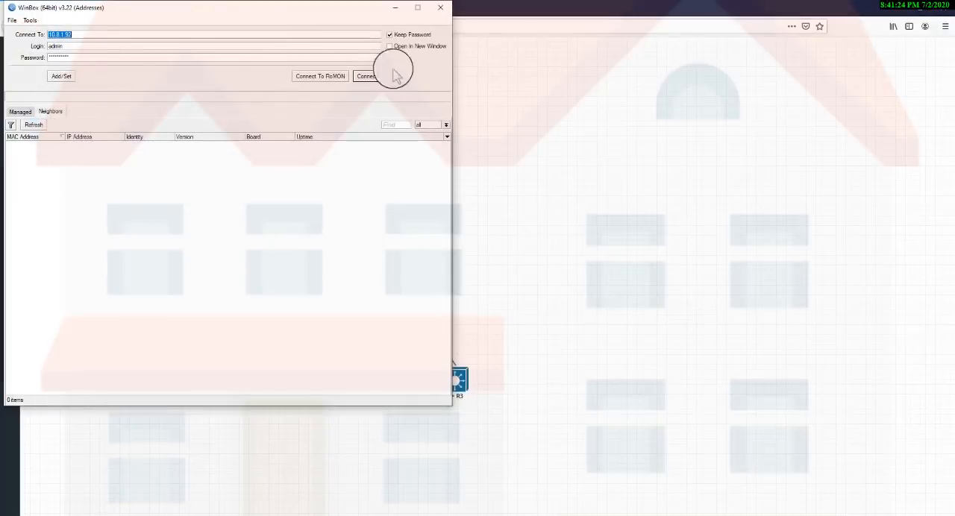
drag(253, 12, 737, 56)
Shift the Net, Mikrotik, R2 and R3 objects left together, and bring the WinBox window back beside the topology.
drag(189, 73, 470, 437)
drag(366, 77, 180, 82)
click(345, 289)
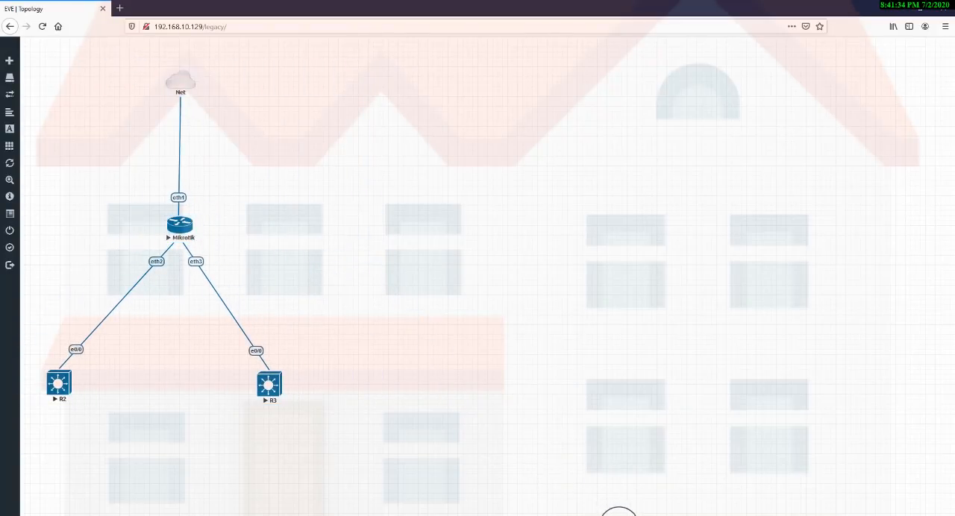
click(618, 514)
drag(694, 60, 602, 60)
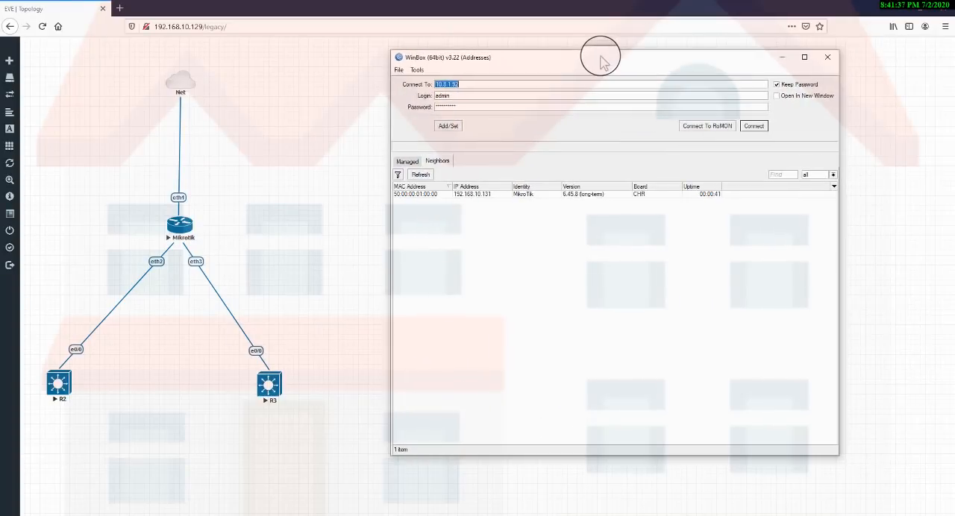
Connect to the discovered MikroTik neighbor by its MAC address as admin with an empty password.
click(417, 194)
key(Tab)
key(BackSpace)
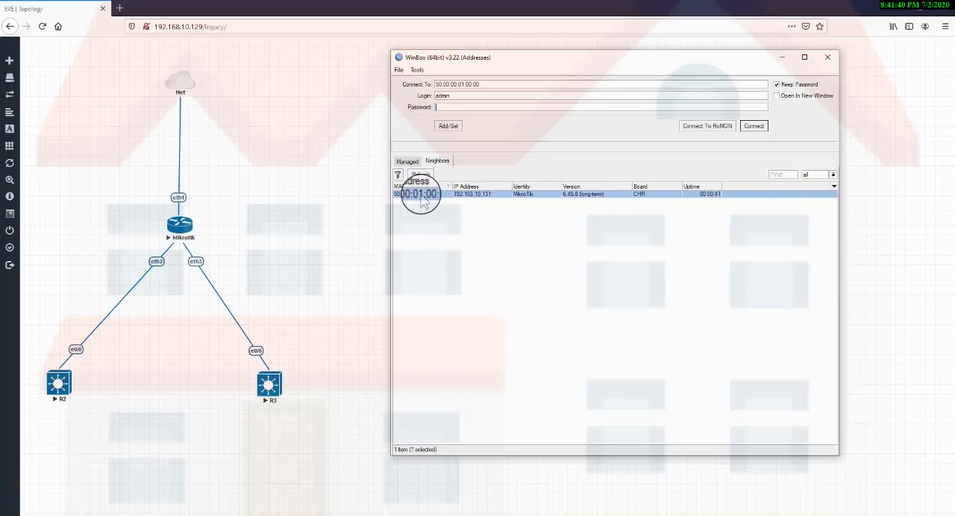
key(Return)
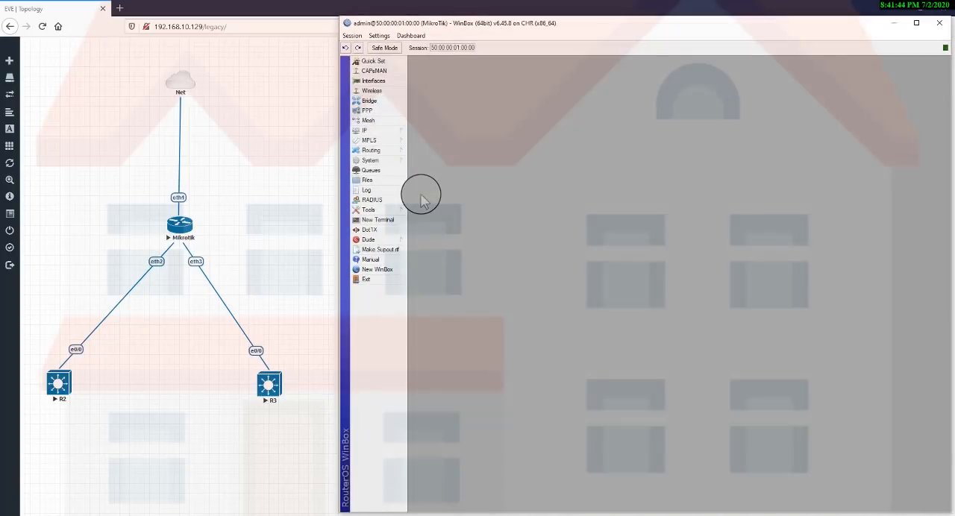
Reset the router's configuration with No Default Configuration enabled, and accept the reboot.
click(406, 160)
click(428, 309)
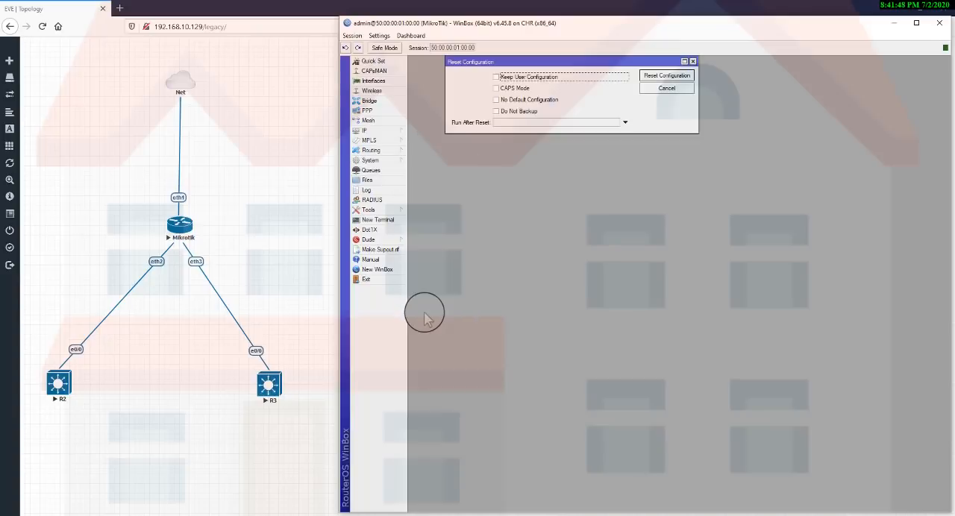
click(516, 99)
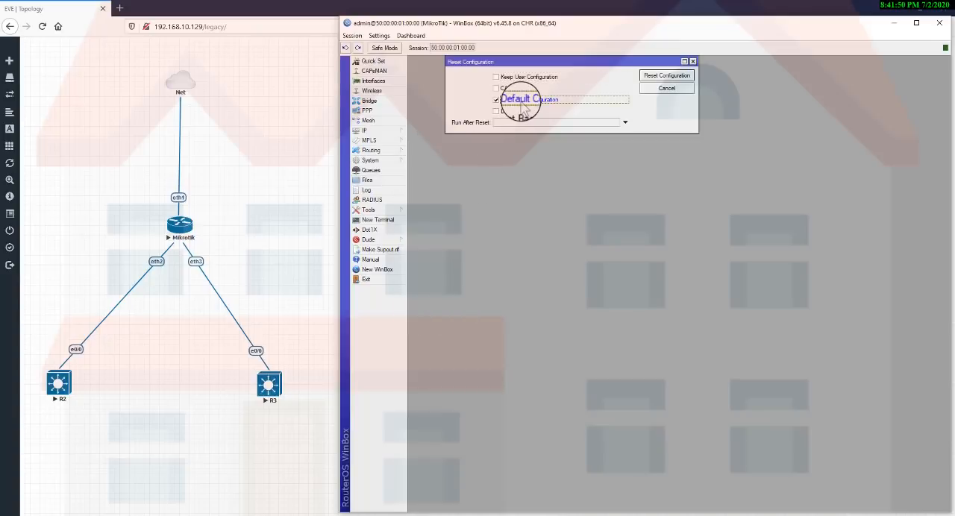
click(668, 76)
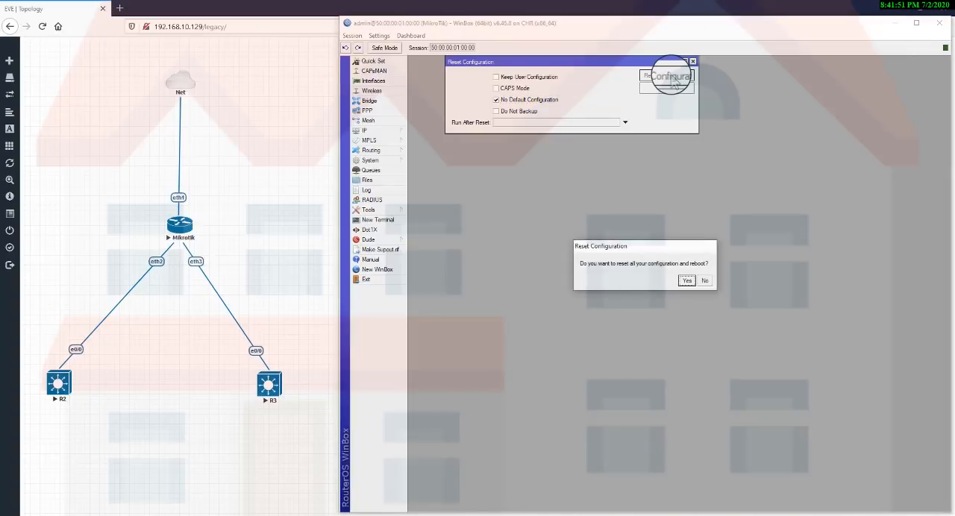
click(686, 281)
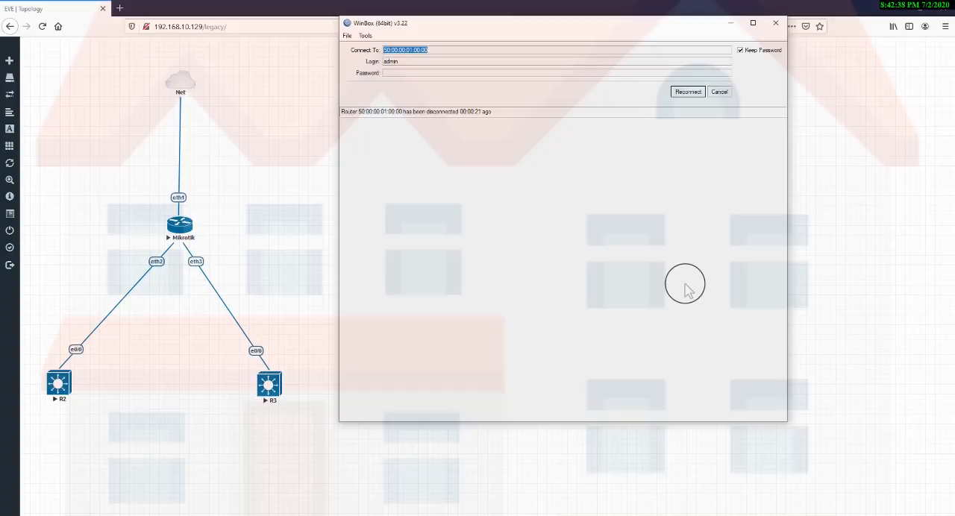
Cancel the automatic reconnection, refresh the neighbor list, and connect to the rebooted MikroTik by its MAC address.
click(718, 95)
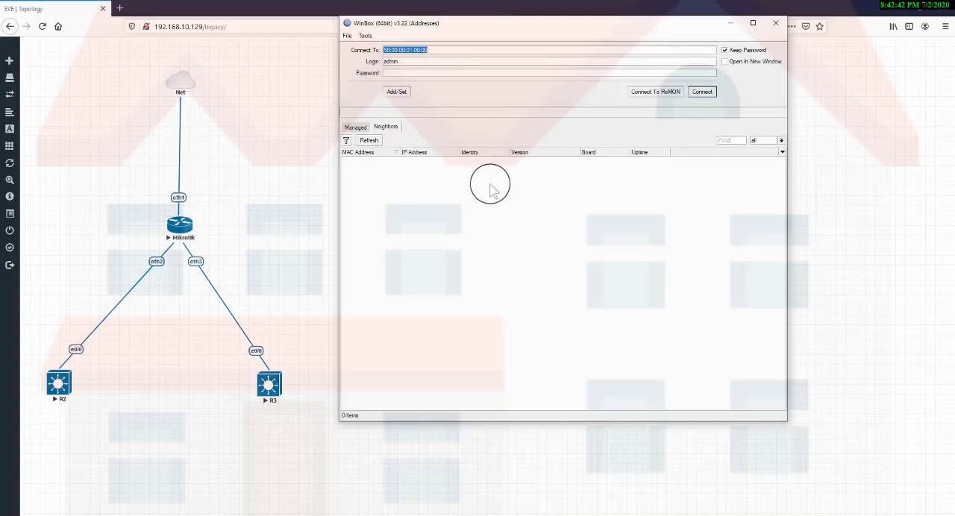
click(366, 147)
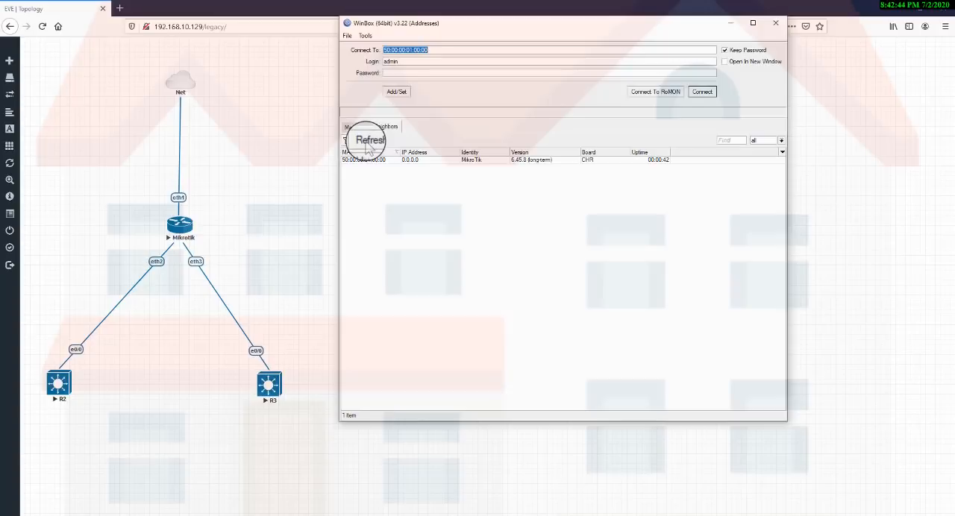
click(365, 160)
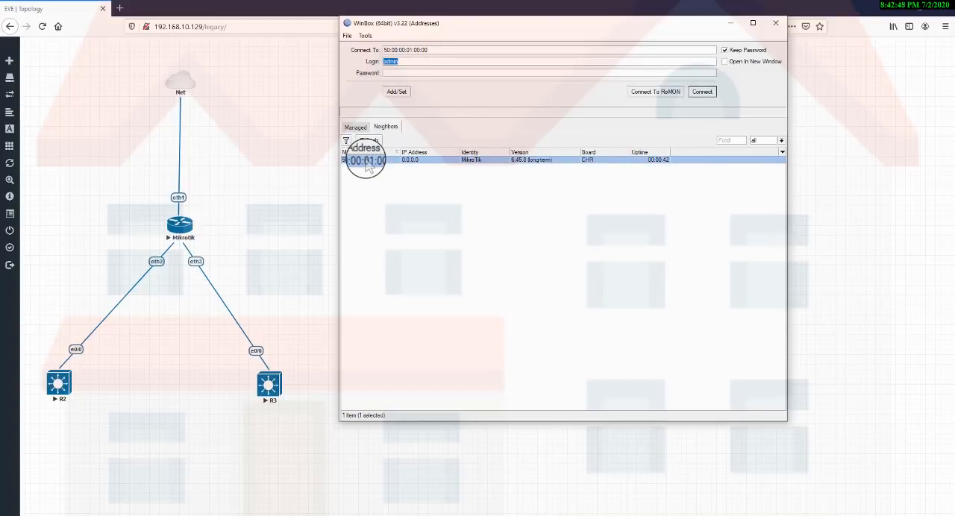
click(701, 92)
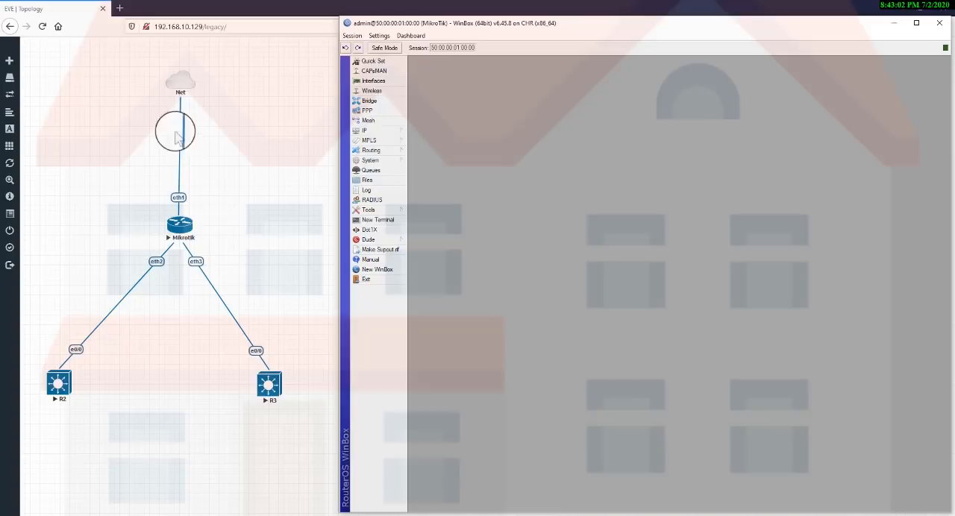
Highlight the Net and Mikrotik objects in the topology, and change the router's existing DHCP client interface to ether1.
drag(132, 85, 226, 238)
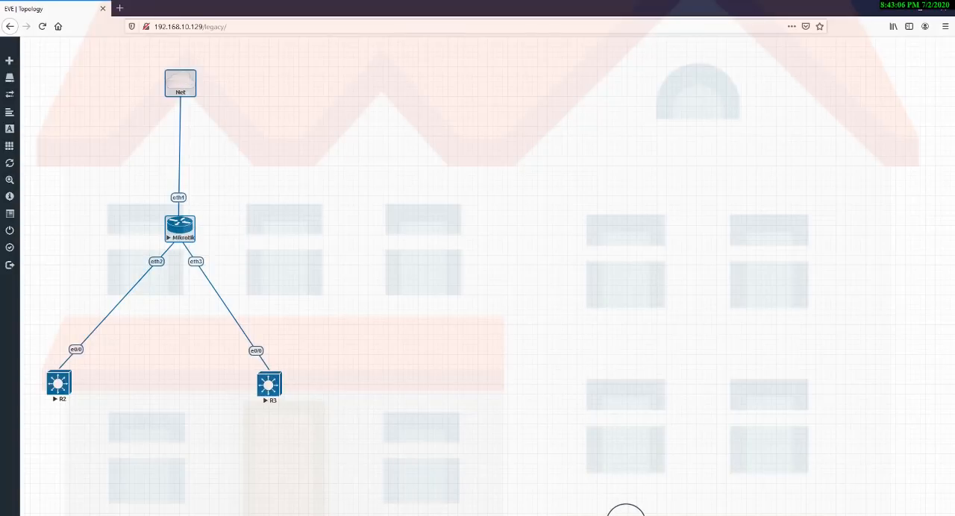
click(625, 513)
click(400, 131)
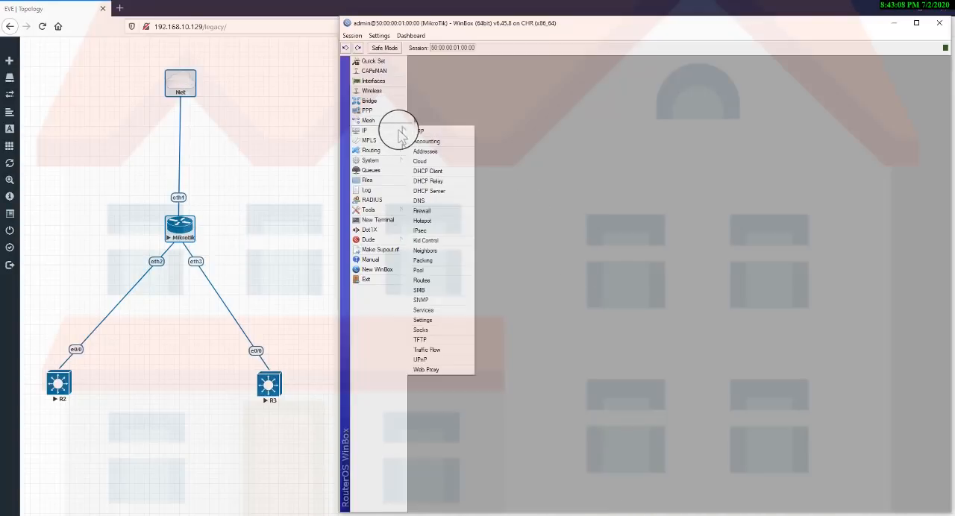
click(436, 172)
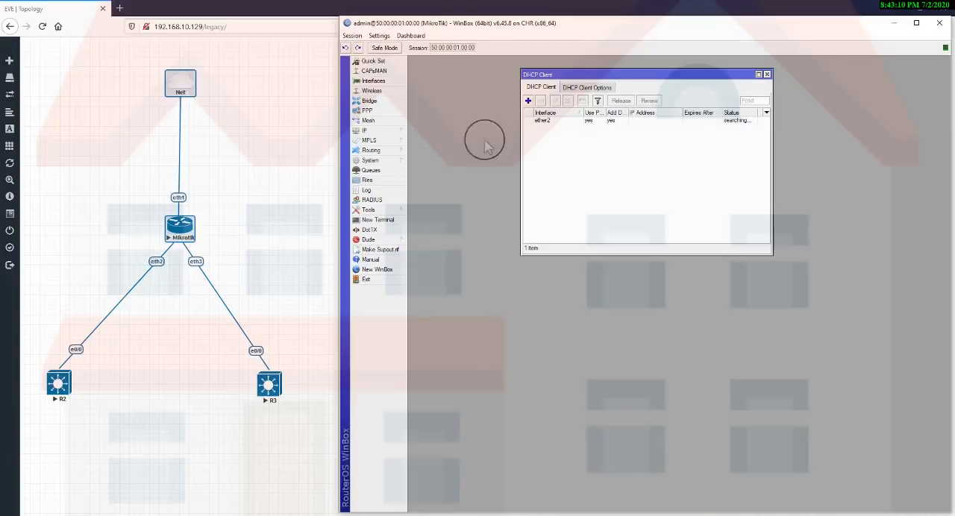
click(565, 121)
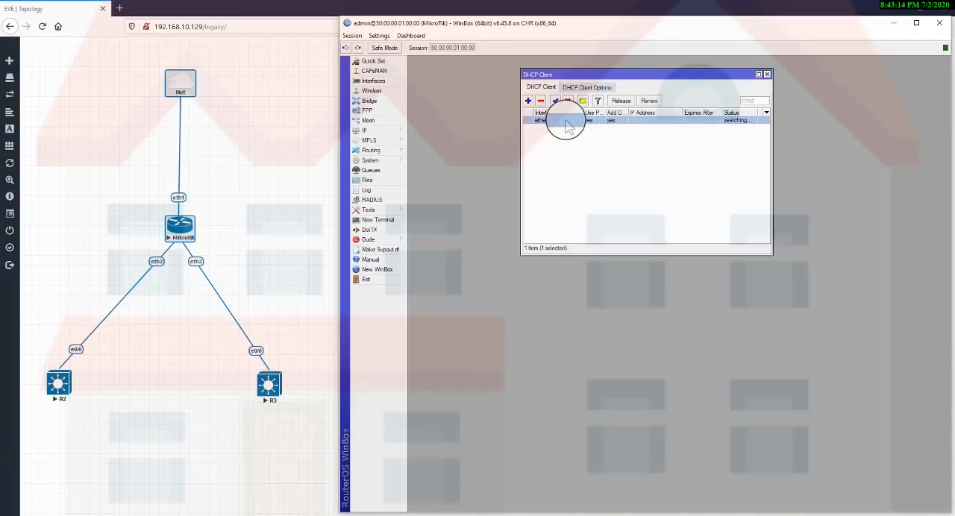
double_click(564, 121)
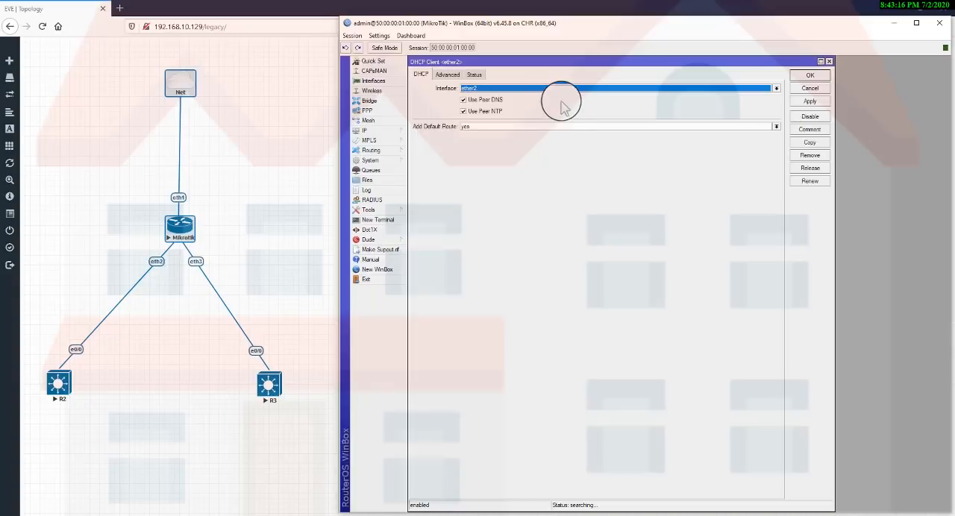
click(559, 91)
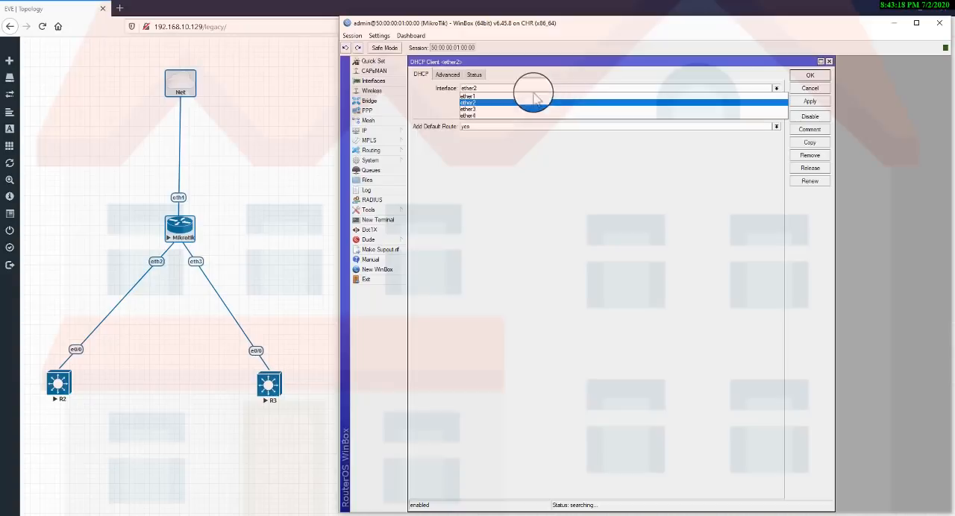
click(490, 97)
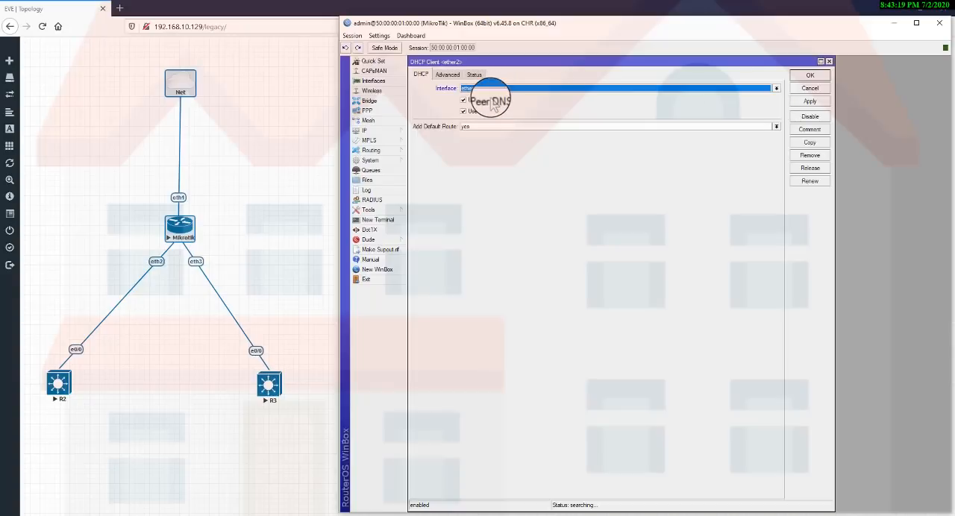
click(814, 103)
click(810, 75)
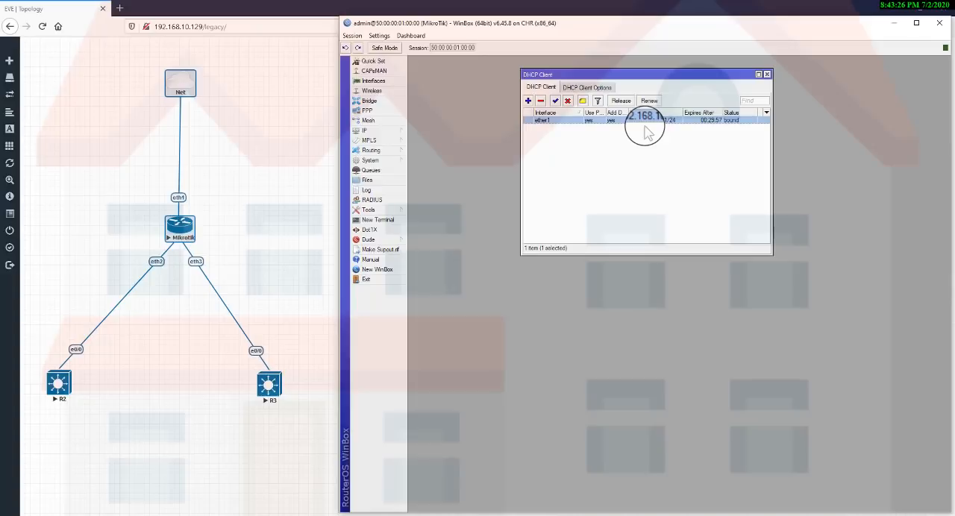
Ping 8.8.8.8 from a new router terminal, stop the ping, and close the terminal and DHCP Client windows.
click(400, 220)
text(pin)
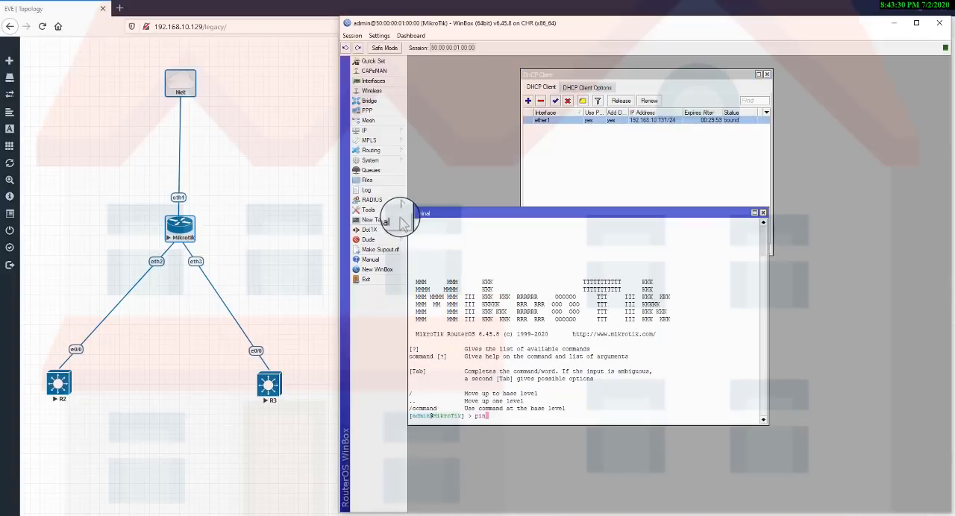
text(g 8.8.8.8)
key(Return)
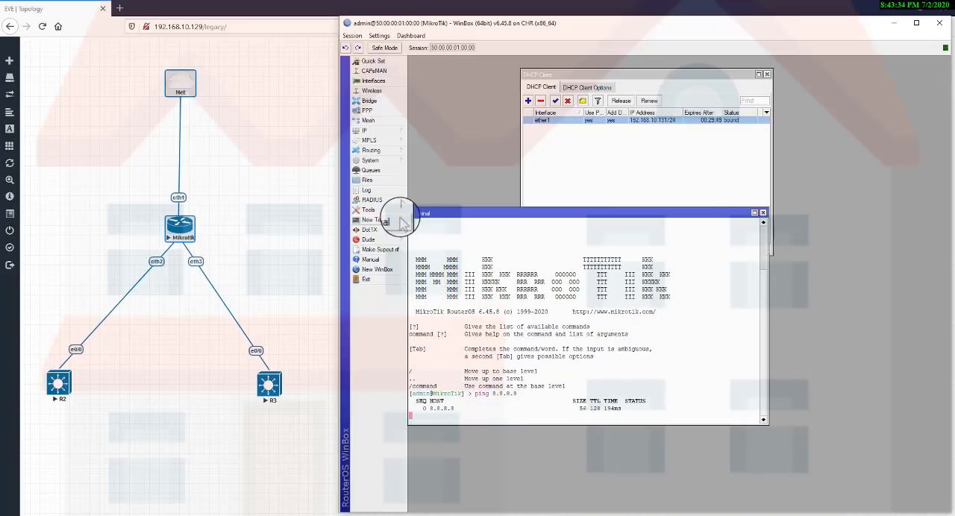
key(ctrl+c)
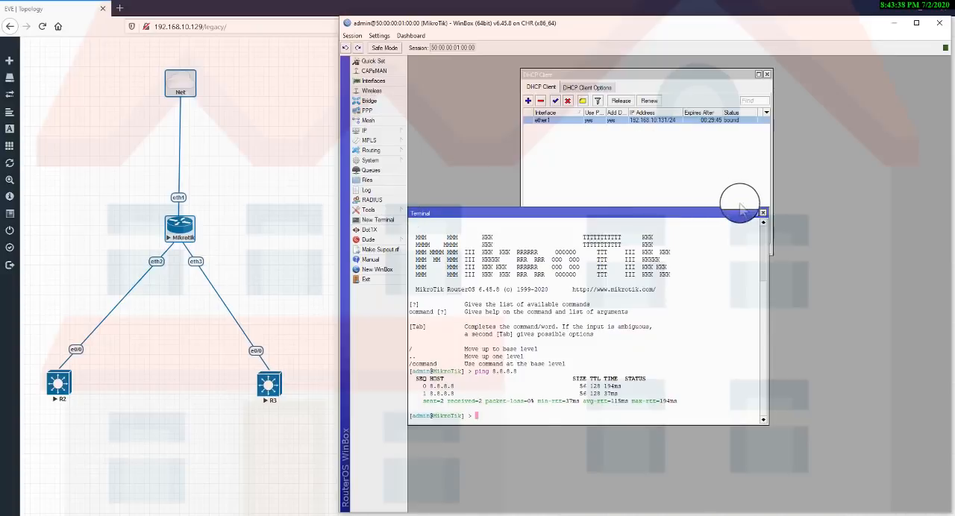
click(763, 213)
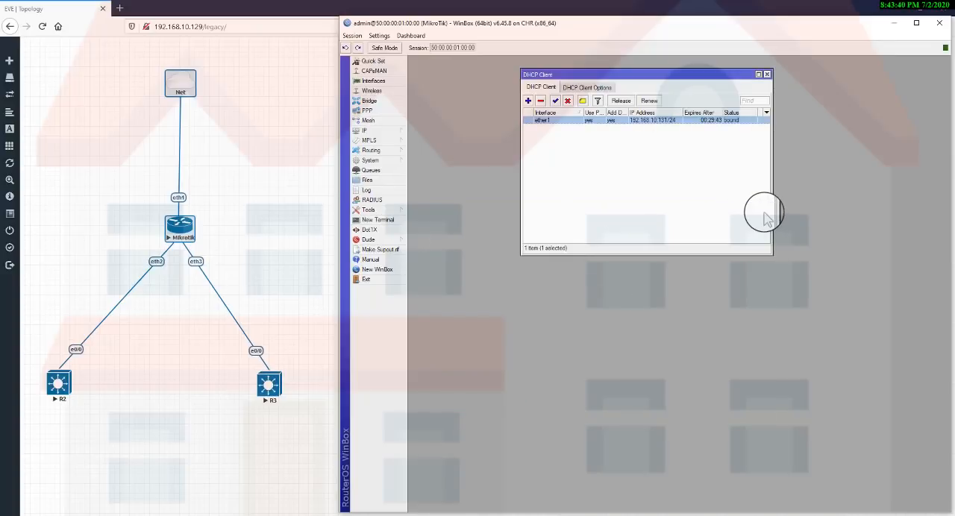
click(764, 74)
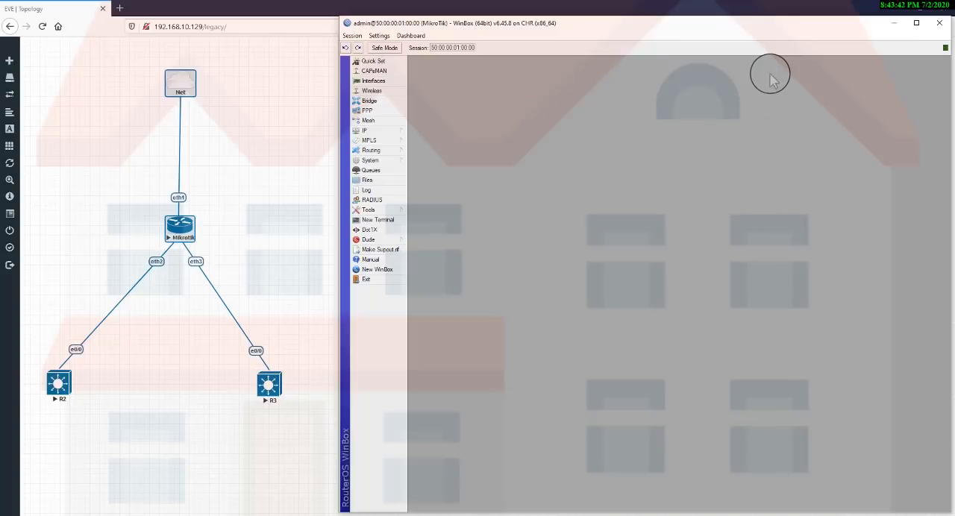
Highlight the Mikrotik node in the EVE-NG topology, and return to the router's WinBox session.
click(115, 248)
drag(113, 240, 178, 292)
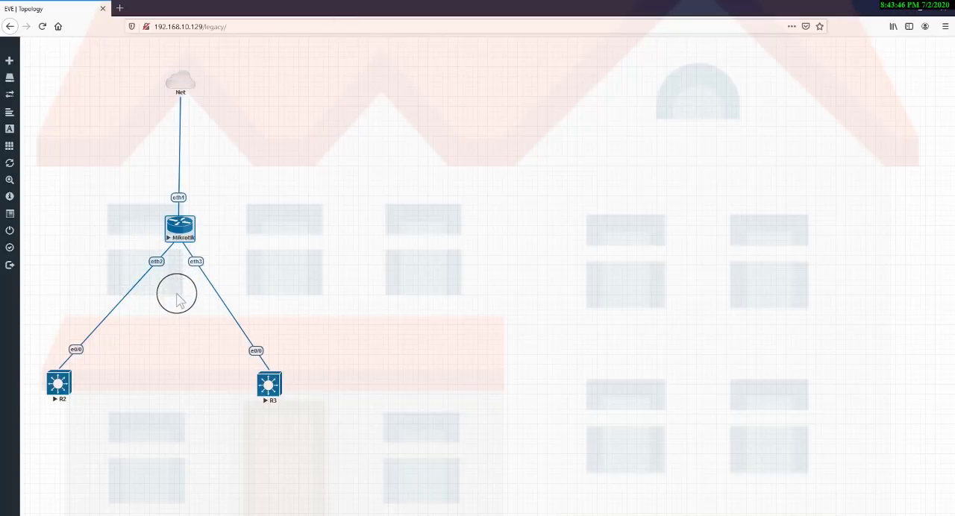
click(627, 515)
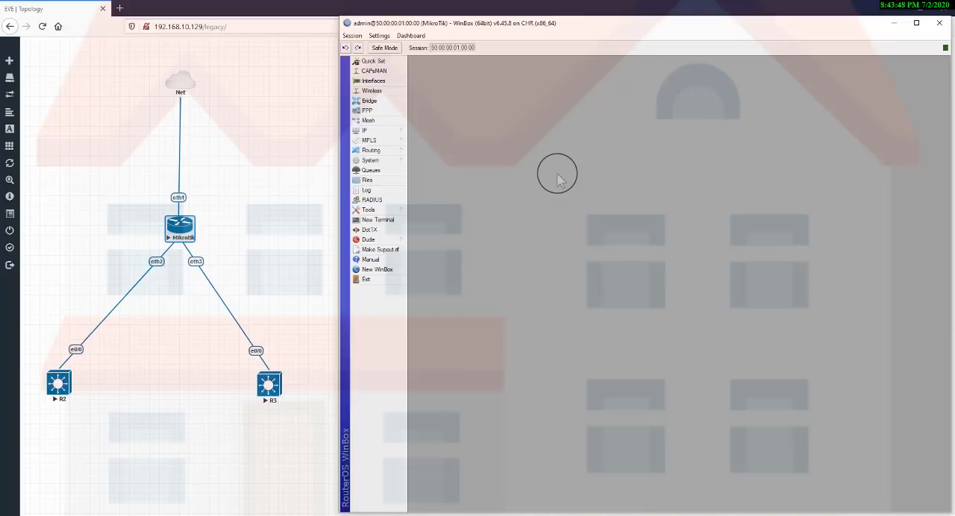
Add a new VLAN interface to the router's interface list and name it vlan10.
click(382, 81)
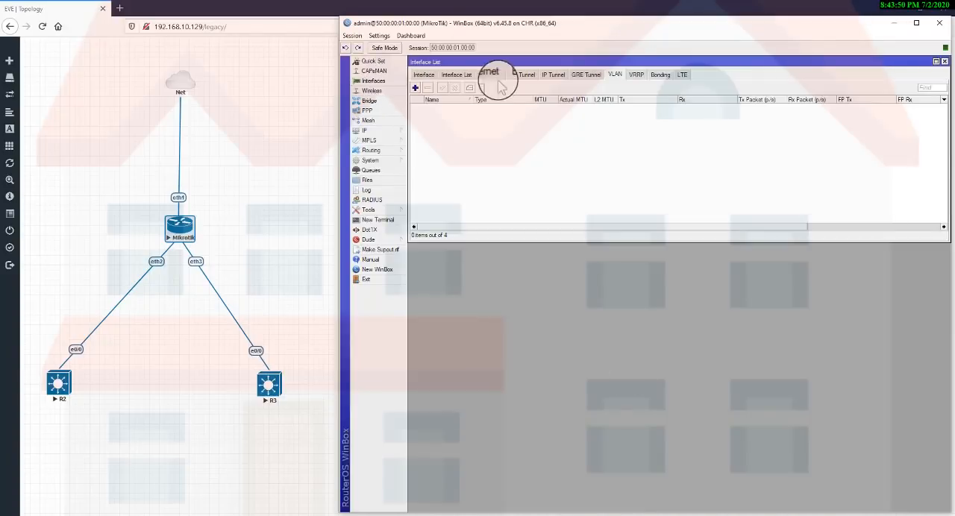
click(413, 88)
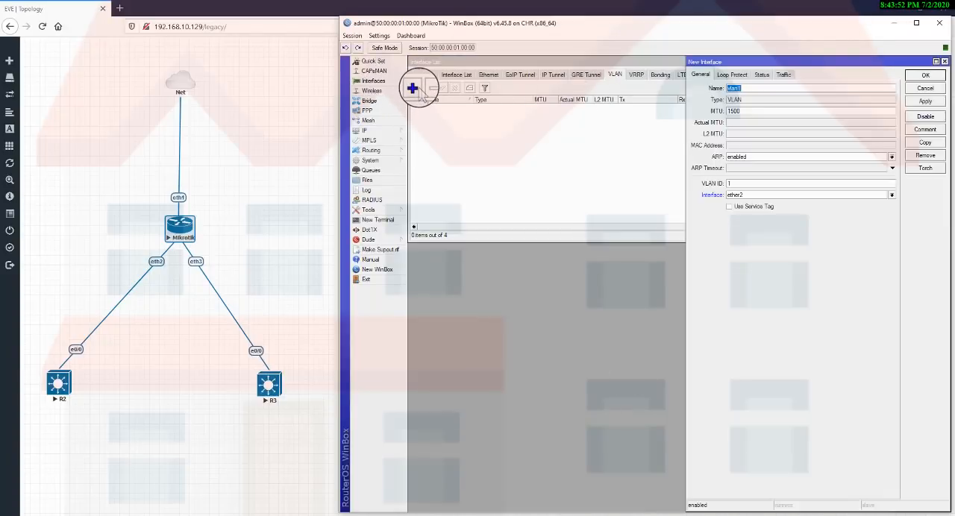
click(745, 87)
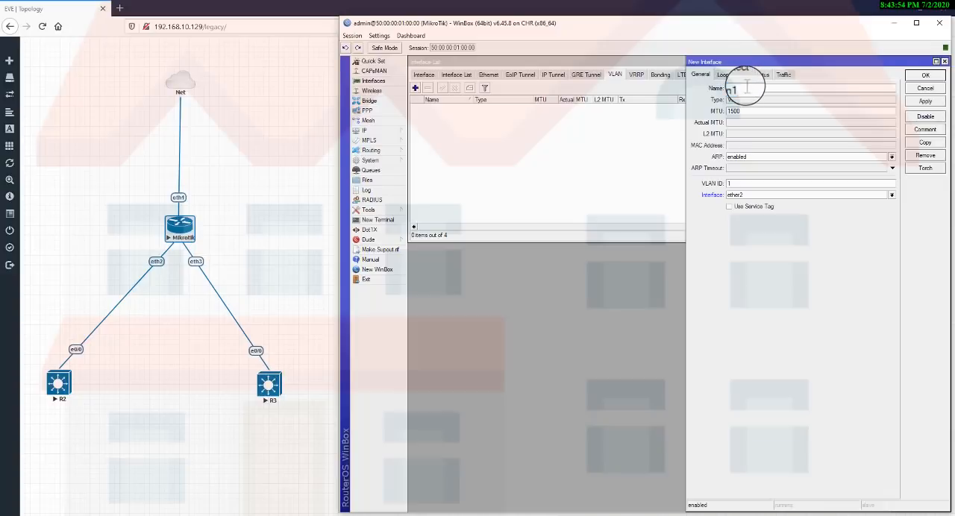
text(0)
key(Tab)
key(Tab)
key(Tab)
key(Tab)
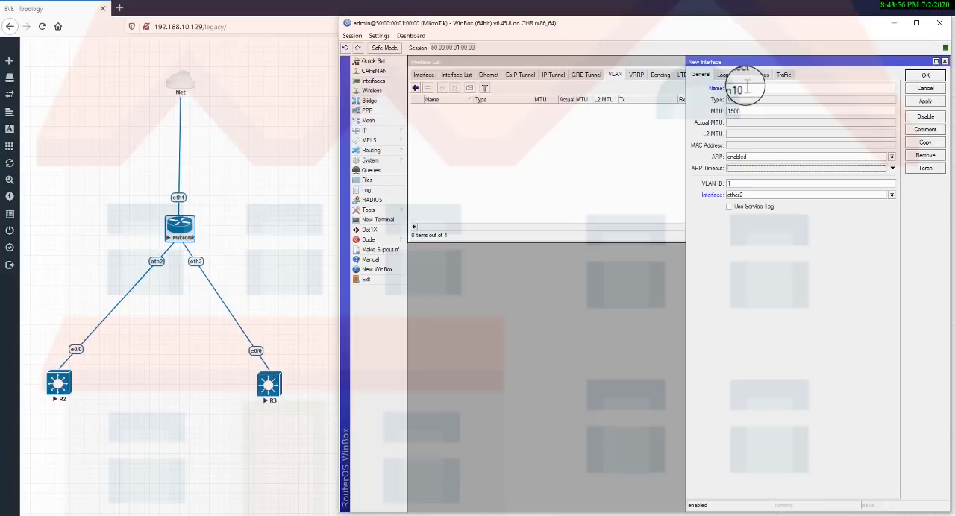
Give vlan10 the VLAN ID 10 on interface ether2, and save the interface.
click(739, 181)
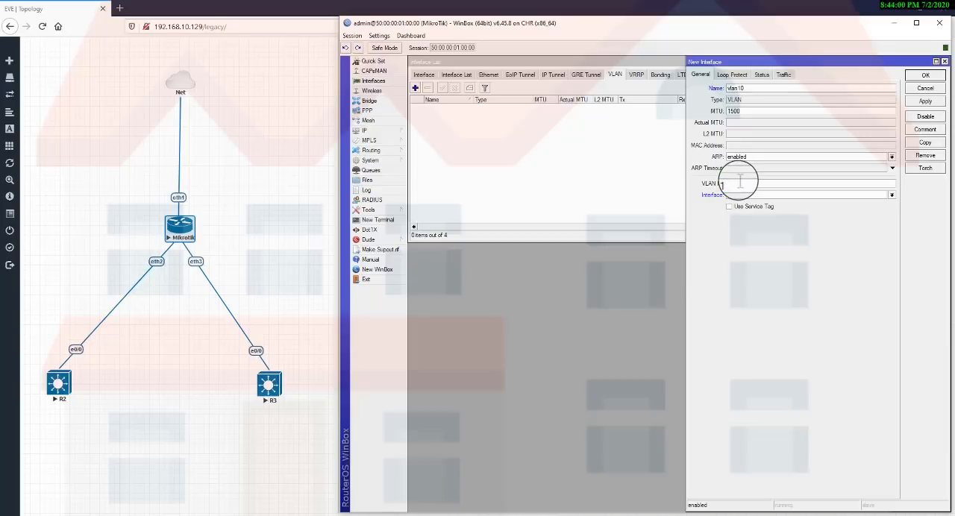
text(0)
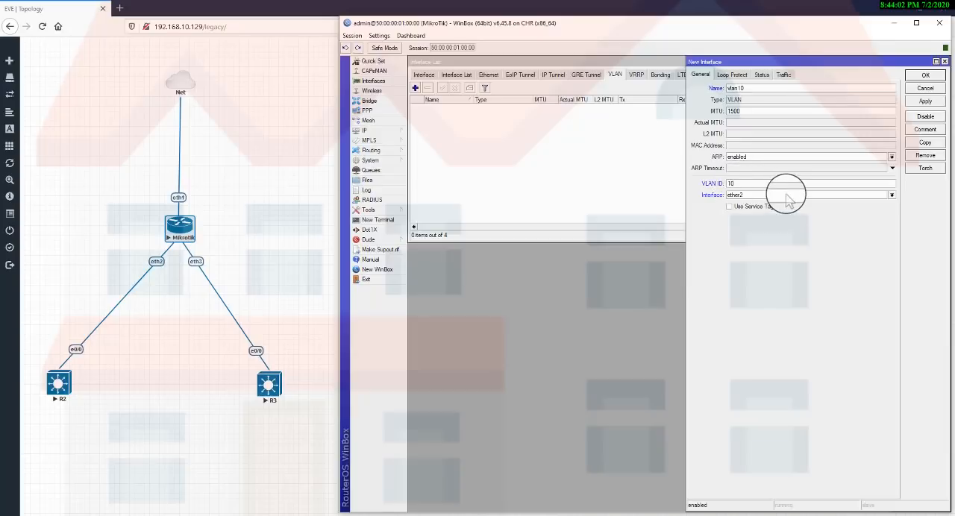
click(786, 197)
click(787, 198)
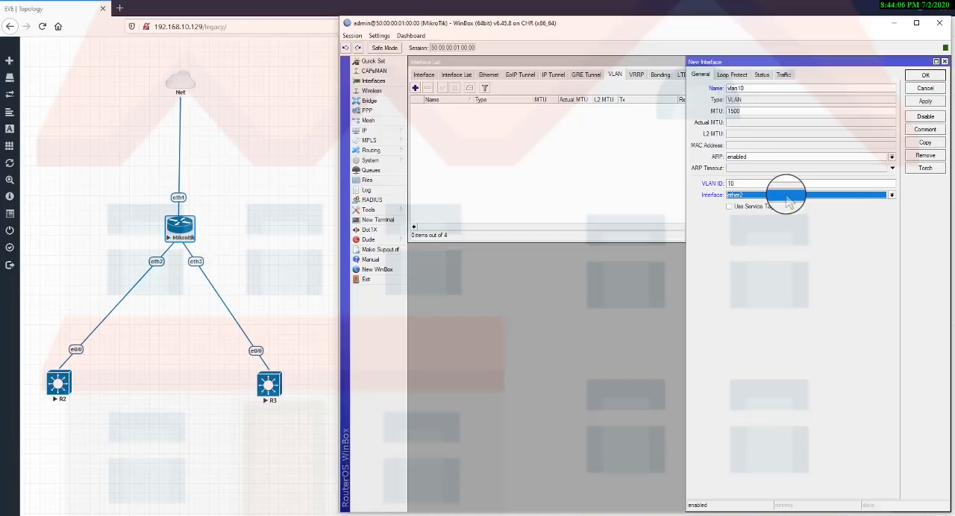
click(924, 101)
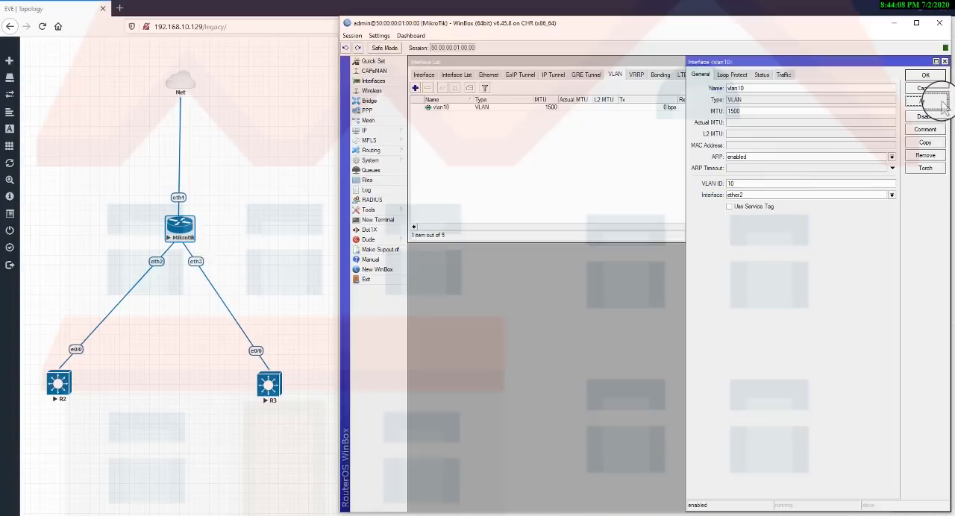
click(925, 75)
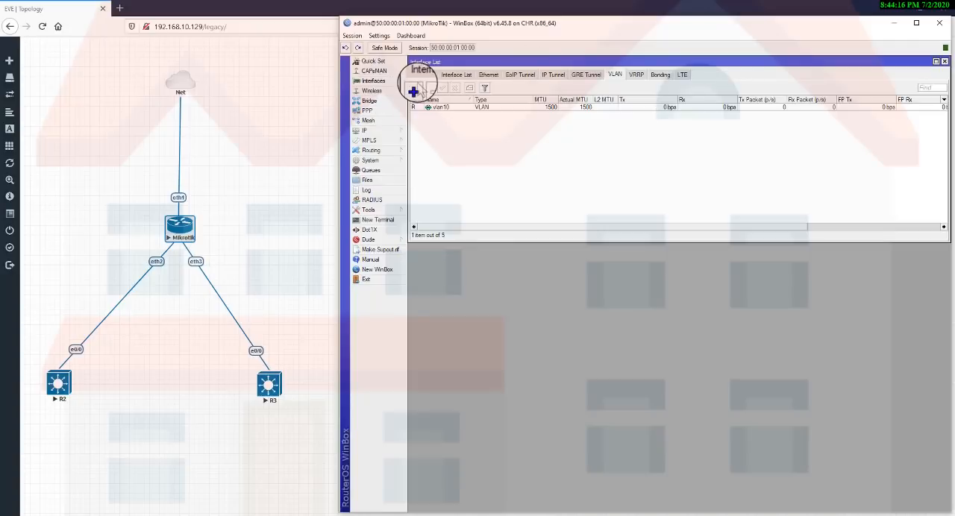
Create a second VLAN interface named vlan20 with VLAN ID 20 on ether3, and save it.
click(414, 88)
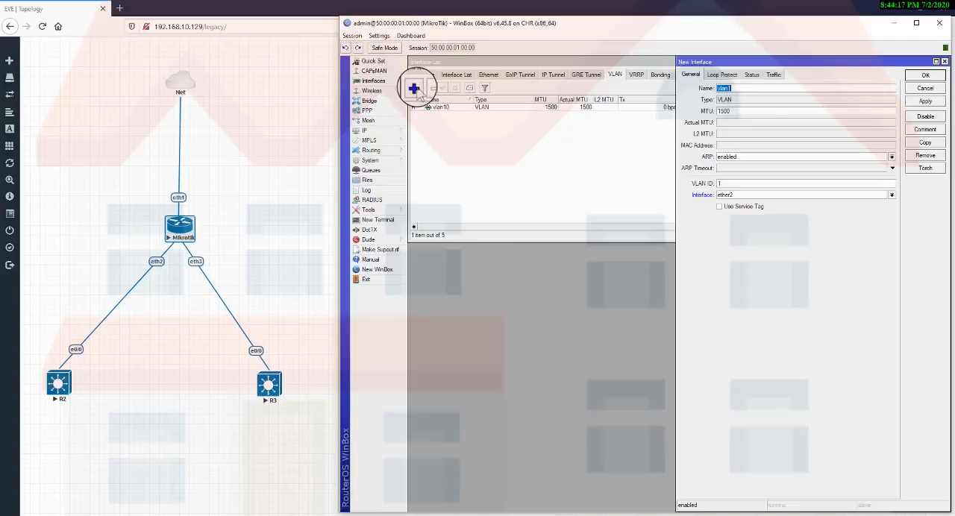
click(757, 89)
text(20)
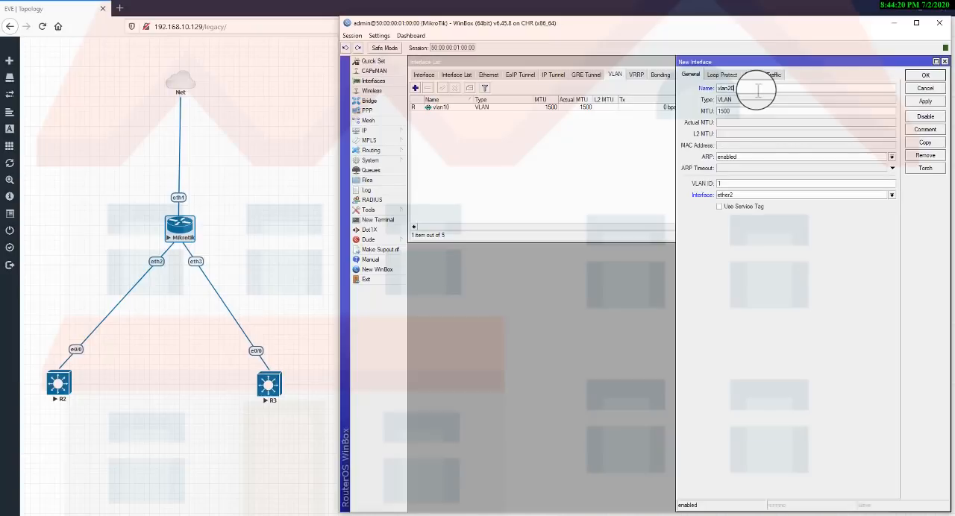
double_click(727, 182)
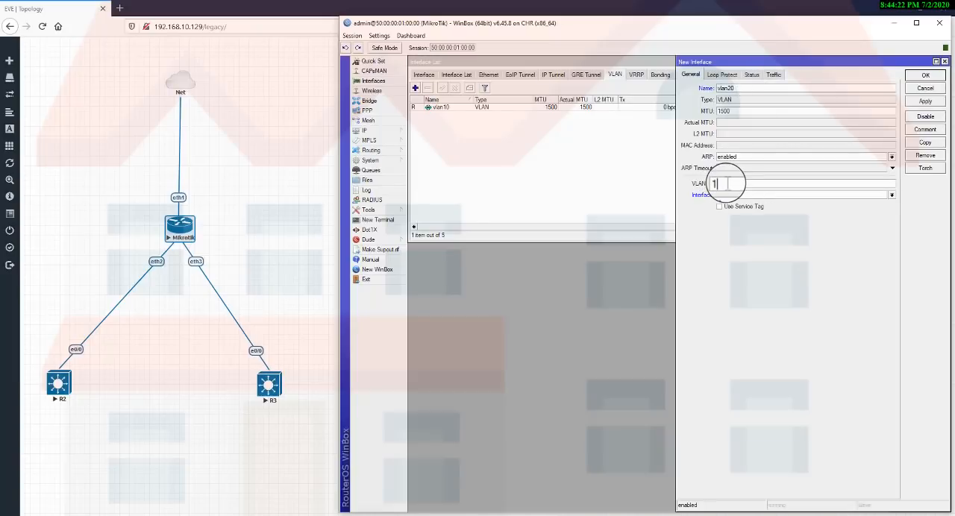
key(BackSpace)
text(20)
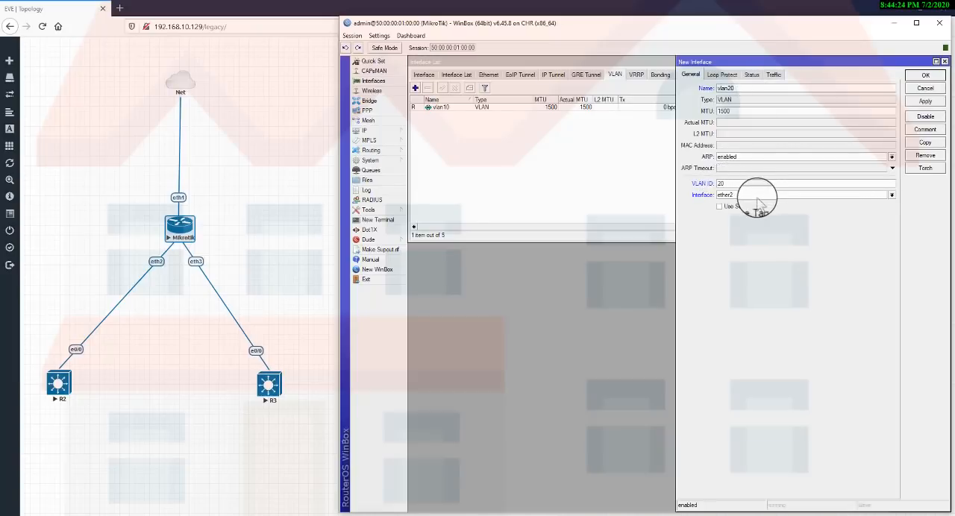
click(758, 197)
click(734, 218)
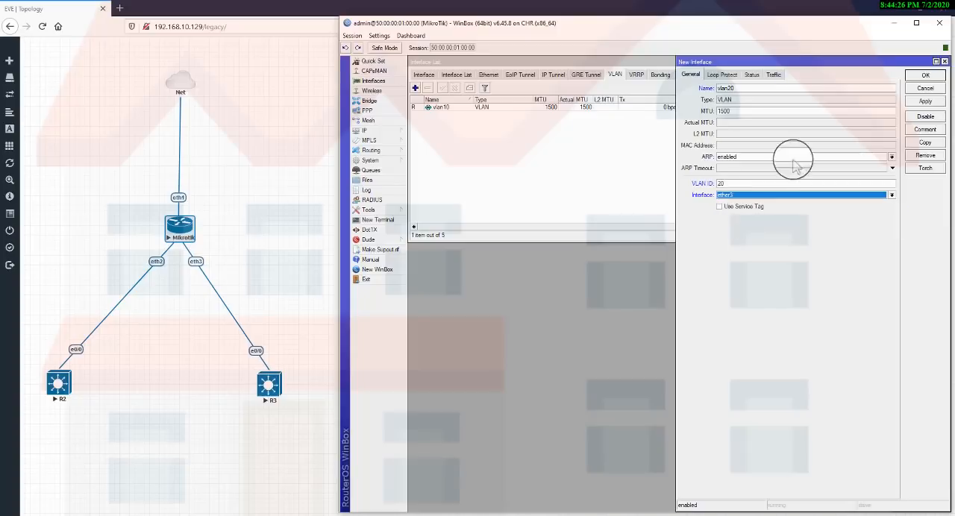
click(925, 75)
Highlight the Mikrotik, R2 and R3 nodes in the EVE-NG topology, and return to WinBox with the Interface List closed.
drag(198, 187, 331, 439)
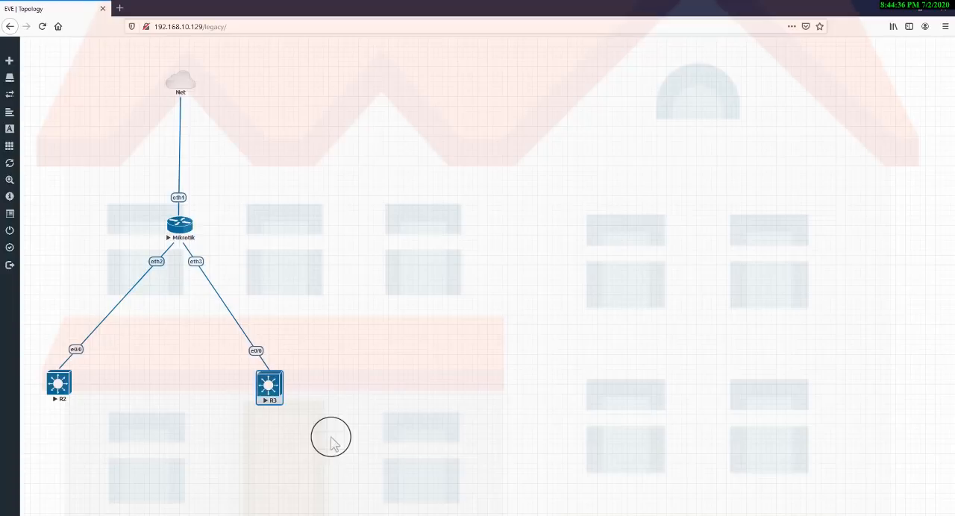
drag(71, 219, 184, 433)
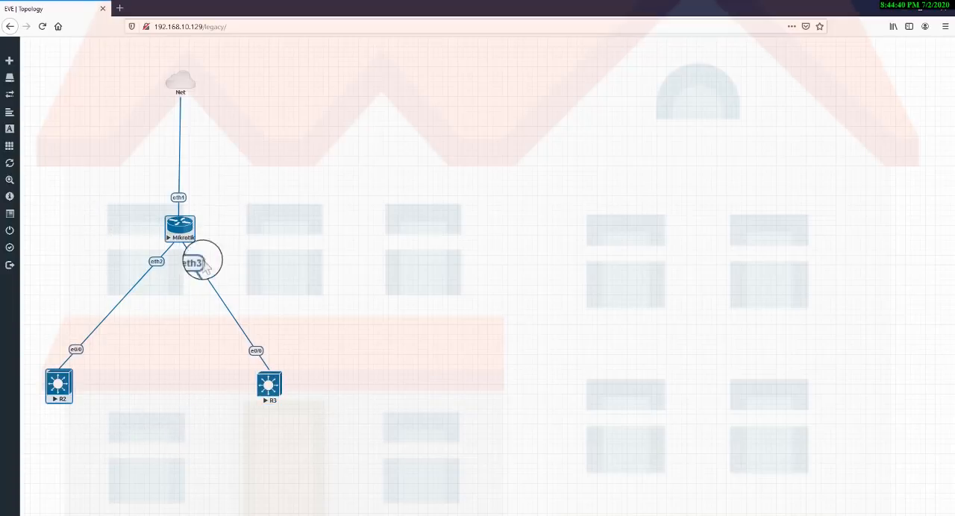
drag(209, 237, 320, 436)
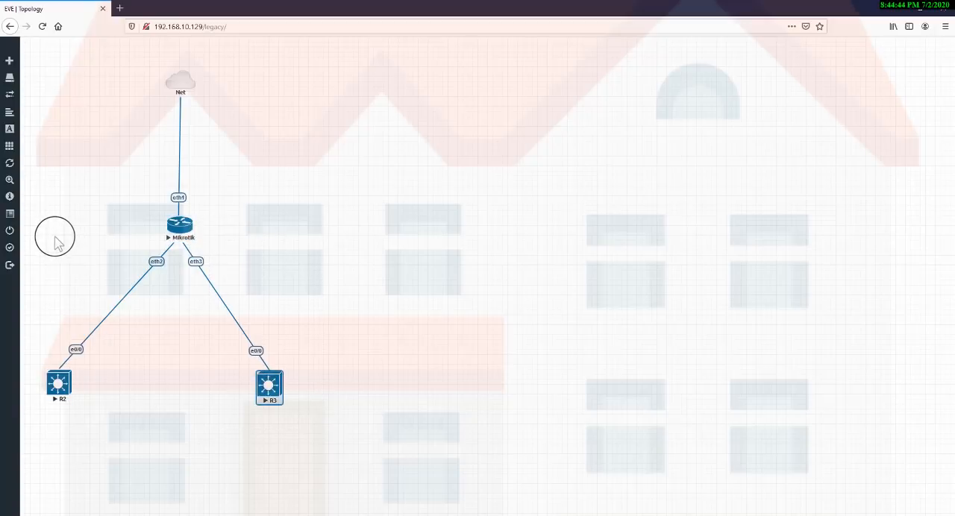
drag(59, 243, 147, 437)
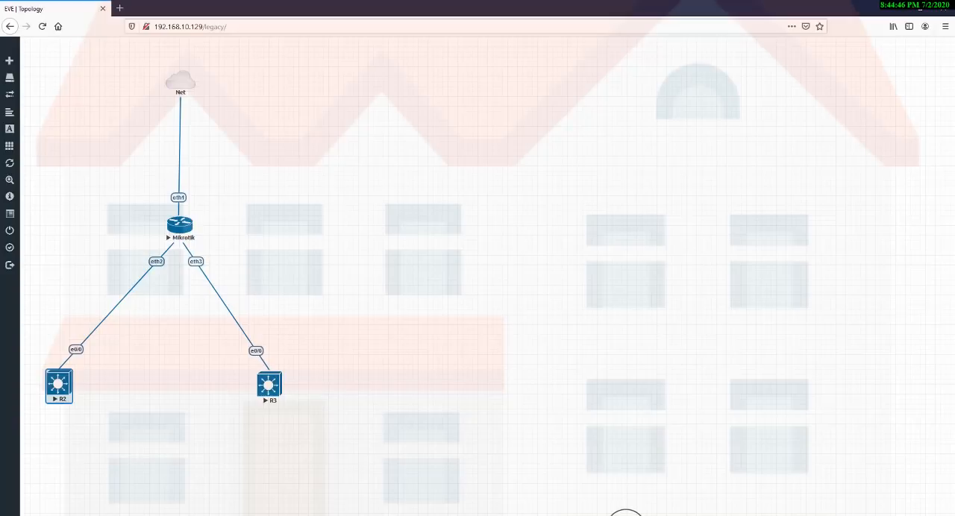
click(625, 515)
key(Escape)
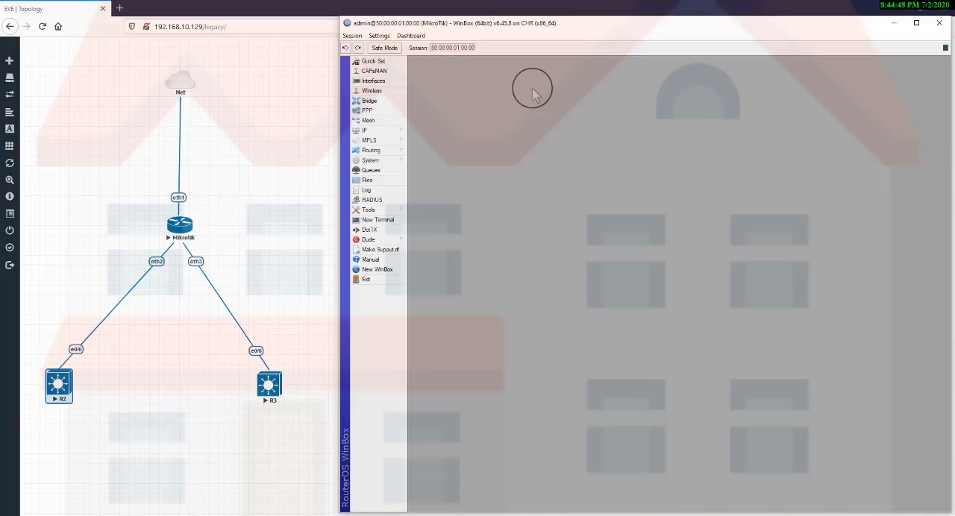
Start DHCP Setup for a DHCP server on vlan10 and enter 10.5.50.0/24 as the DHCP address space.
click(379, 130)
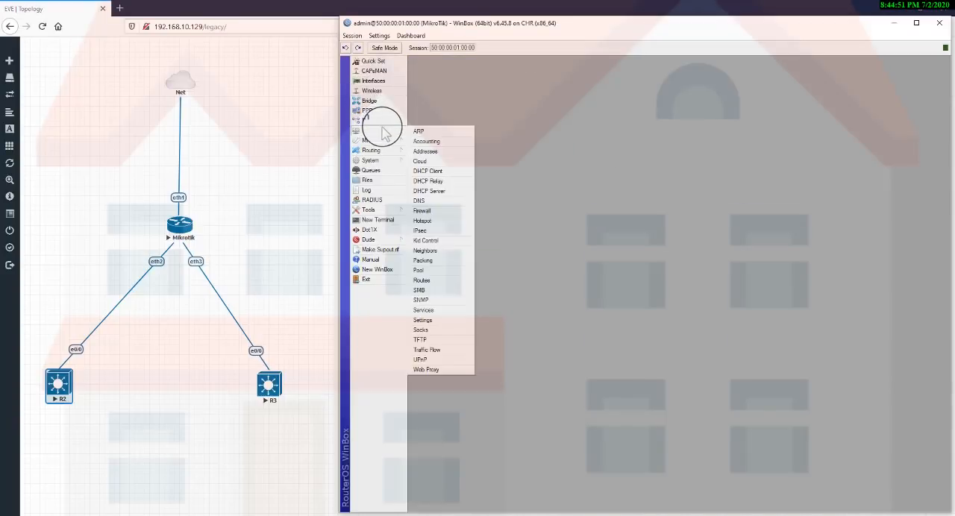
click(427, 191)
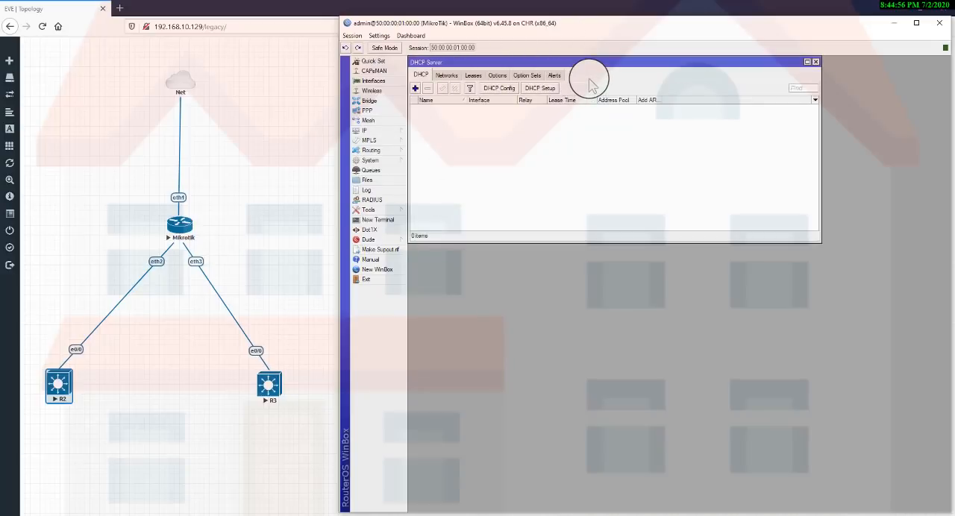
click(536, 90)
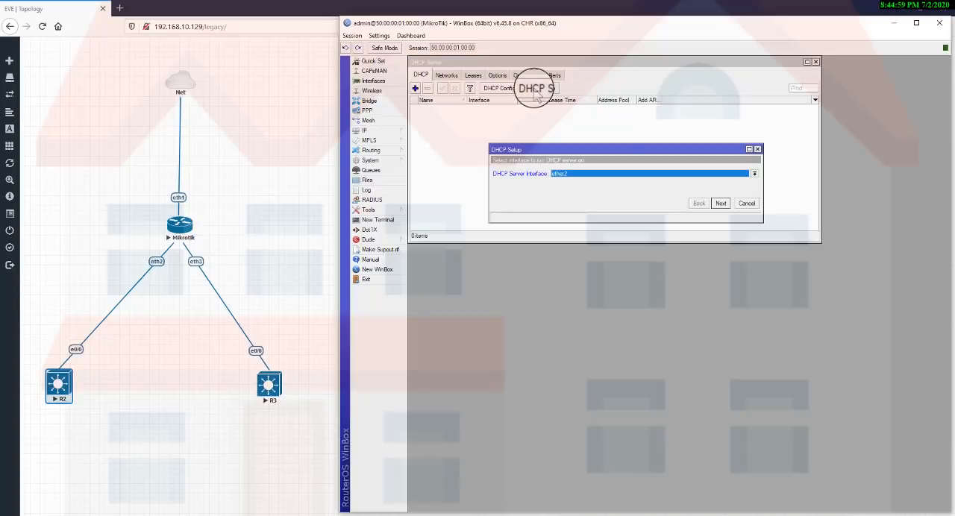
click(590, 174)
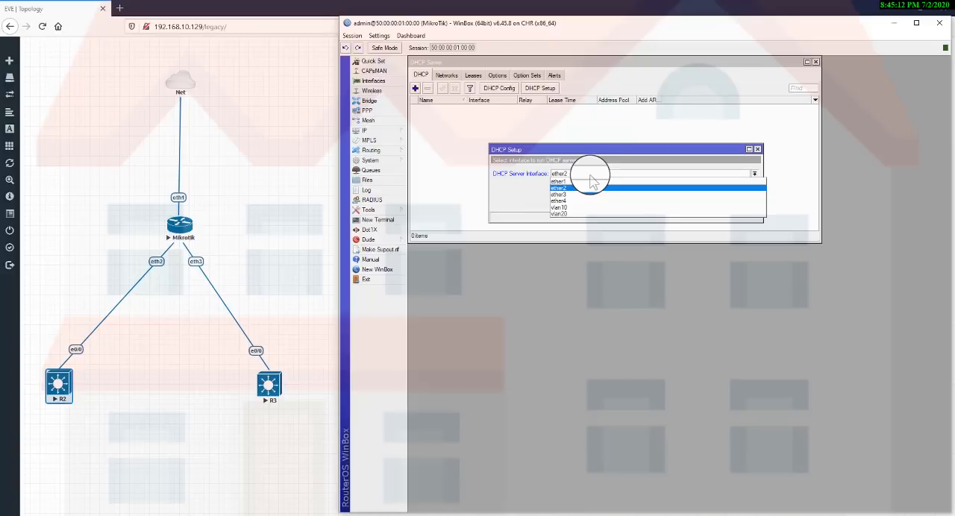
click(579, 207)
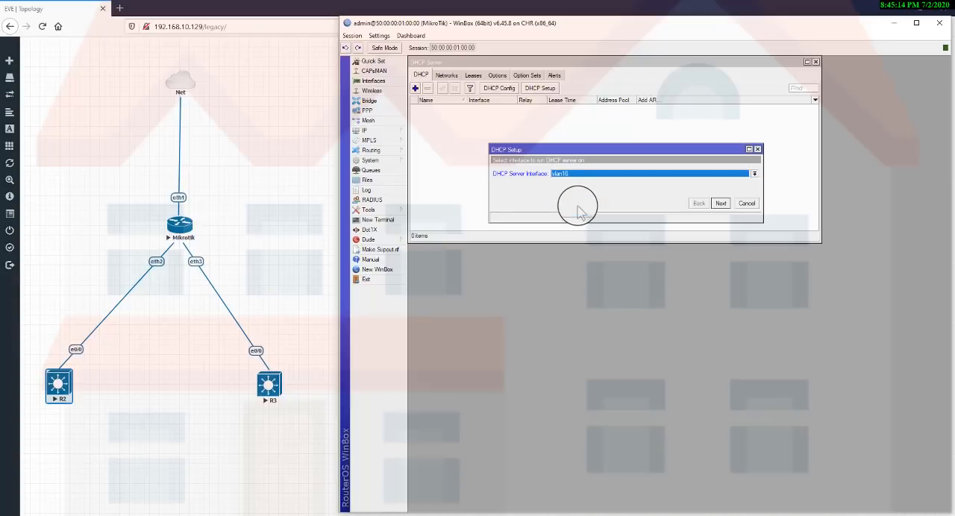
click(719, 203)
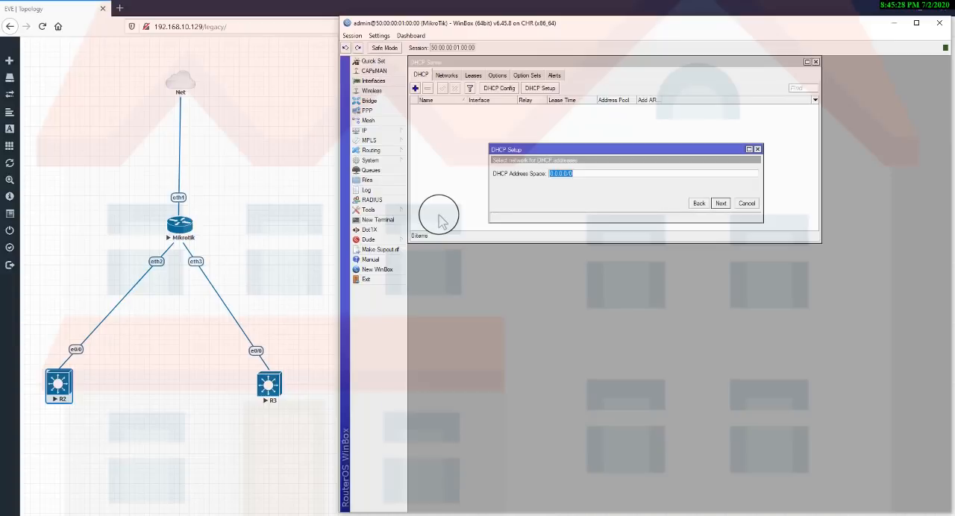
text(10.5.50.0/24)
Try 10.5.50.1/24 as the DHCP address space, and restore it to 10.5.50.0/24.
key(Left)
key(Left)
key(Left)
key(BackSpace)
text(1)
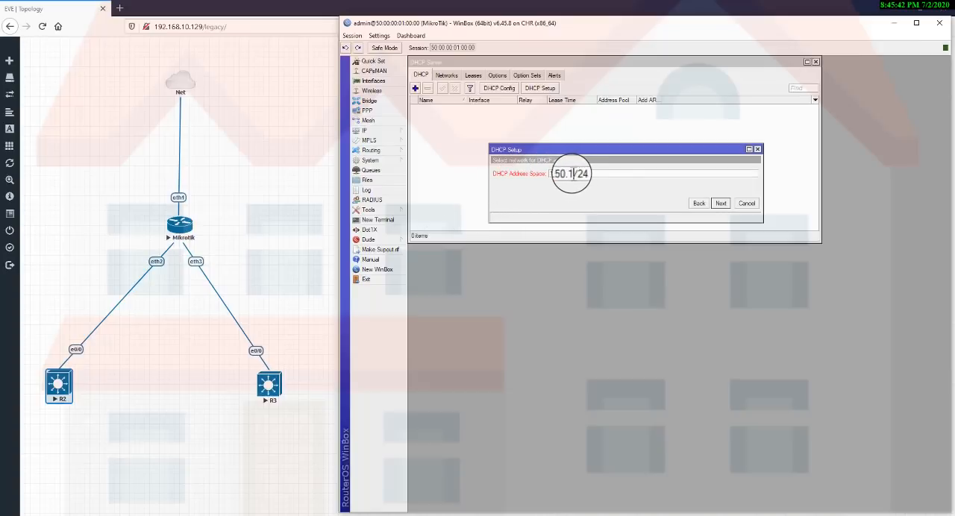
click(587, 173)
drag(587, 174, 511, 175)
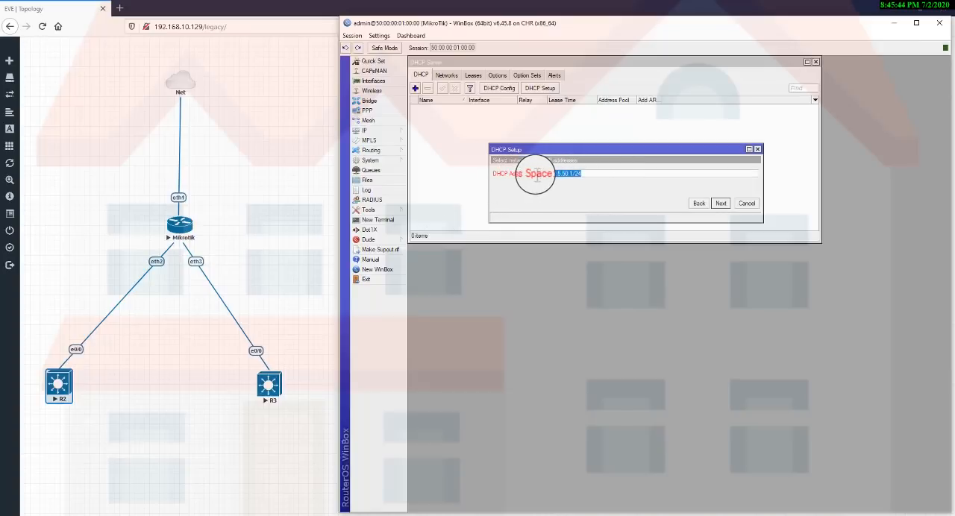
click(574, 170)
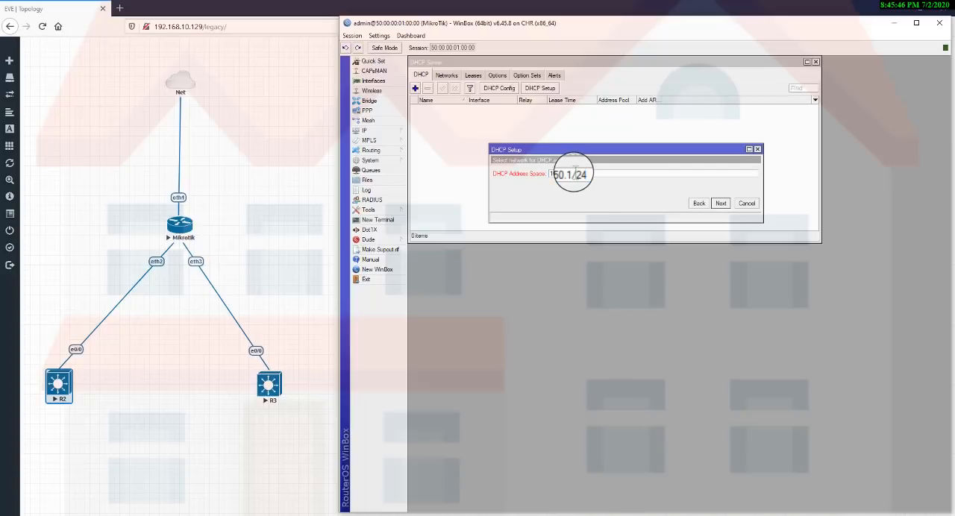
key(BackSpace)
text(0)
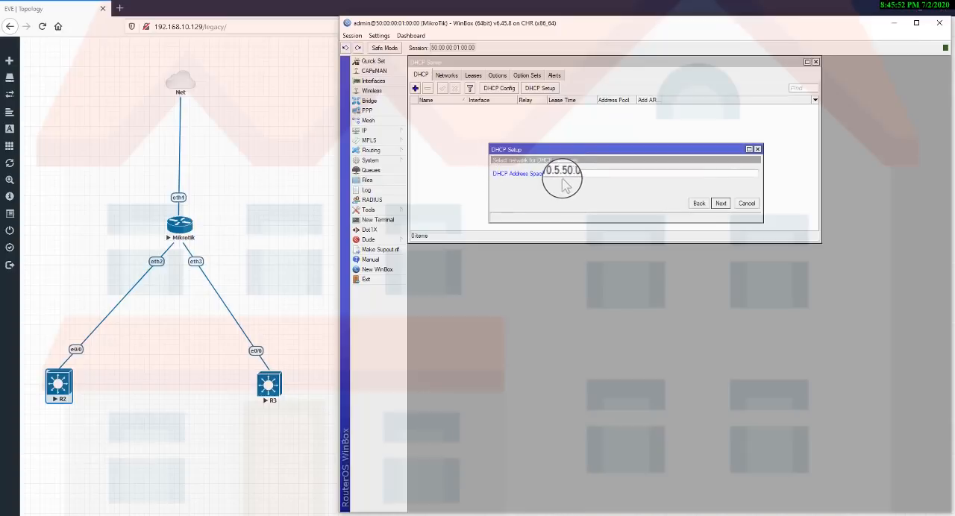
Accept the DHCP address space and set the gateway for the DHCP network to 10.5.50.1.
click(722, 208)
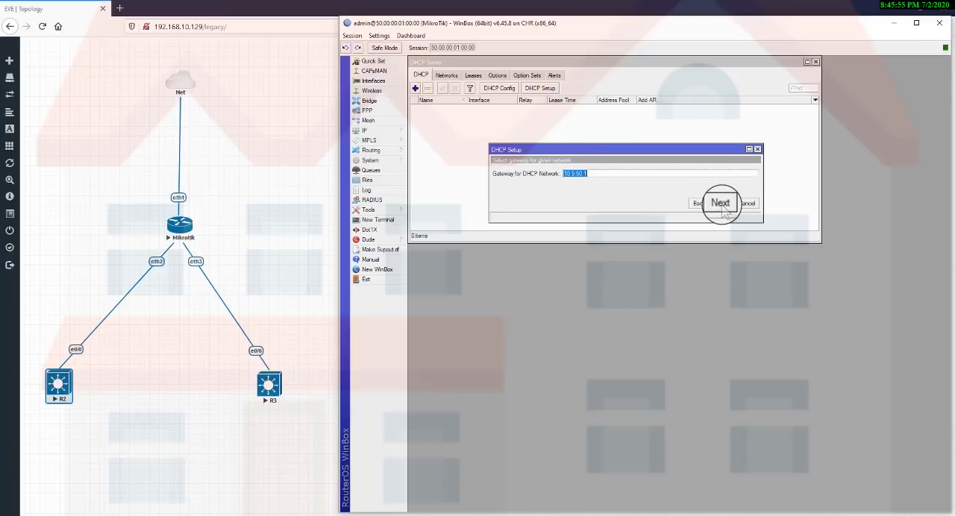
click(602, 173)
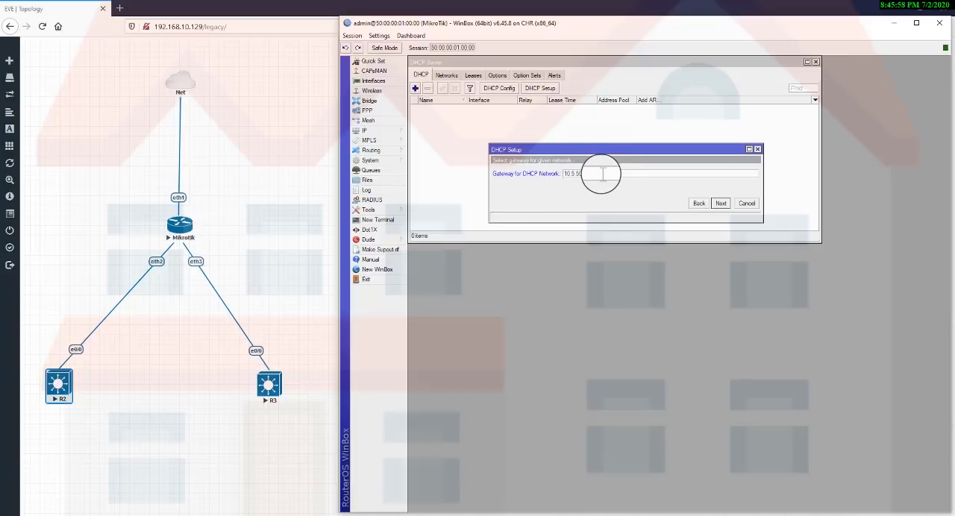
click(720, 203)
click(700, 203)
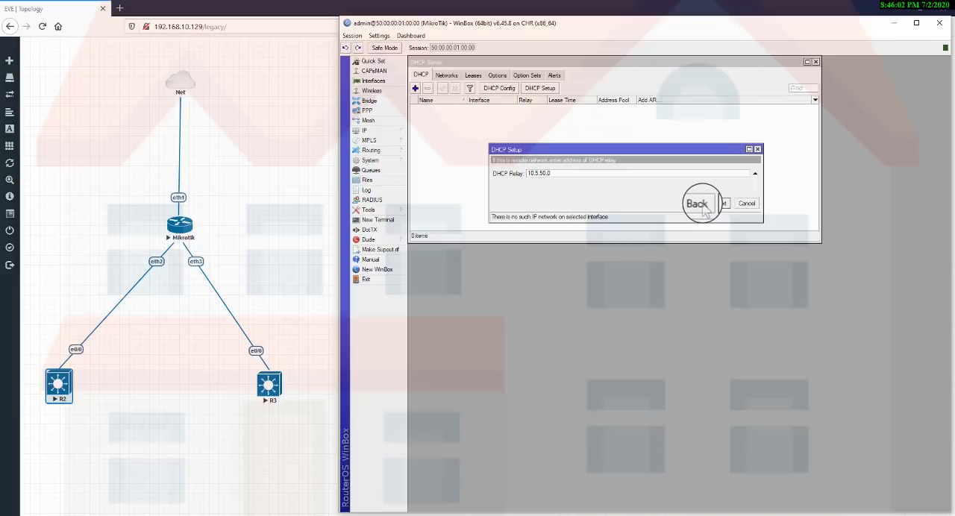
click(599, 174)
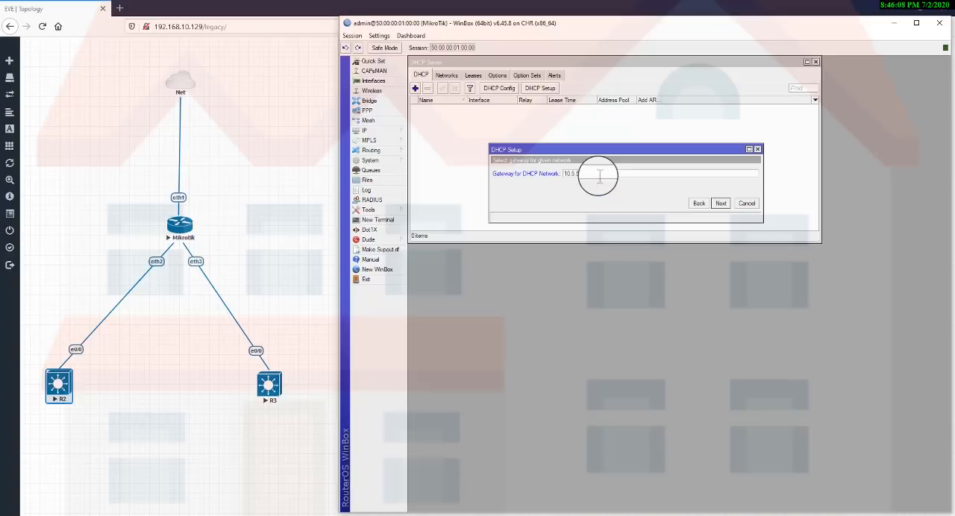
click(719, 204)
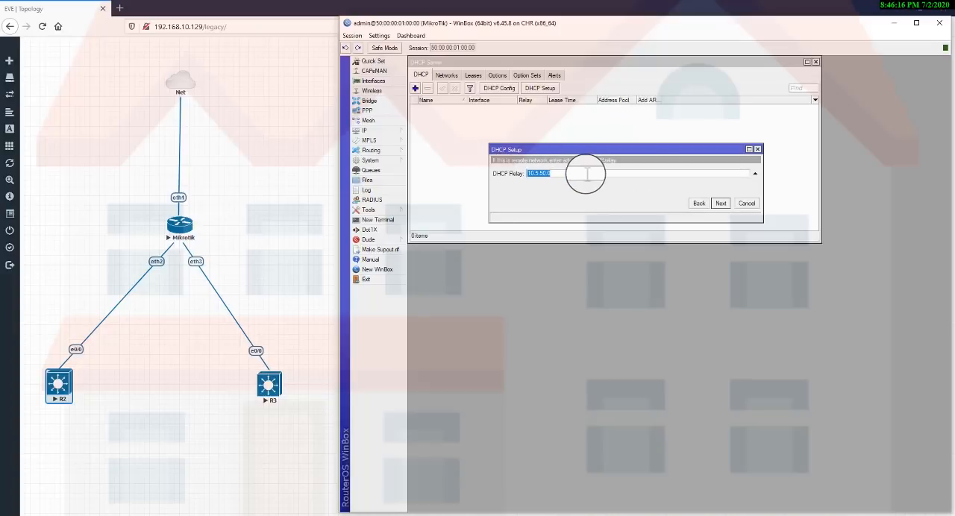
Leave the DHCP relay for the vlan10 server empty and accept 10.5.50.2-10.5.50.254 as the addresses to give out.
click(754, 175)
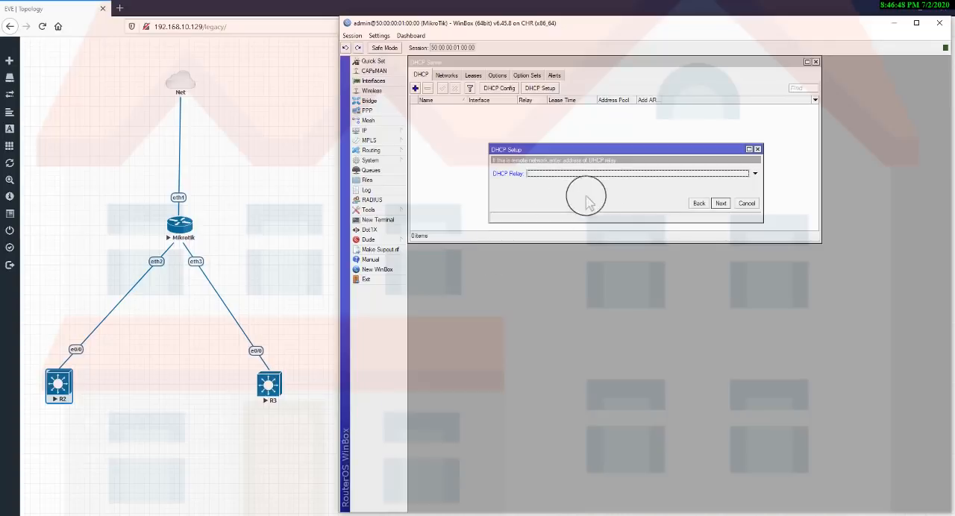
click(720, 203)
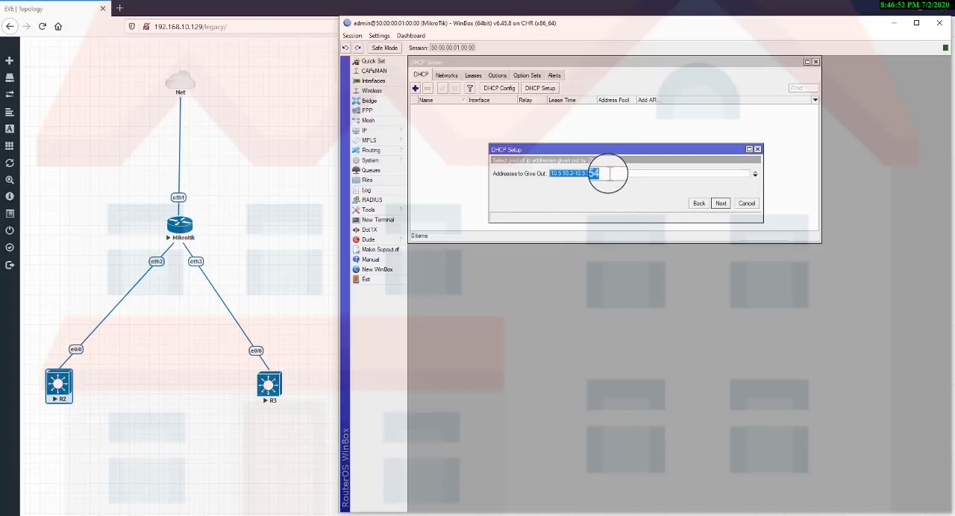
click(605, 174)
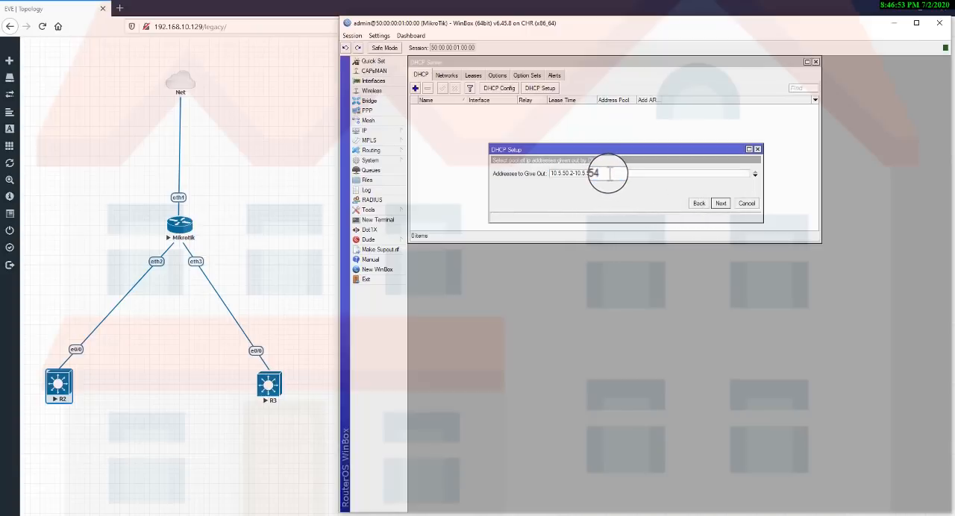
double_click(571, 173)
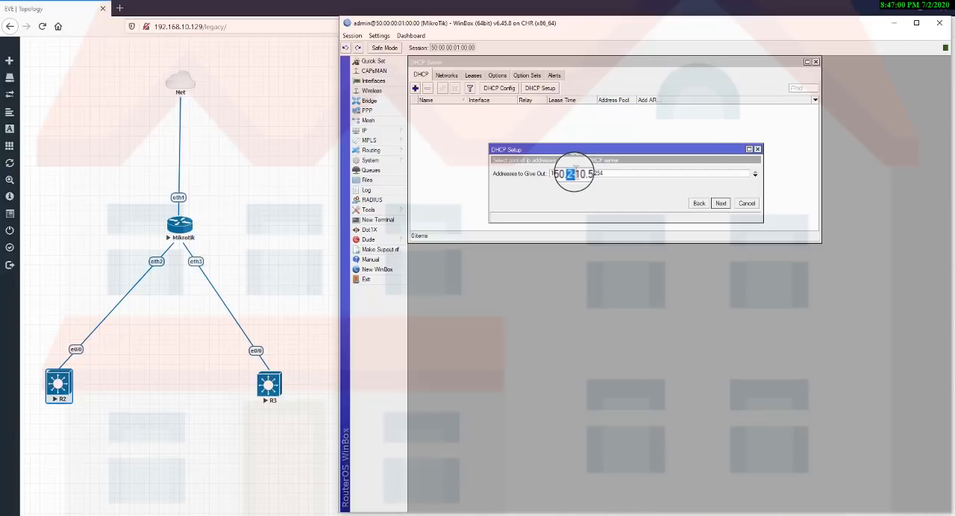
click(605, 173)
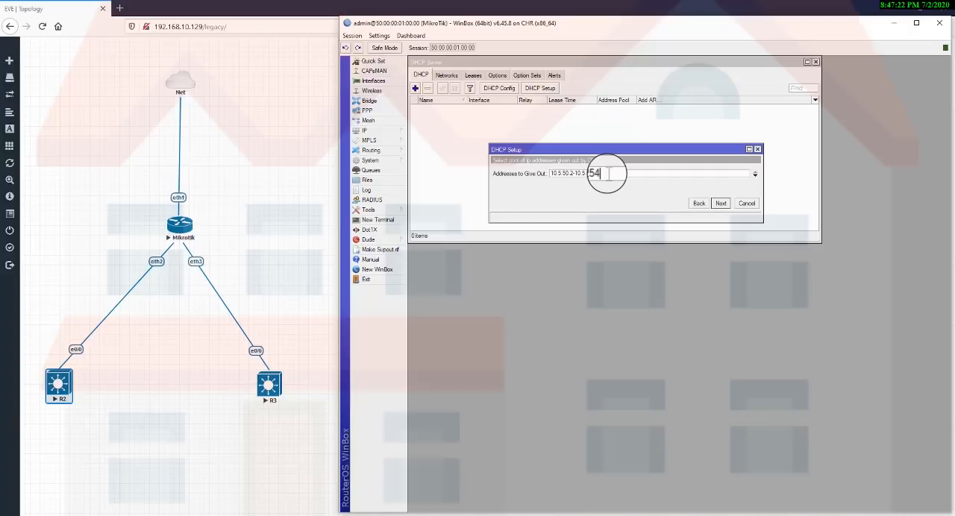
click(721, 208)
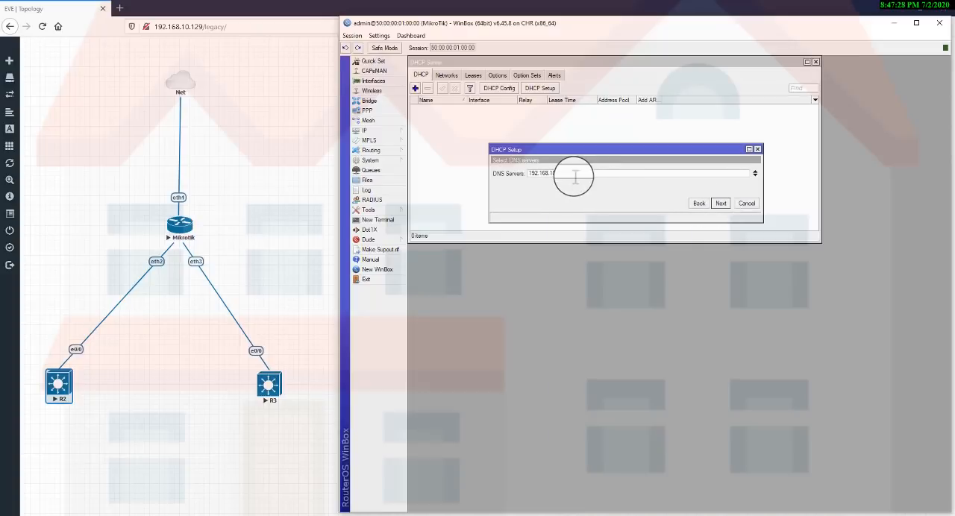
Set the DNS servers for the vlan10 DHCP network to 8.8.8.8 and 1.1.1.1.
drag(568, 174, 458, 184)
text(8.8.8.8)
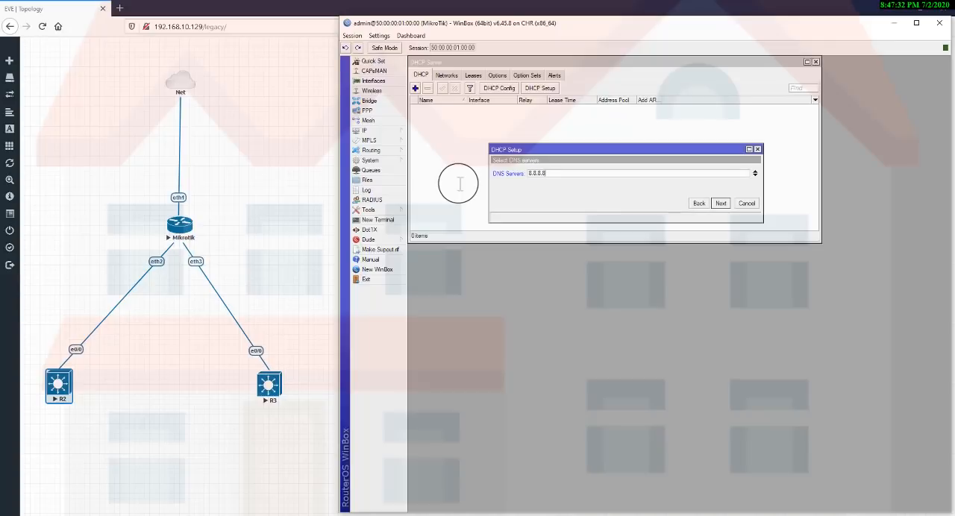
click(754, 176)
text(1.1.1.1)
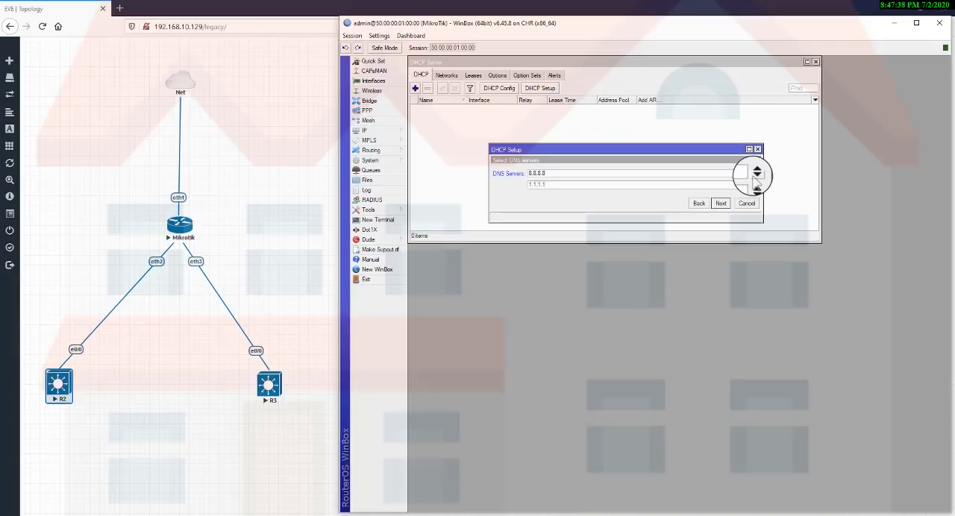
click(720, 204)
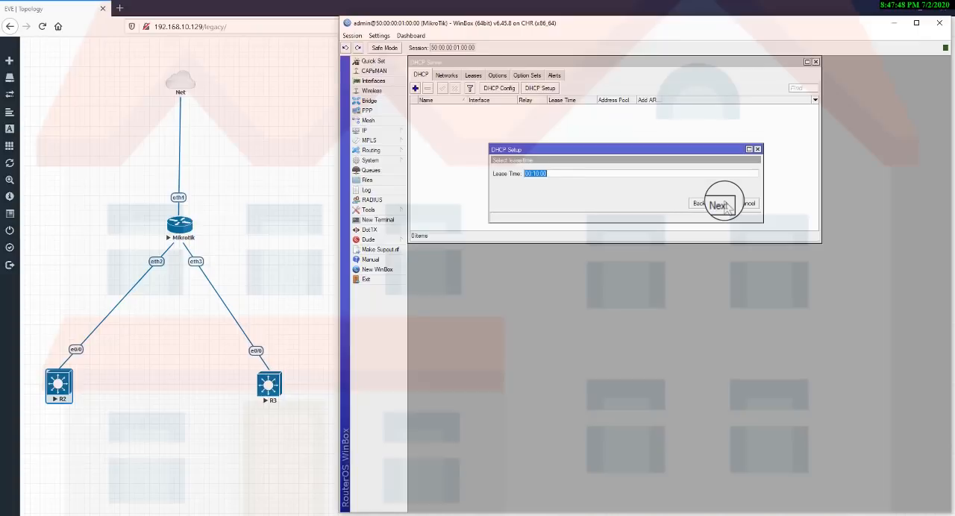
Set the lease time to 03:00:00 and complete the DHCP setup for vlan10.
click(567, 173)
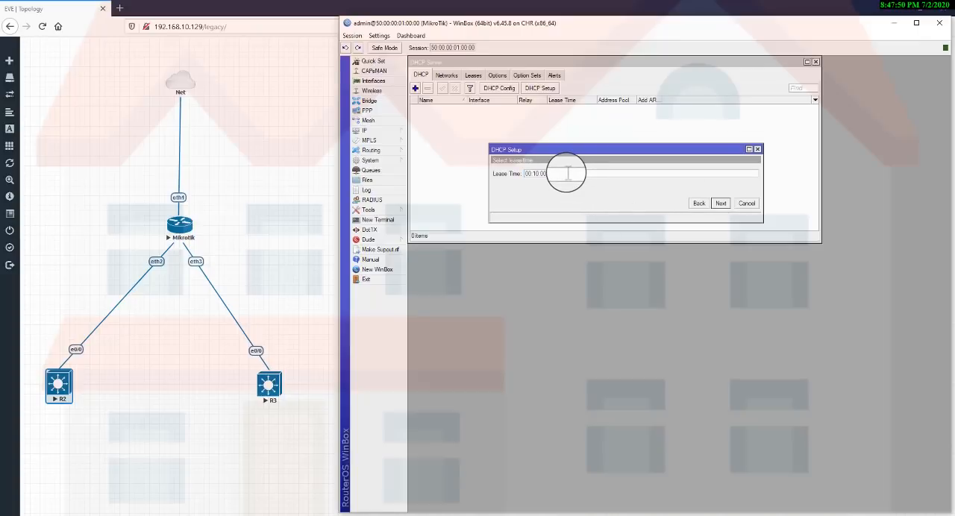
key(Left)
key(Left)
key(BackSpace)
text(3)
click(719, 204)
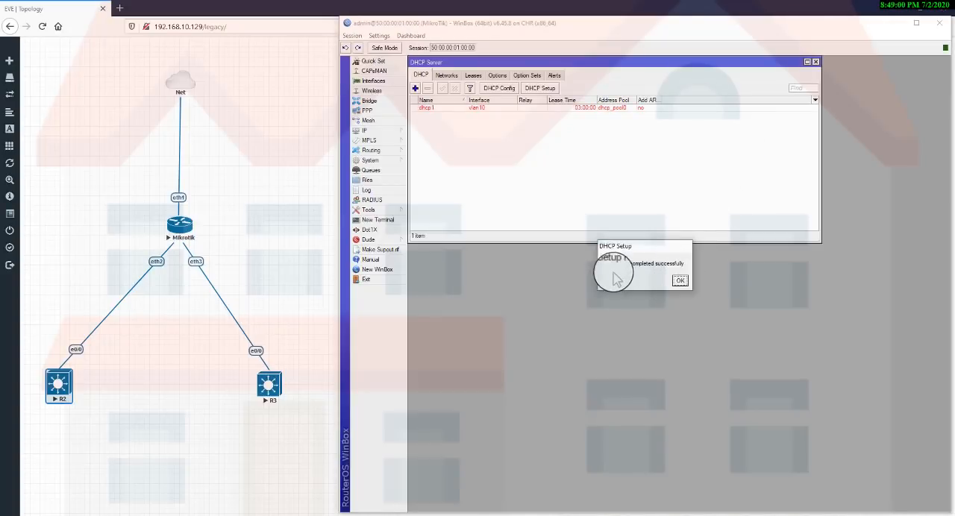
click(680, 282)
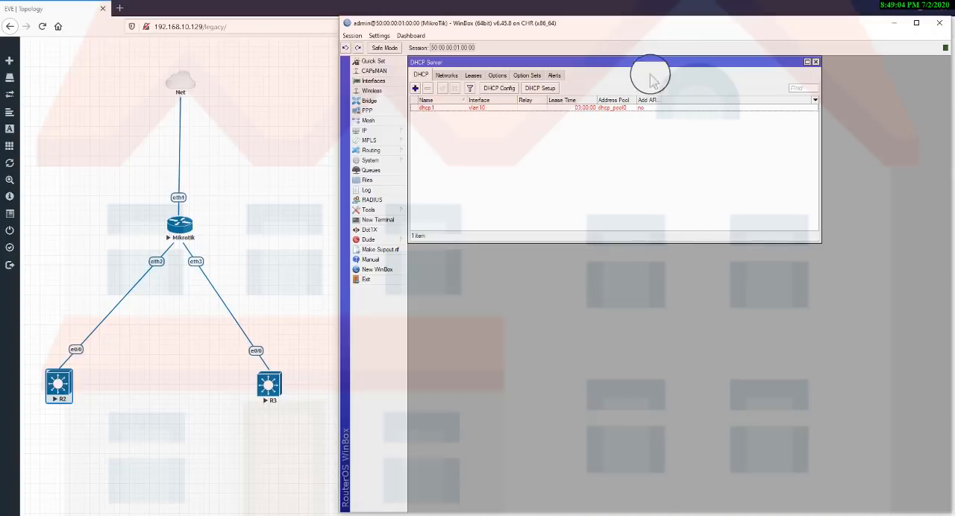
Add the IP address 10.5.50.1/24 to interface vlan10, and close the address list.
click(431, 109)
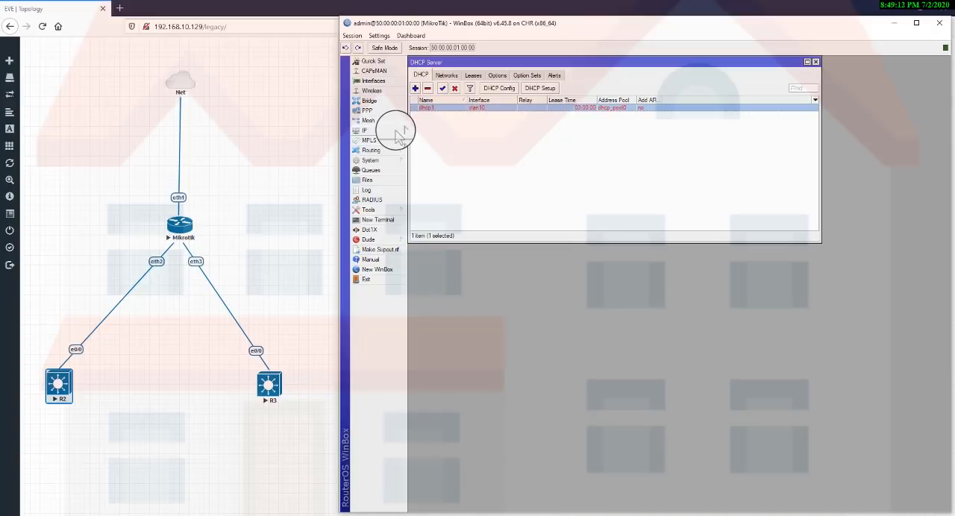
click(396, 130)
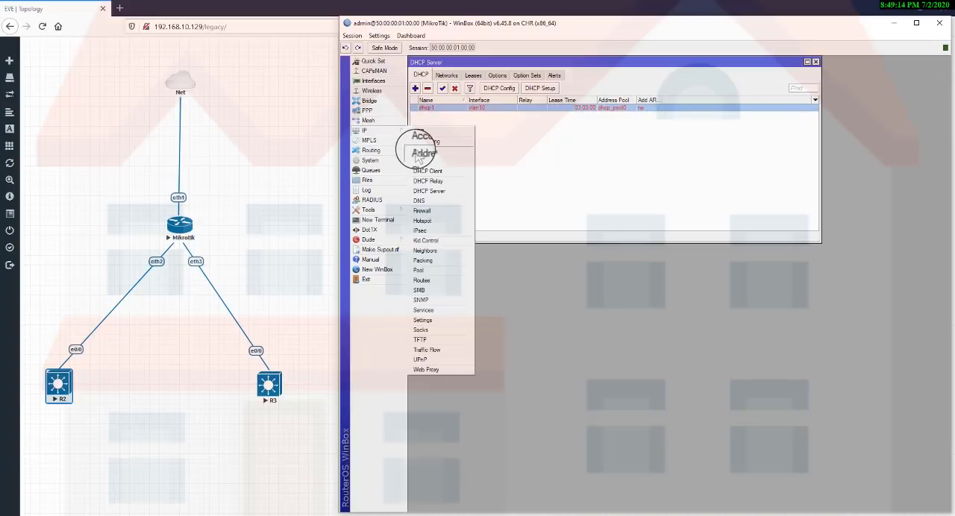
click(416, 152)
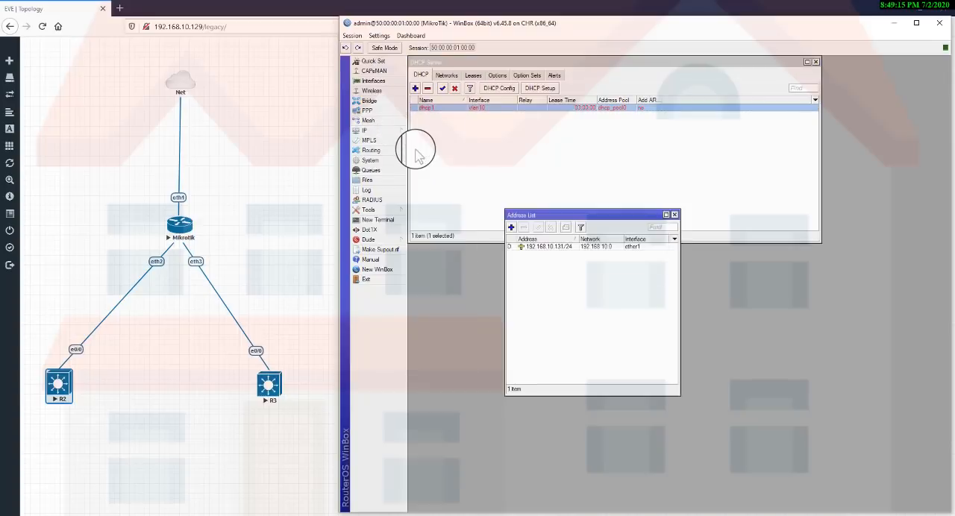
click(511, 226)
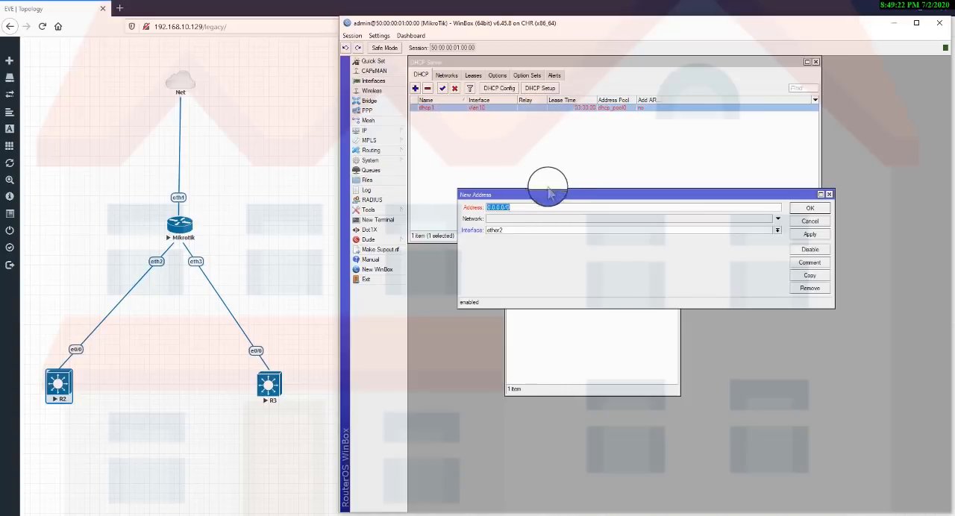
text(10.5.50.1)
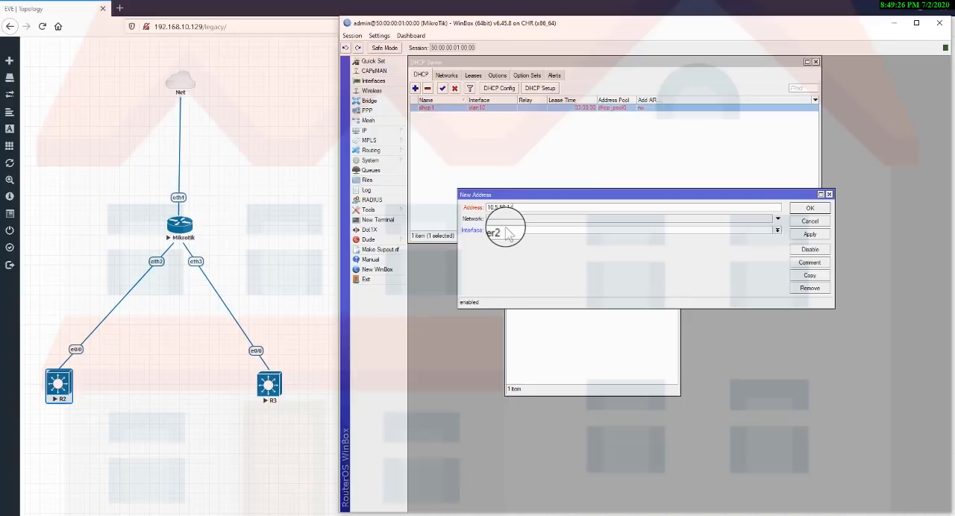
text(/24)
click(507, 231)
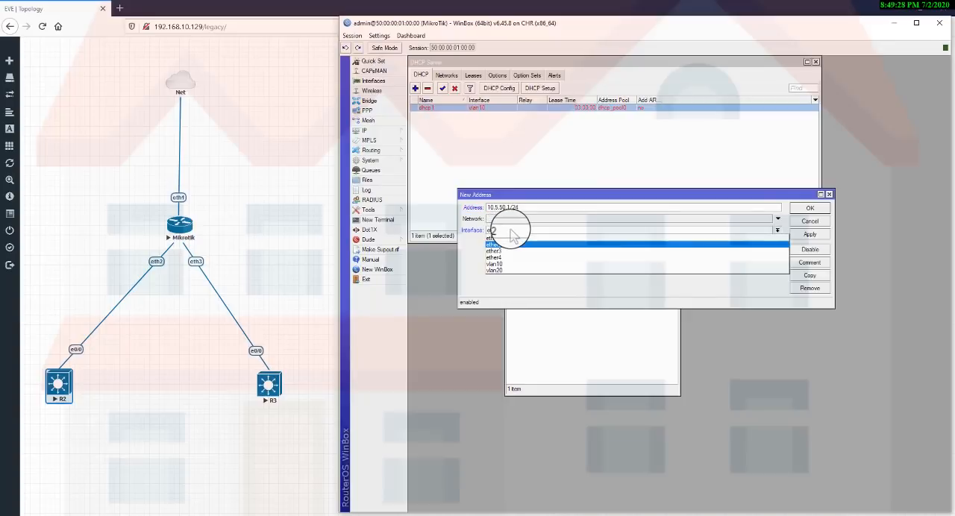
click(507, 267)
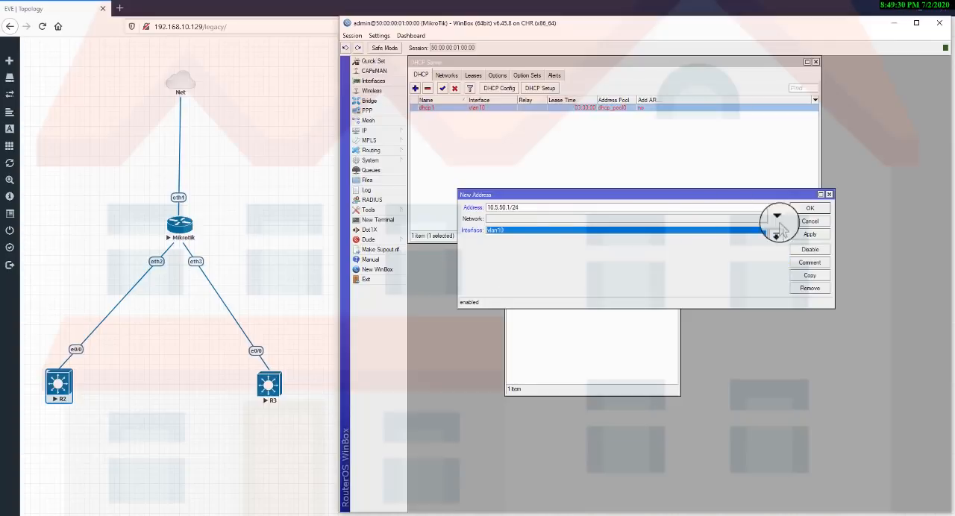
click(807, 235)
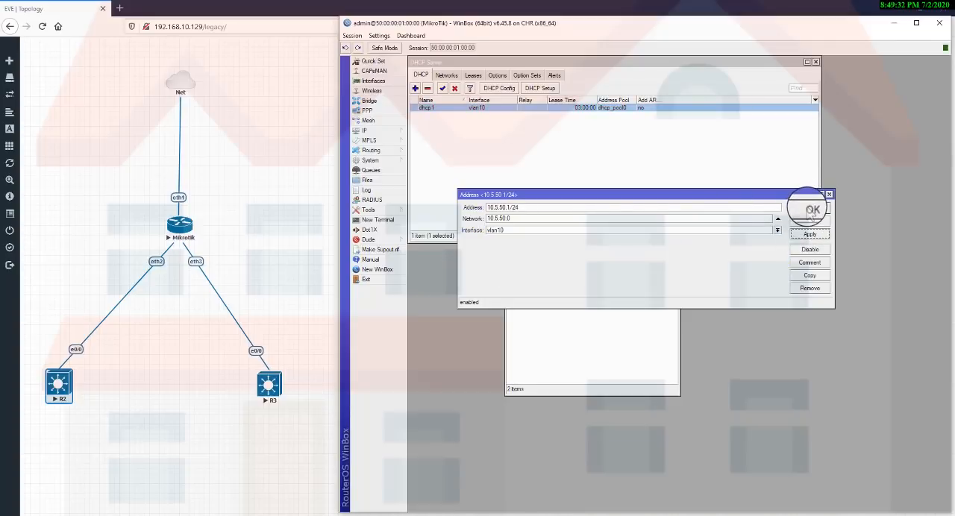
click(809, 208)
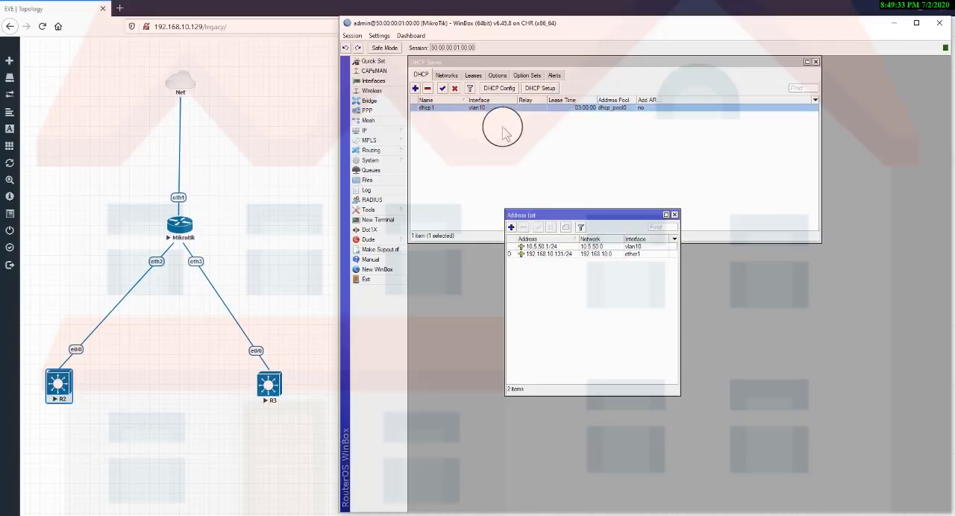
click(674, 214)
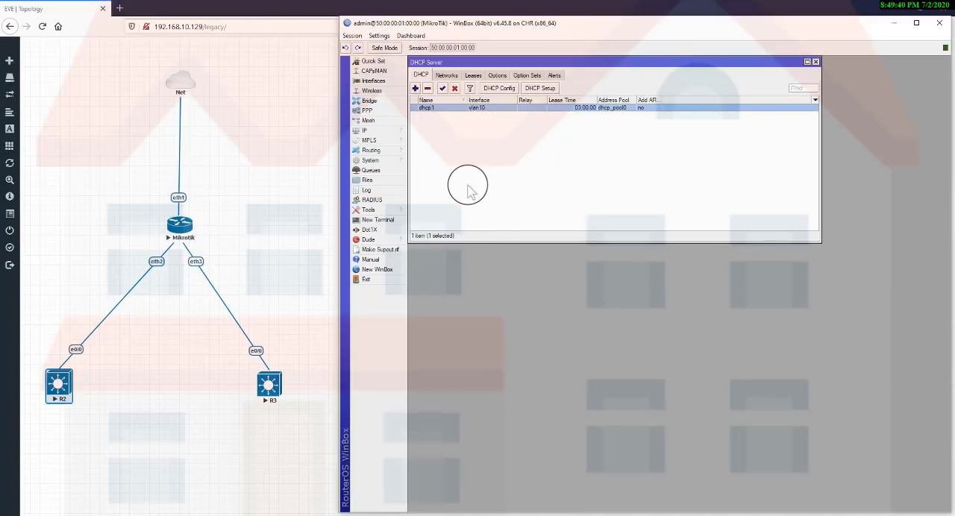
Start DHCP Setup for a second DHCP server on vlan20 with 10.5.60.0/24 as the DHCP address space.
click(534, 91)
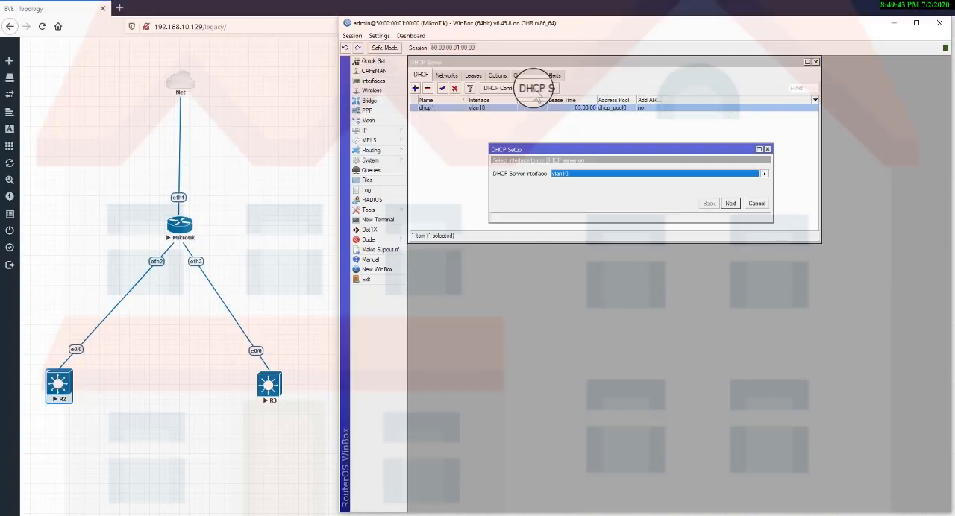
click(564, 173)
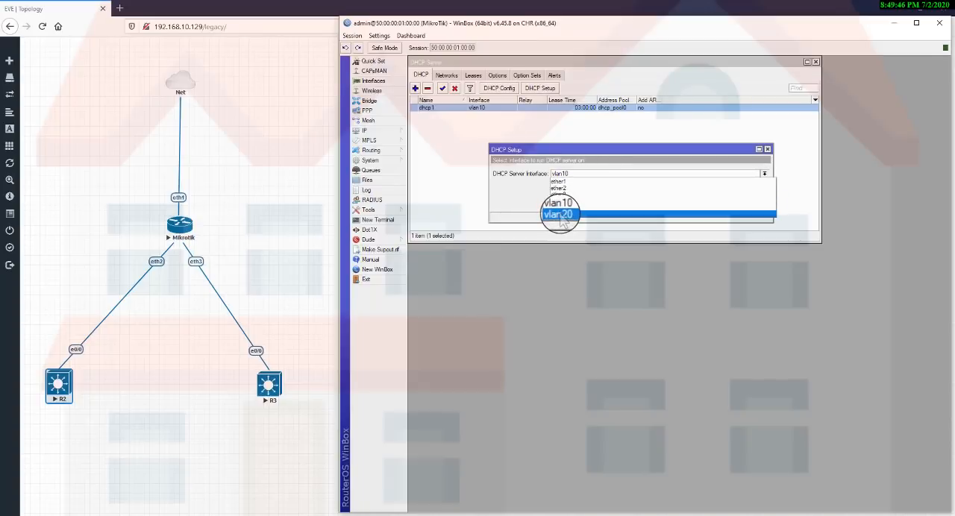
click(561, 216)
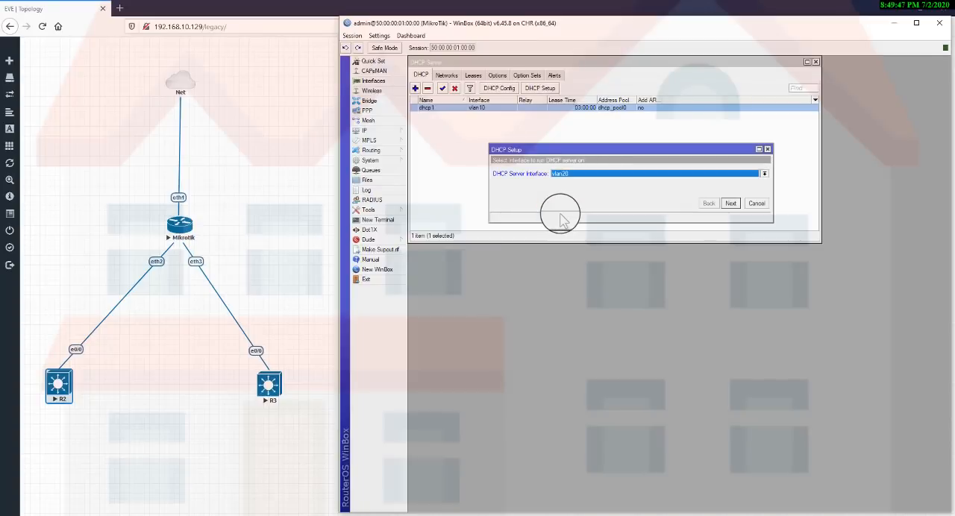
click(736, 210)
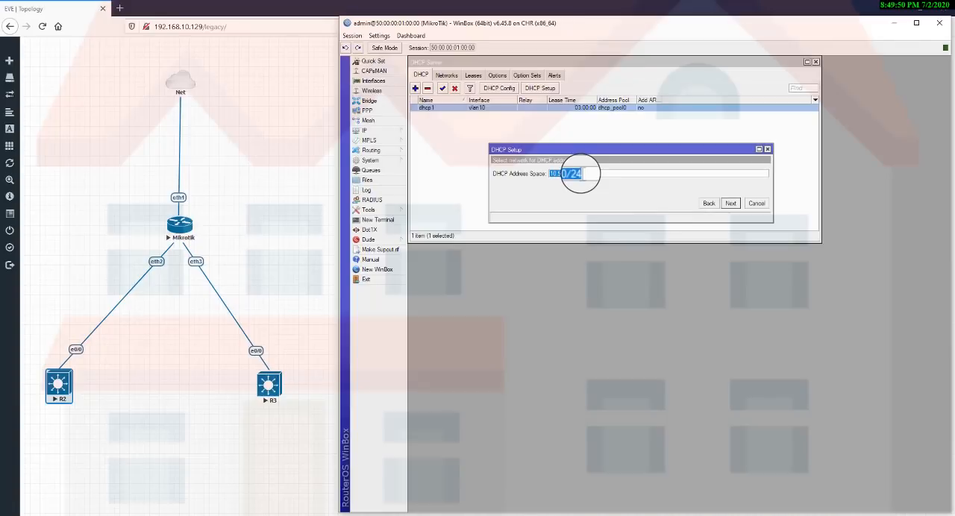
click(581, 174)
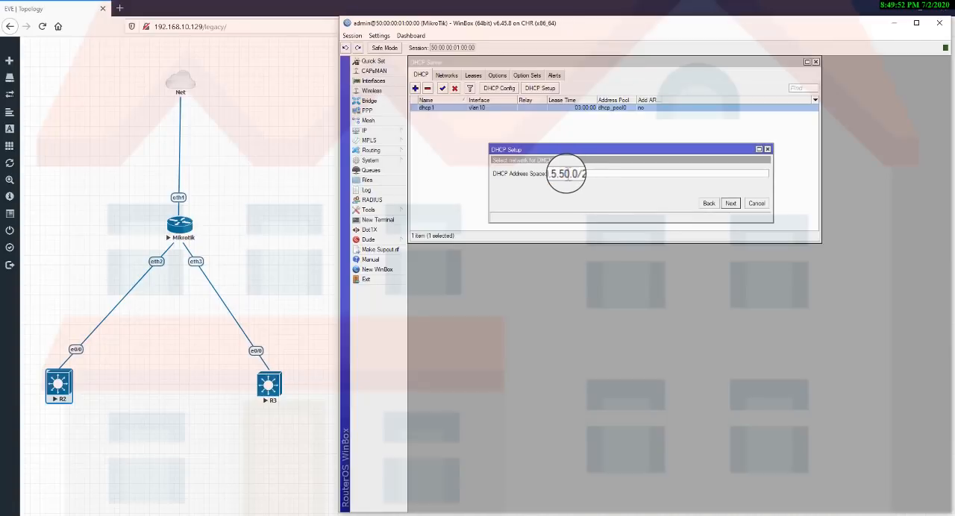
key(BackSpace)
text(6)
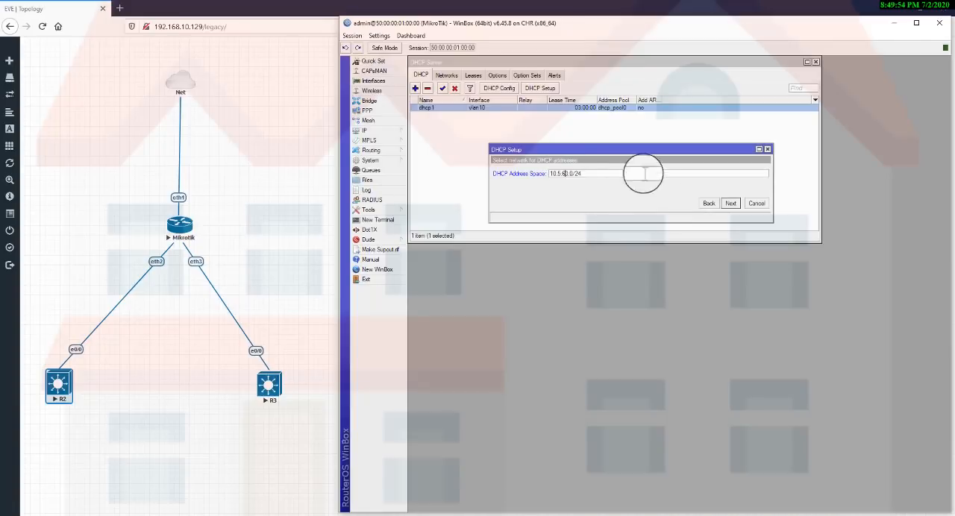
click(730, 203)
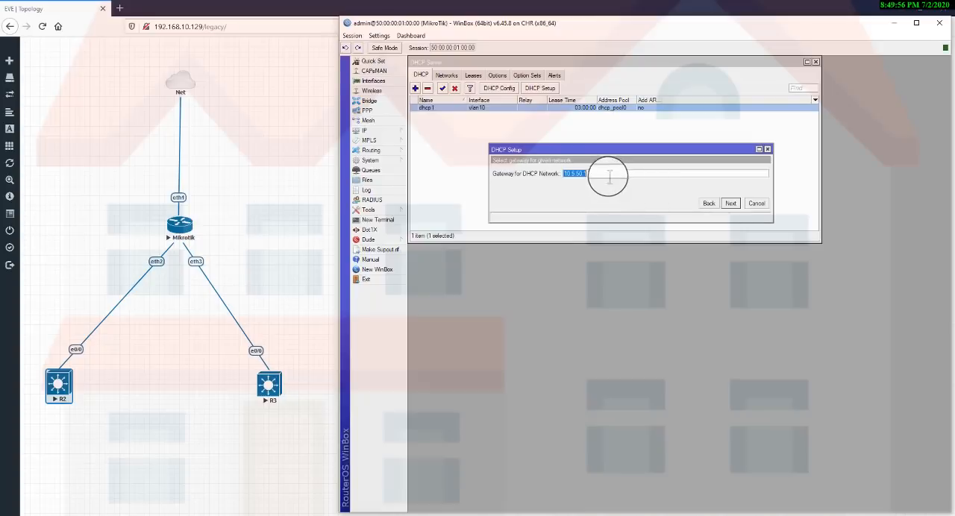
Set the gateway for the vlan20 DHCP network to 10.5.60.1 and remove the DHCP relay address.
click(578, 173)
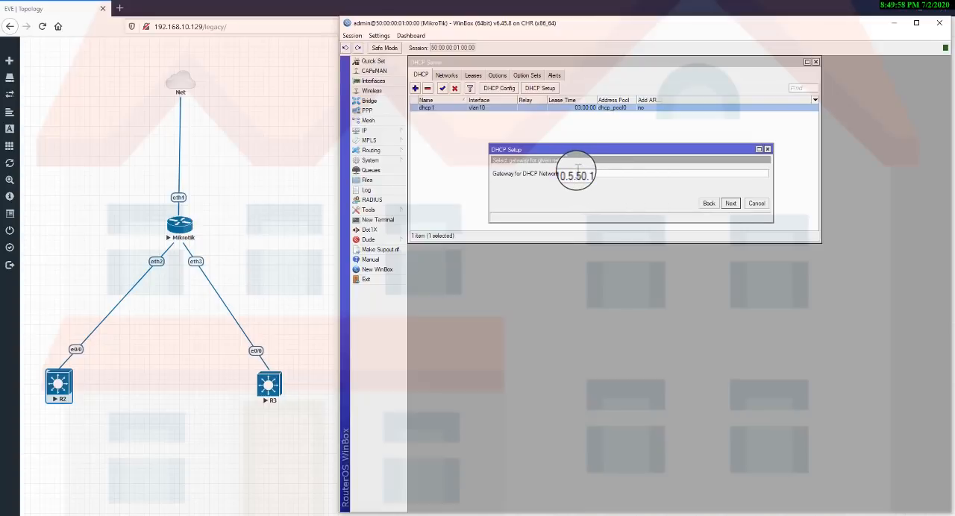
key(BackSpace)
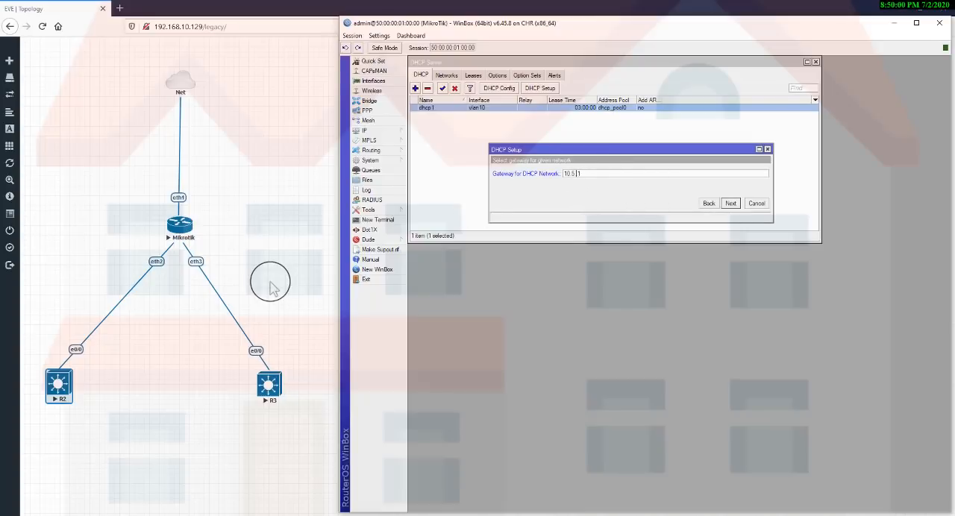
text(60)
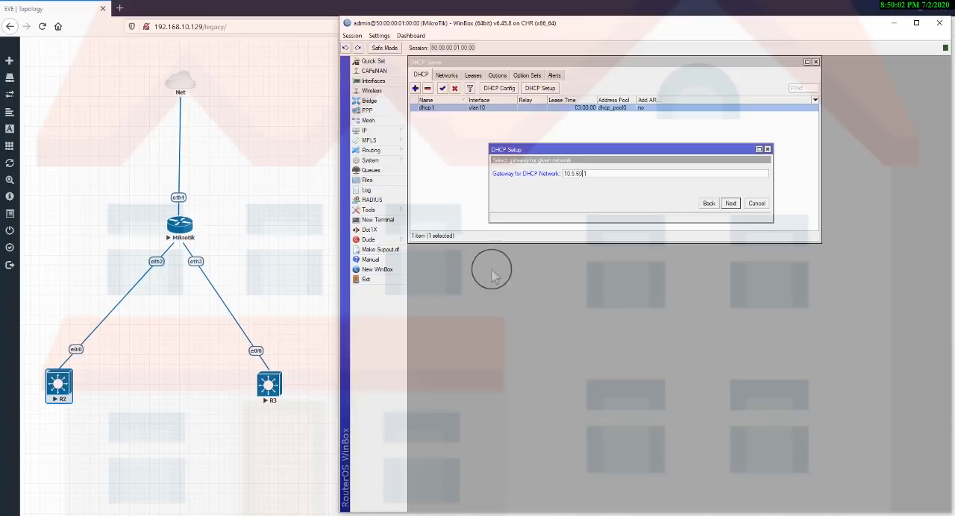
click(731, 206)
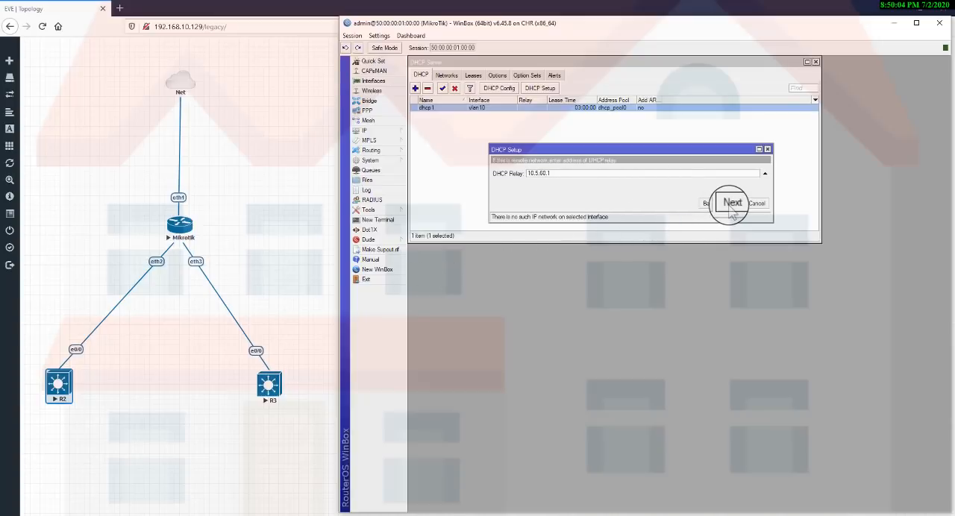
click(764, 173)
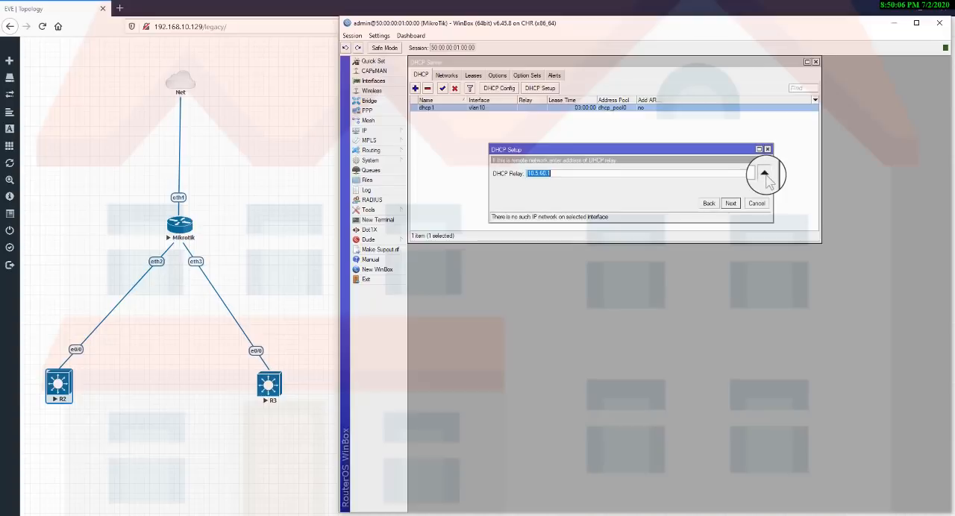
click(730, 205)
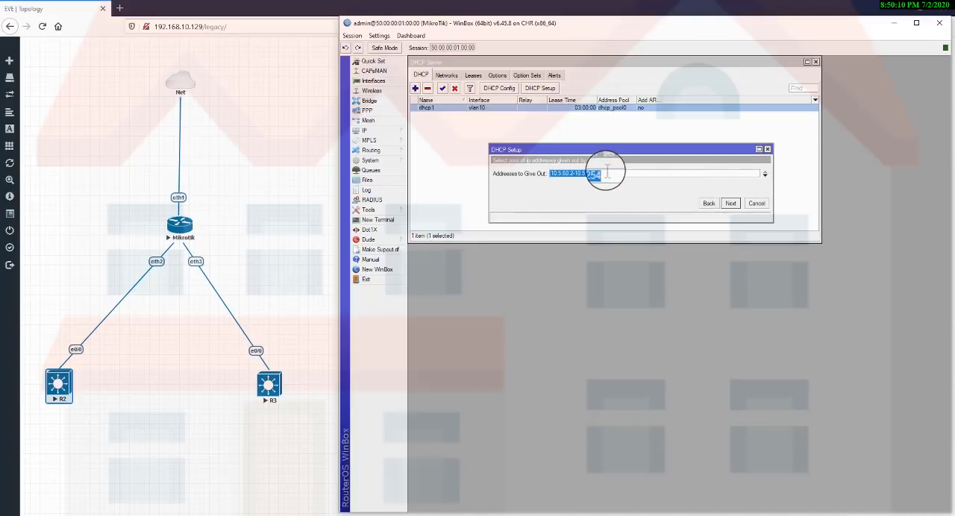
Accept the offered address pool, set the DNS servers to 8.8.8.8 and 8.8.4.4, and complete the vlan20 DHCP setup with lease time 03:00:00.
click(609, 173)
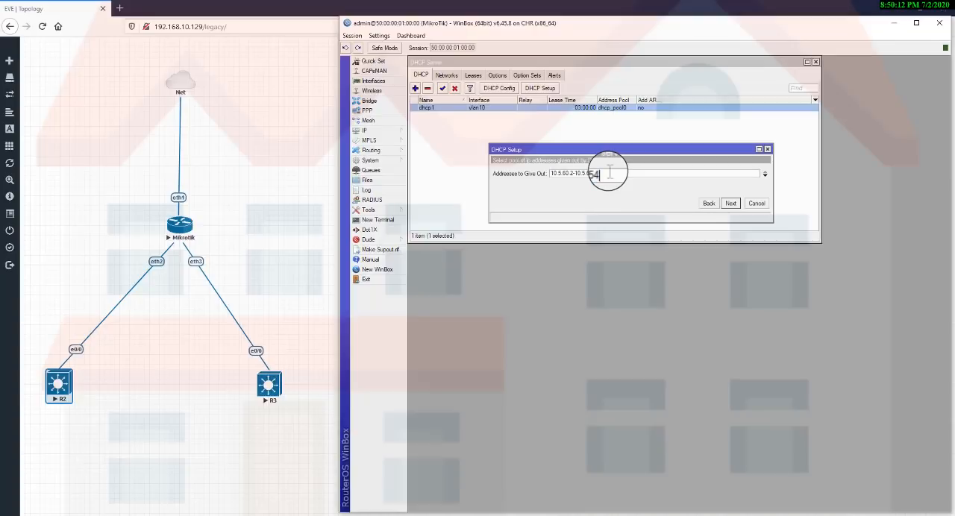
click(731, 204)
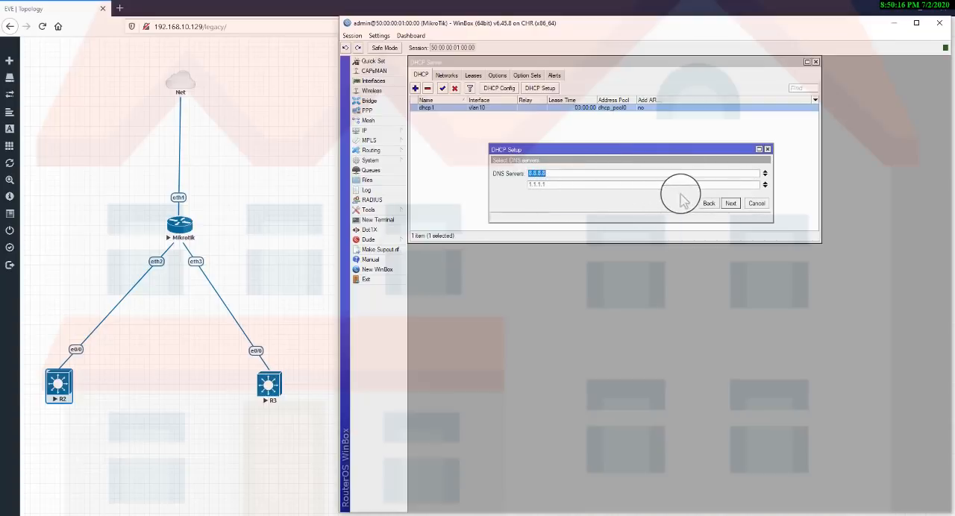
double_click(571, 184)
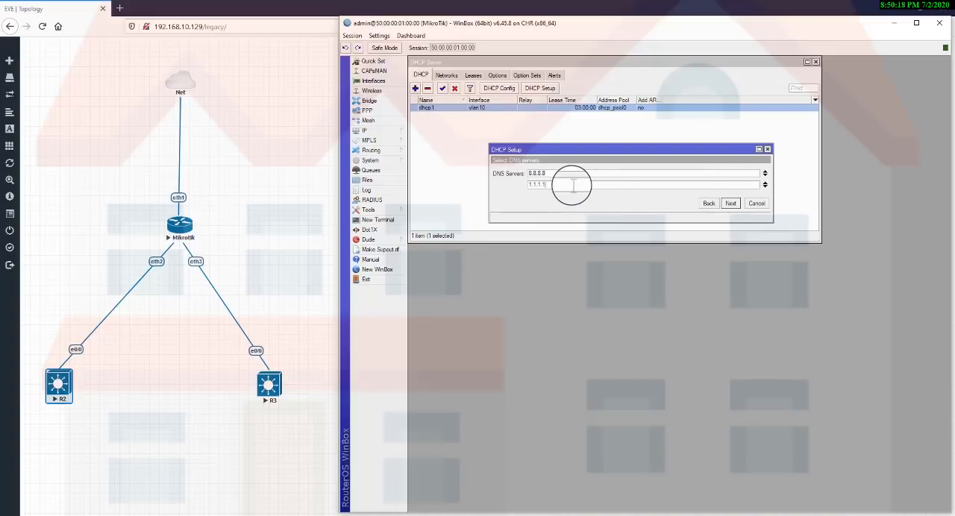
text(8.8.4.4)
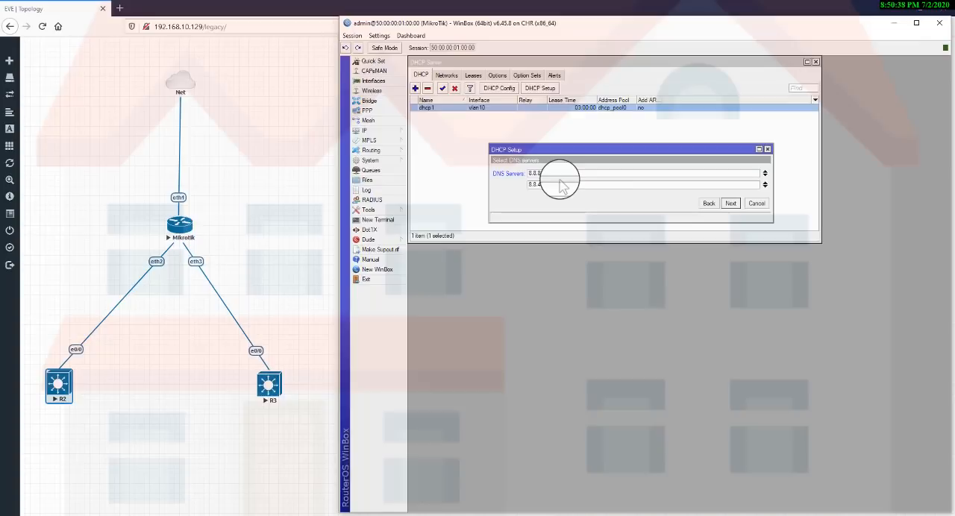
click(730, 204)
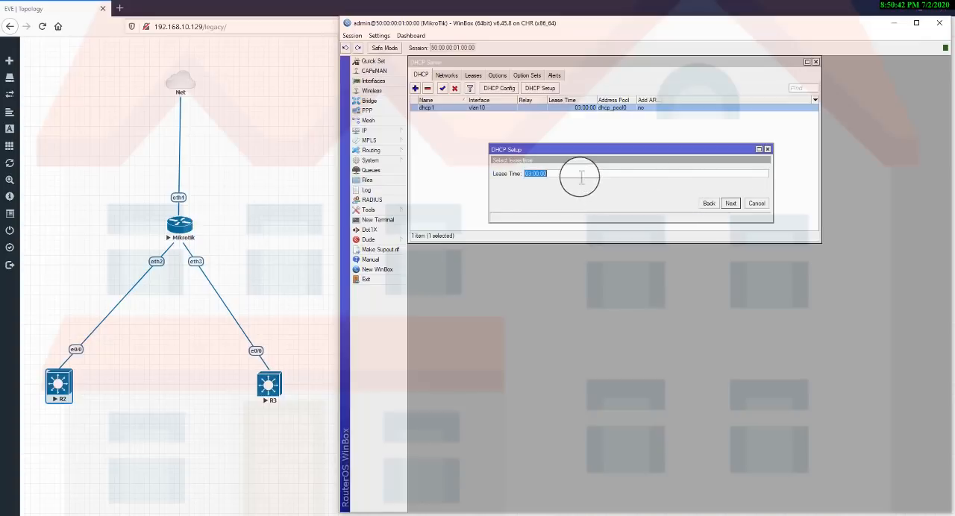
click(732, 206)
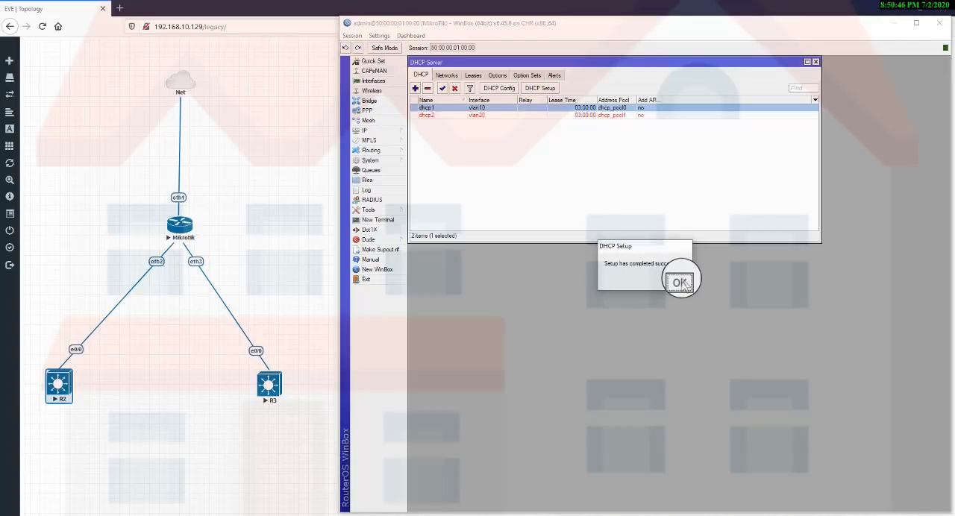
click(680, 282)
Add the IP address 10.5.60.1/24 to interface vlan20 and move the address list clear of the DHCP server list.
click(392, 132)
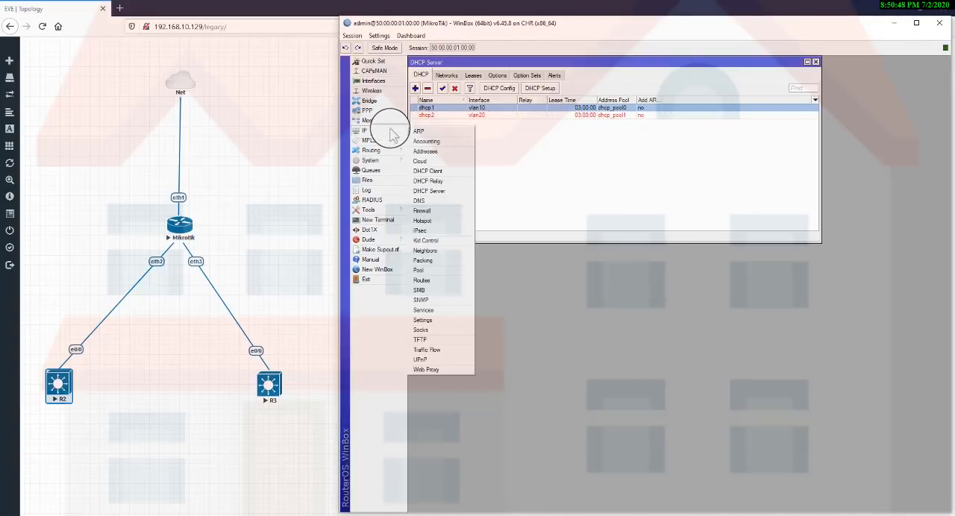
click(425, 150)
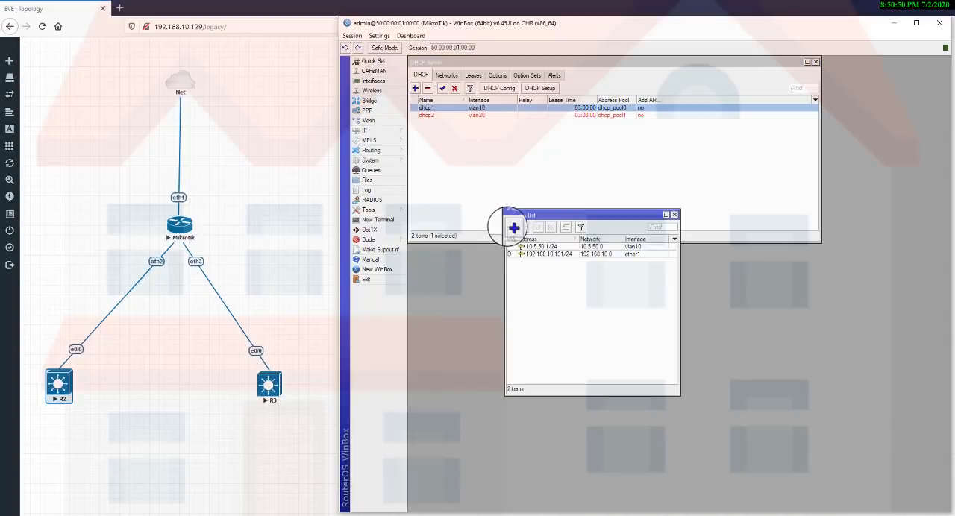
click(513, 227)
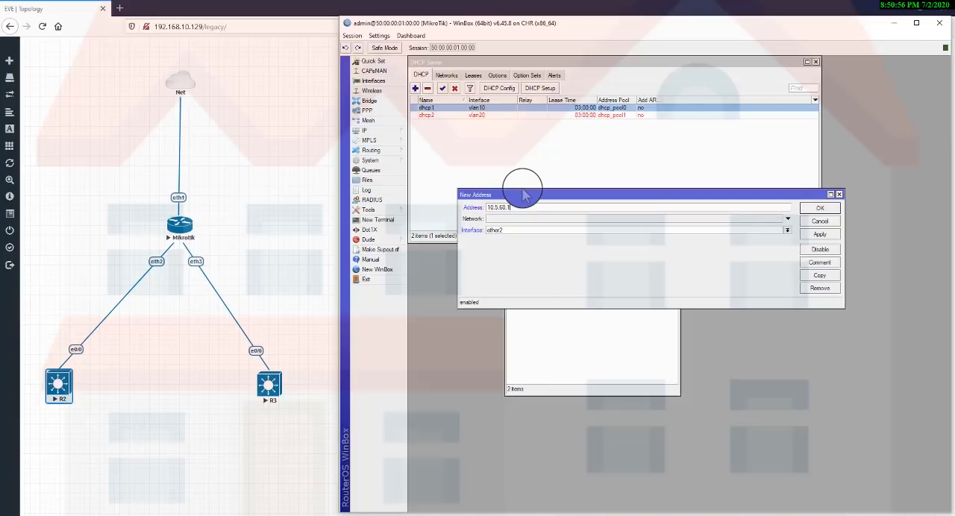
click(565, 228)
click(520, 272)
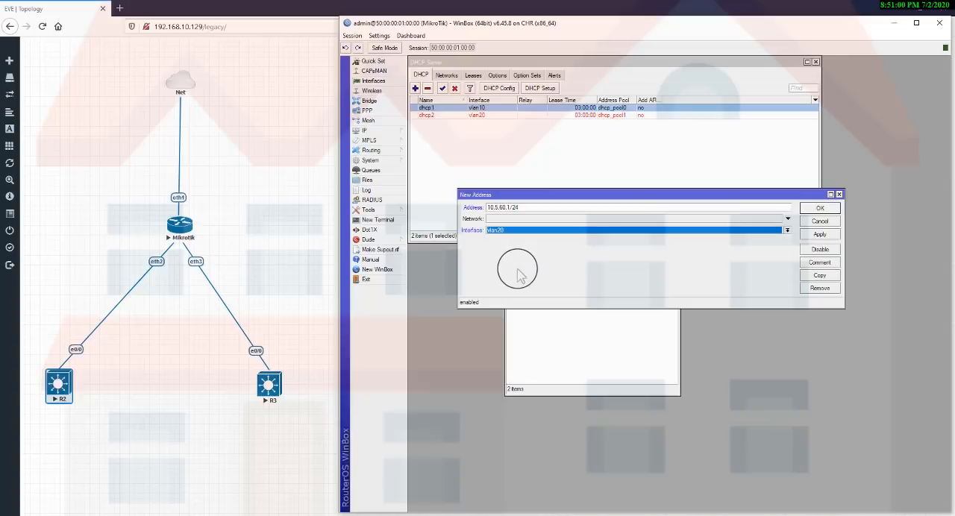
click(820, 235)
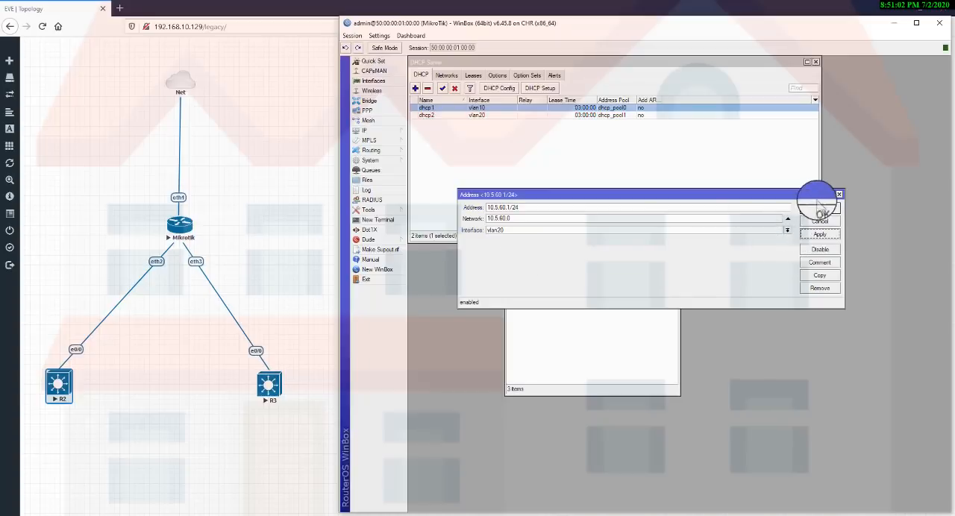
click(820, 208)
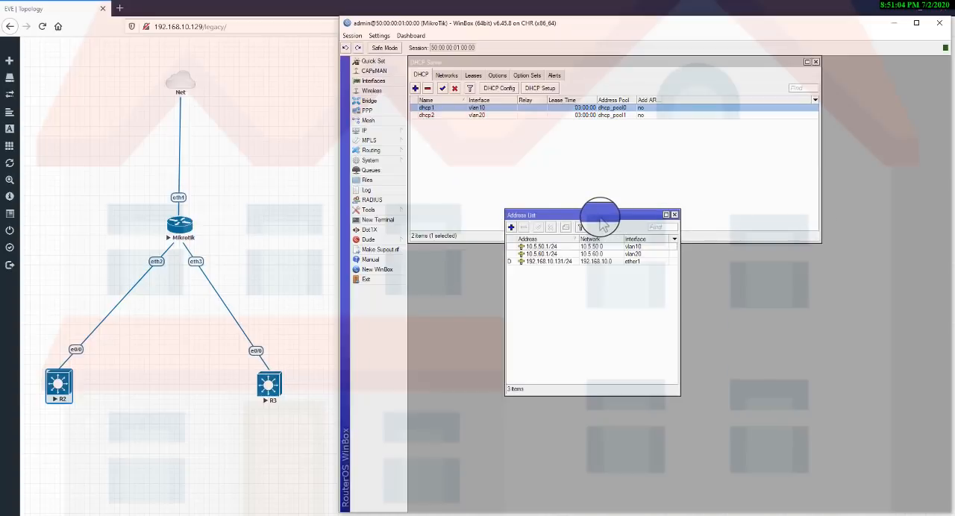
drag(599, 216, 596, 251)
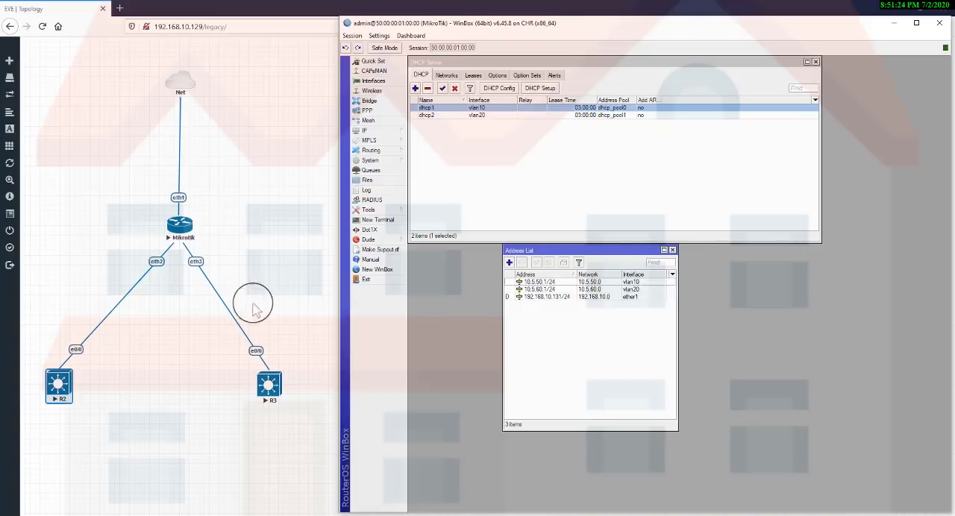
drag(213, 314, 306, 435)
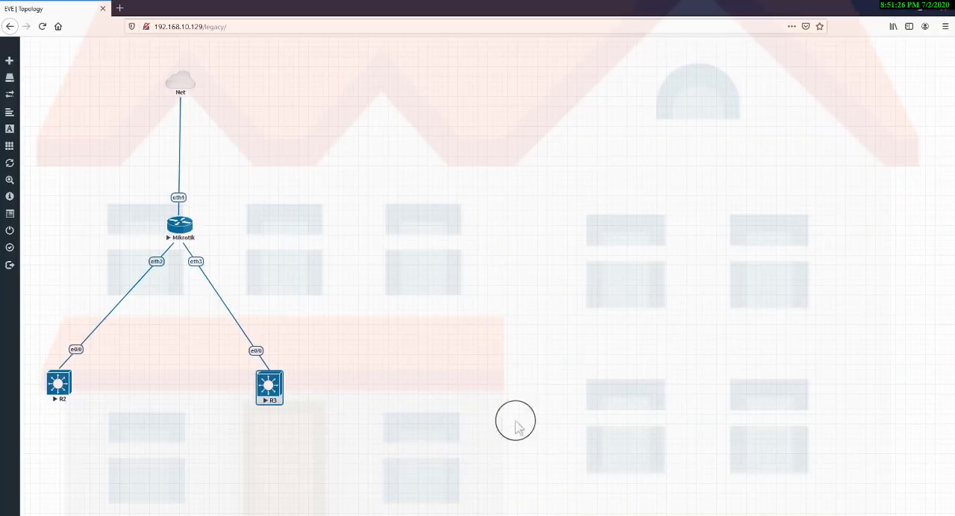
click(623, 513)
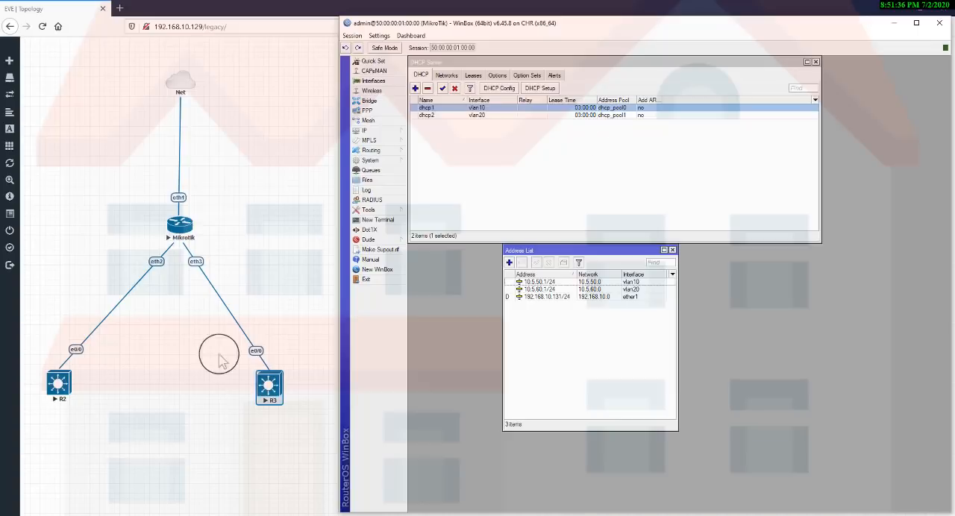
drag(207, 337, 322, 437)
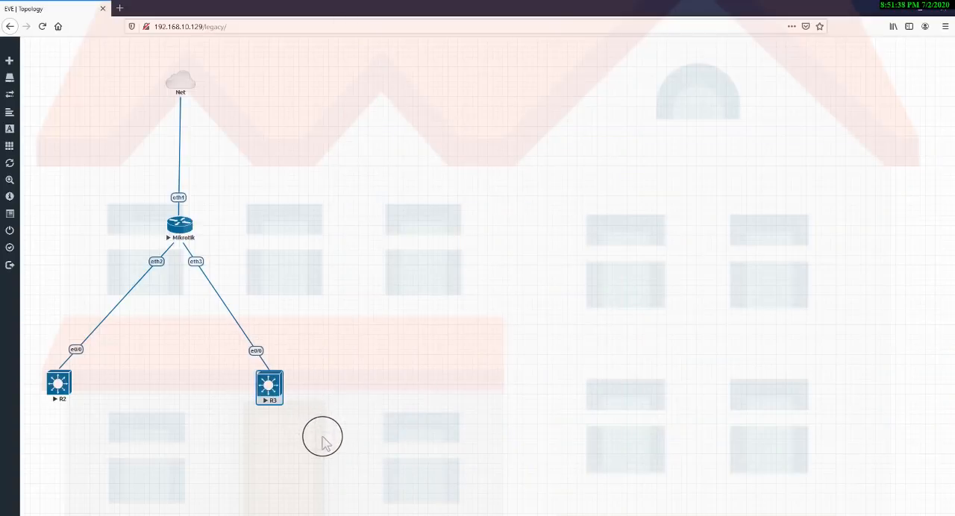
click(627, 514)
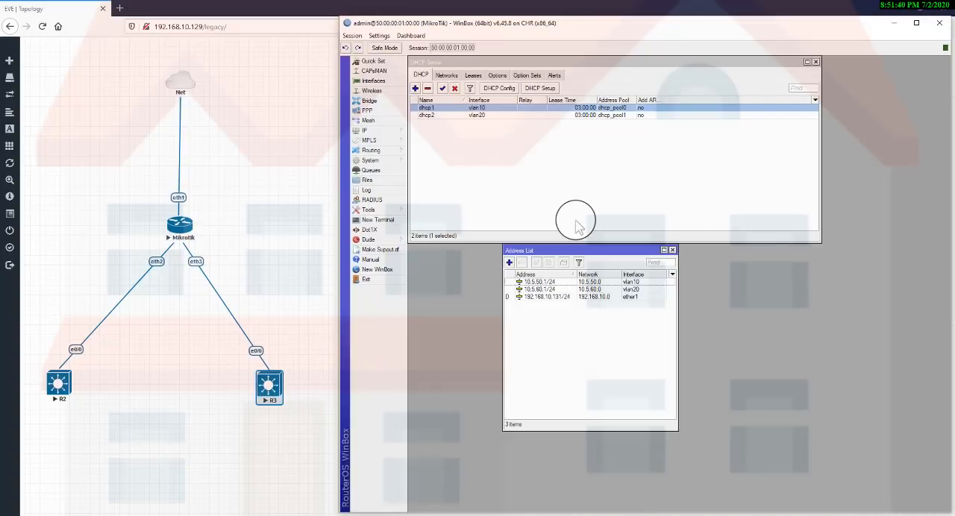
Create a VLAN interface named vlan30 with VLAN ID 30 on ether4, and close the interface list.
key(Escape)
key(Escape)
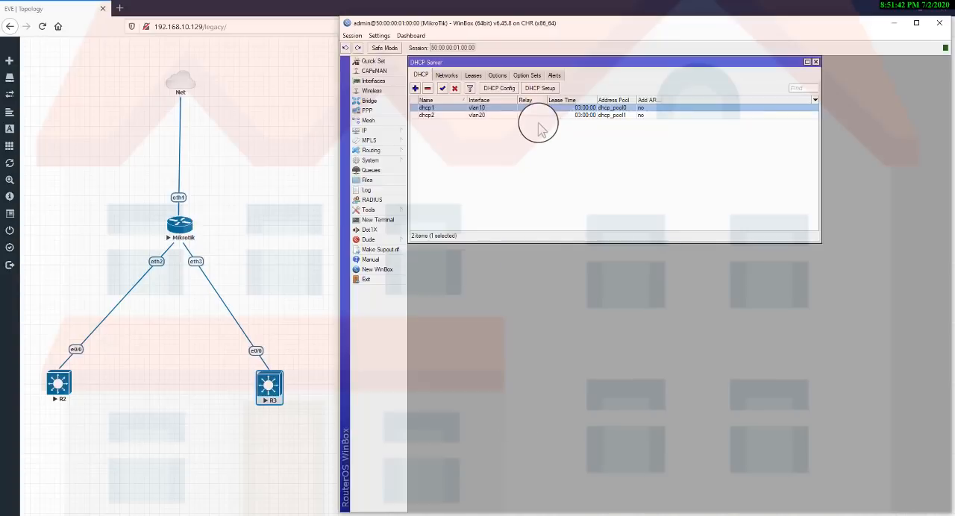
click(386, 84)
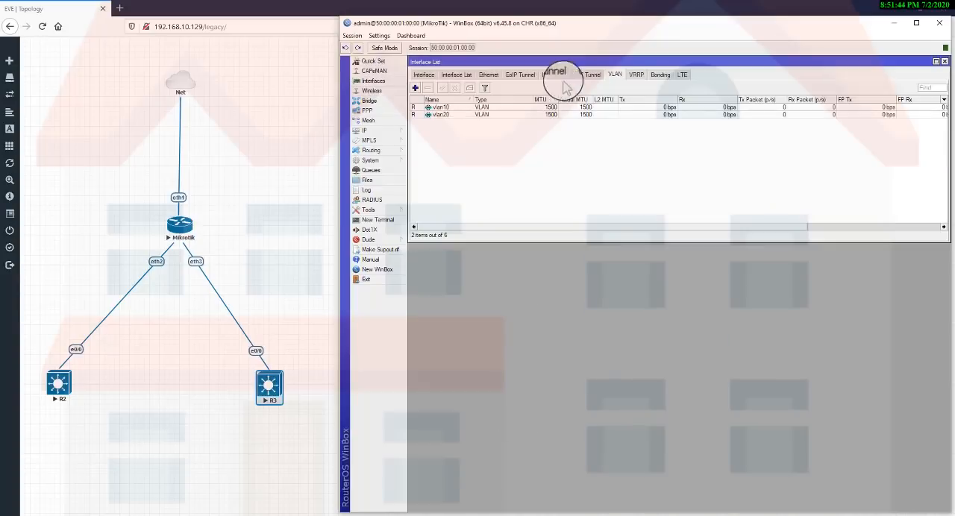
click(416, 88)
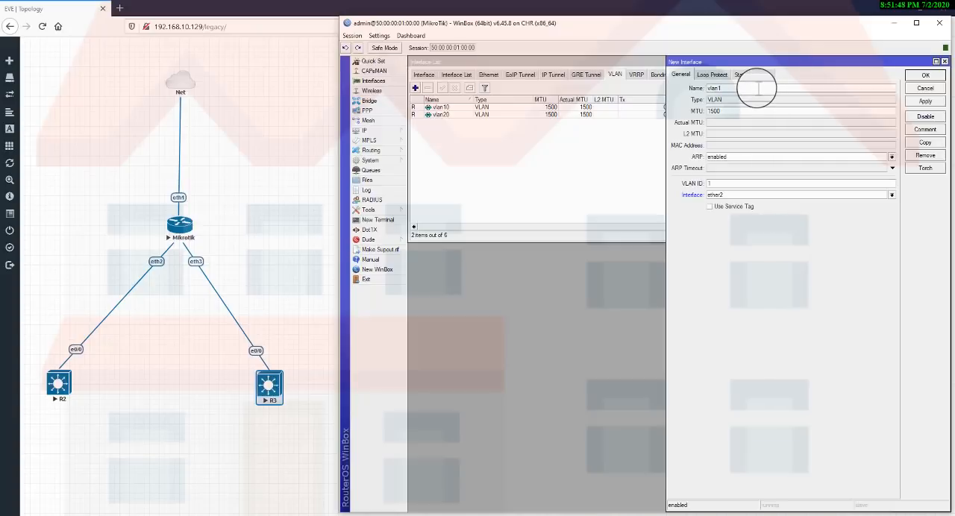
text(vlan30)
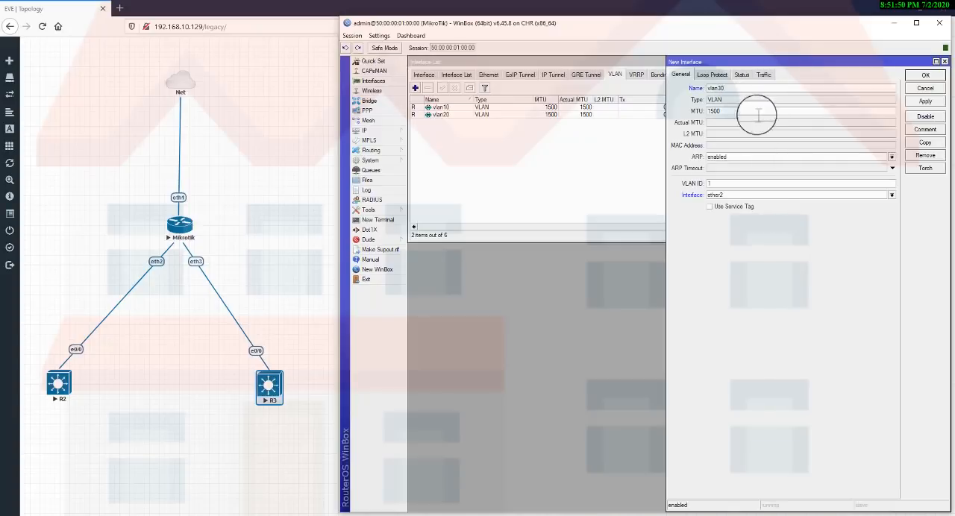
click(755, 195)
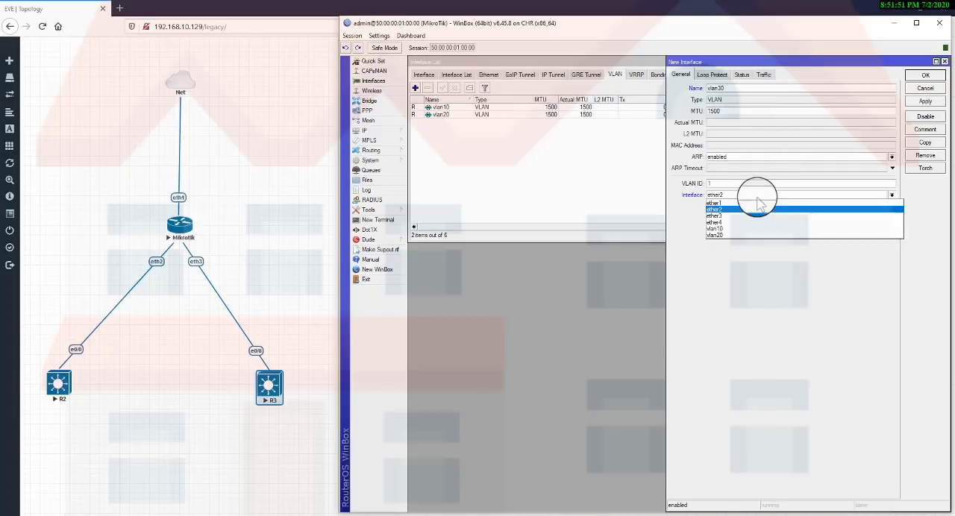
click(733, 233)
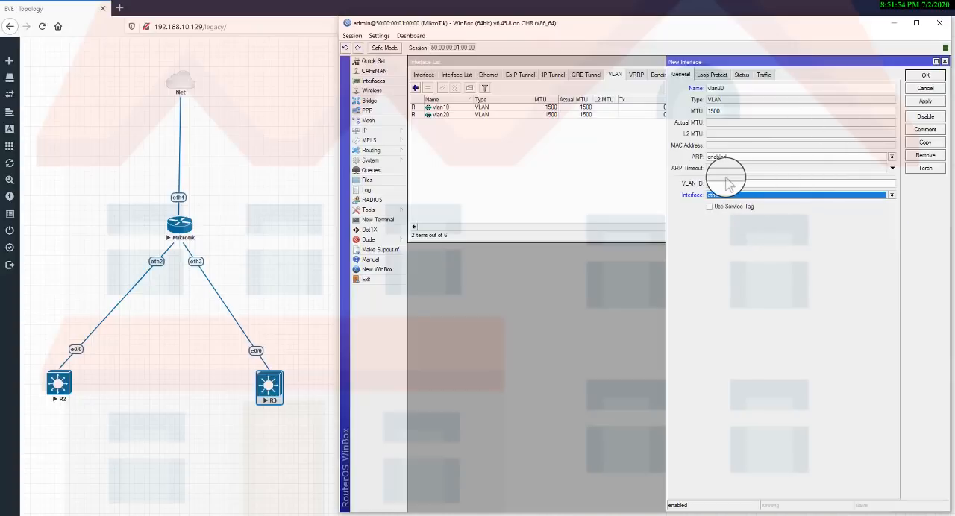
click(720, 183)
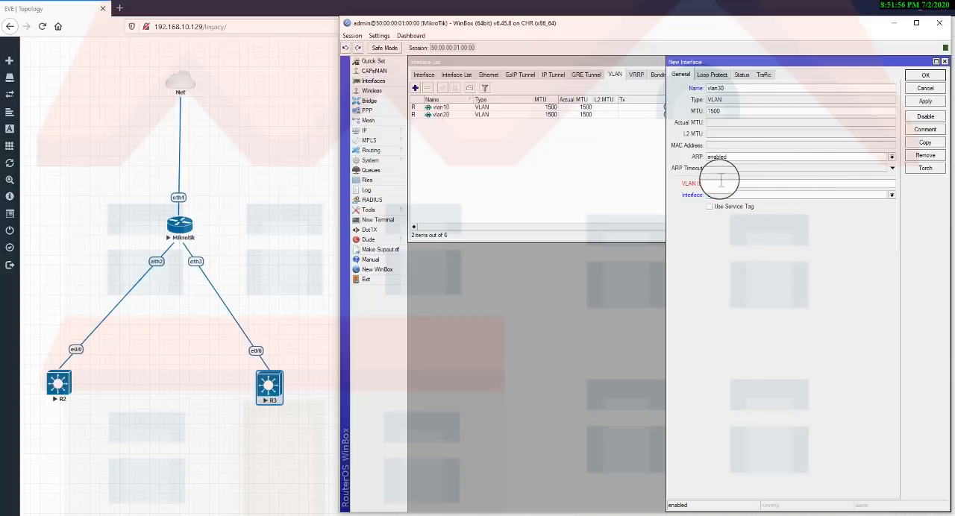
text(30)
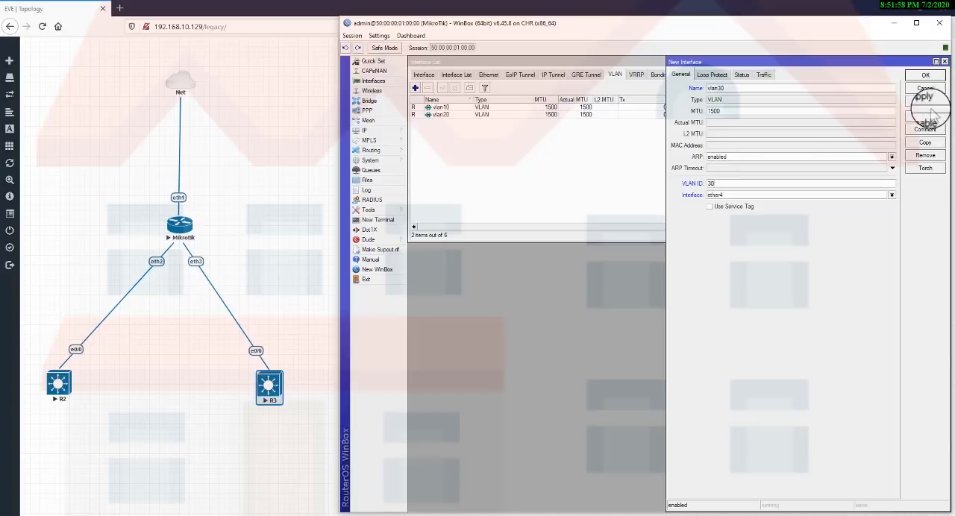
click(925, 100)
click(932, 76)
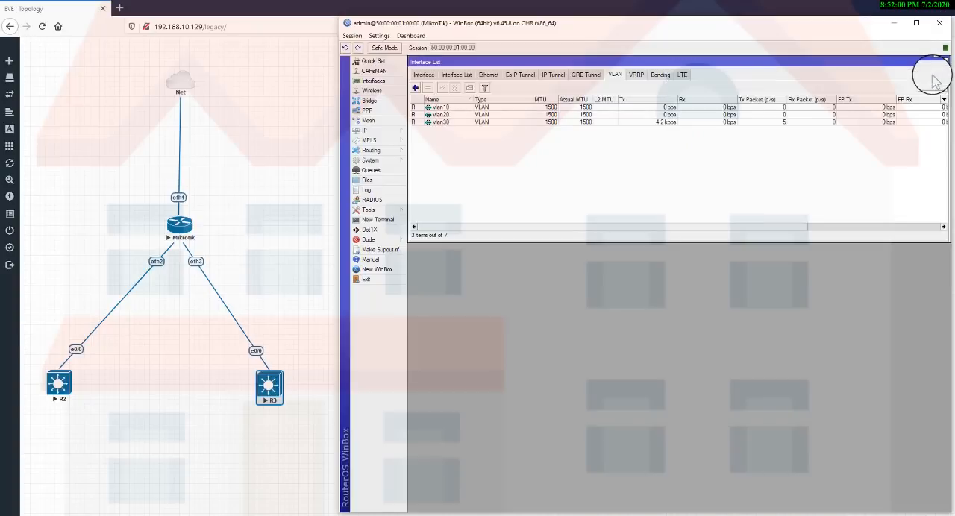
key(Escape)
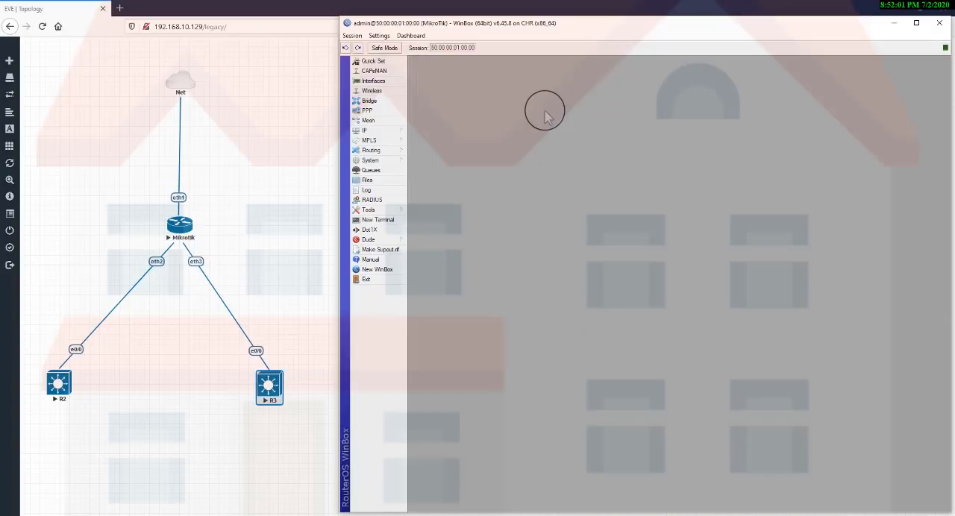
Start a new DHCP server setup and select vlan30 as the DHCP server interface.
click(388, 130)
click(429, 195)
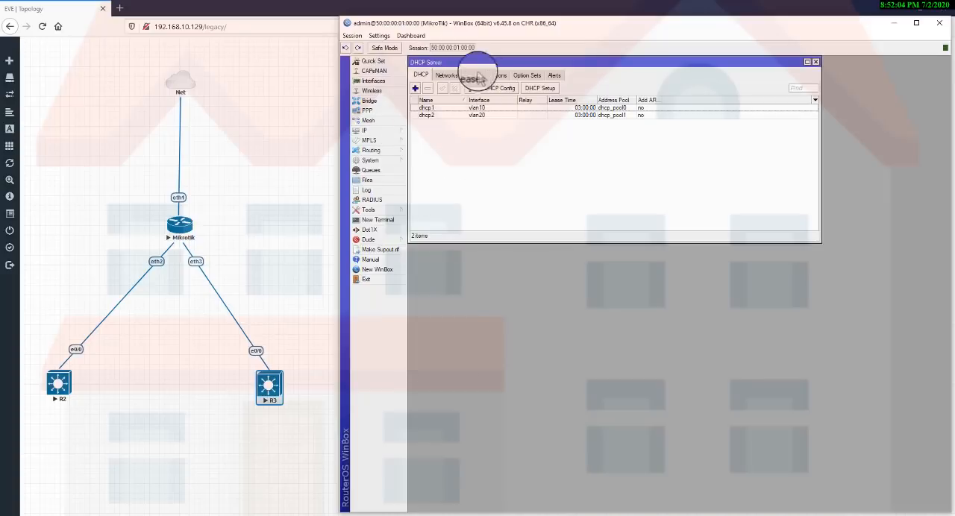
click(539, 88)
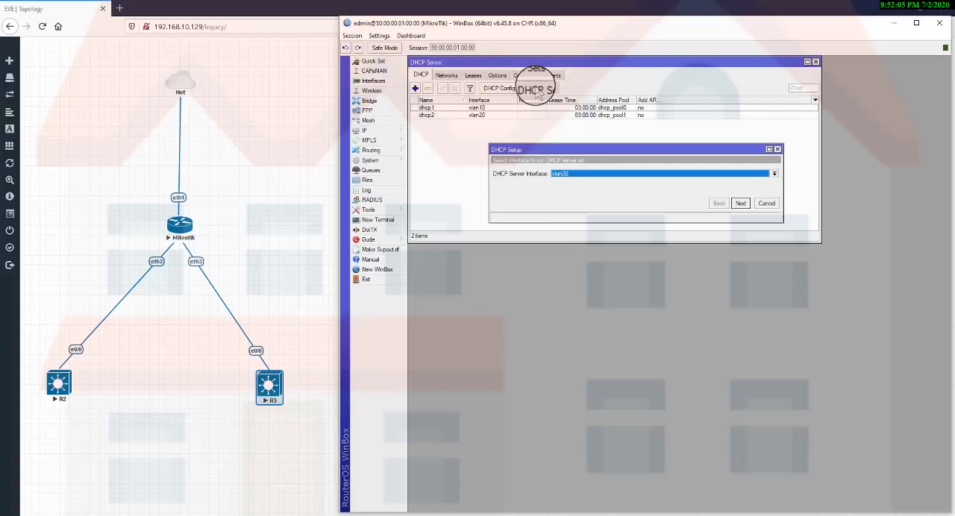
click(617, 173)
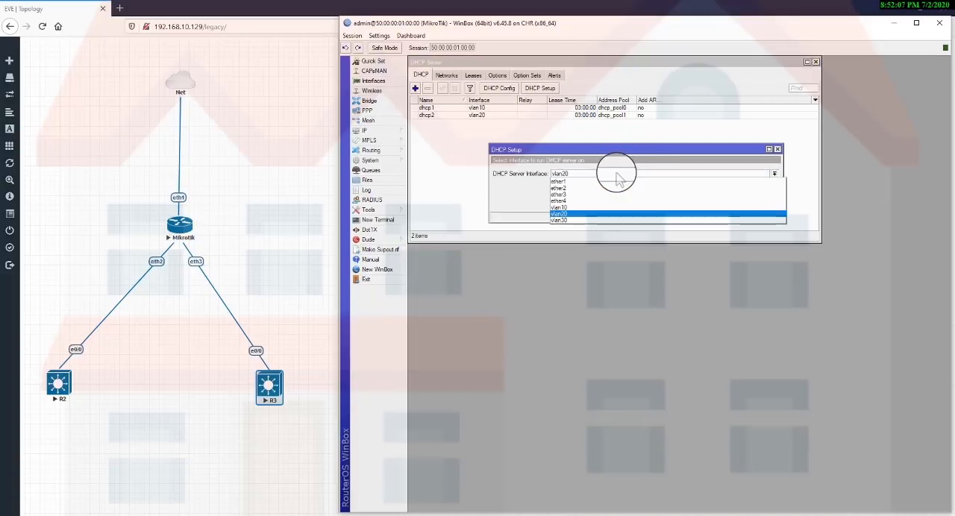
click(563, 221)
click(740, 203)
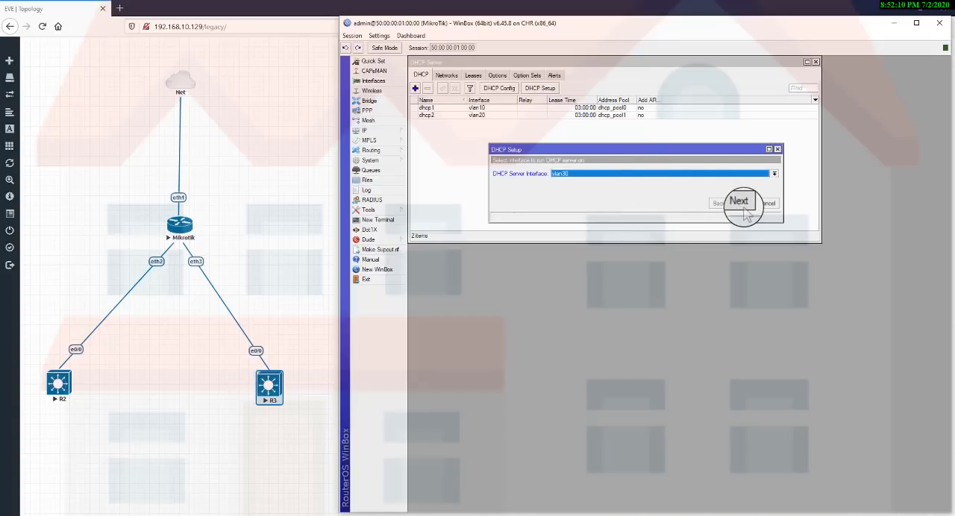
Set the DHCP address space for vlan30 to 10.5.70.0/24.
click(740, 203)
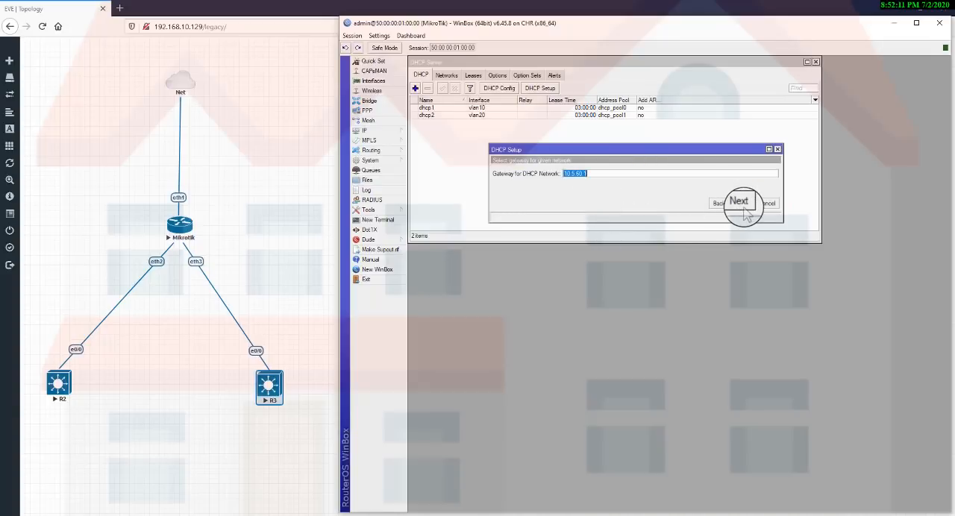
click(719, 203)
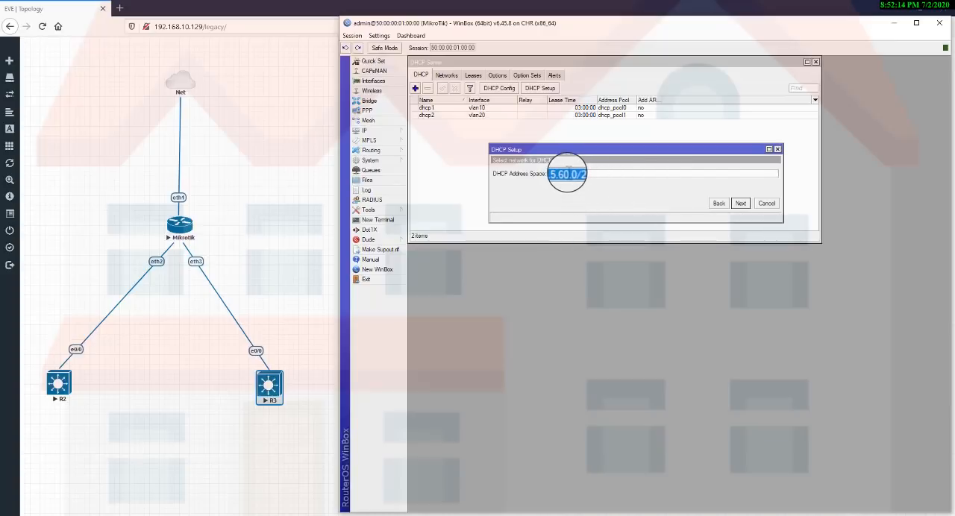
click(564, 174)
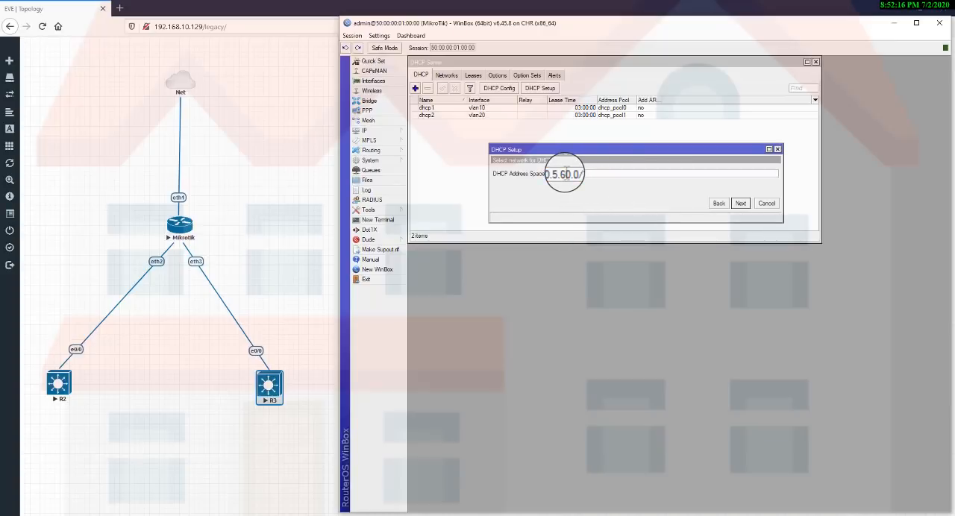
key(BackSpace)
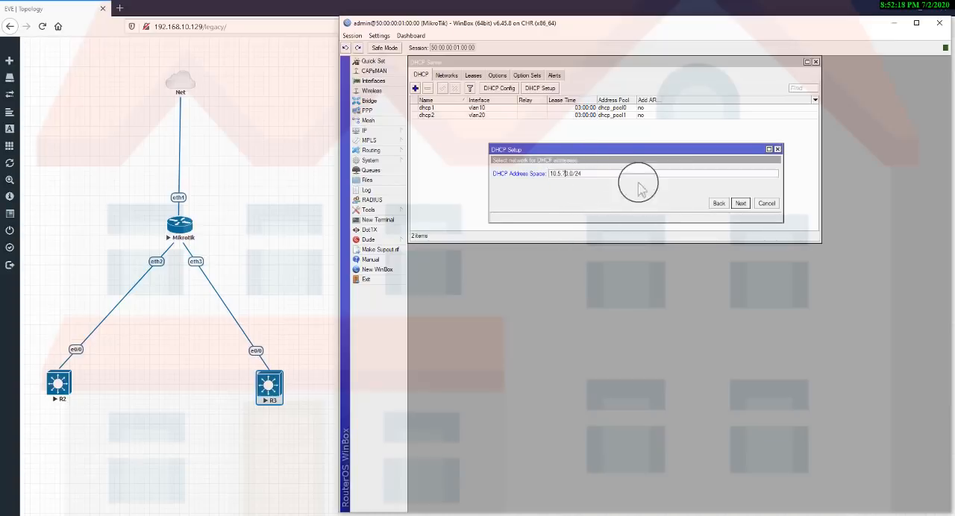
click(739, 204)
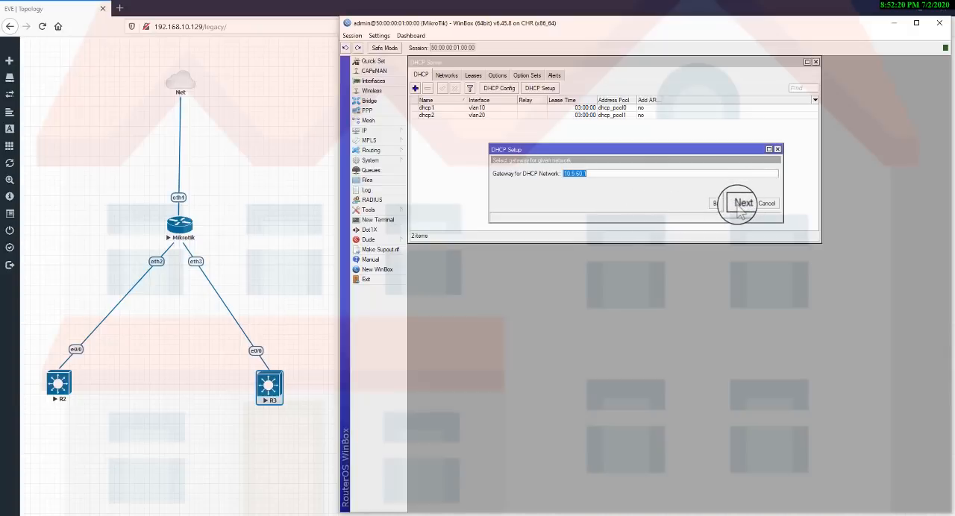
Set the gateway for the vlan30 DHCP network to 10.5.70.1 and remove the DHCP relay address.
click(579, 173)
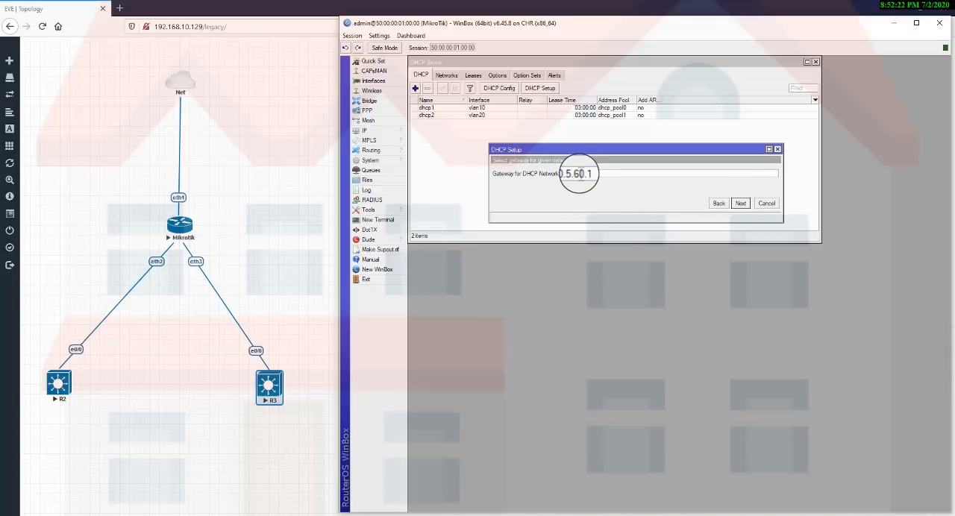
click(740, 203)
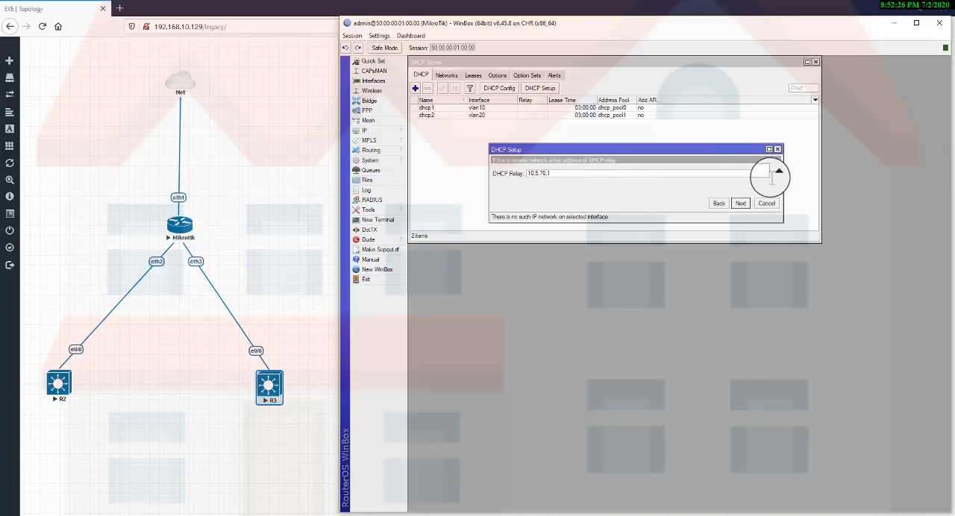
click(775, 174)
click(740, 203)
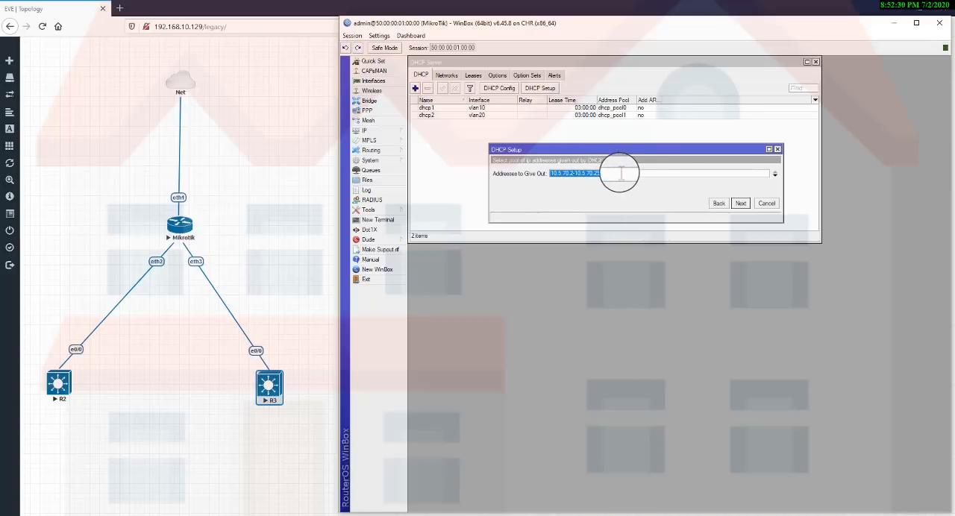
Complete the vlan30 DHCP setup with the offered address pool, DNS servers 8.8.8.8 and 8.8.4.4, and lease time 03:00:00.
click(741, 204)
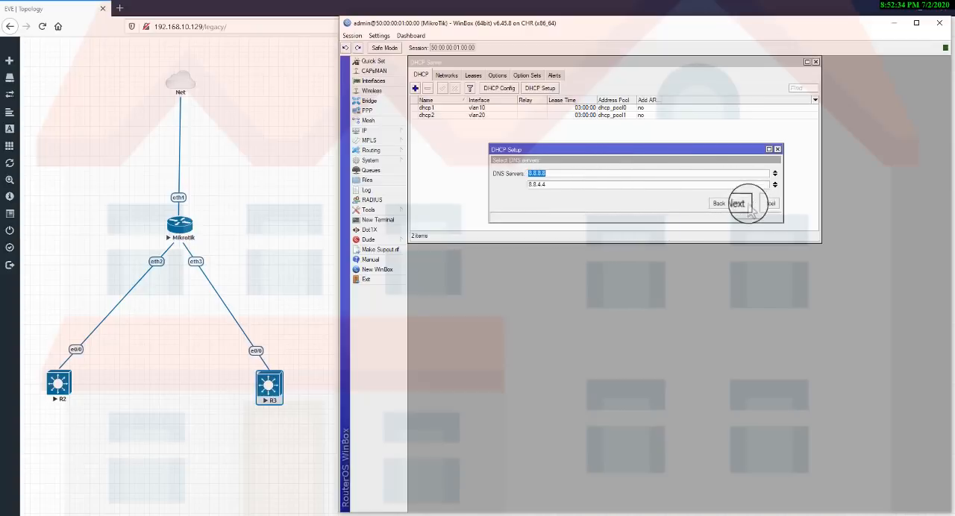
click(741, 205)
click(745, 206)
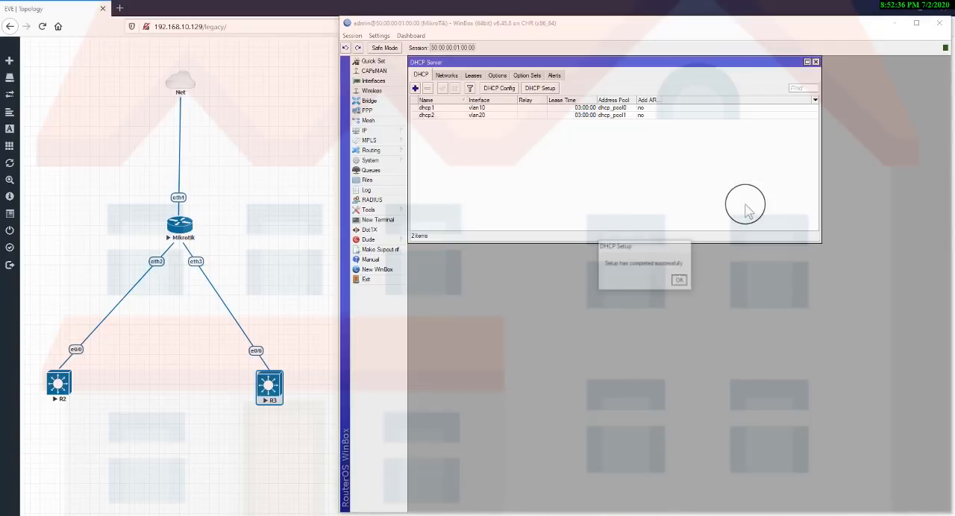
click(678, 282)
Add the IP address 10.5.70.1/24 to interface vlan30.
click(390, 130)
click(417, 149)
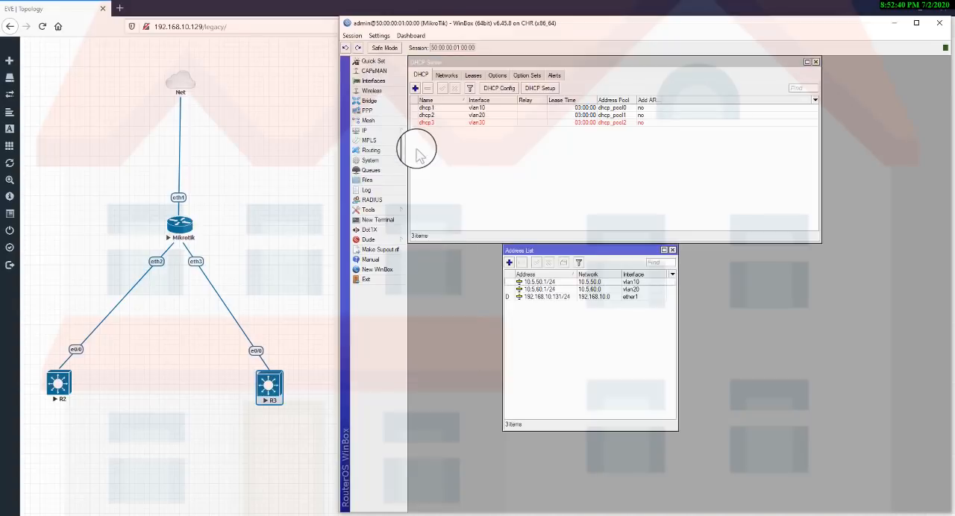
click(510, 264)
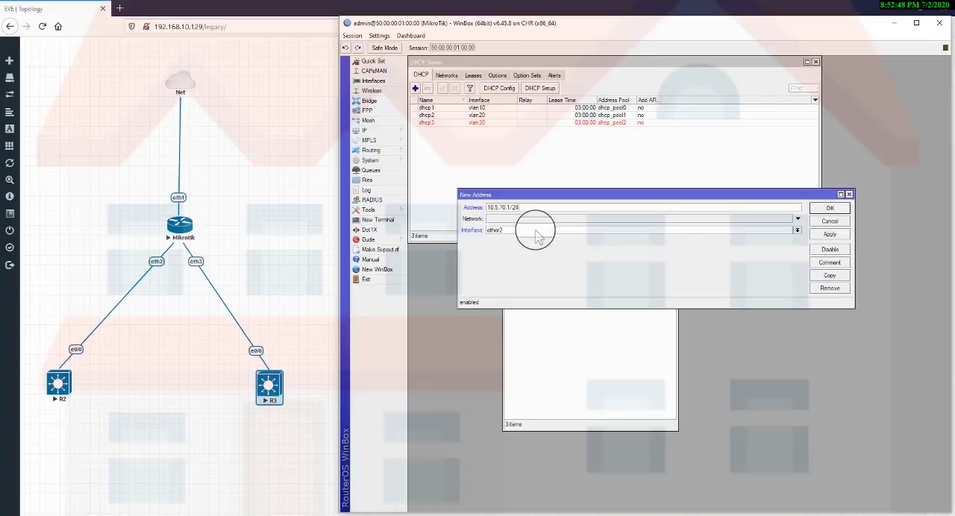
click(536, 230)
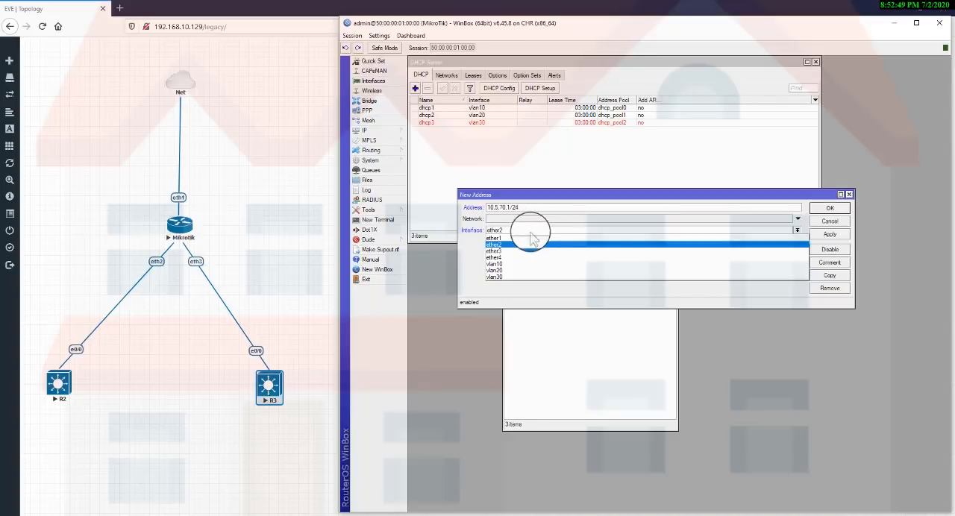
click(501, 282)
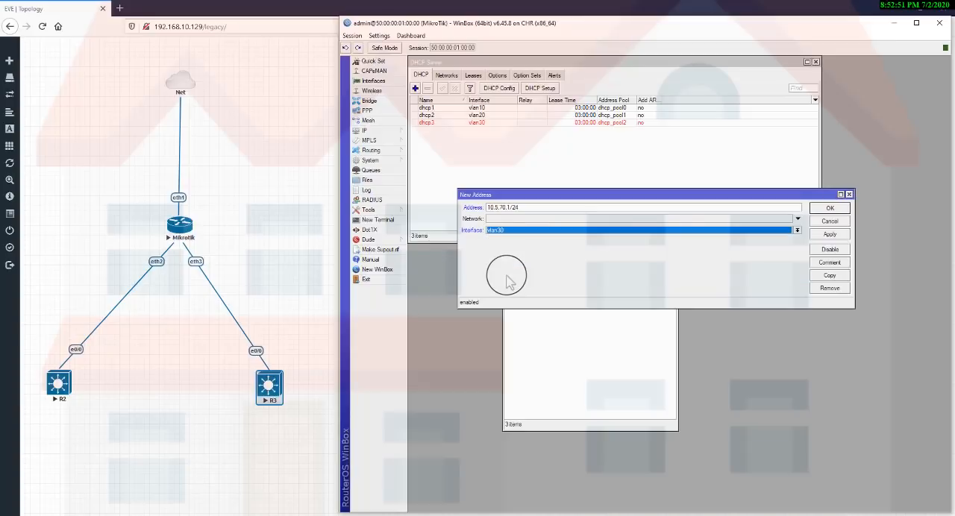
click(829, 234)
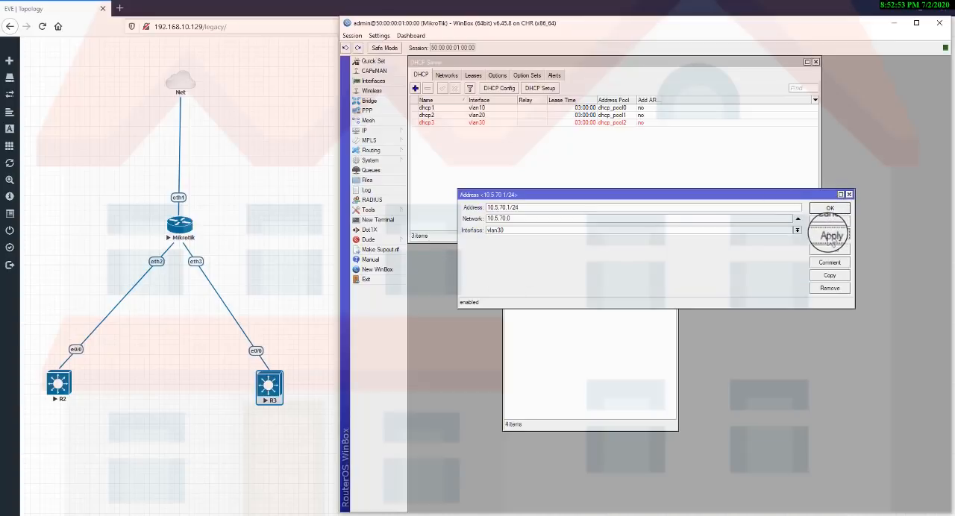
click(829, 205)
Select the vlan30 DHCP server entry to check it, and close the DHCP server and address lists.
click(506, 132)
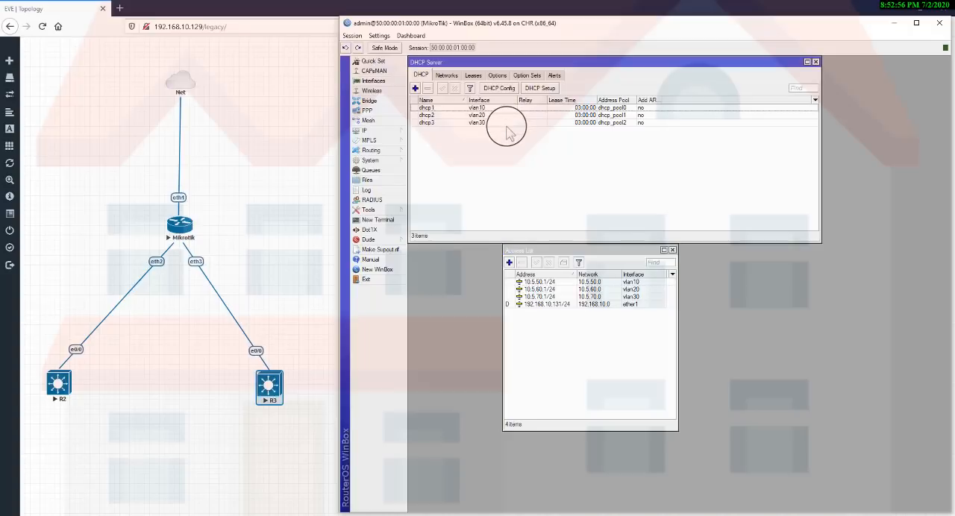
click(507, 122)
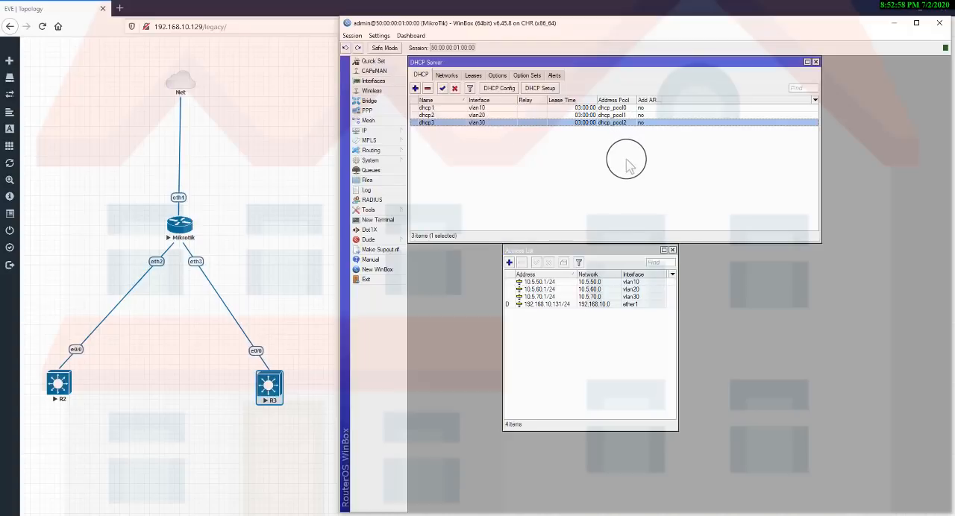
key(Escape)
key(Escape)
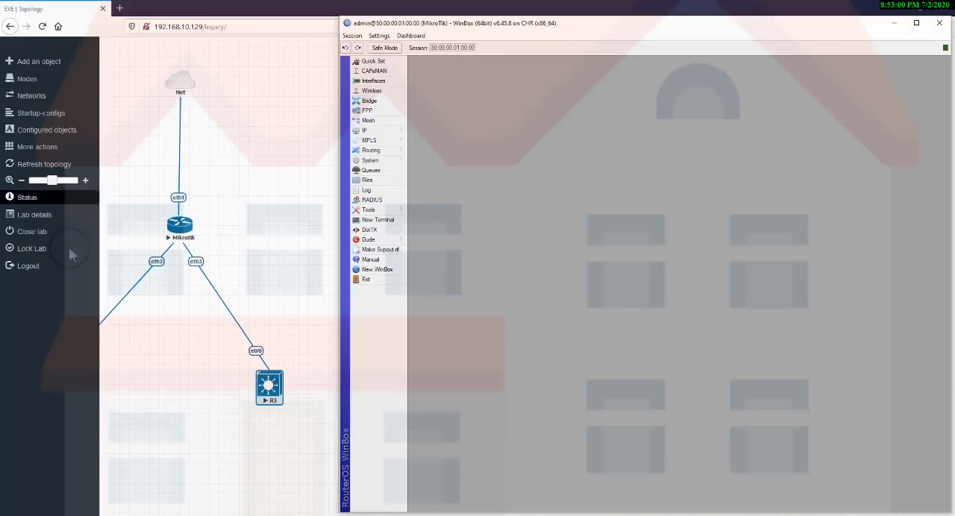
drag(79, 218, 174, 335)
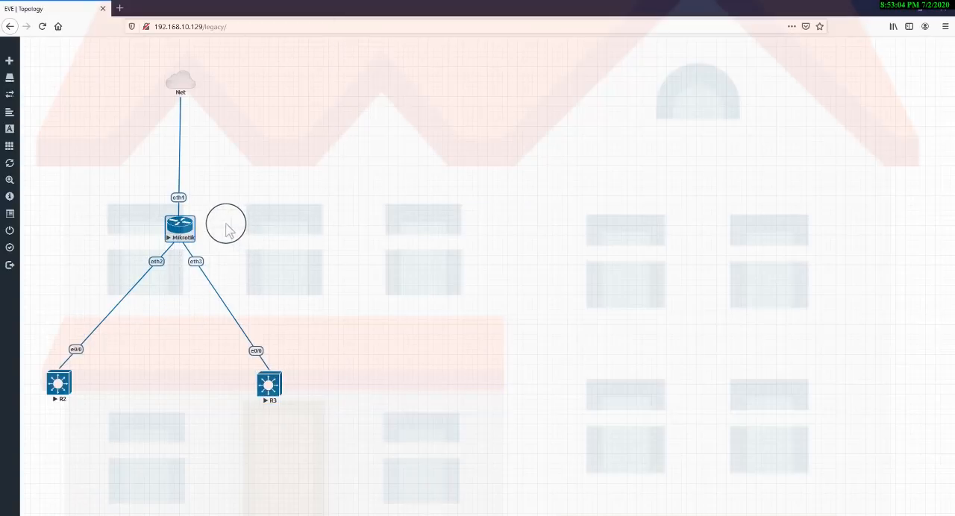
drag(226, 223, 315, 502)
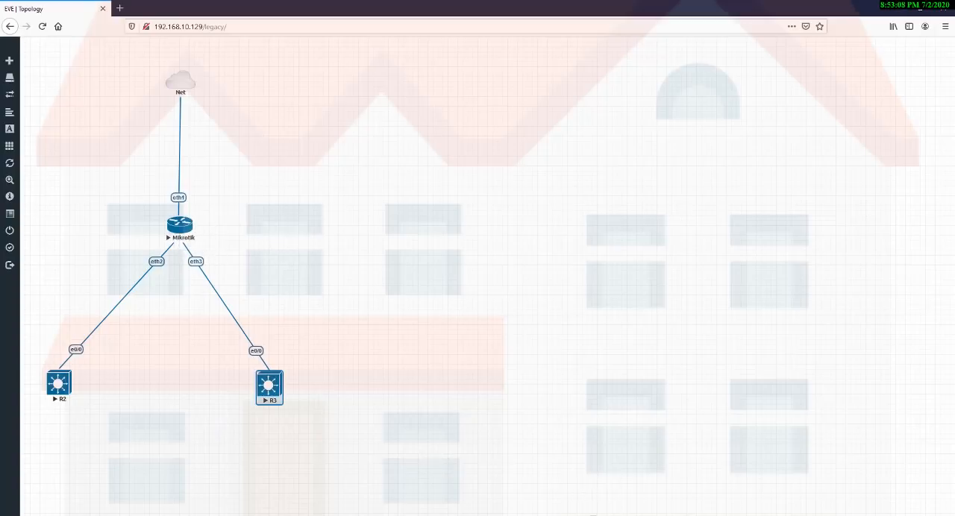
click(619, 515)
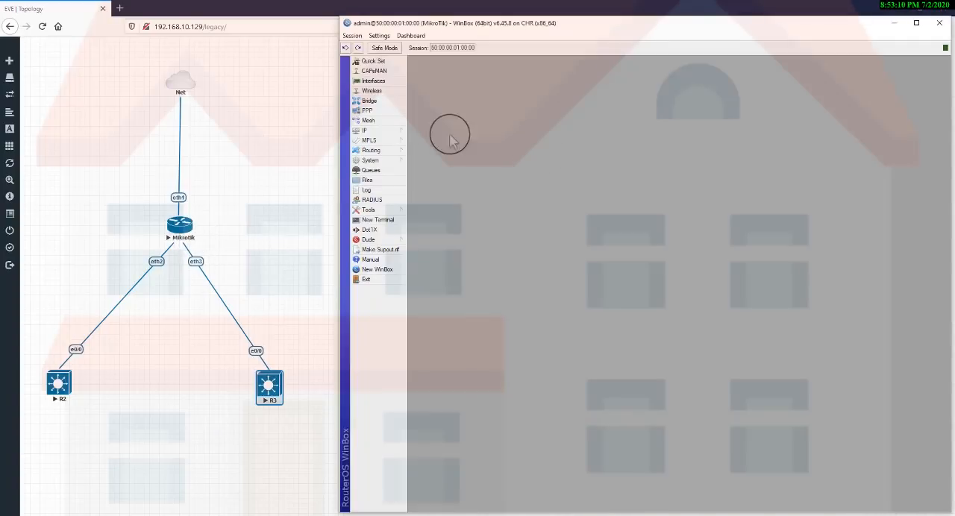
Create a bridge interface named bridge-LAN with the remaining settings at their defaults.
click(388, 101)
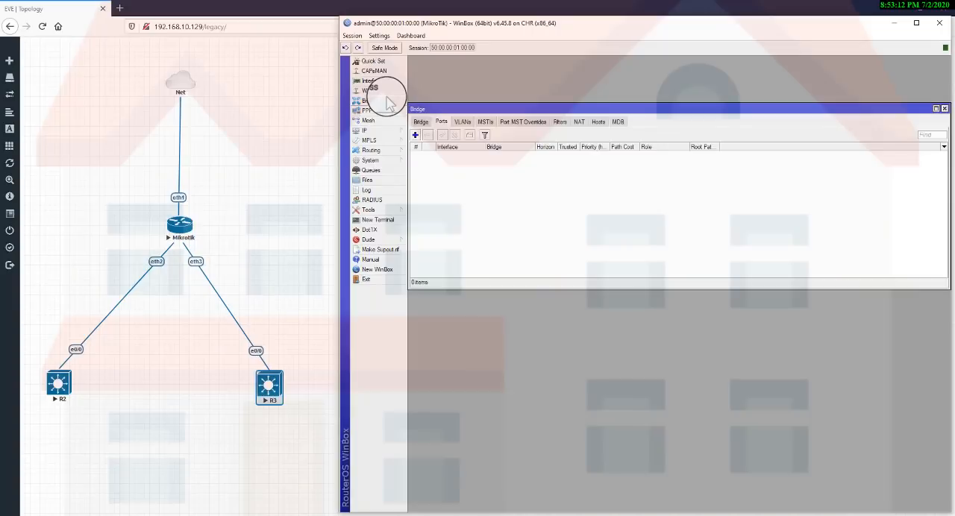
click(421, 122)
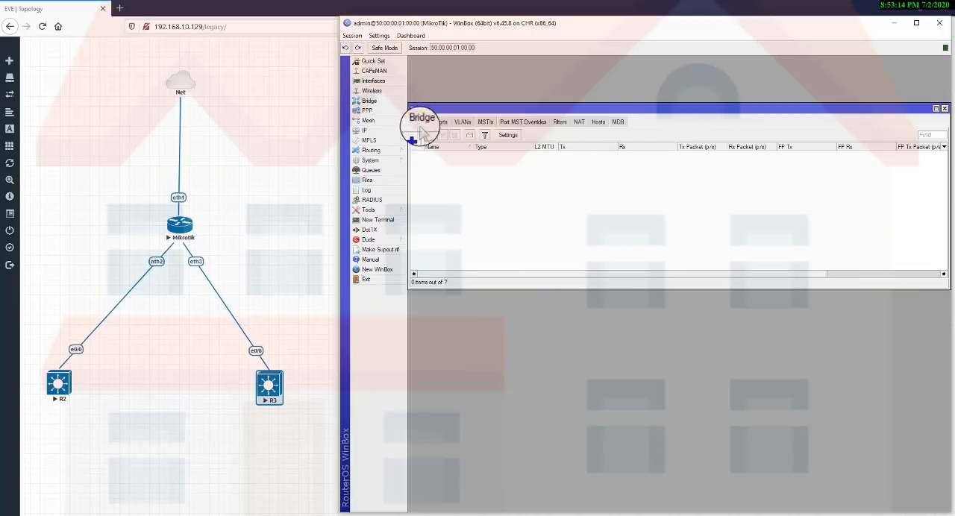
click(415, 135)
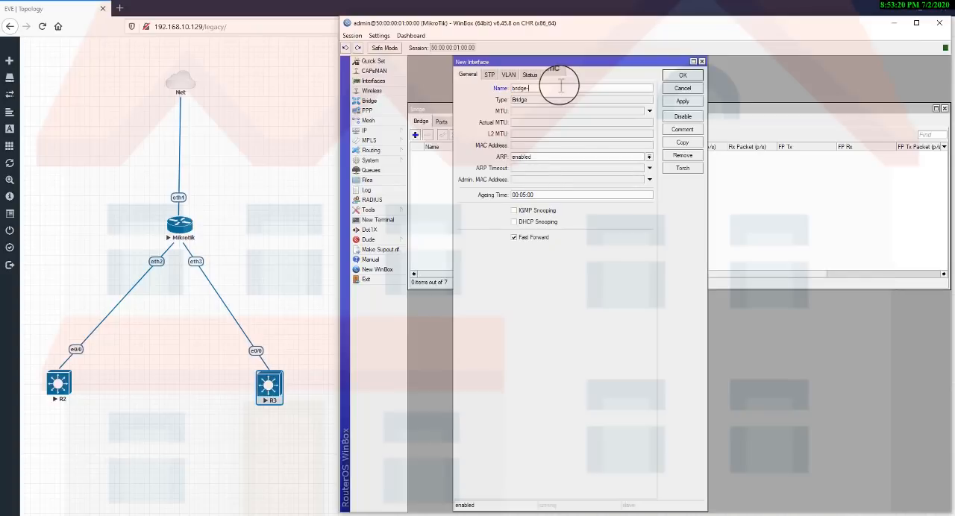
key(Caps_Lock)
text(-L)
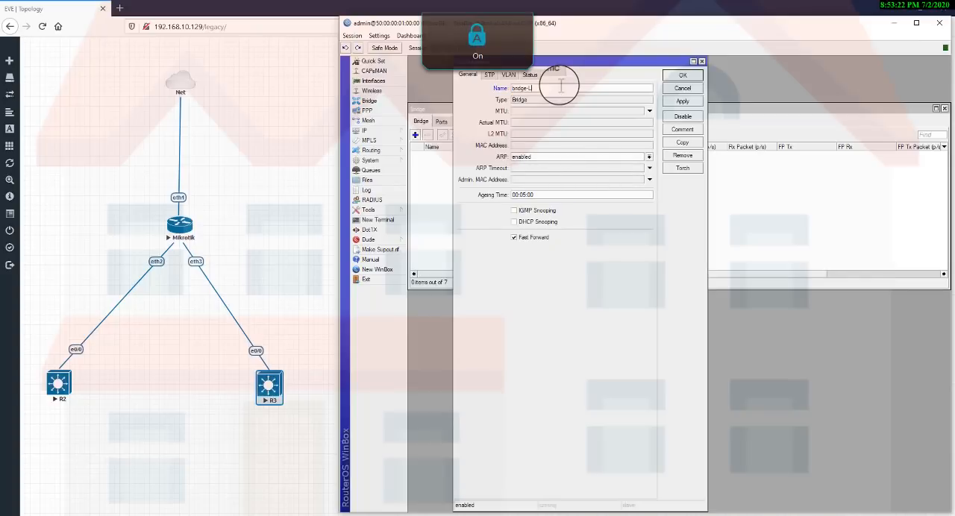
text(AN)
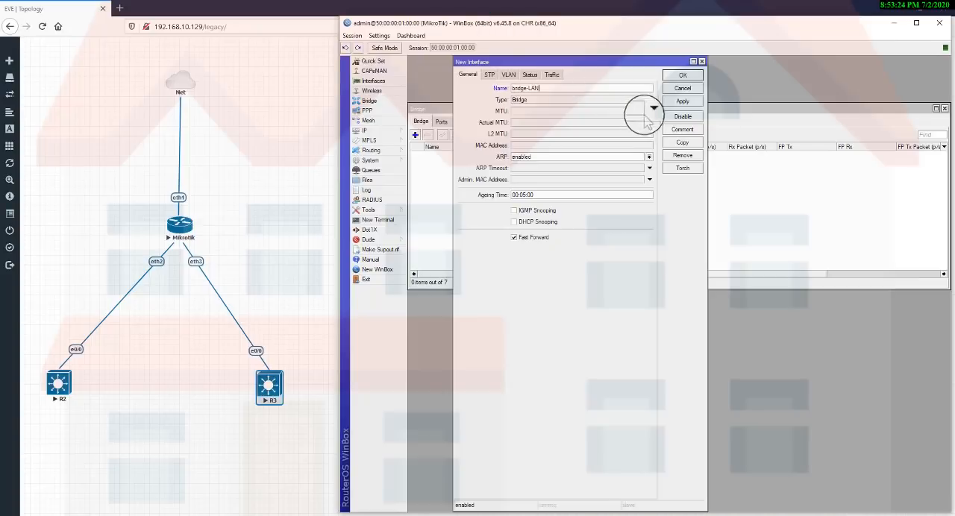
click(682, 101)
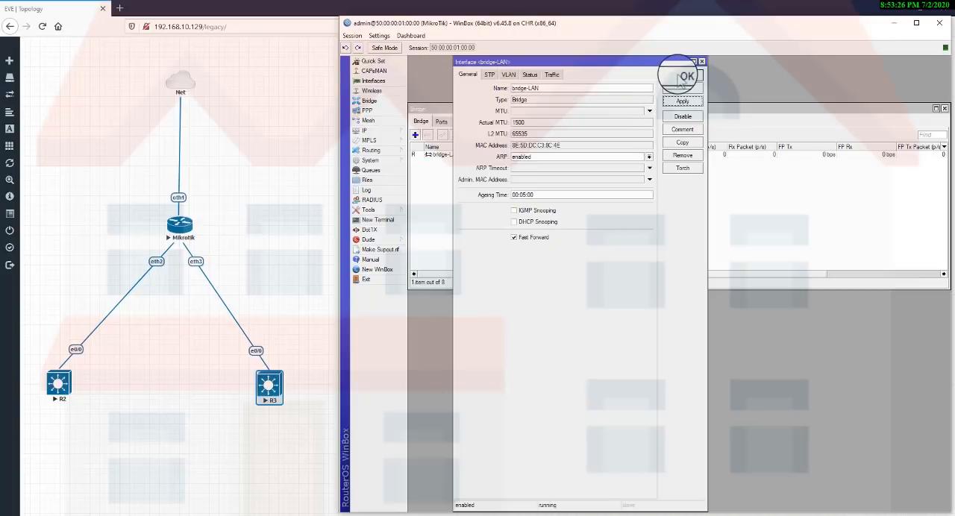
click(681, 75)
Add interface ether4 as a port of bridge-LAN, keeping the other port settings at their defaults.
click(442, 122)
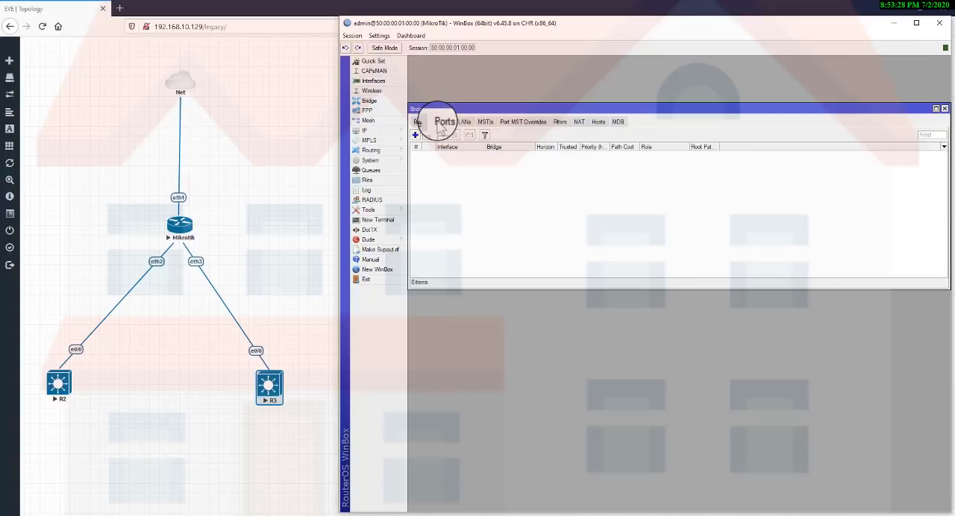
click(415, 135)
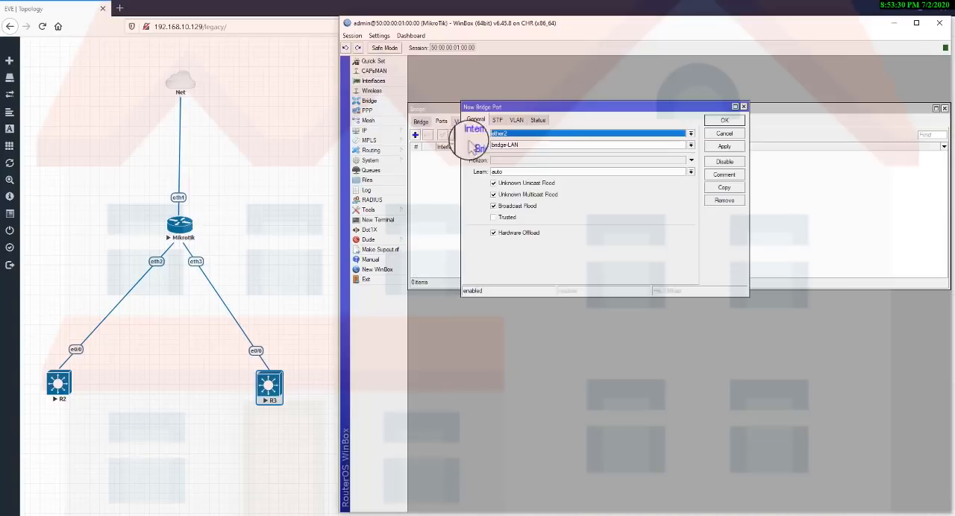
click(558, 134)
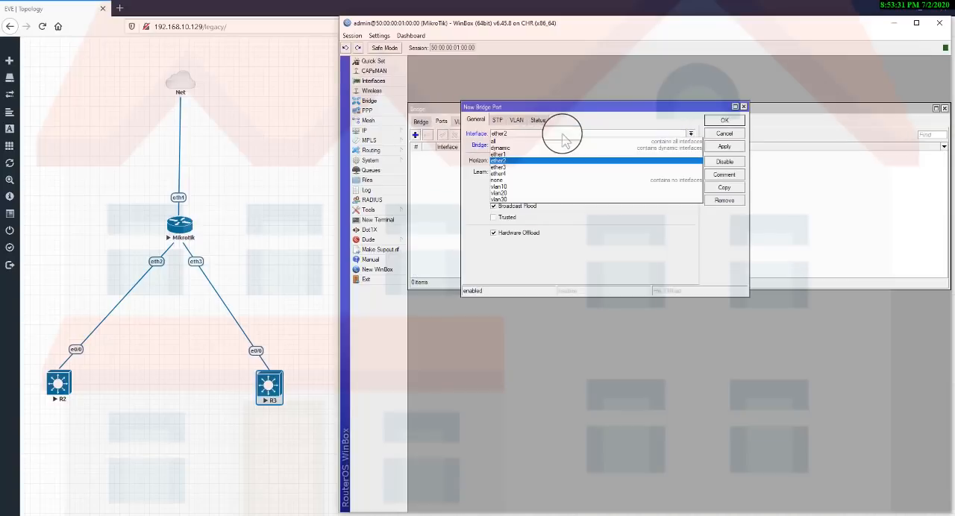
click(516, 174)
click(724, 149)
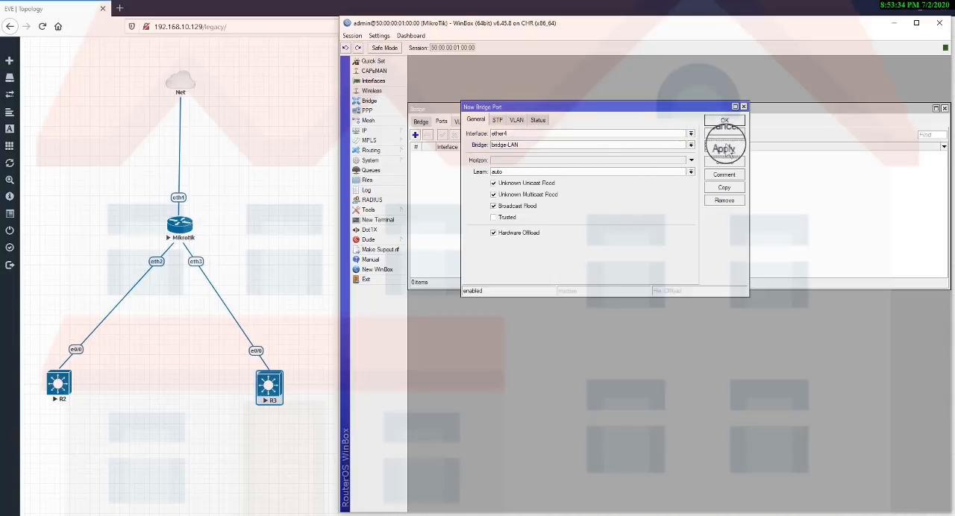
click(723, 120)
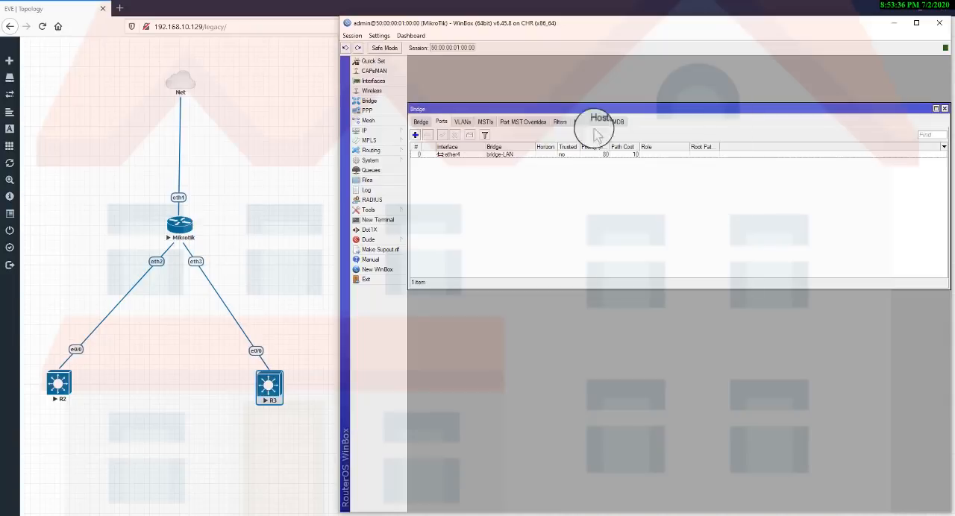
Add interface vlan30 as a port of bridge-LAN, keeping the other port settings at their defaults.
click(414, 134)
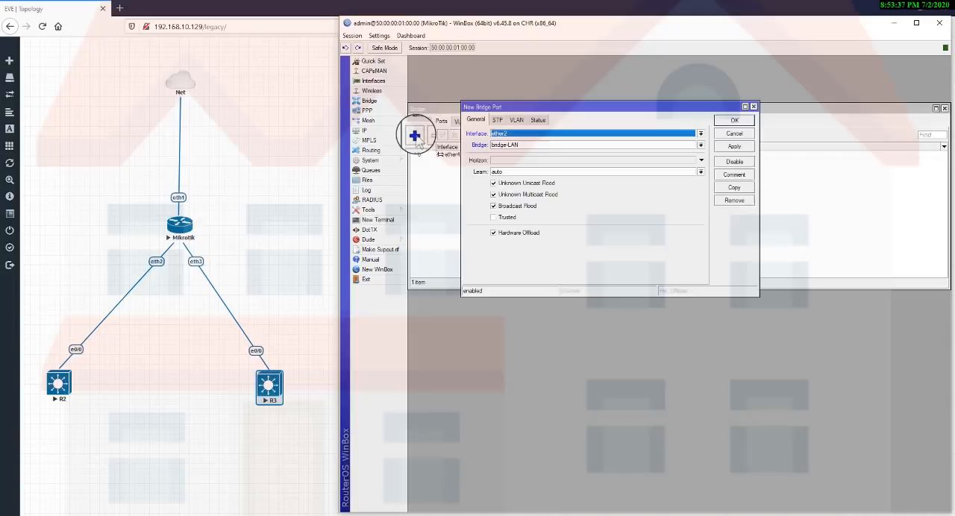
click(585, 133)
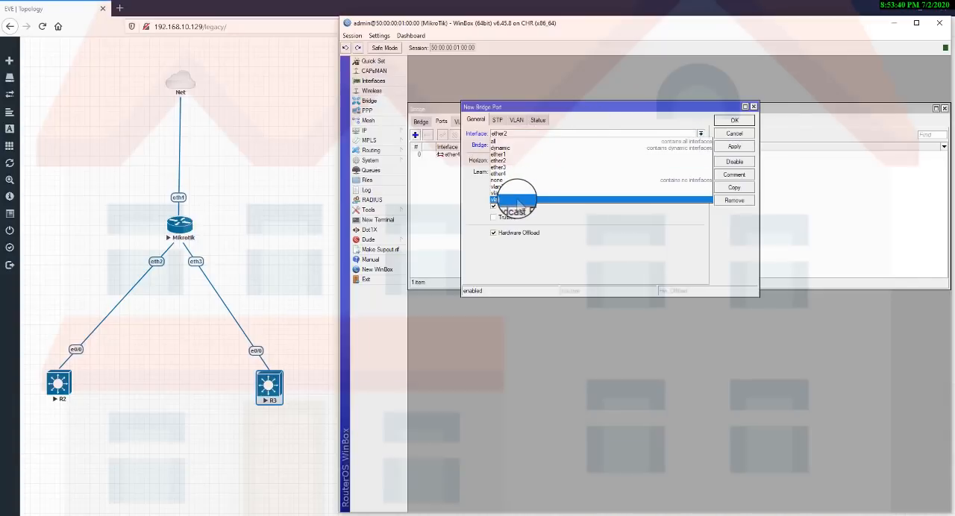
click(517, 200)
click(720, 147)
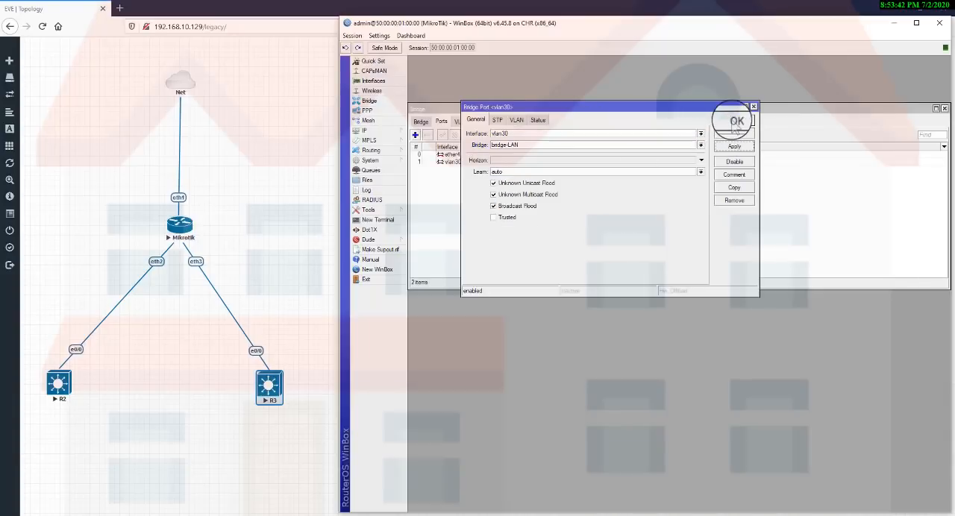
click(734, 121)
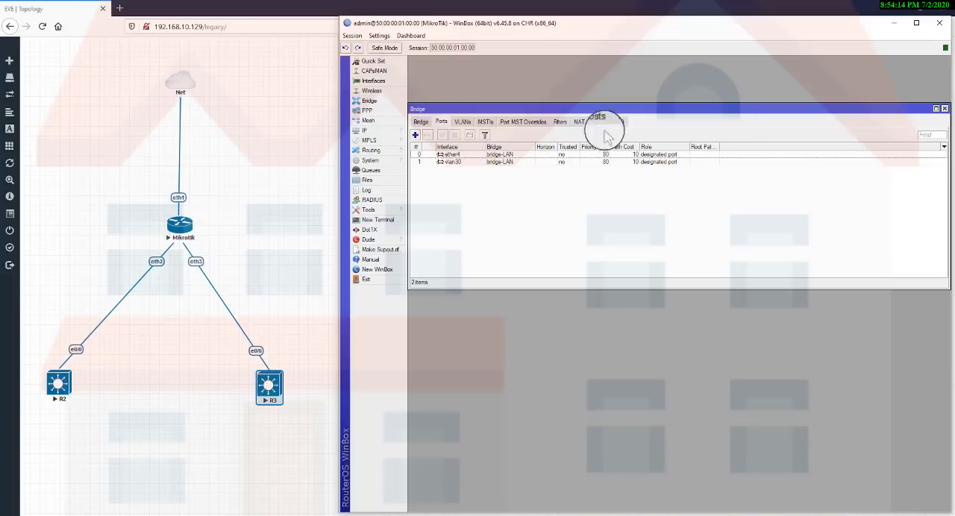
click(448, 155)
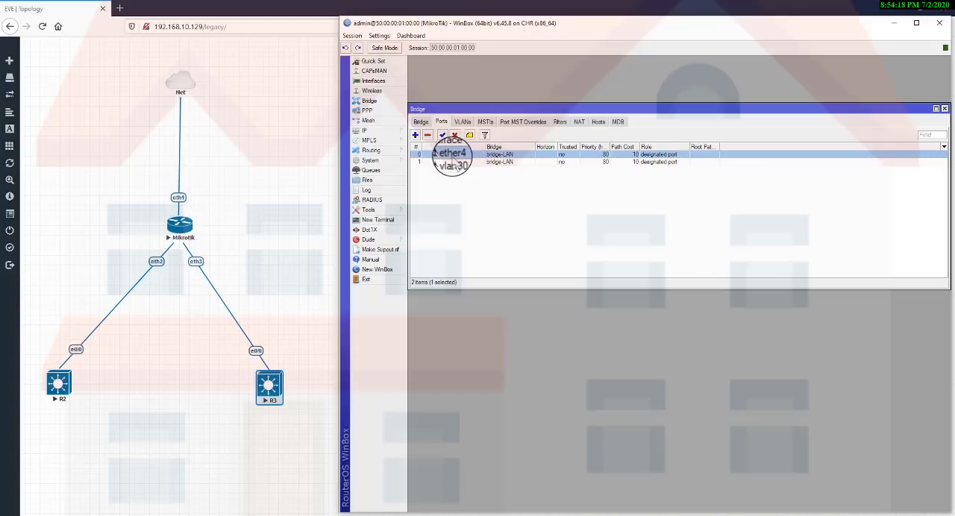
click(452, 162)
click(454, 154)
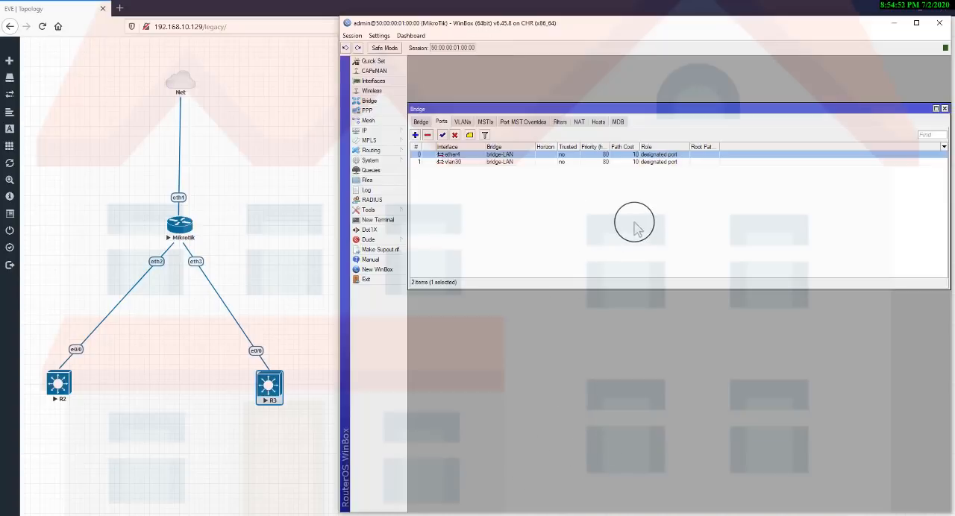
click(569, 515)
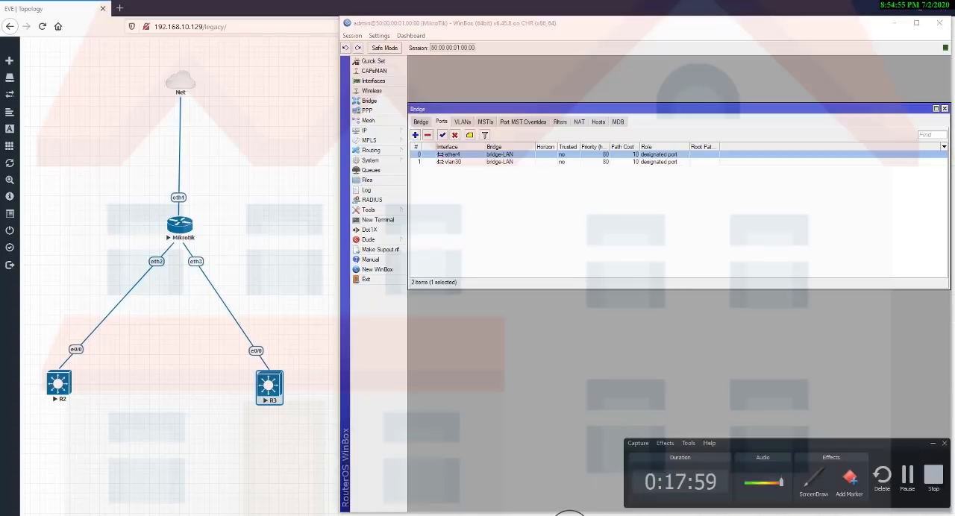
click(617, 192)
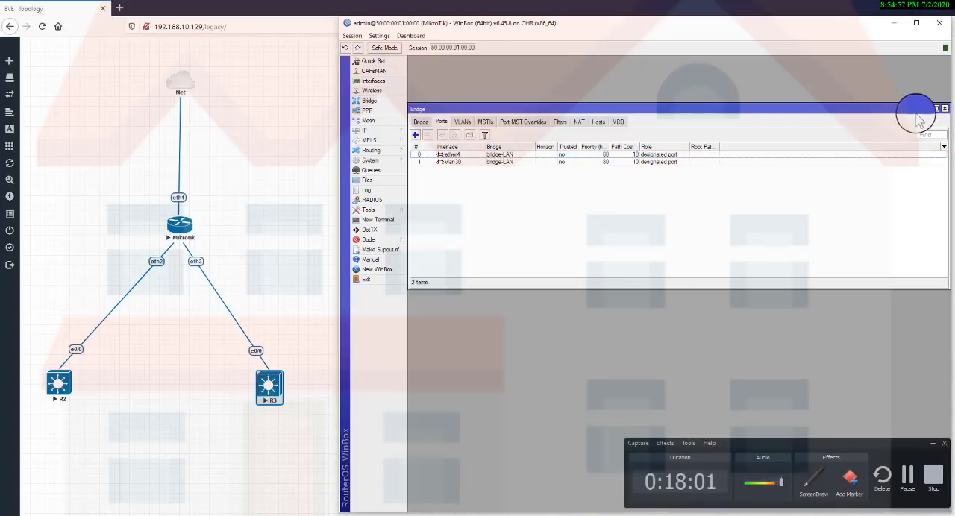
click(933, 476)
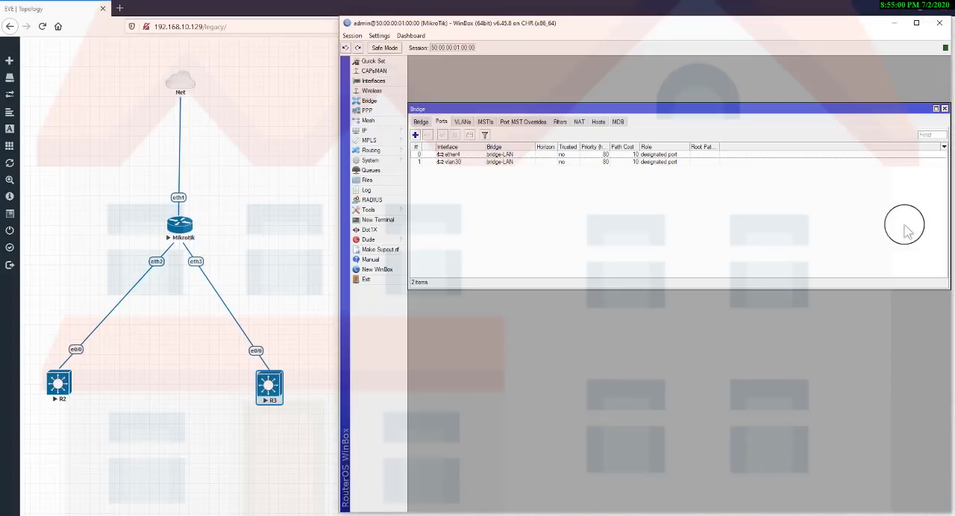
Switch from WinBox to the EVE-NG topology and open switch R2's console in PuTTY, bringing up its command prompt.
click(895, 28)
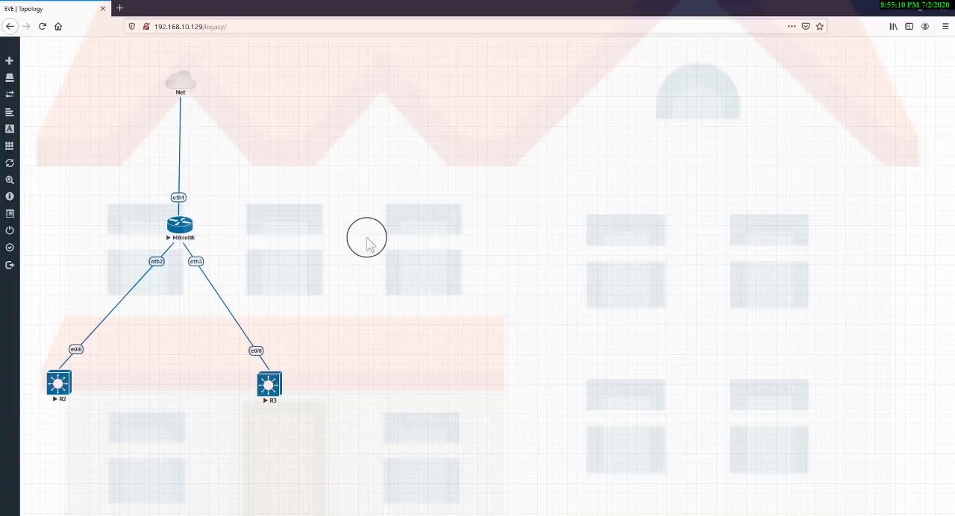
click(40, 31)
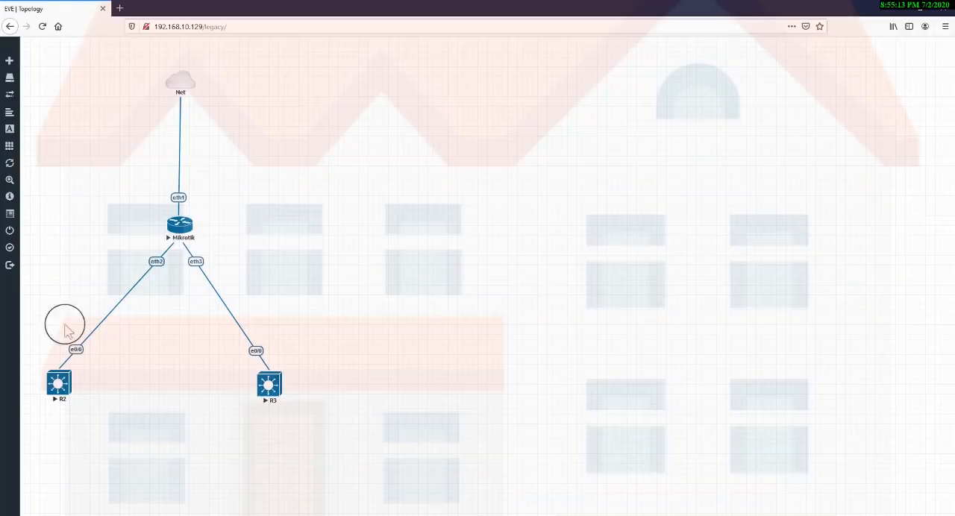
click(58, 383)
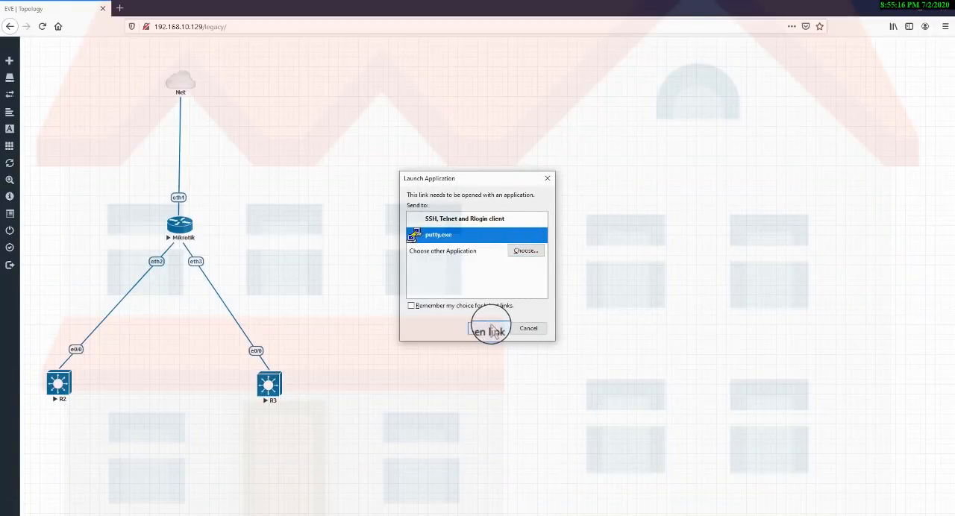
click(485, 328)
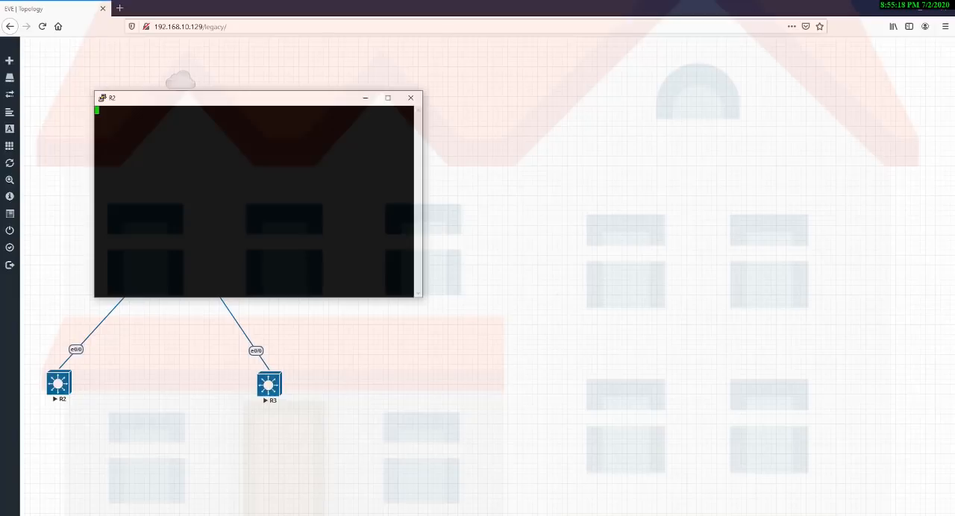
drag(239, 102, 490, 196)
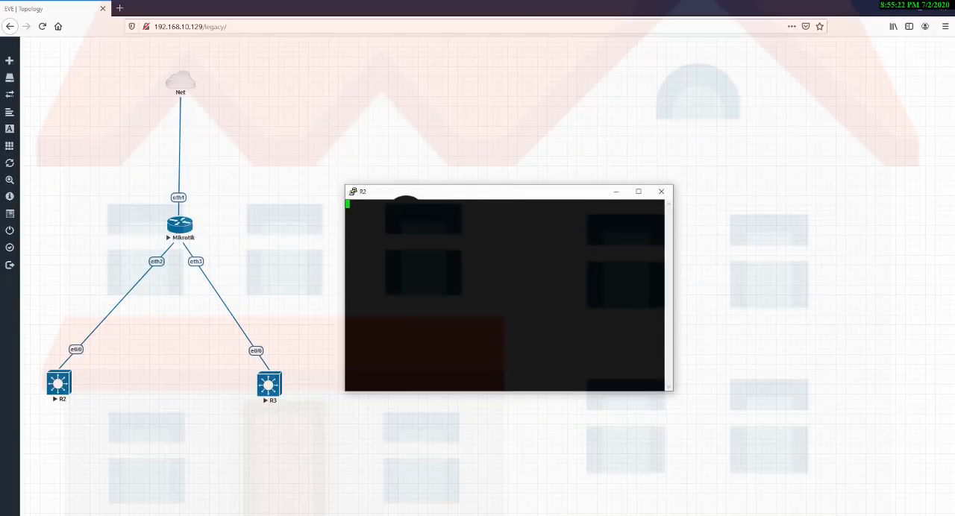
key(Return)
key(Return)
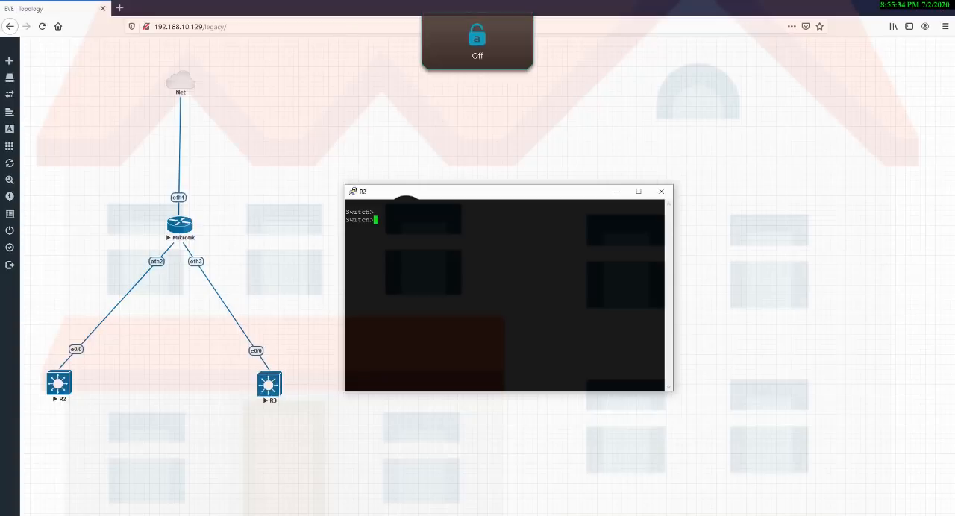
Enter privileged mode on switch R2 and start global configuration with configure terminal.
text(ena)
key(Return)
text(conif)
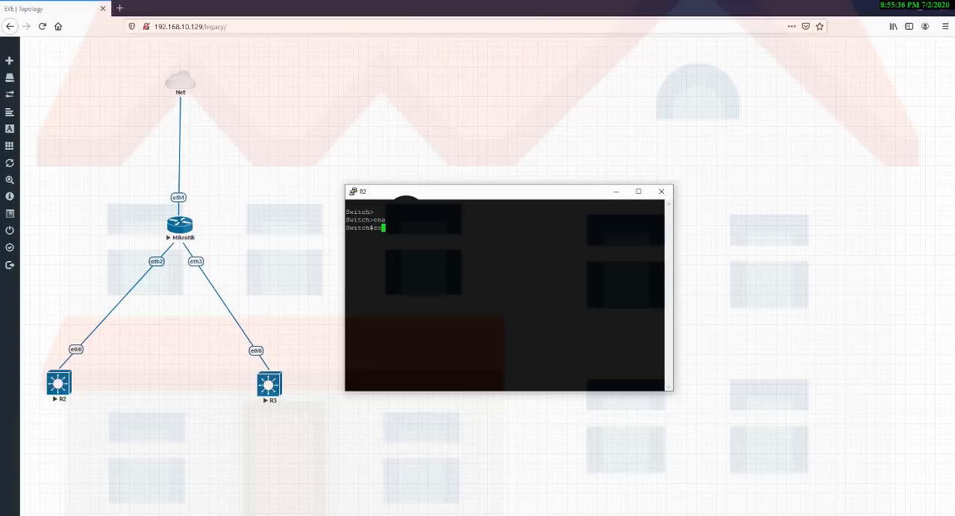
key(Tab)
key(BackSpace)
text(fi)
key(Tab)
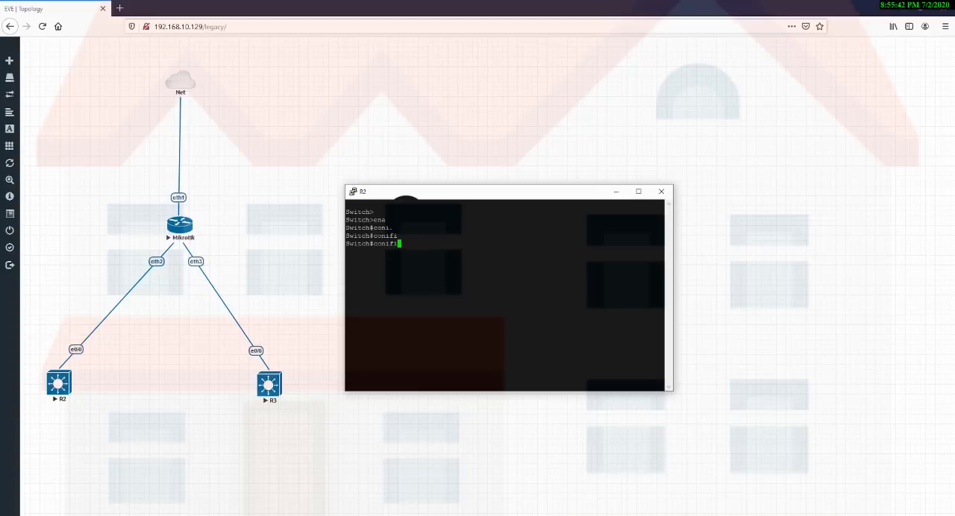
key(BackSpace)
key(BackSpace)
key(BackSpace)
key(BackSpace)
key(BackSpace)
key(BackSpace)
text(confi)
key(Tab)
text(t)
key(Tab)
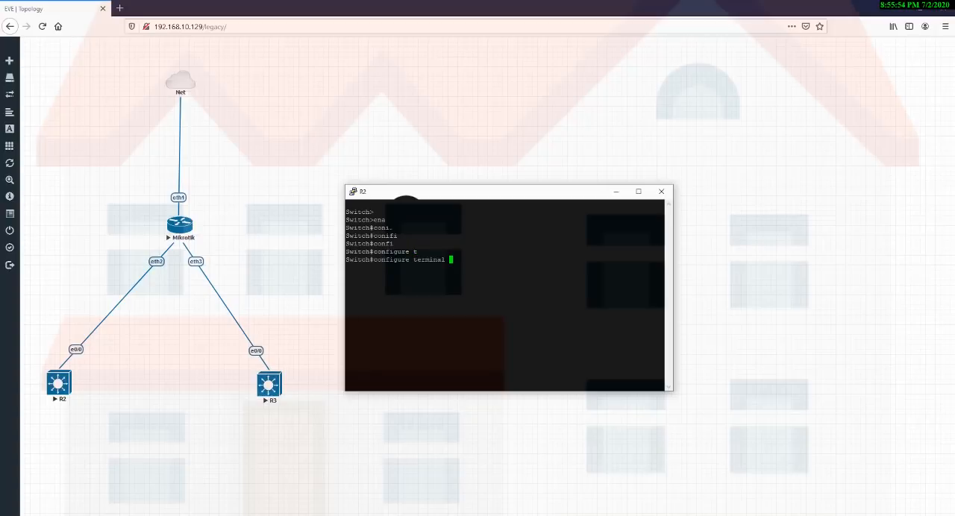
key(Return)
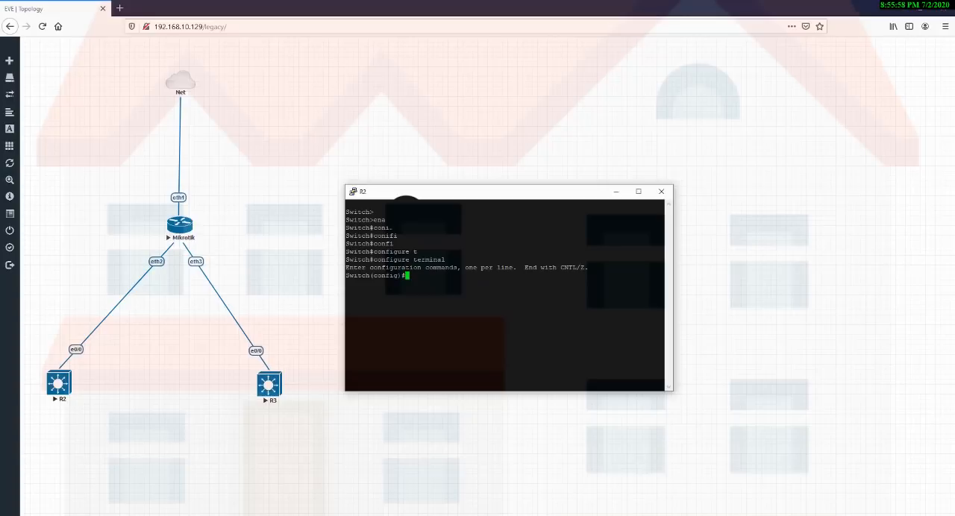
Create VLAN 10 with the name accouts on switch R2 and exit back to global configuration mode.
text(vlan 10)
key(Return)
text(name accou)
key(BackSpace)
key(BackSpace)
key(BackSpace)
text(couts)
key(Return)
text(exit)
key(Return)
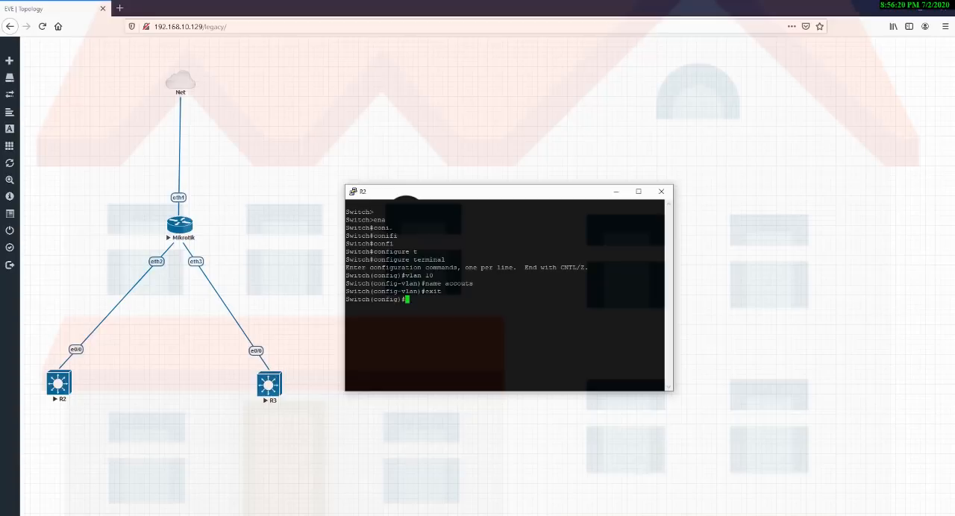
click(216, 343)
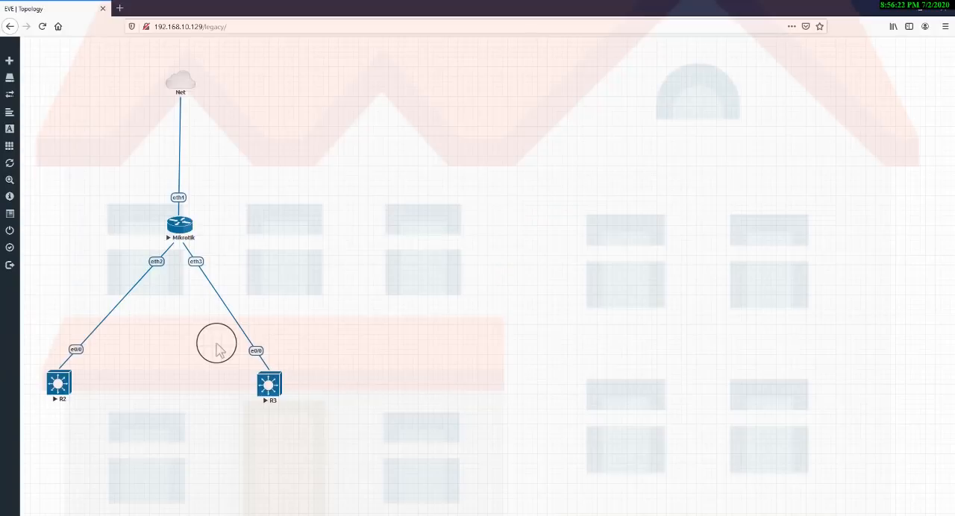
drag(42, 334, 108, 373)
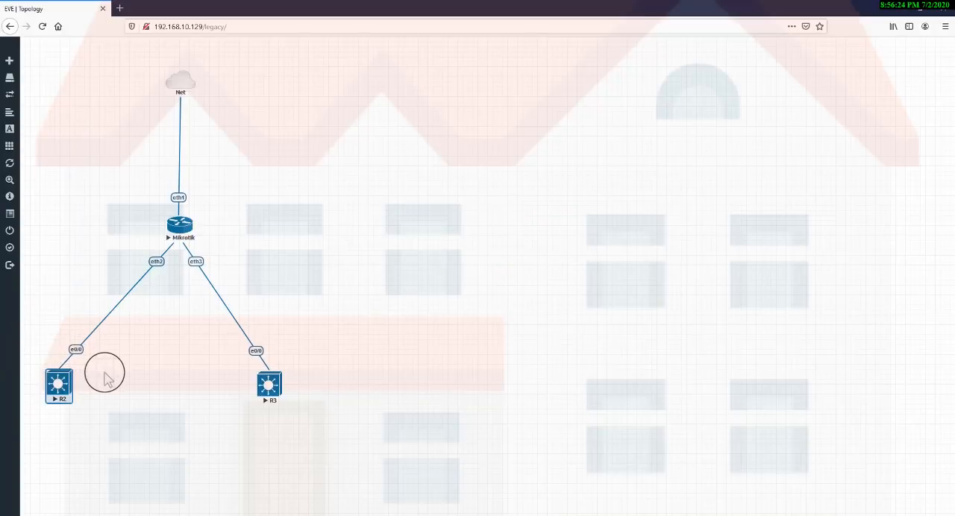
drag(133, 217, 75, 425)
drag(36, 214, 177, 433)
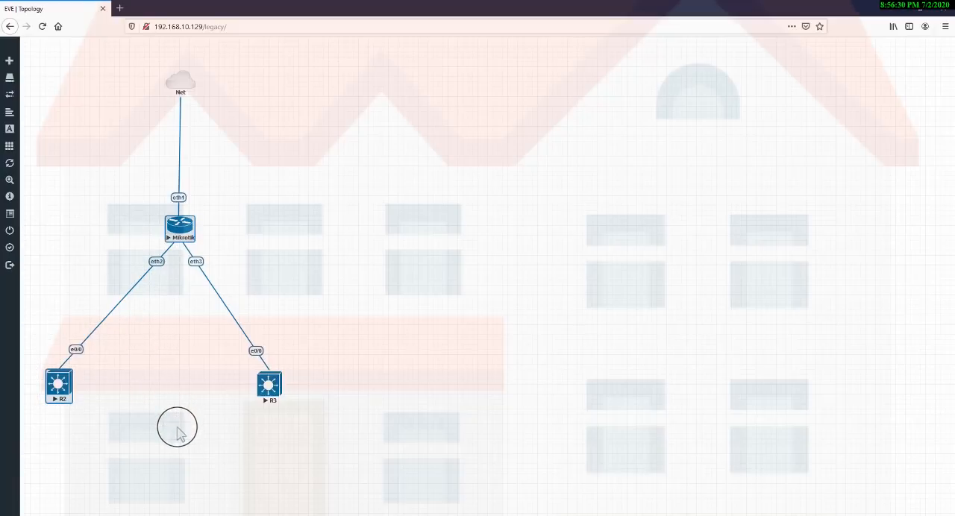
click(177, 432)
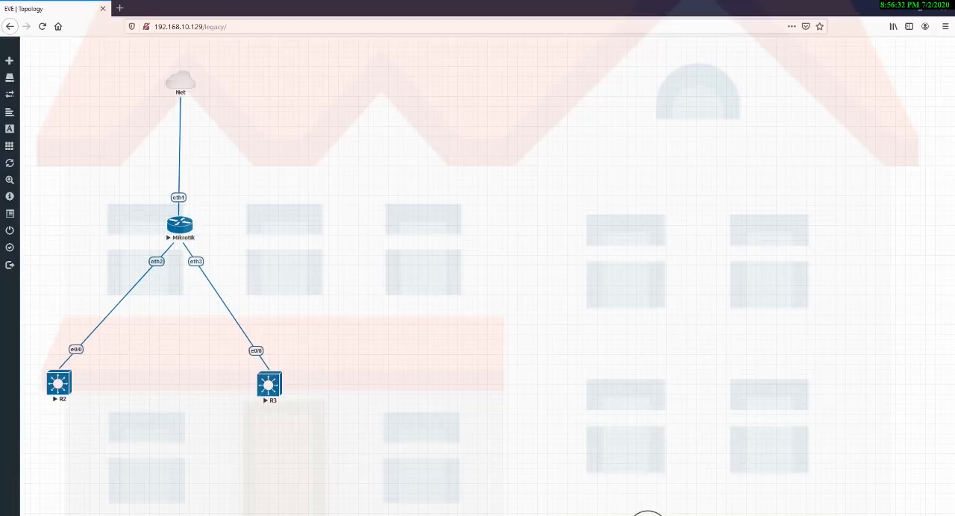
Return to the R2 console and enter configuration mode for interface ethernet 0/0.
click(647, 515)
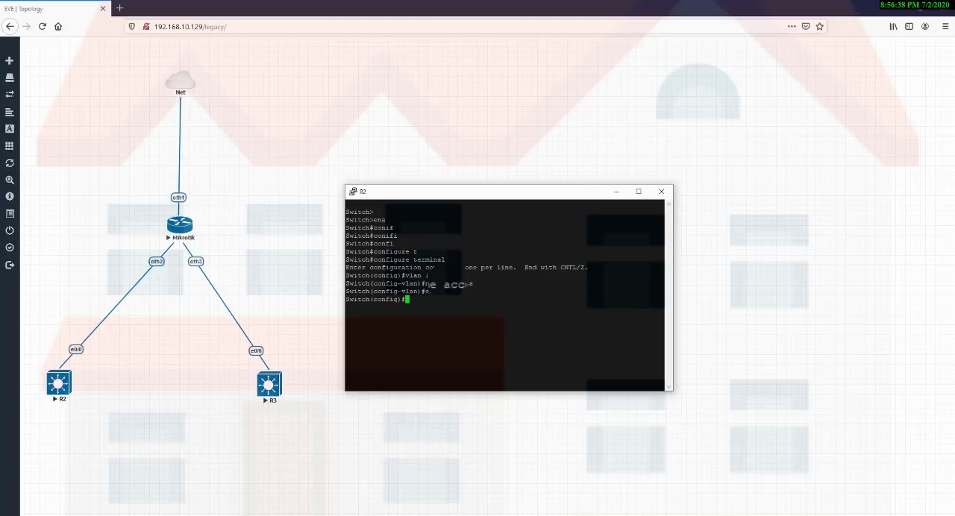
text(inter)
key(Tab)
text(eth)
key(Tab)
text(0/0)
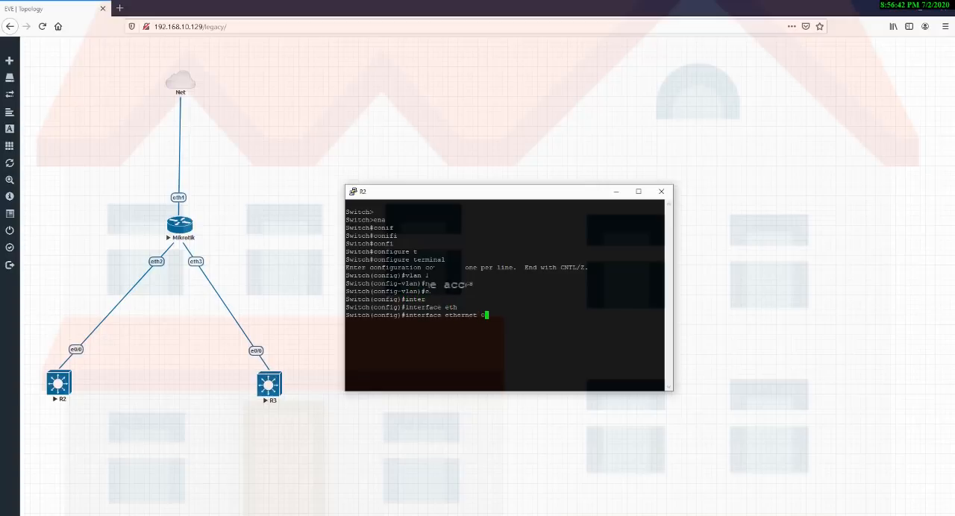
key(Return)
Set interface ethernet 0/0 on R2 to access mode with switchport mode access.
text(swi)
key(Tab)
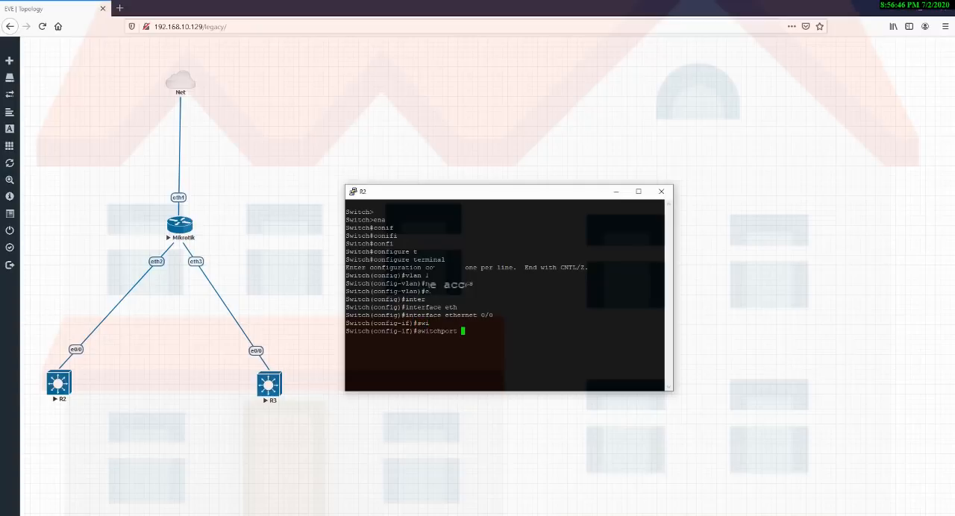
text(po)
key(Tab)
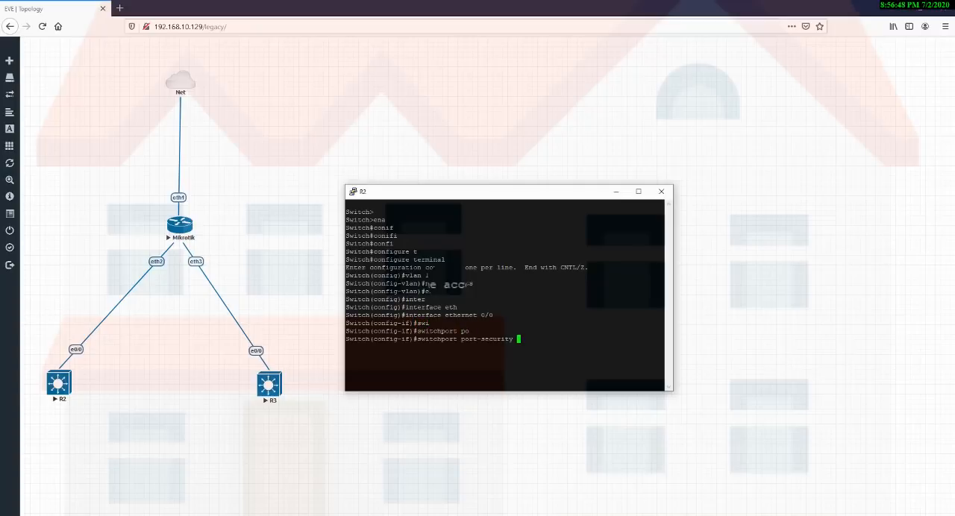
key(BackSpace)
key(BackSpace)
key(BackSpace)
key(BackSpace)
key(BackSpace)
key(BackSpace)
key(BackSpace)
key(BackSpace)
key(BackSpace)
key(BackSpace)
key(BackSpace)
key(BackSpace)
key(BackSpace)
key(BackSpace)
text(mo)
key(Tab)
text(acc)
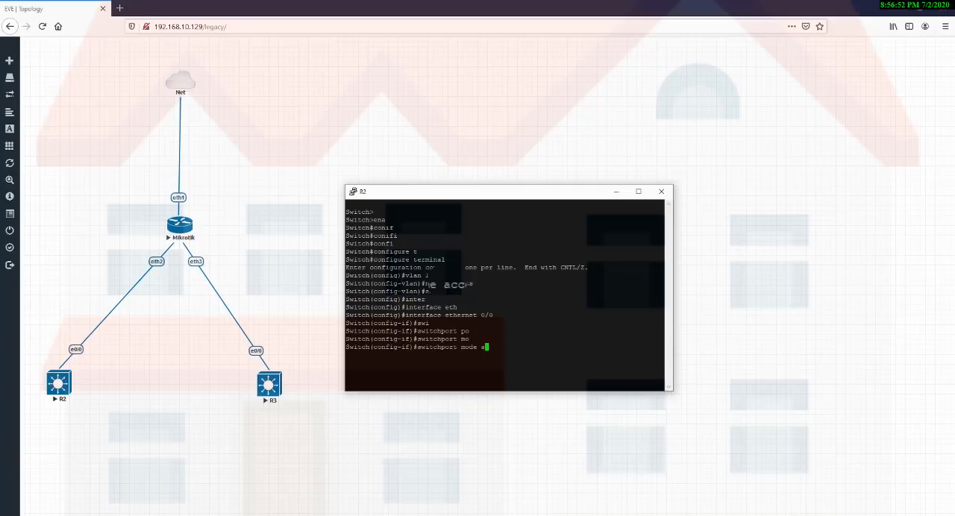
key(Tab)
key(Return)
Assign interface ethernet 0/0 on switch R2 to VLAN 10 with switchport access vlan 10.
text(swi)
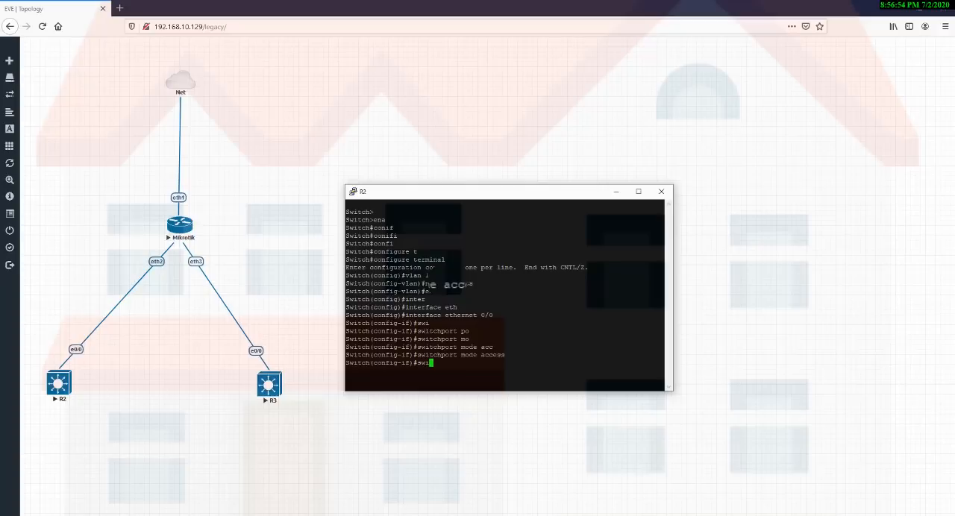
key(Tab)
text(acc)
key(Tab)
text(v)
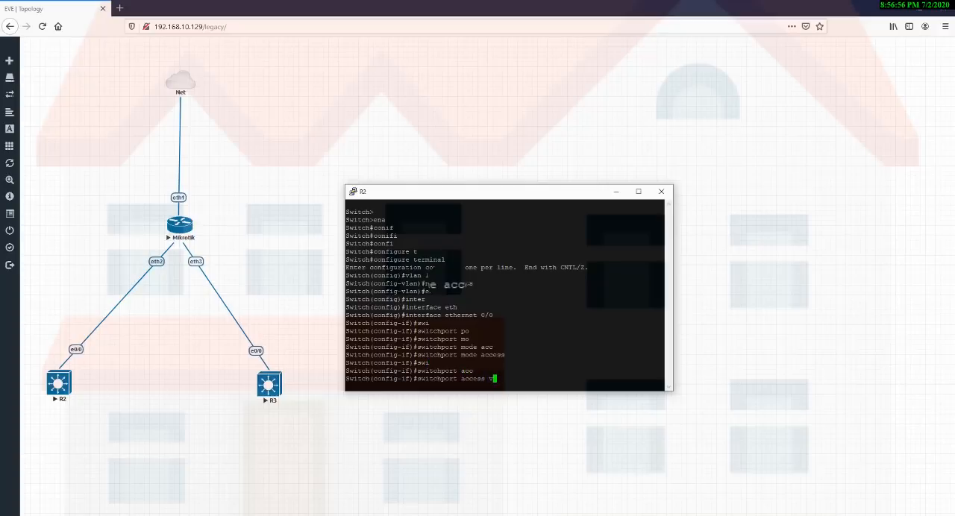
text(lan 10)
key(Return)
Exit interface and global configuration modes on R2 and save the configuration with wr.
text(exi)
key(Return)
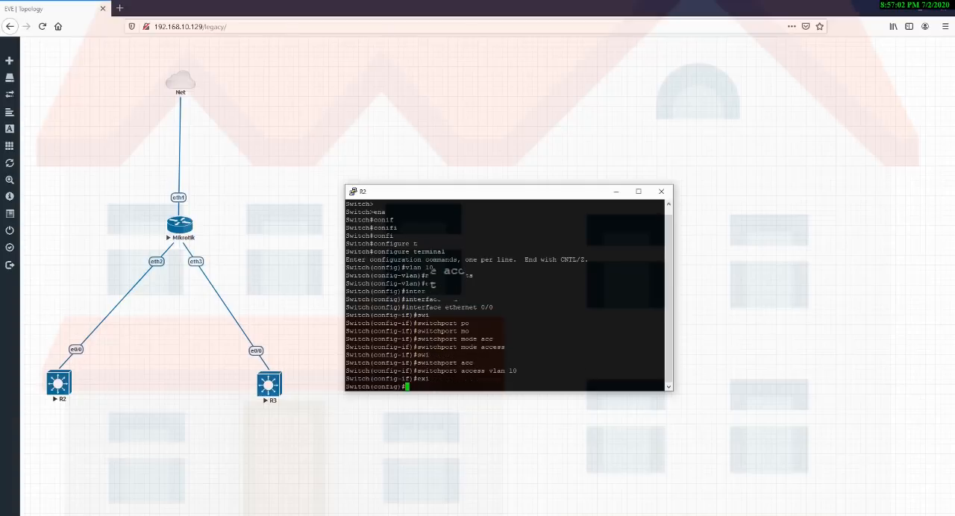
text(exit)
key(Return)
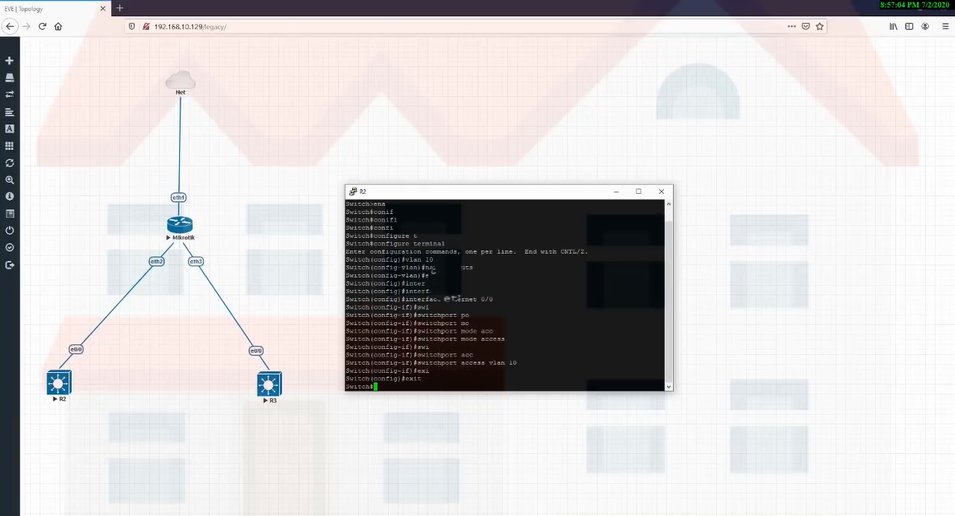
text(wr)
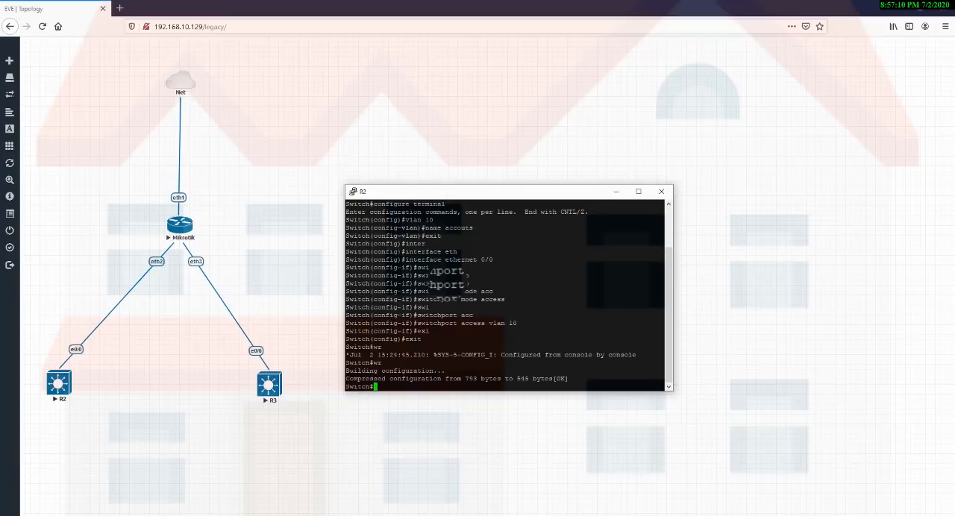
Minimize the R2 console and open switch R3's telnet console from the topology with the SSH, Telnet and Rlogin client.
click(616, 194)
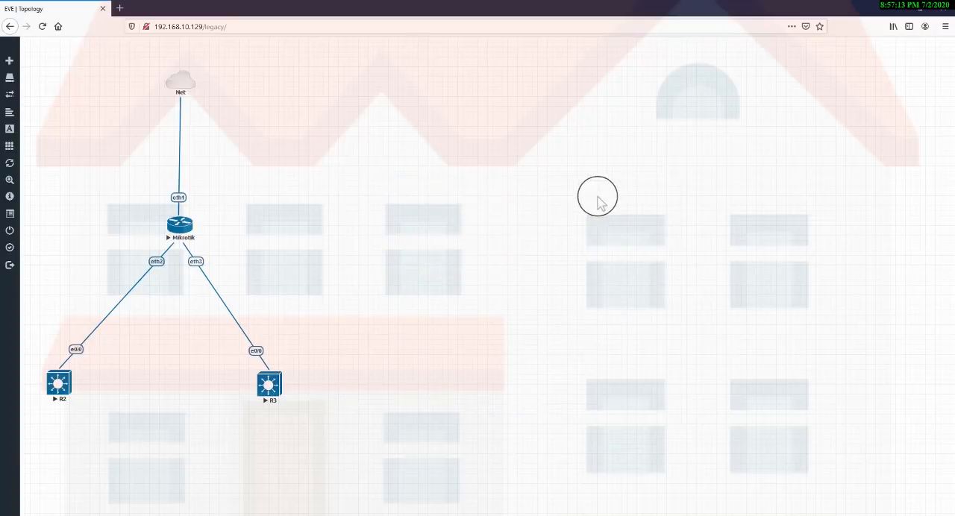
click(268, 385)
click(491, 331)
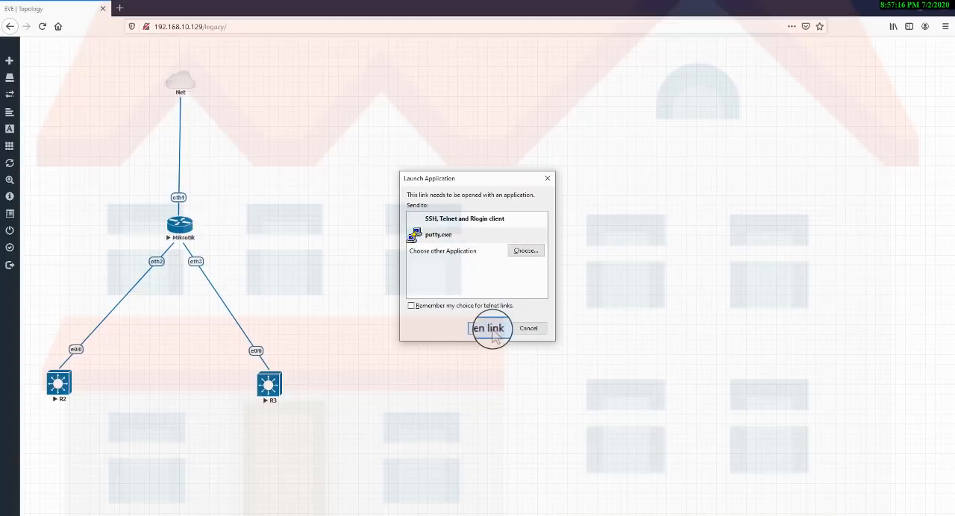
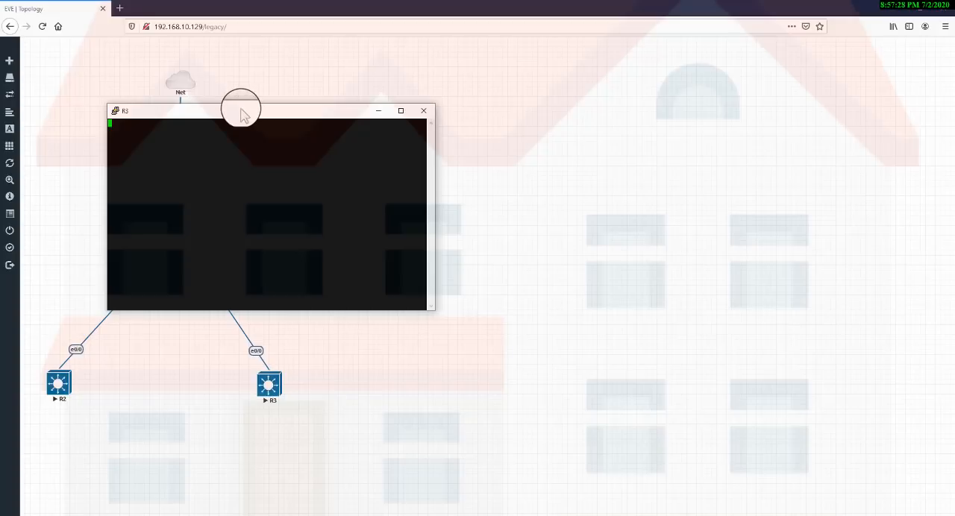
Move R3's console clear of the topology and enter global configuration mode on the switch with enable and configure terminal.
drag(243, 112, 464, 121)
key(Return)
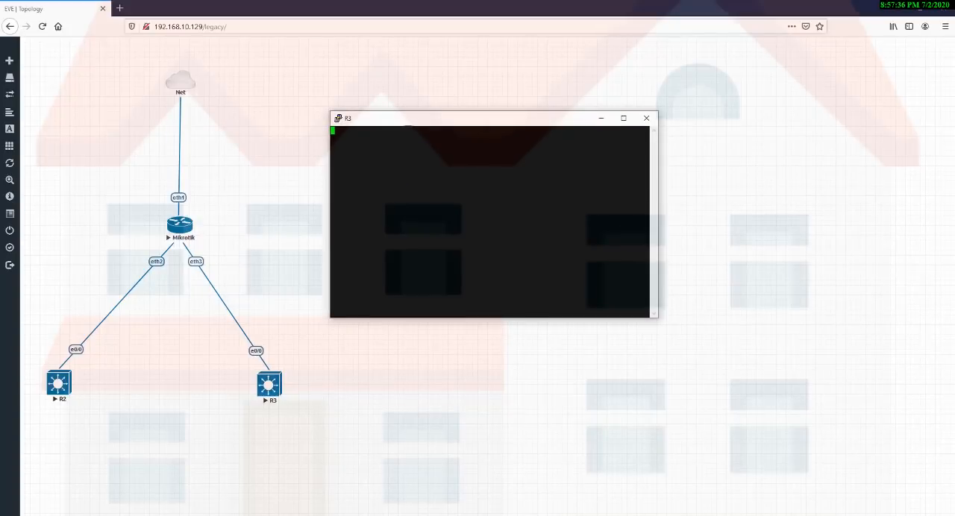
text(ena)
key(Return)
text(confi)
key(Tab)
text(t)
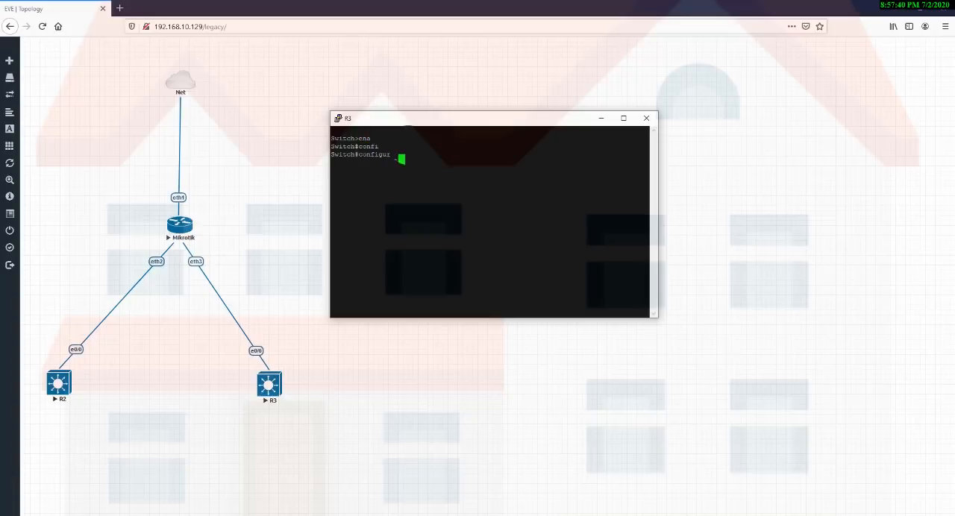
key(Tab)
key(Return)
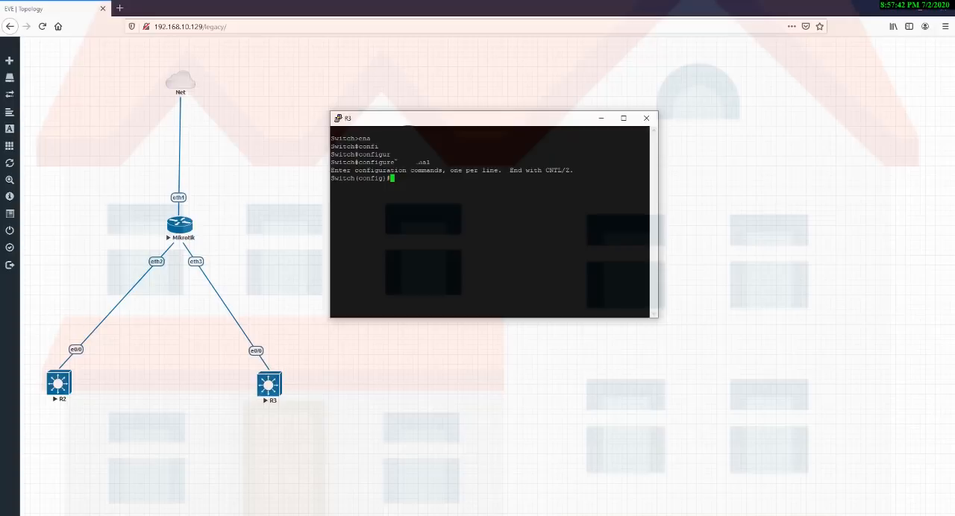
Create VLAN 20 named sales on switch R3 and exit VLAN configuration mode.
text(vlan 20)
key(Return)
text(name sal)
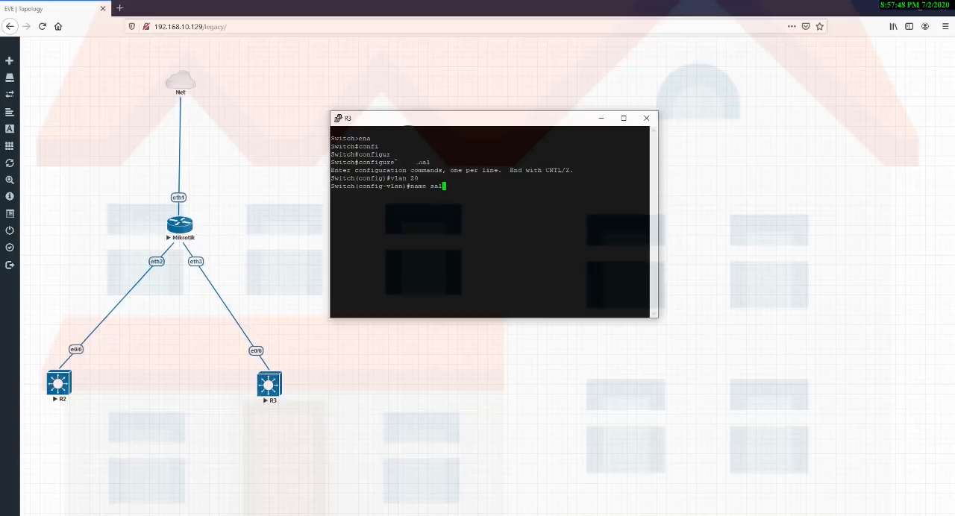
text(es)
key(Return)
text(exit)
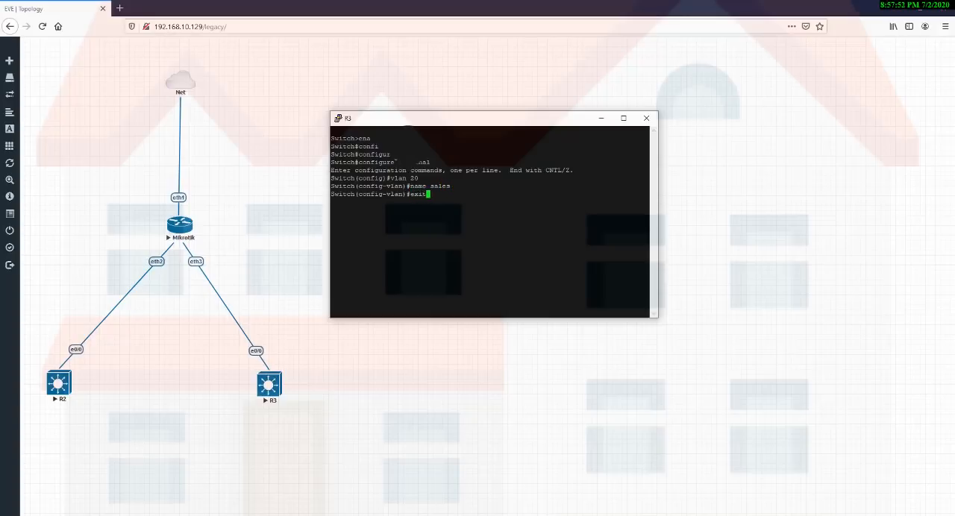
key(Return)
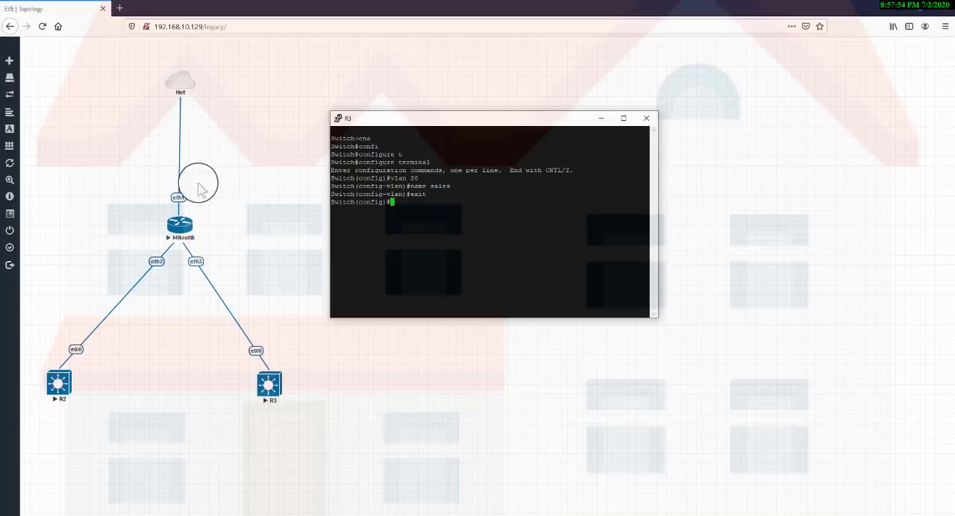
click(190, 208)
drag(189, 202, 306, 406)
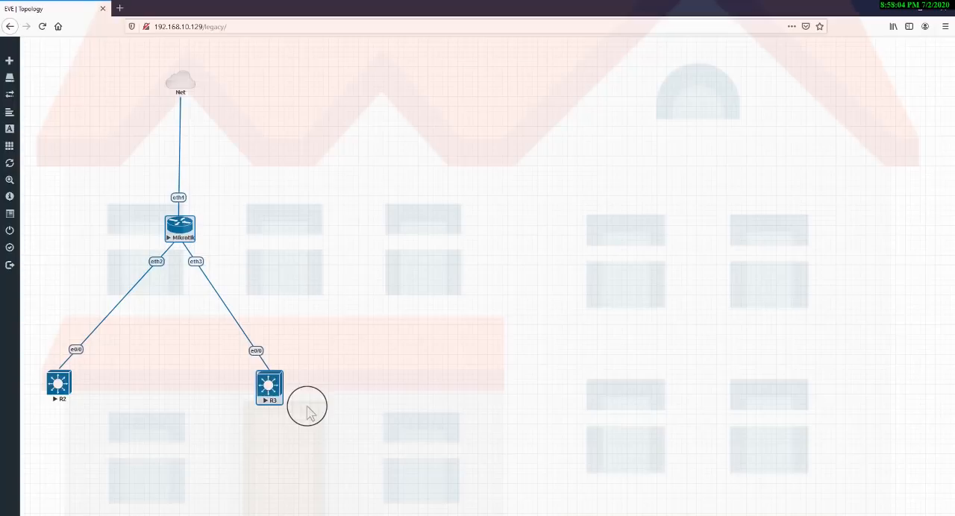
click(280, 315)
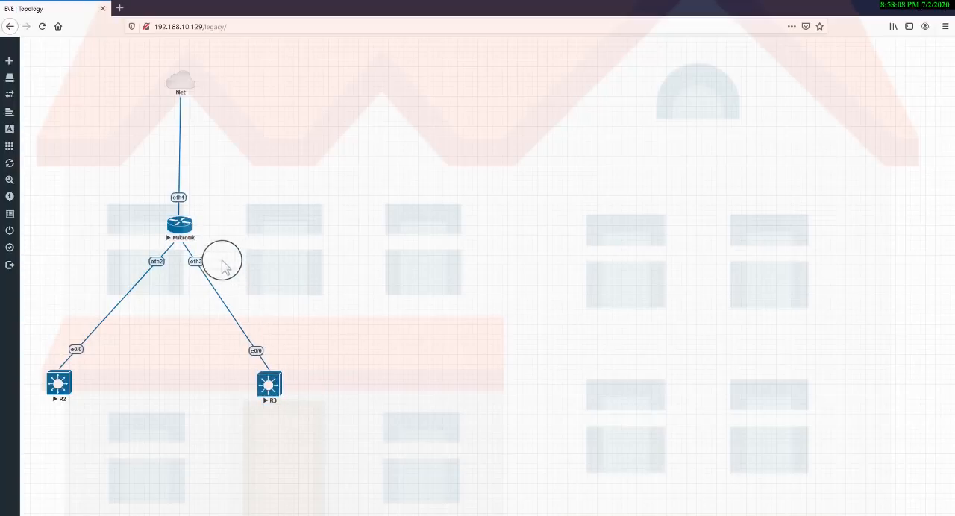
drag(192, 194, 291, 382)
drag(237, 345, 298, 381)
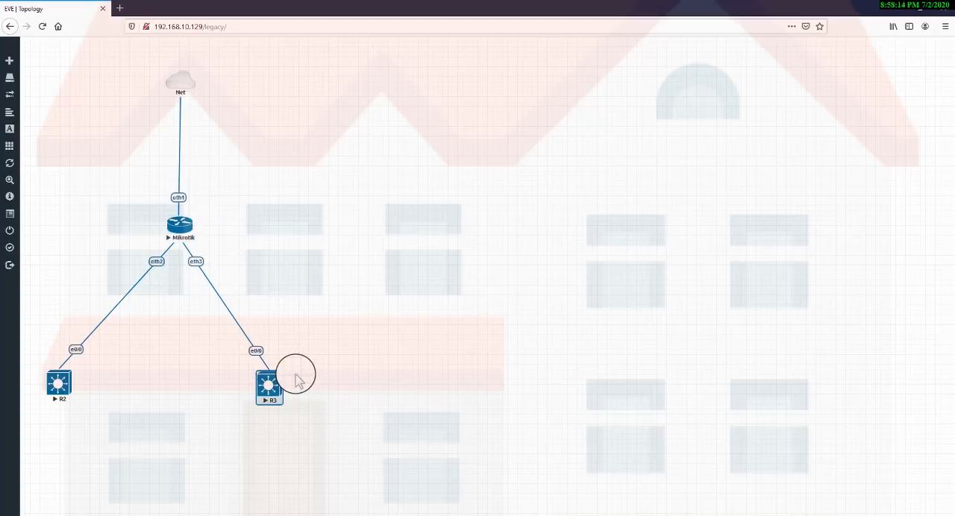
click(373, 383)
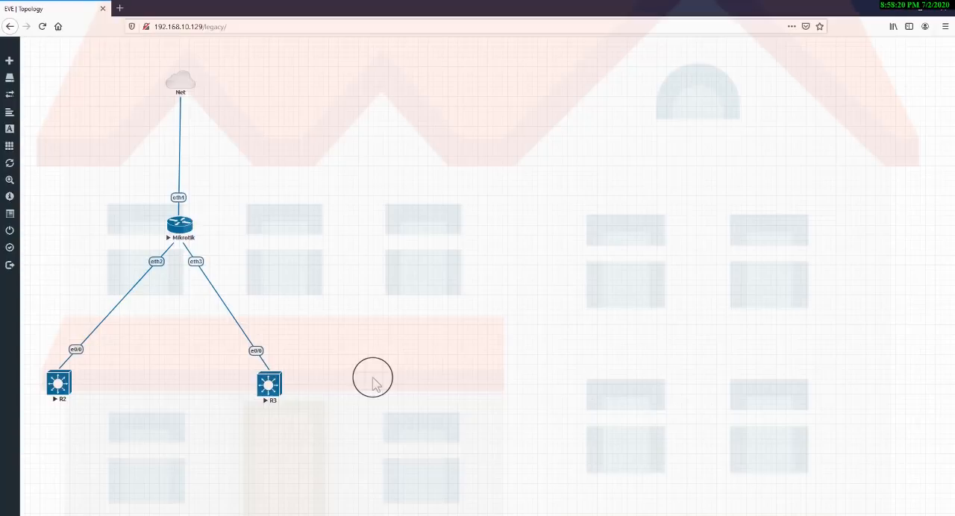
drag(220, 326, 314, 374)
click(271, 388)
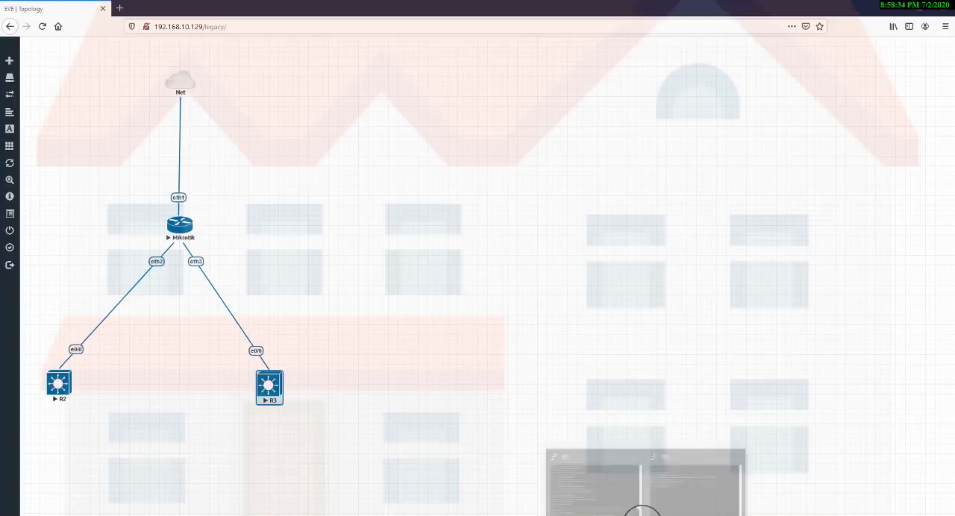
Bring R3's console back up and enter configuration of interface ethernet 0/0.
click(690, 501)
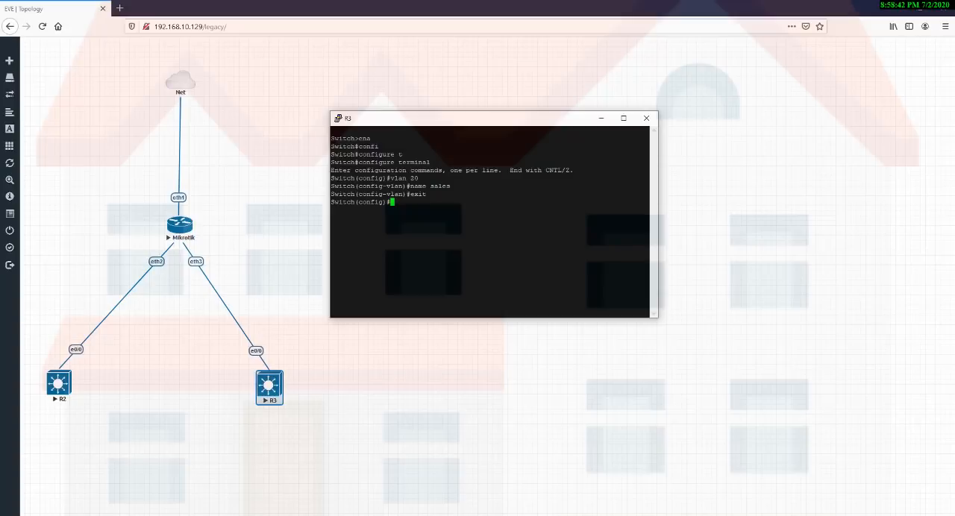
text(inter)
key(Tab)
text(eth)
key(Tab)
text(0/)
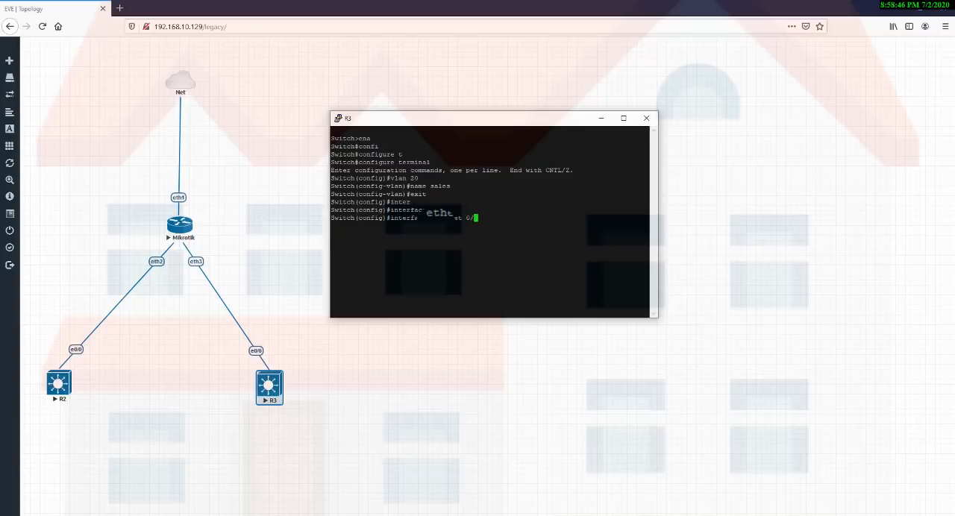
text(0)
key(Return)
Set interface ethernet 0/0 on R3 to access mode with switchport mode access.
text(swi)
key(Tab)
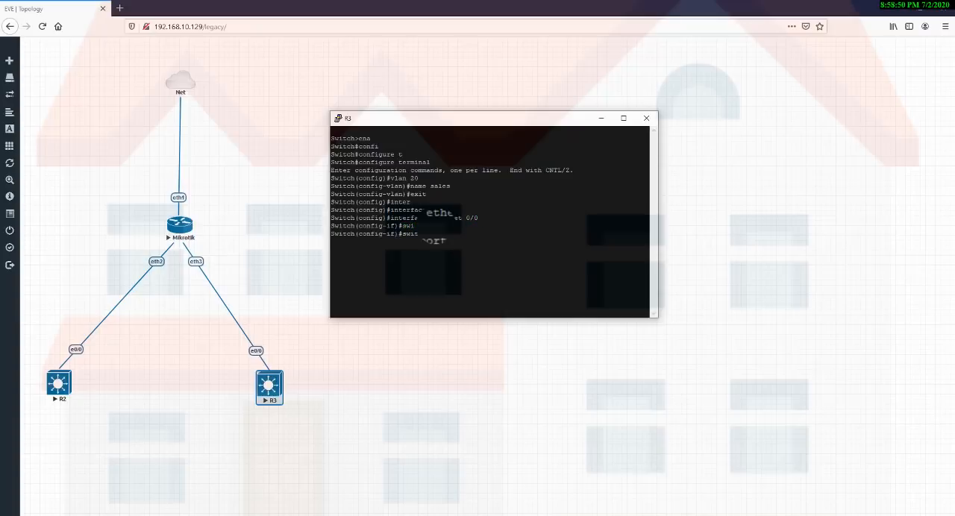
text(mode acc)
key(Tab)
key(Return)
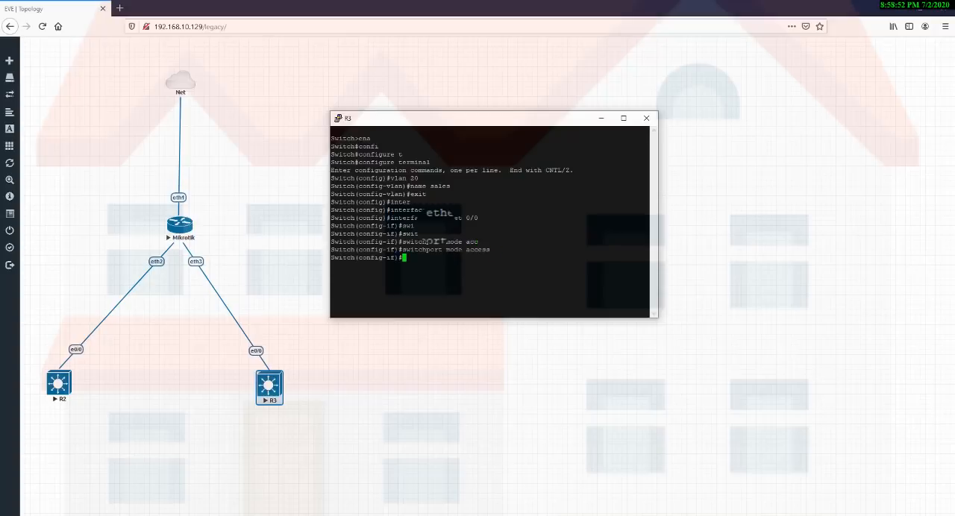
Assign interface ethernet 0/0 on switch R3 to VLAN 20 with switchport access vlan 20.
text(swi)
key(Tab)
text(acc)
key(Tab)
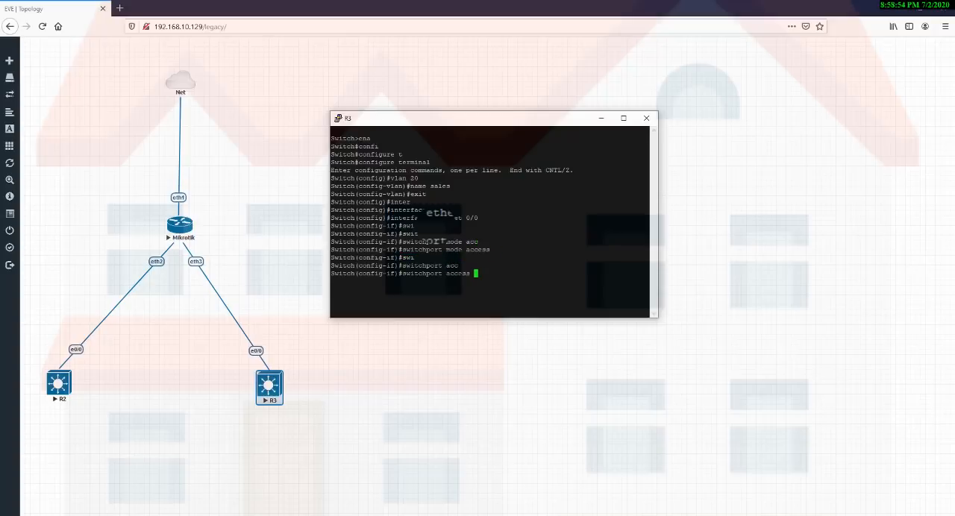
text(vlan 20)
key(Return)
Exit interface and global configuration modes on R3 to return to the privileged prompt.
text(exi)
key(Return)
text(eit)
key(BackSpace)
key(BackSpace)
key(BackSpace)
text(ex)
key(Return)
text(exi)
key(Return)
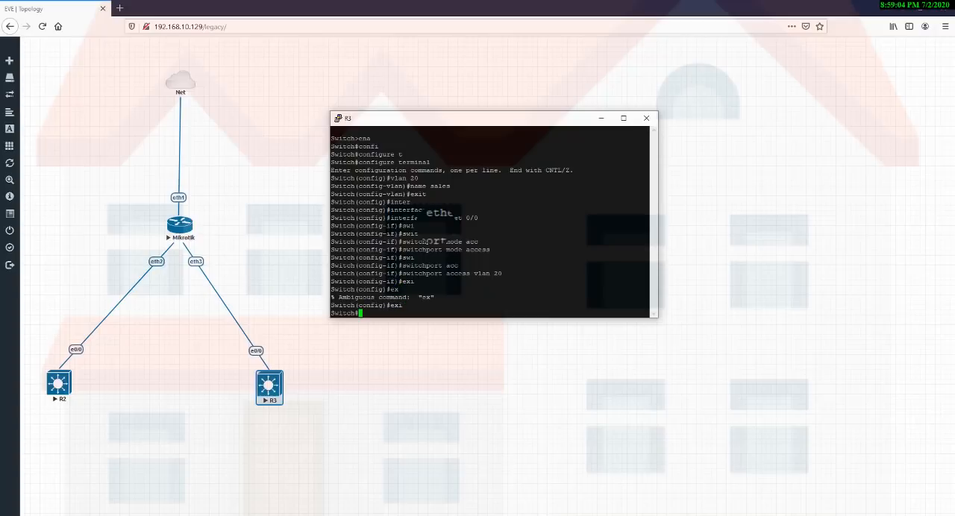
key(Return)
key(Return)
key(Return)
key(Return)
key(Return)
key(Return)
key(Return)
key(Return)
key(Return)
key(Return)
key(Return)
key(Return)
key(Return)
key(Return)
key(Return)
key(Return)
key(Return)
key(Return)
key(Return)
key(Return)
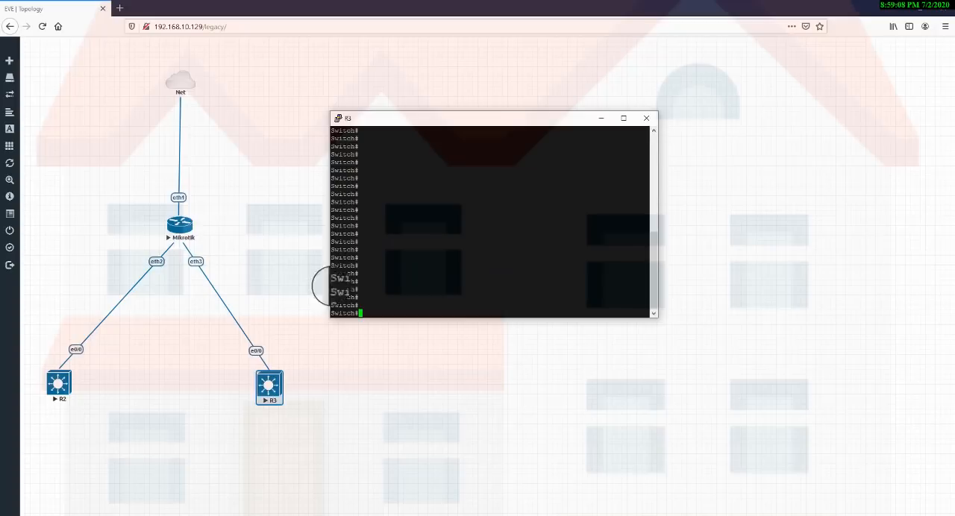
drag(232, 331, 299, 373)
drag(39, 340, 102, 373)
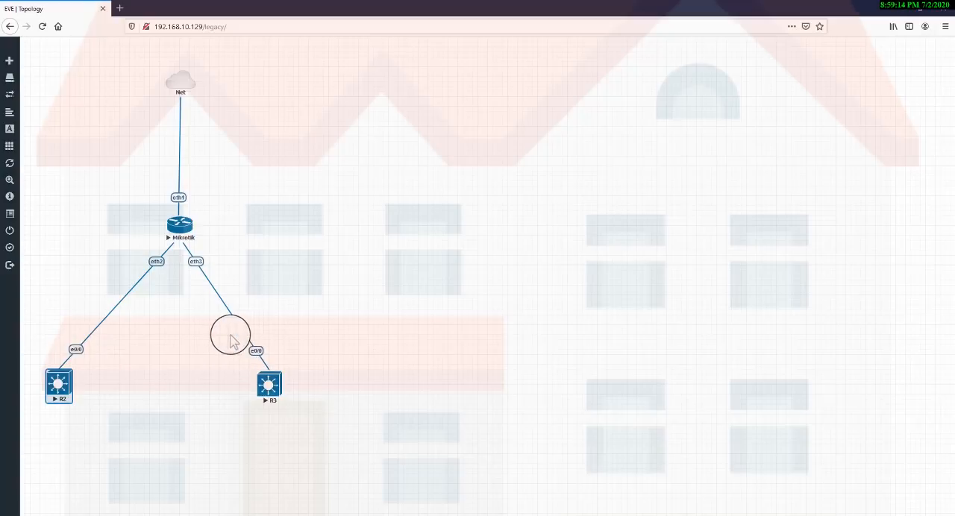
drag(230, 335, 316, 375)
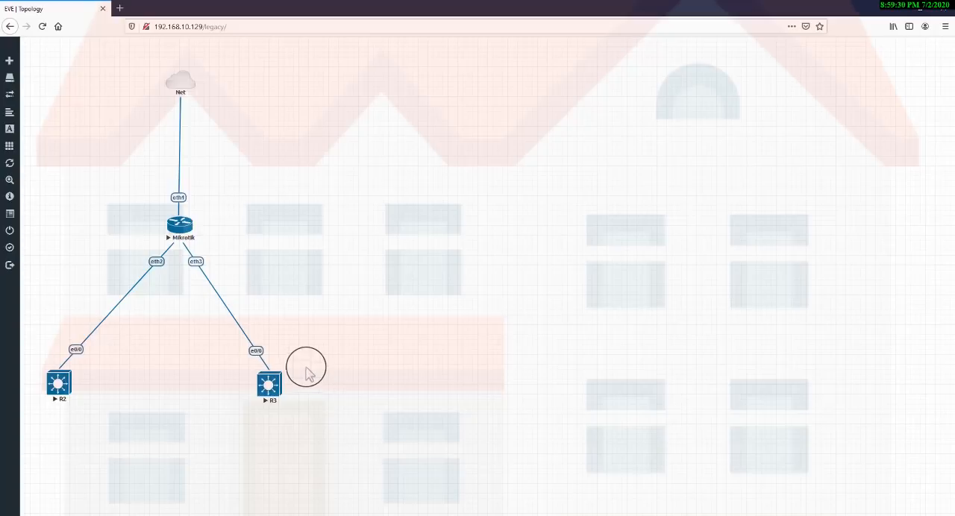
drag(232, 342, 300, 375)
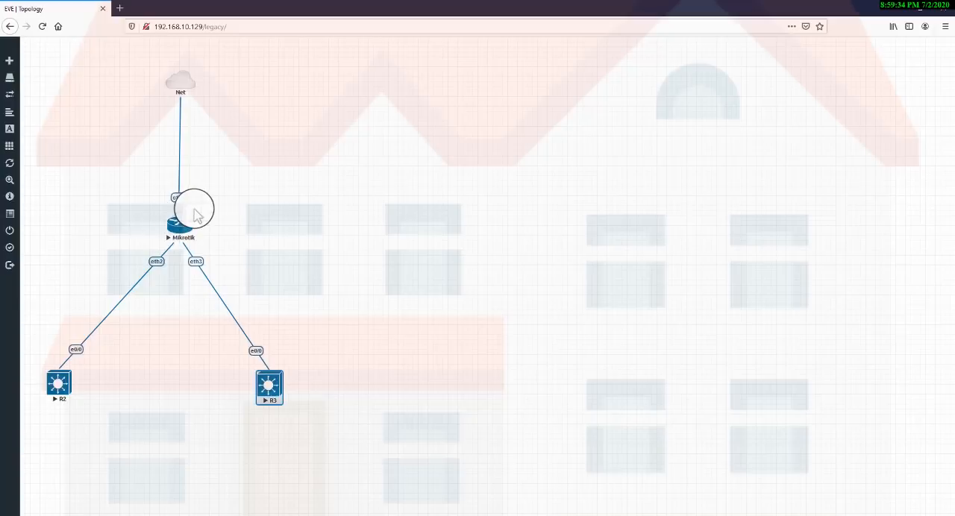
drag(193, 204, 315, 409)
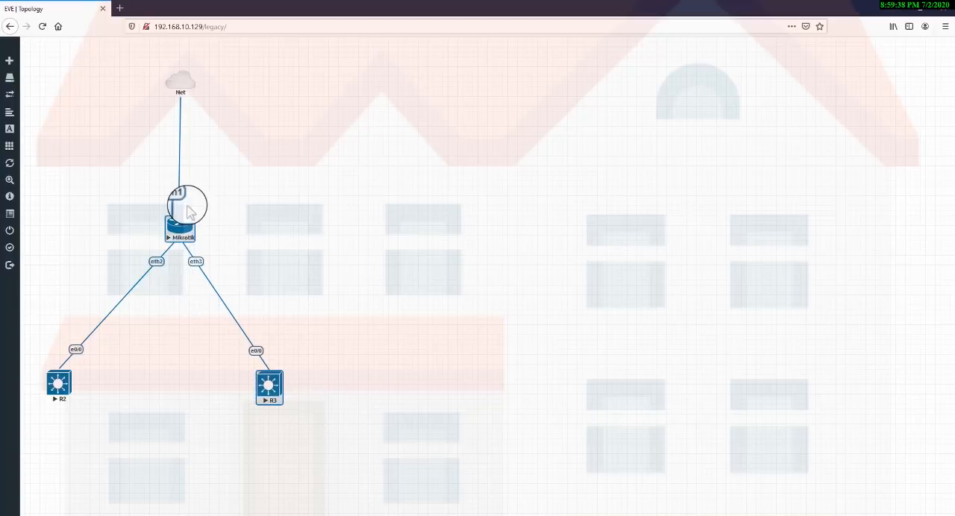
drag(222, 251, 189, 284)
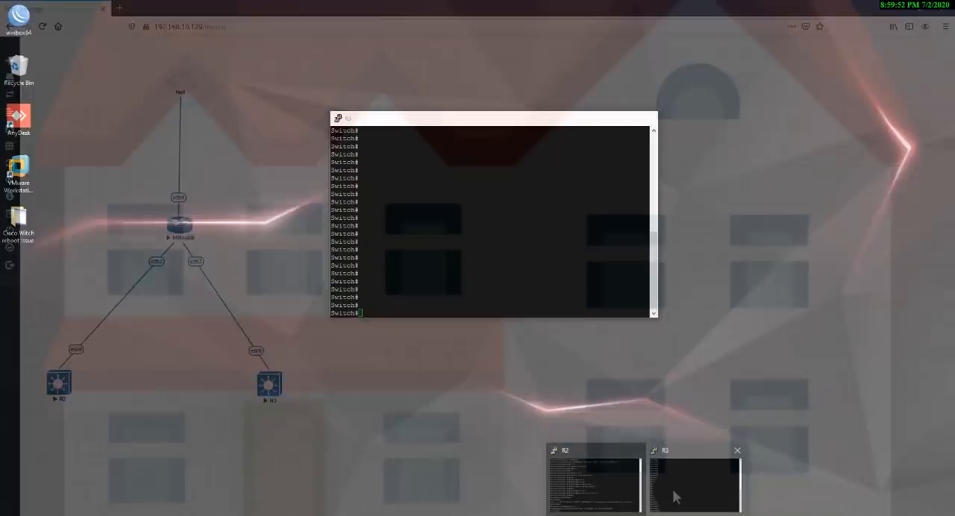
Bring R3's console back up and re-enter global configuration mode with configure terminal.
click(669, 487)
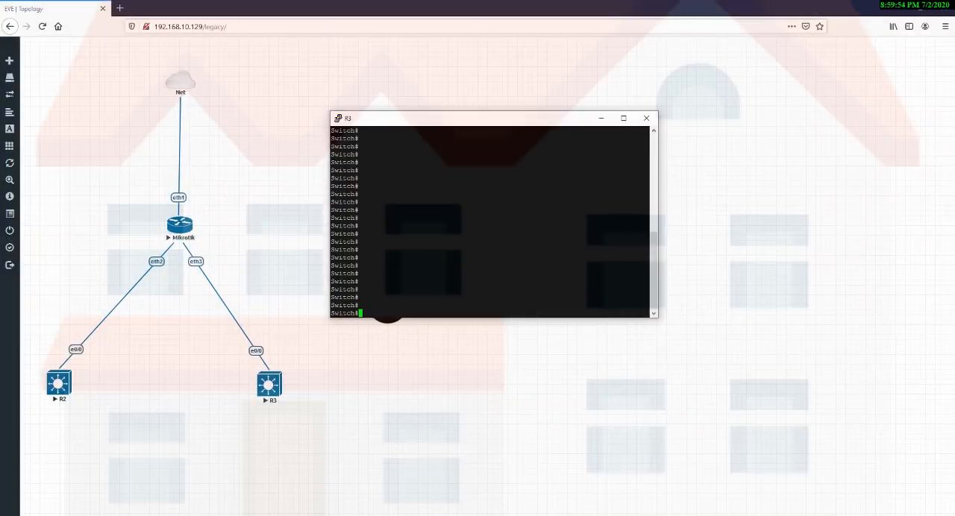
text(cnf)
key(Return)
key(BackSpace)
key(BackSpace)
text(onf)
key(Tab)
key(BackSpace)
key(BackSpace)
text(onfi)
key(Tab)
text(t)
key(Tab)
key(Return)
Try to select multiple R3 ports with interface range ethernet 0/1-10.
text(inal)
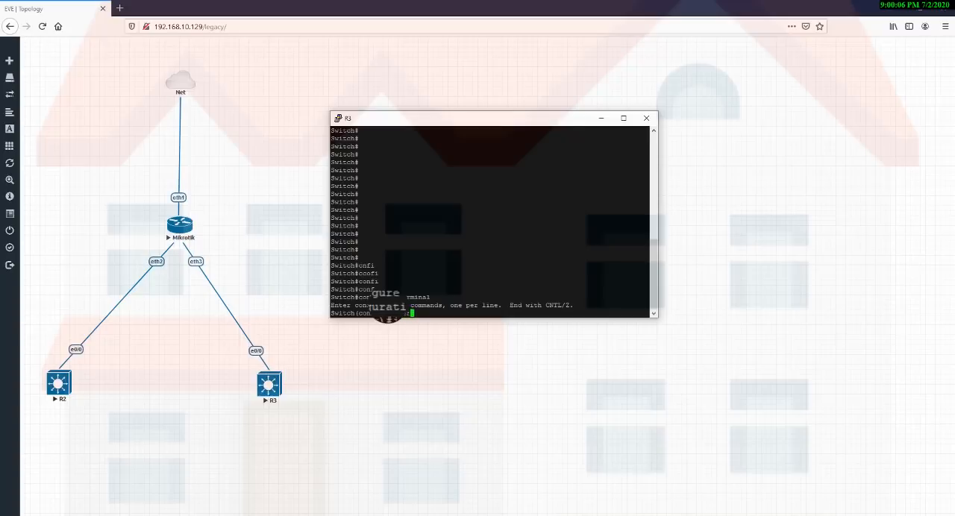
key(Tab)
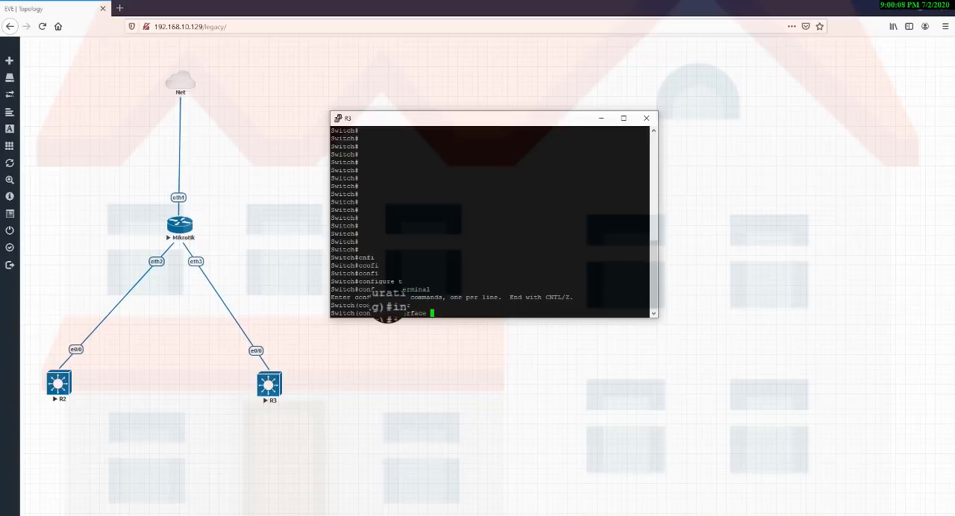
text(ra)
key(Tab)
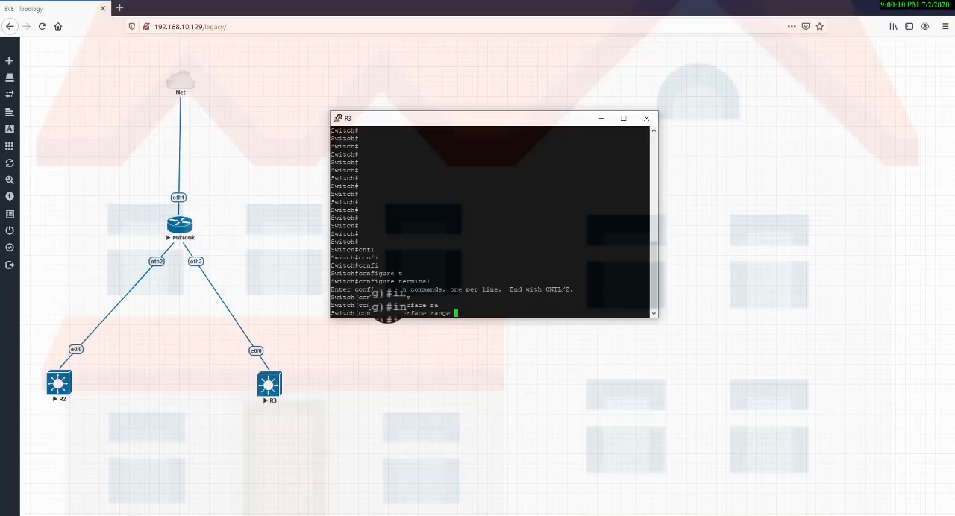
text(eth)
key(Tab)
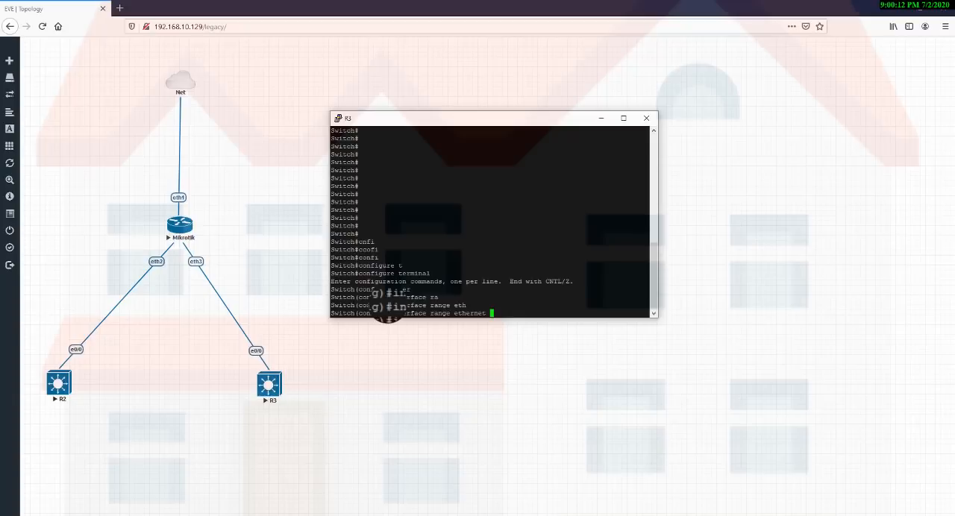
text(0/)
text(1-0/1)
text(0)
key(BackSpace)
key(BackSpace)
key(BackSpace)
key(BackSpace)
text(10)
key(Return)
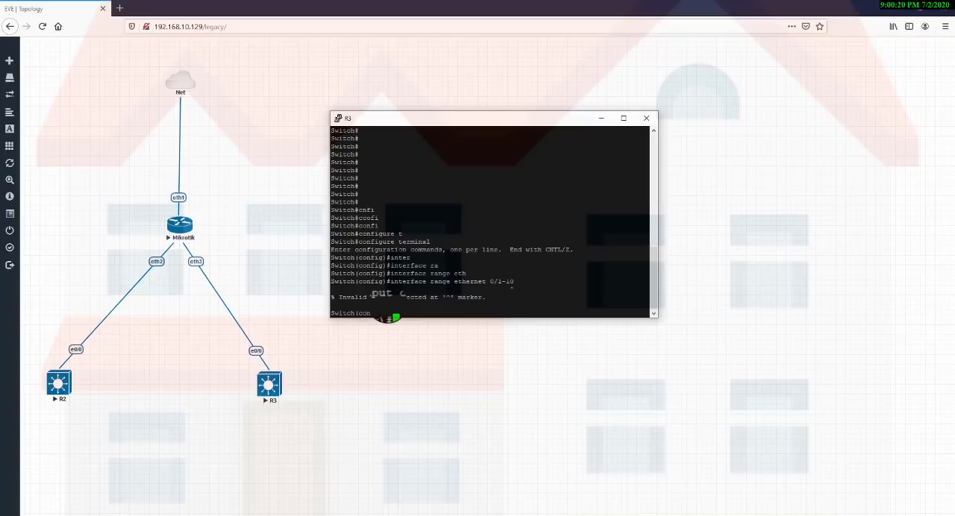
Try the port selection on R3 again with interface range ethernet 0/1-0/10.
key(Up)
key(BackSpace)
key(BackSpace)
text(0/10)
key(Return)
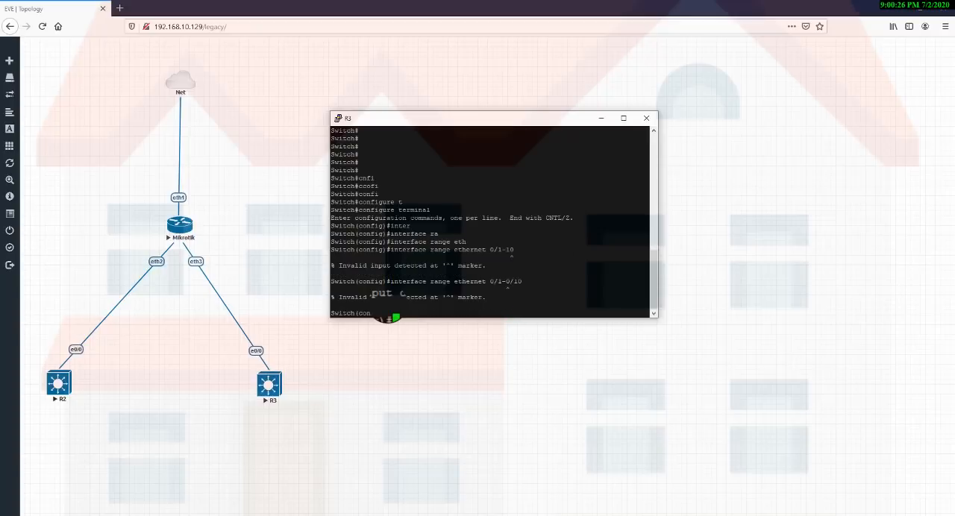
Try a shorter port selection on R3 with interface range ethernet 0/1-5.
key(Up)
key(BackSpace)
key(BackSpace)
key(BackSpace)
key(BackSpace)
text(5)
key(Return)
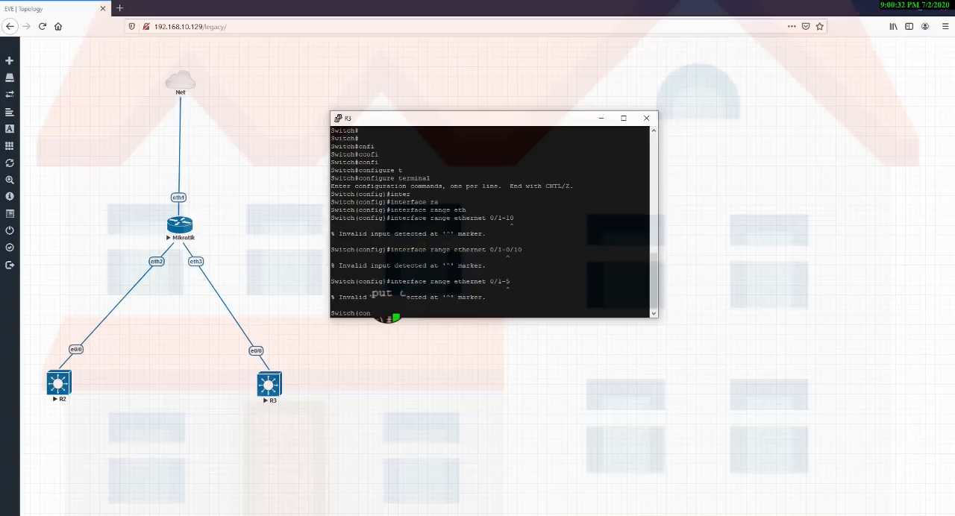
Exit global configuration mode on R3 and review the VLAN and port assignments with show vlan.
text(exit)
key(Return)
text(sh)
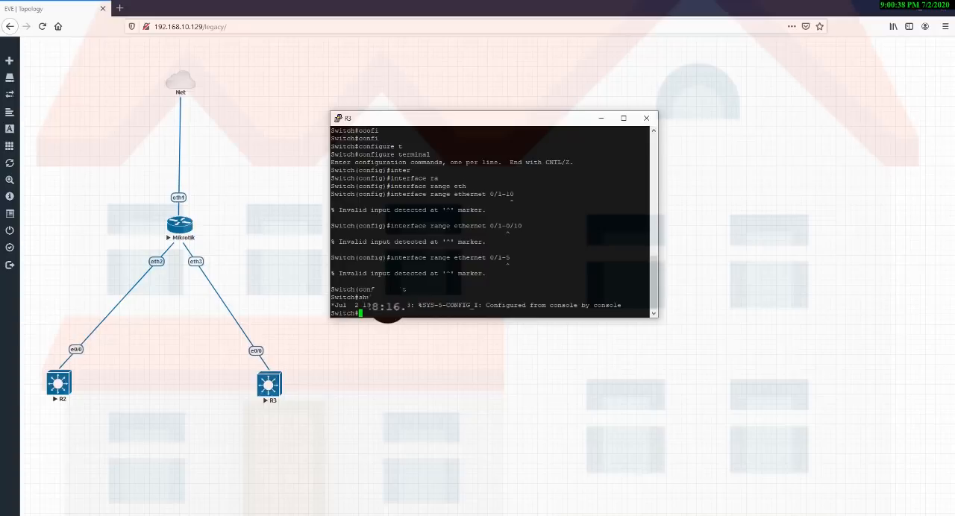
text(ow vlan)
key(Return)
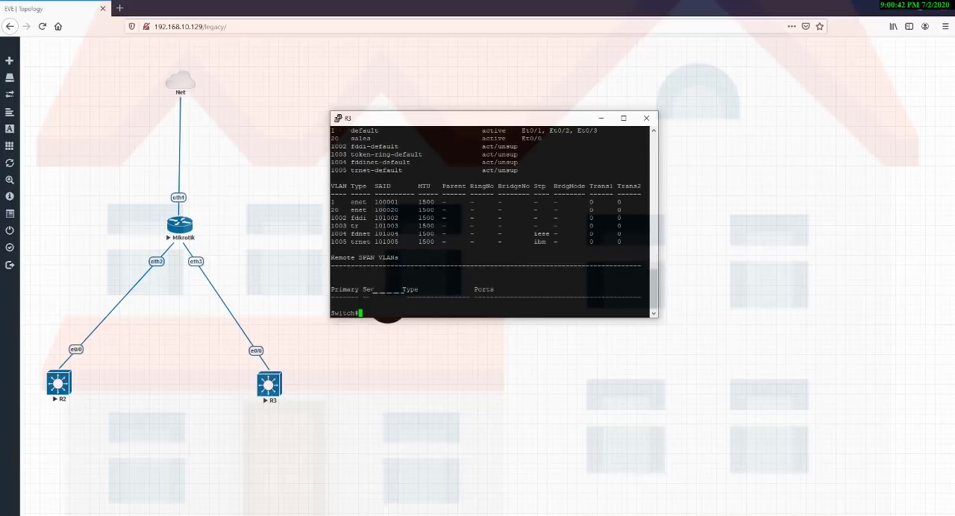
scroll(397, 173, up, 4)
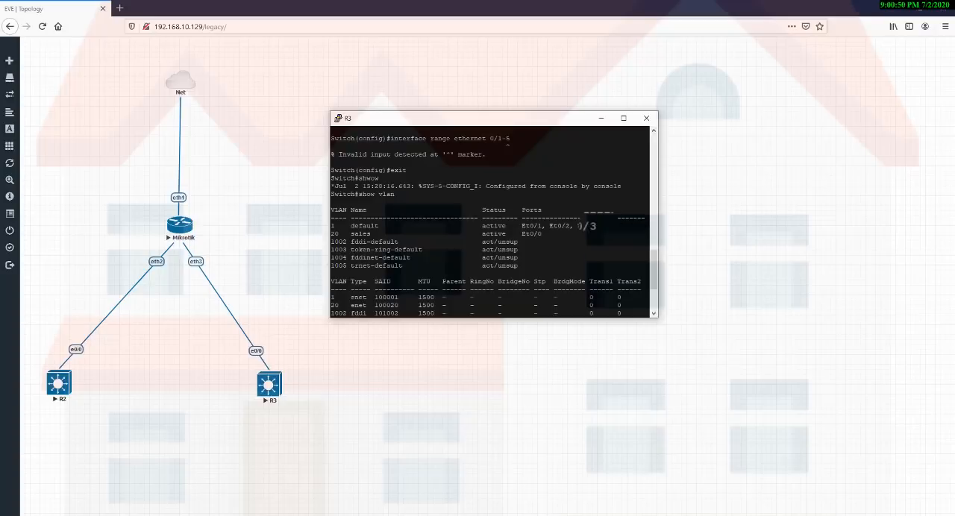
scroll(489, 222, down, 1)
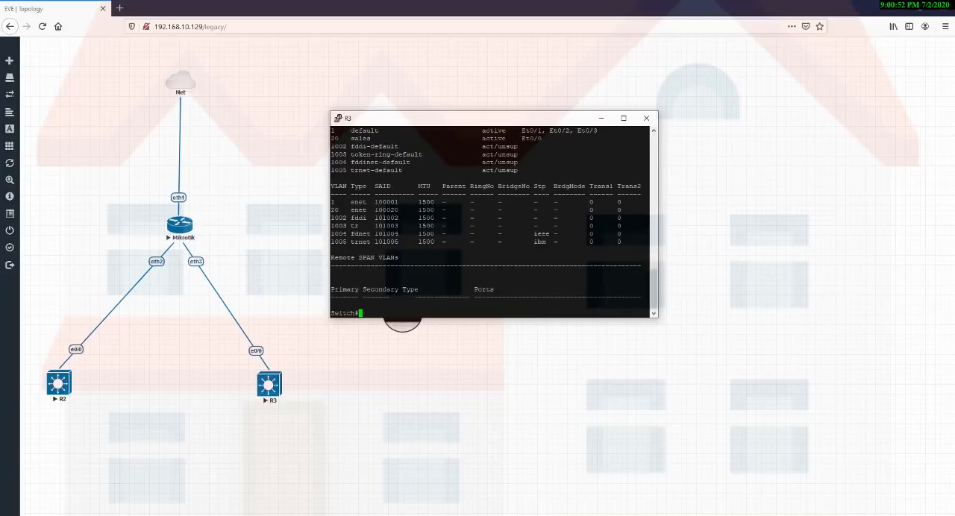
Enter global configuration mode on R3 with configure terminal.
text(conif)
key(Tab)
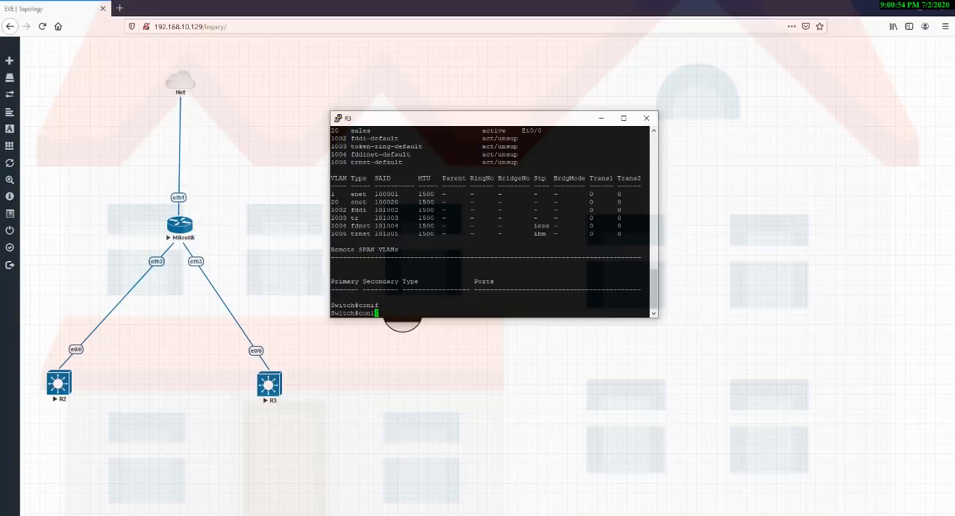
key(BackSpace)
key(BackSpace)
text(fi)
key(Tab)
text(t)
key(Tab)
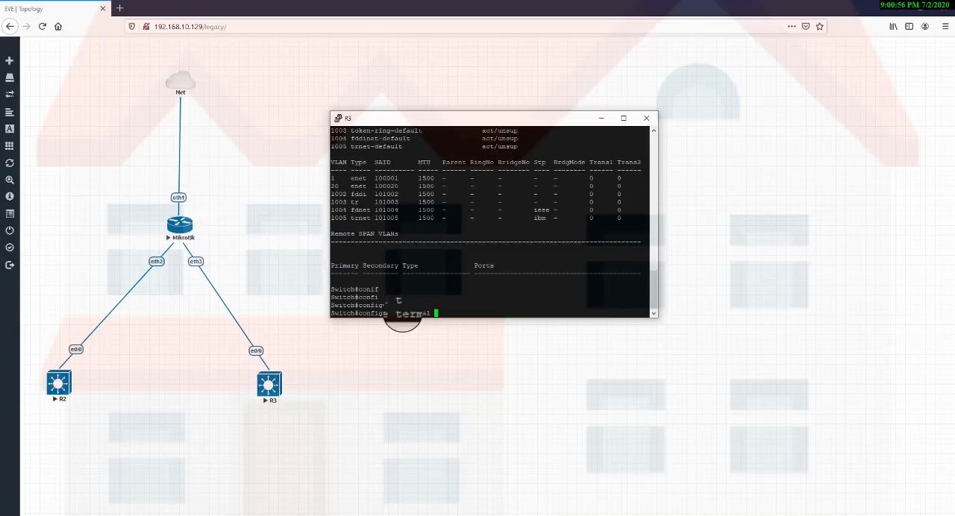
key(Return)
Select R3's ports 0/1 to 0/3 together with interface range ethernet 0/1-3.
text(inter)
key(Tab)
text(f)
key(Tab)
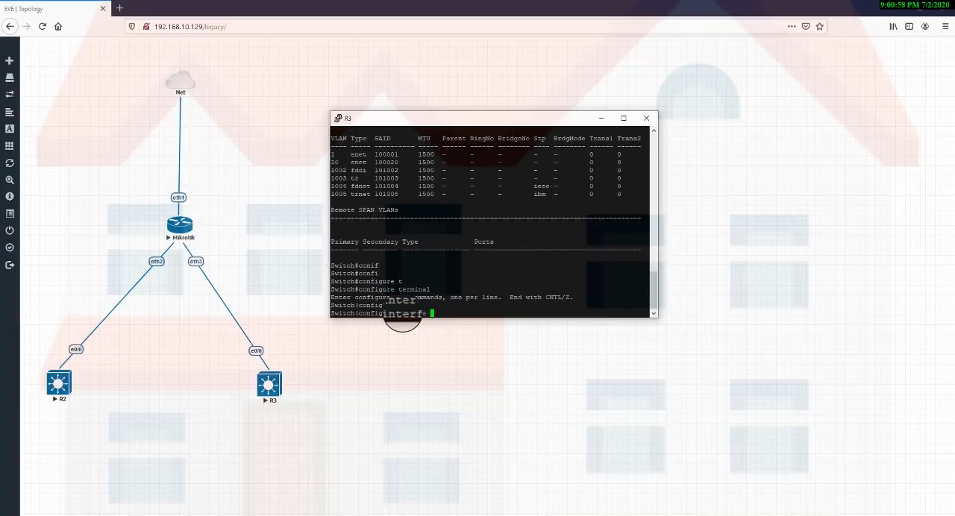
text(ra)
key(Tab)
text(eth)
key(Tab)
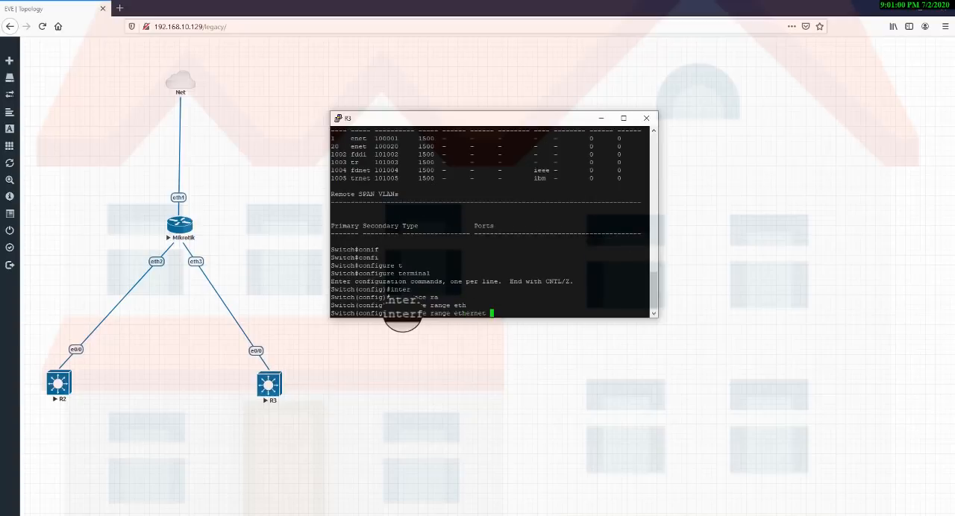
text(0/1-3)
key(Return)
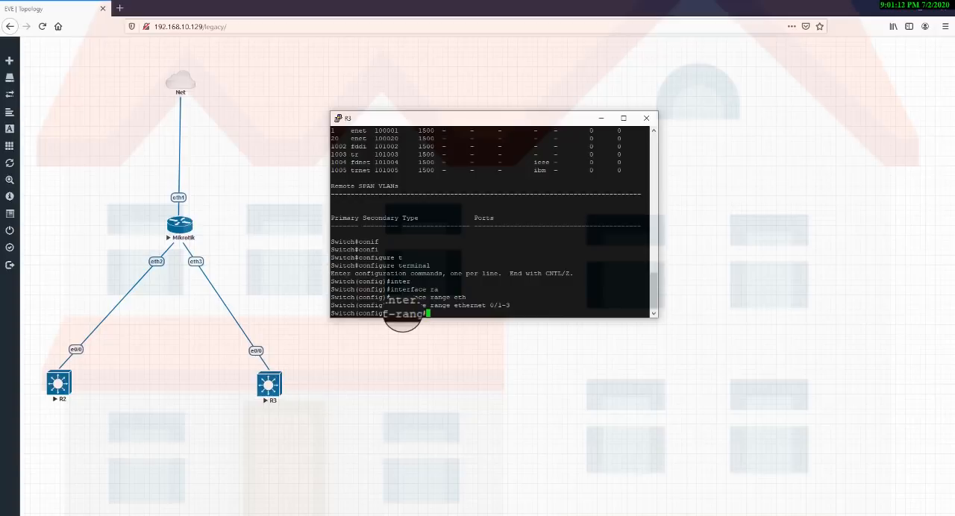
Set the selected R3 port range to access mode with switchport mode access.
text(swi)
key(Tab)
text(mo)
key(Tab)
text(a)
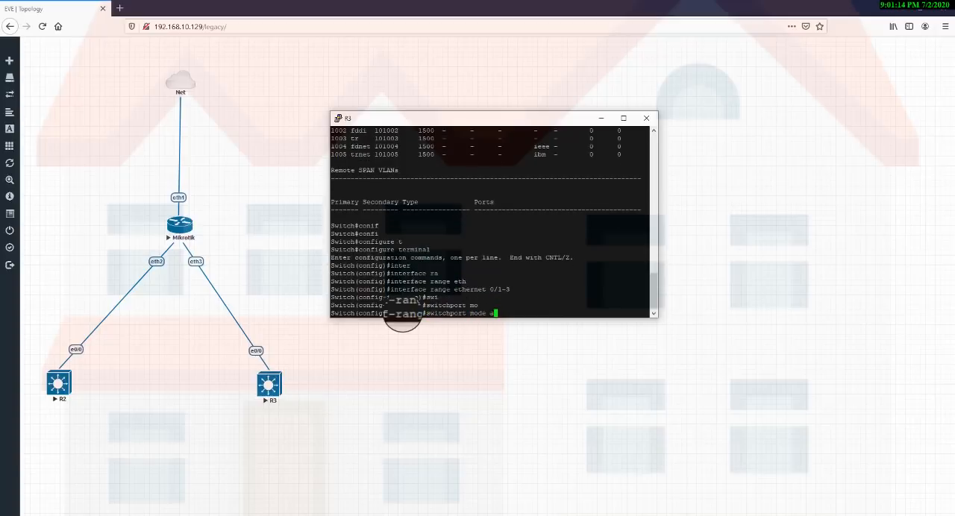
text(cc)
key(Tab)
key(Return)
Assign the selected R3 port range to VLAN 20 with switchport access vlan 20.
text(swi)
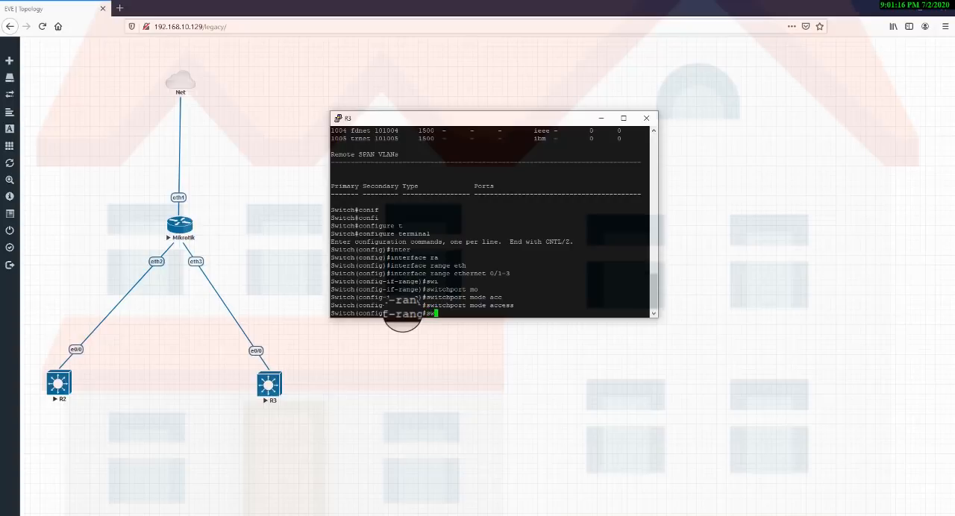
key(Tab)
text(acc)
key(Tab)
text(vlan 20)
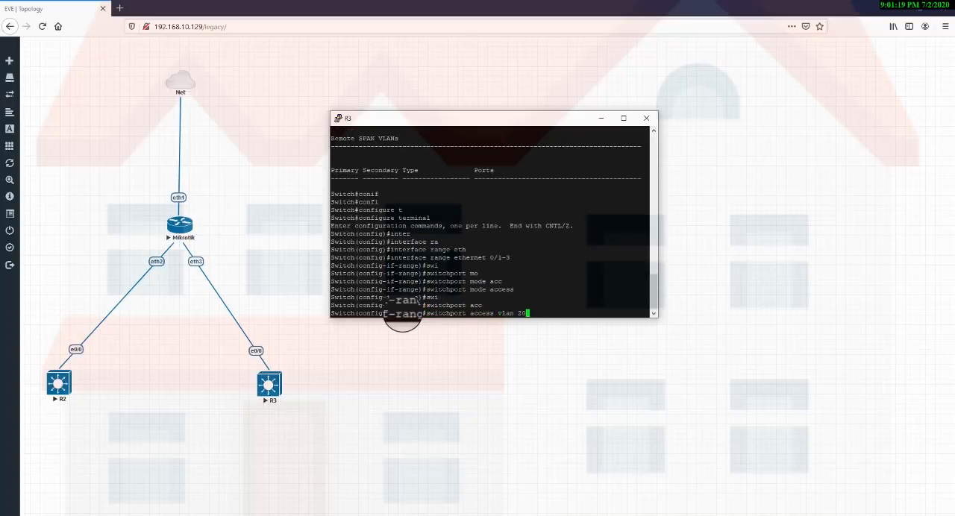
key(Return)
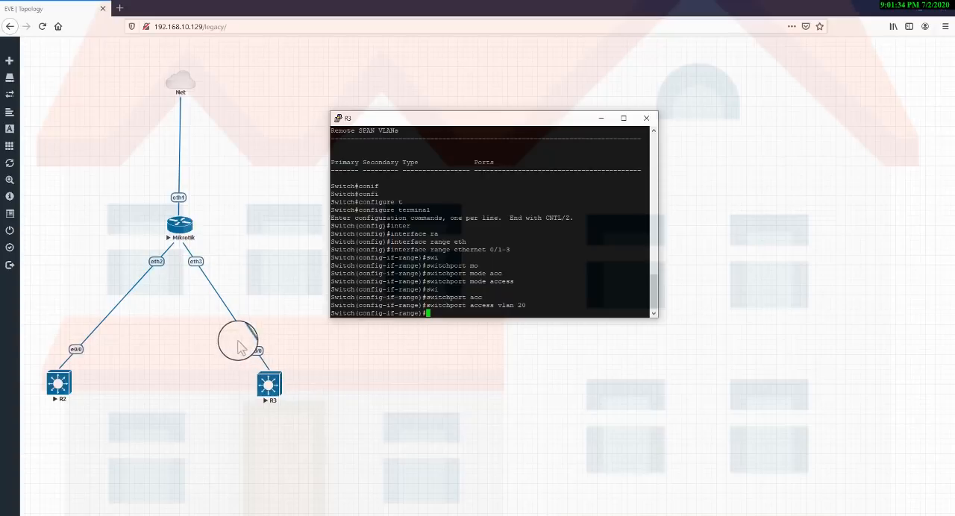
drag(239, 341, 297, 375)
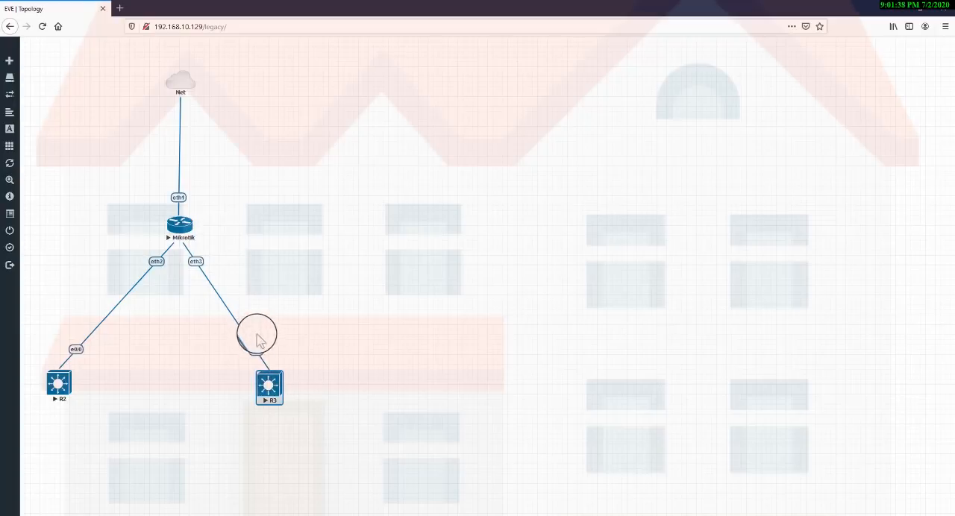
drag(203, 229, 188, 266)
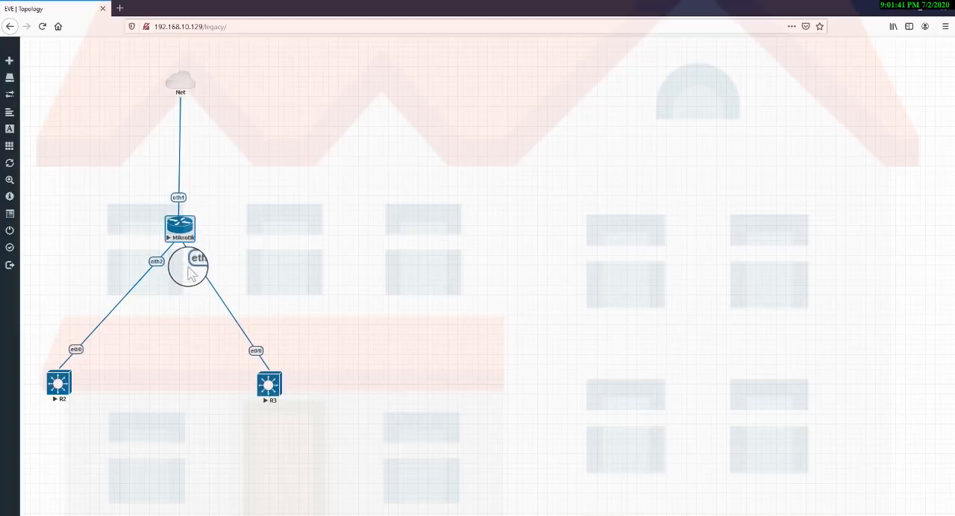
click(291, 241)
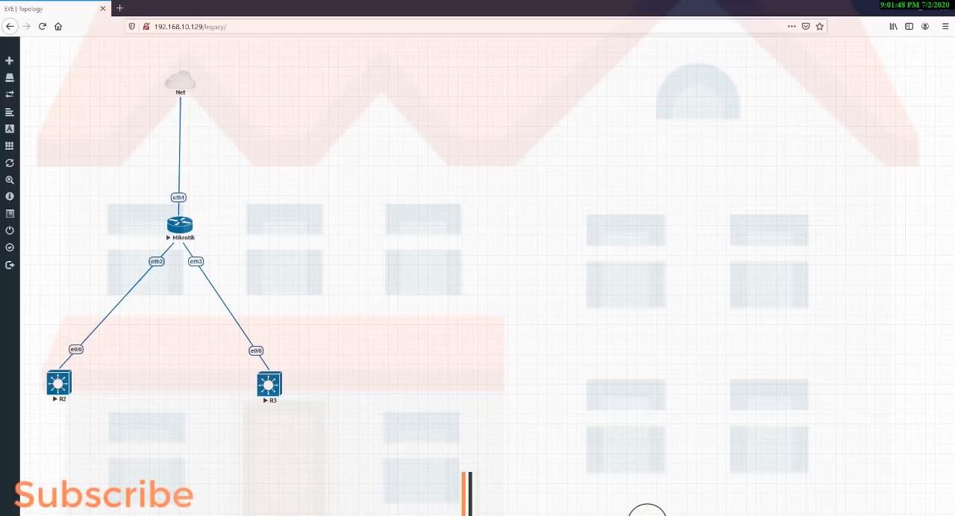
Bring the R2 switch console to the front and enter global configuration mode with configure terminal.
mouse_move(648, 515)
click(710, 489)
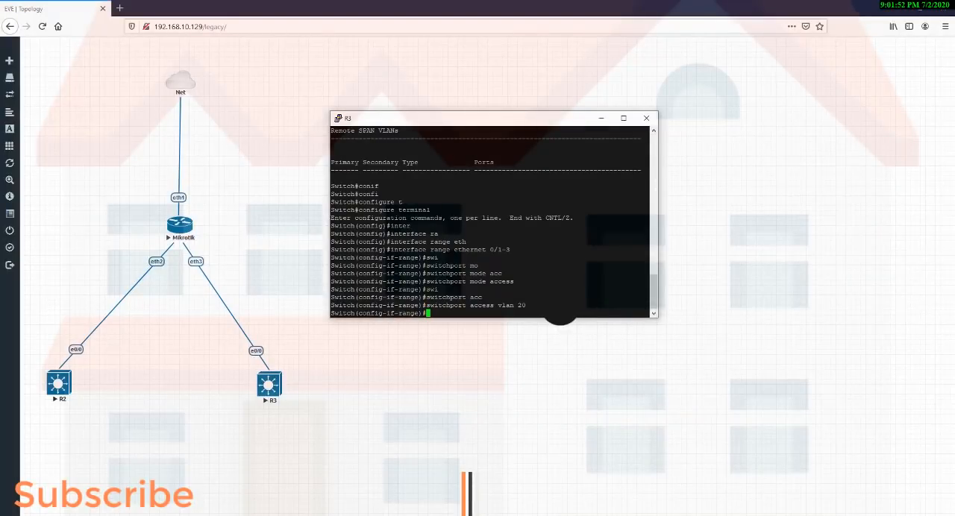
click(645, 514)
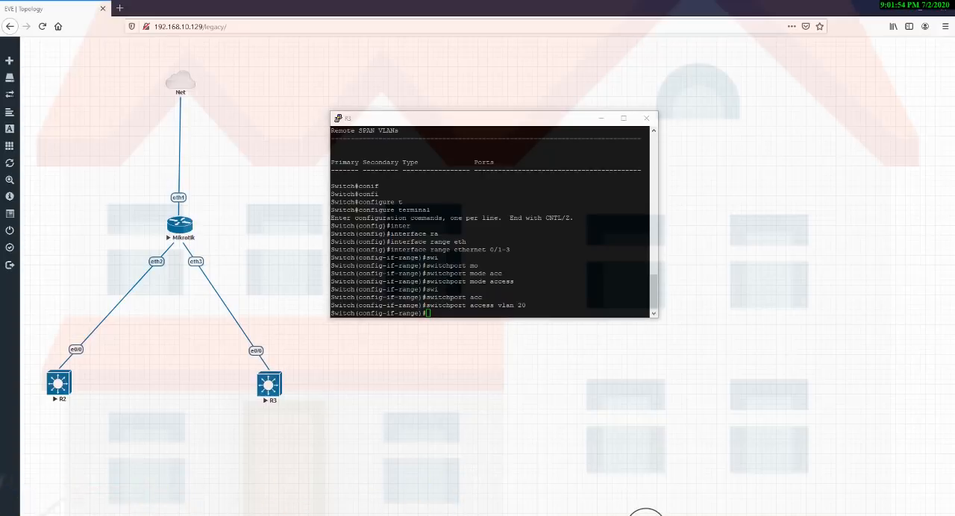
mouse_move(645, 515)
click(589, 501)
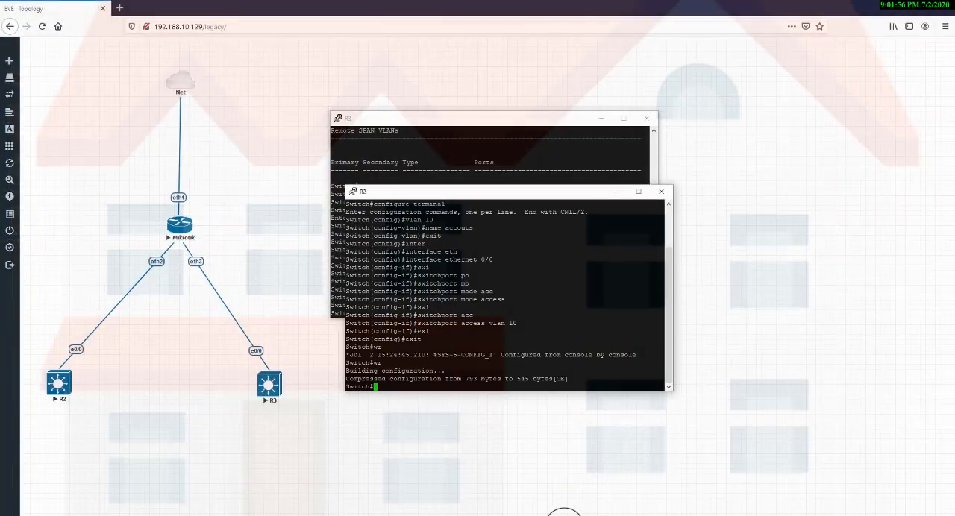
mouse_move(548, 515)
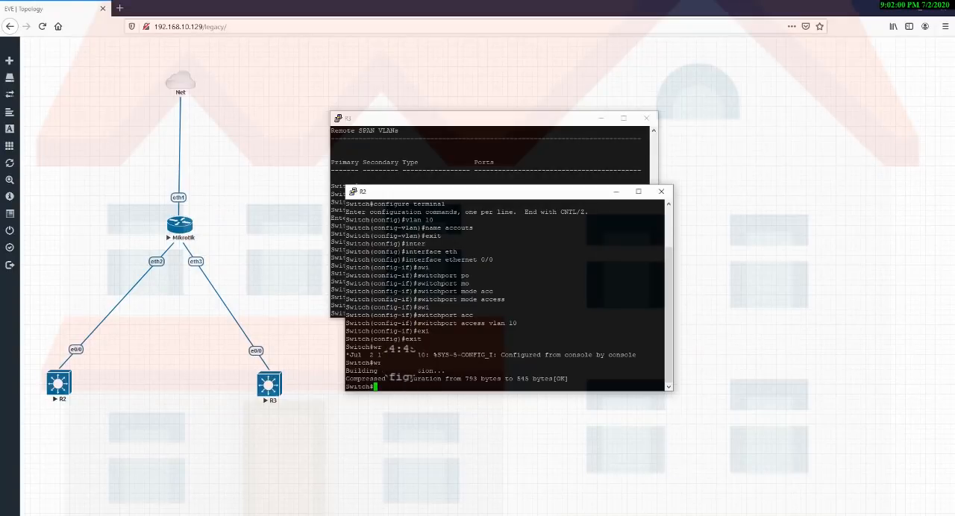
key(Return)
key(Return)
key(Return)
key(Return)
key(Return)
key(Return)
key(Return)
key(Return)
key(Return)
key(Return)
key(Return)
key(Return)
key(Return)
key(Return)
key(Return)
key(Return)
key(Return)
key(Return)
key(Return)
key(Return)
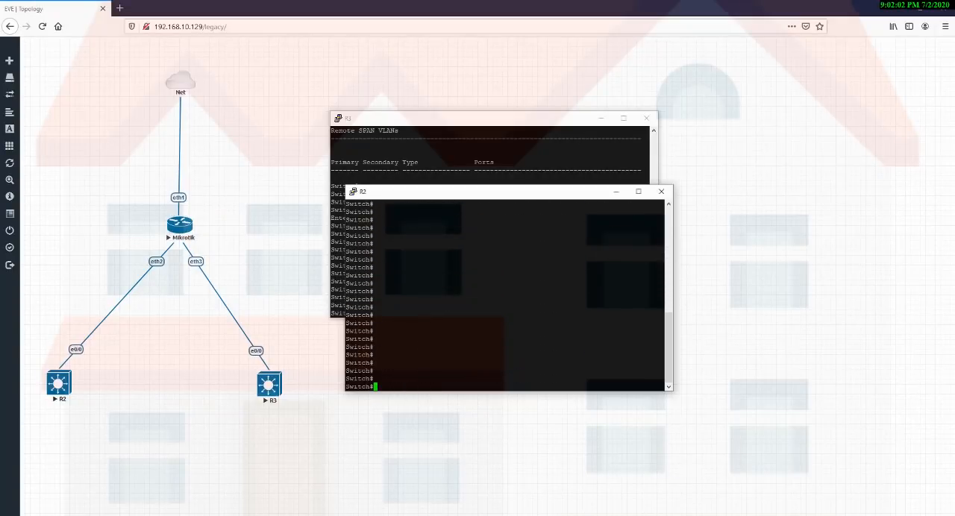
text(configure terminal)
key(Return)
Try to select several R2 ports with interface ethernet 0/1-3.
text(interface )
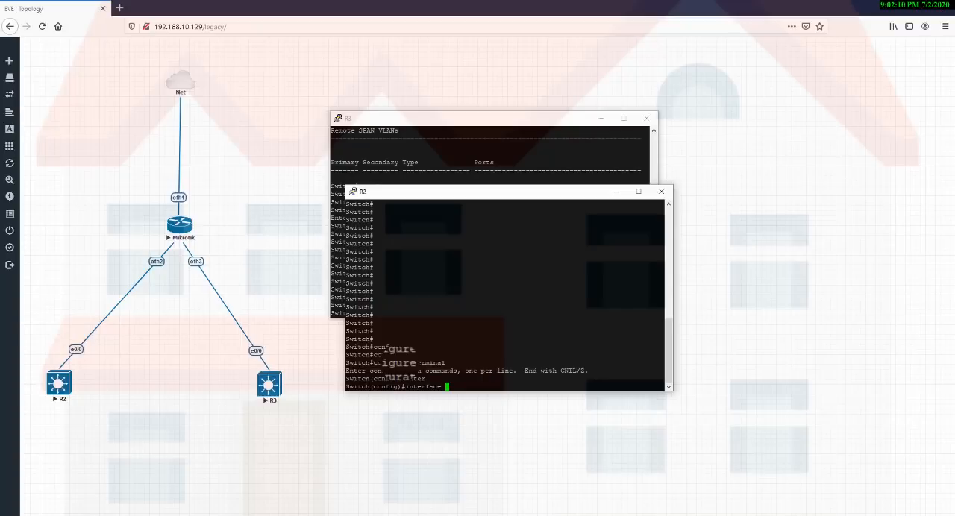
text(ethernet 0/)
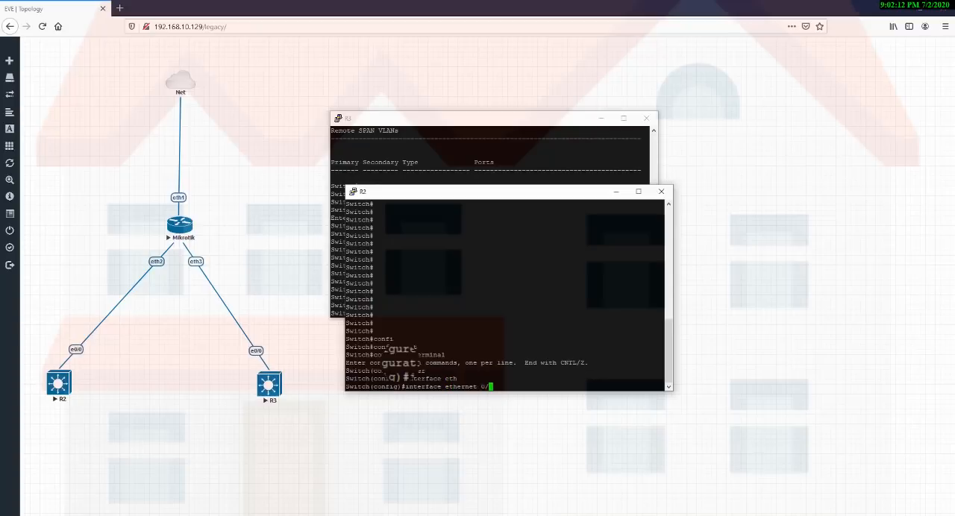
text(1-3)
key(Return)
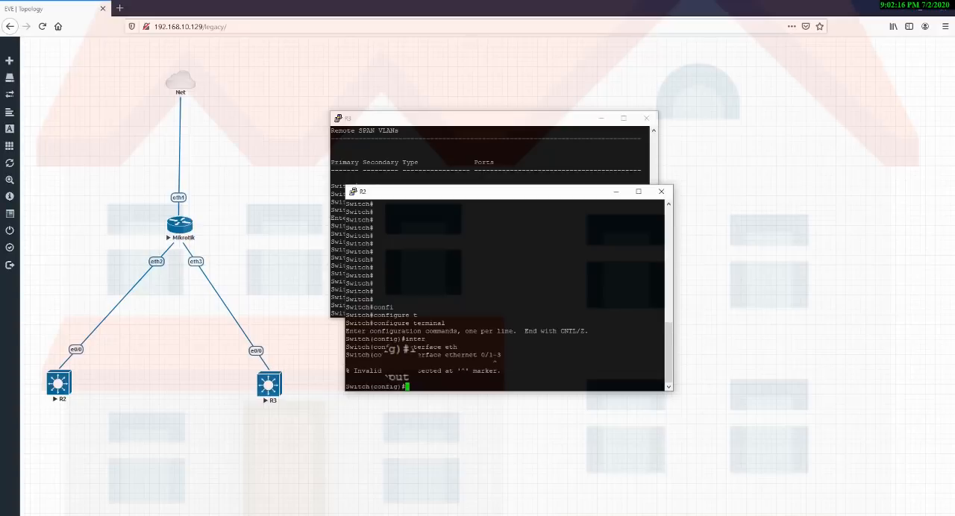
Add the range keyword to the last R2 command and run interface range ethernet 0/1-3.
key(Up)
key(Left)
key(Left)
key(Left)
key(Left)
key(Left)
key(Left)
key(Left)
key(Left)
key(Left)
key(Left)
key(Left)
key(Left)
key(Left)
key(Left)
text(range)
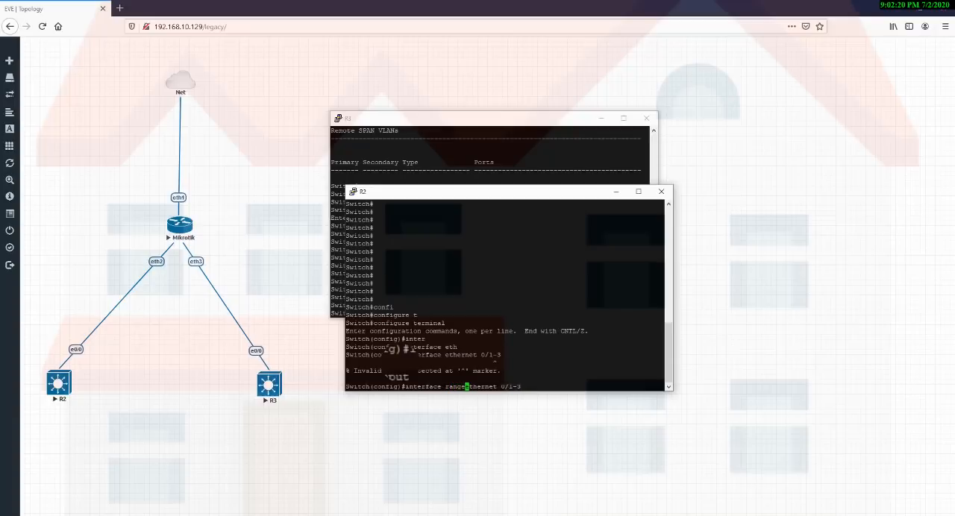
key(Return)
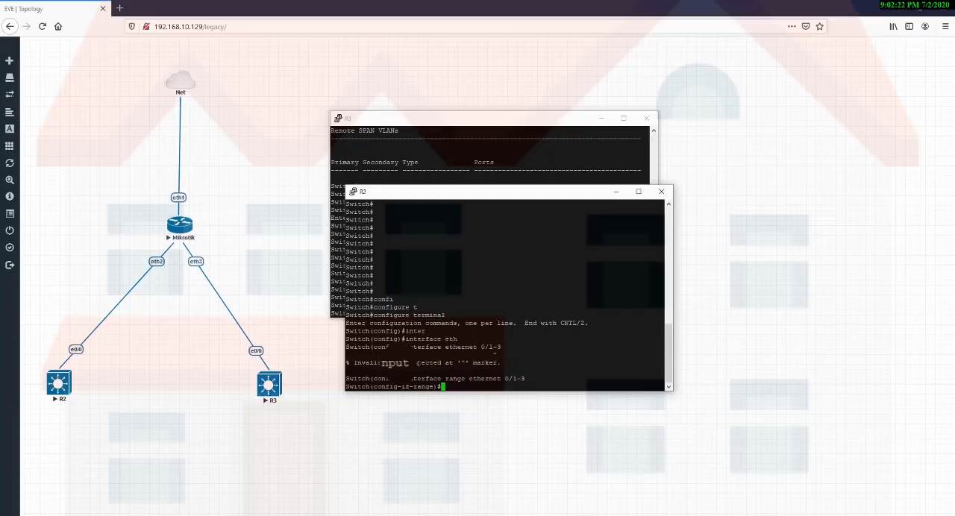
Set the selected R2 port range to access mode with switchport mode access.
text(swi)
key(Tab)
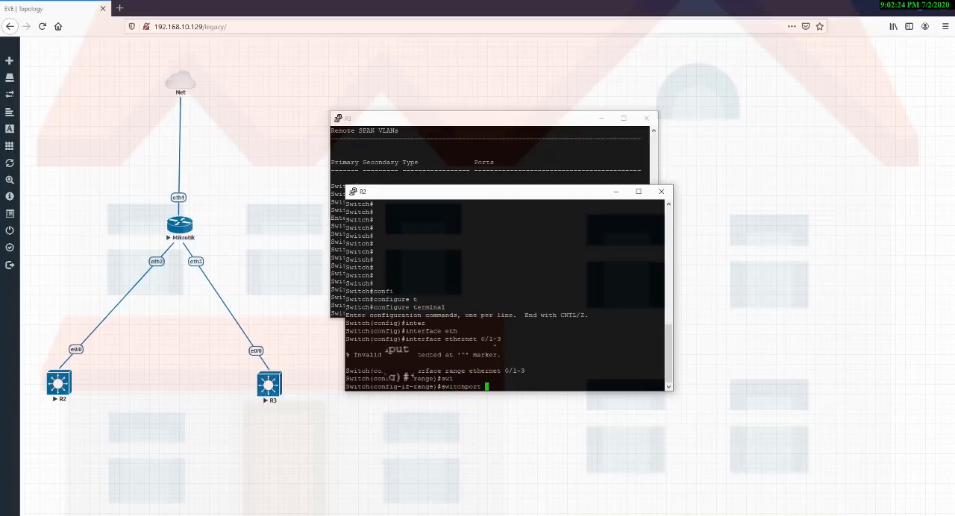
text(mo)
key(Tab)
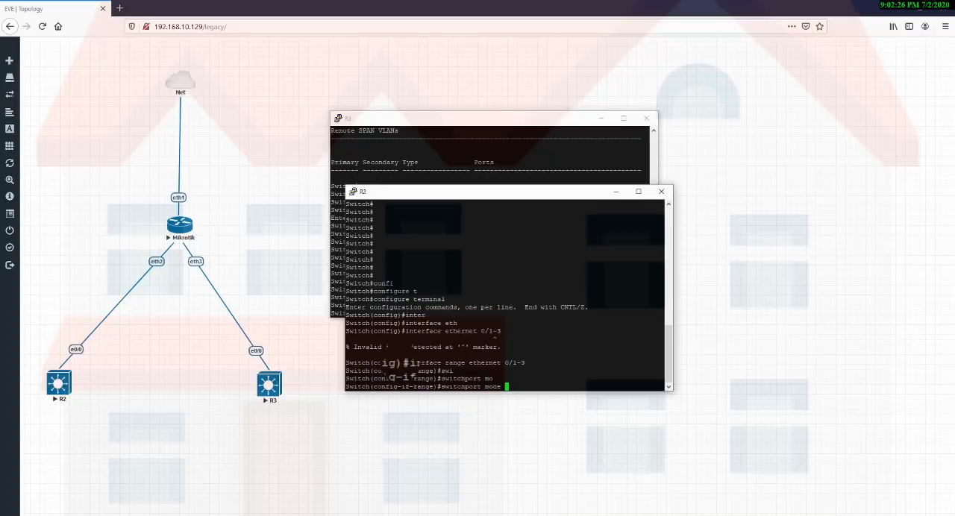
text(acc)
key(Tab)
key(Return)
Assign the selected R2 port range to VLAN 10, exit range configuration, and minimize both switch consoles.
text(swi)
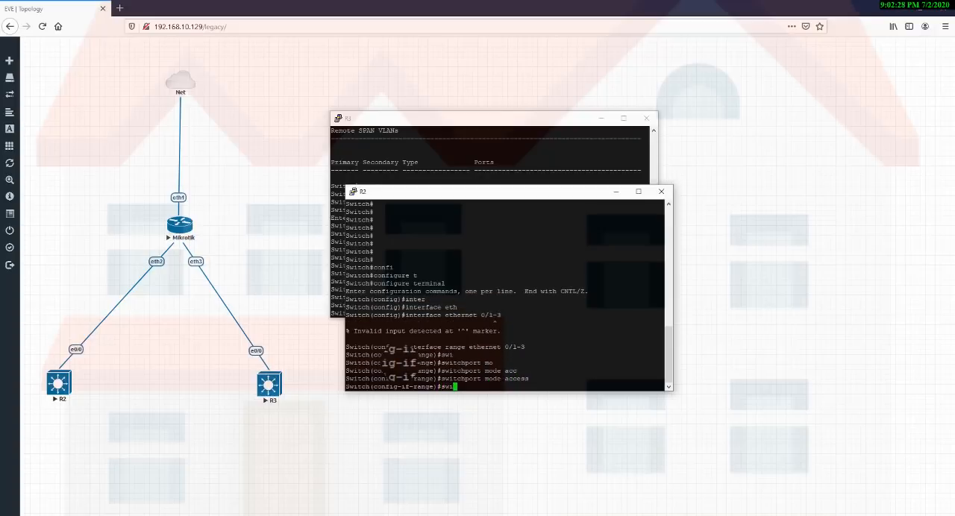
key(Tab)
text(acc)
key(Tab)
text(vla)
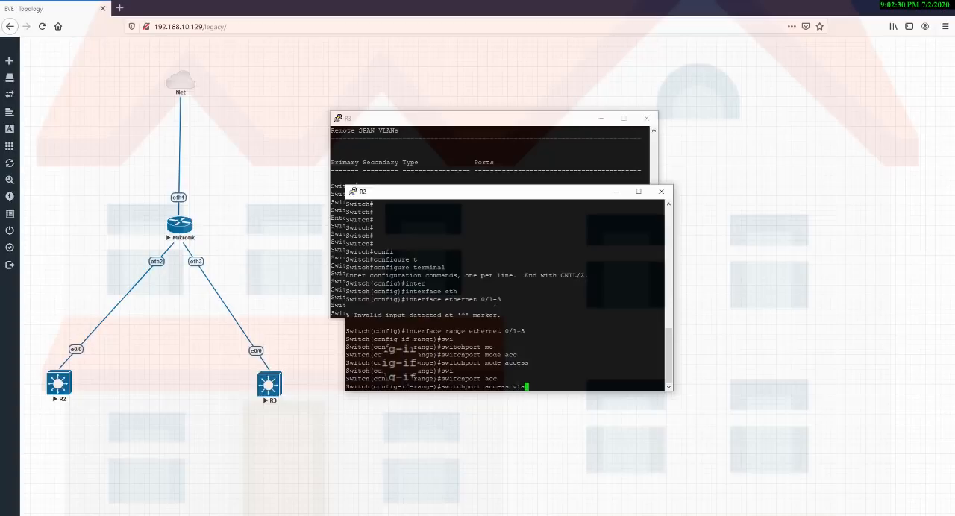
text(n 10)
key(Return)
text(exit)
key(Return)
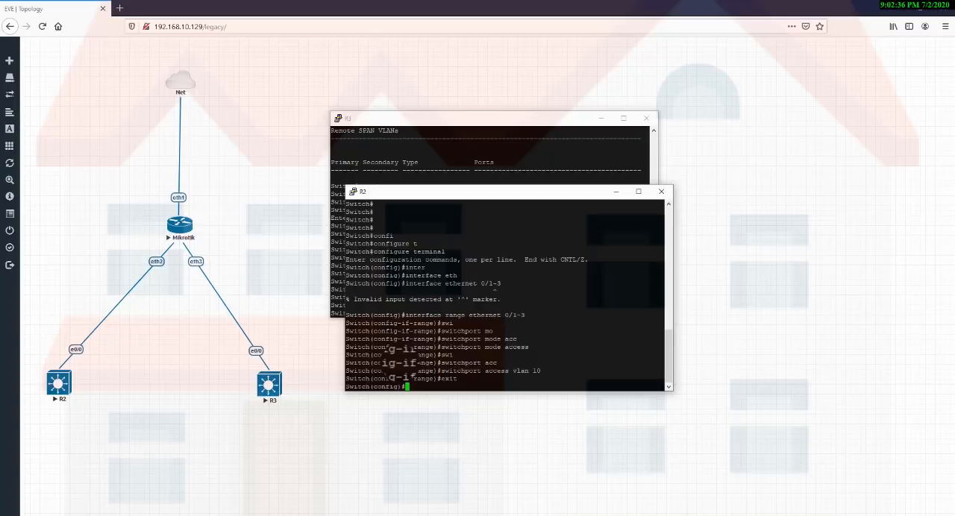
click(613, 192)
click(601, 118)
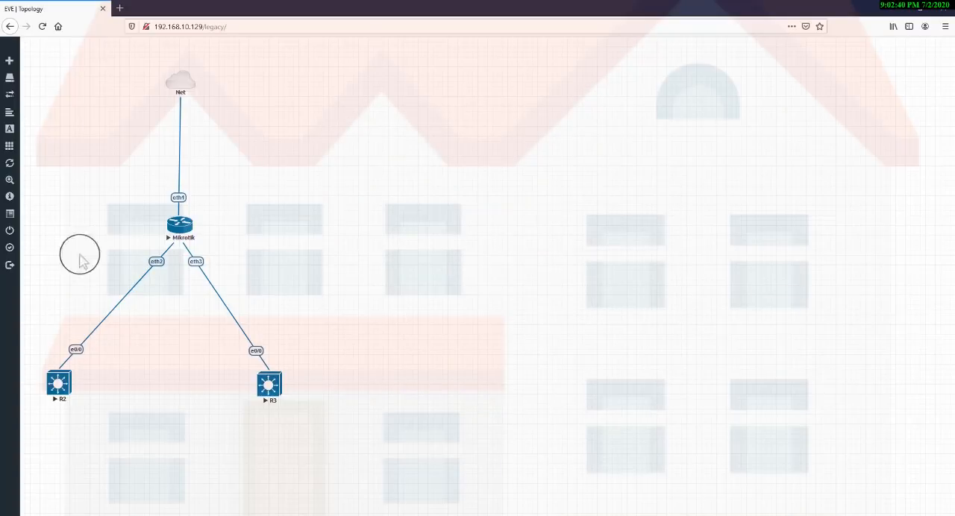
drag(38, 221, 342, 428)
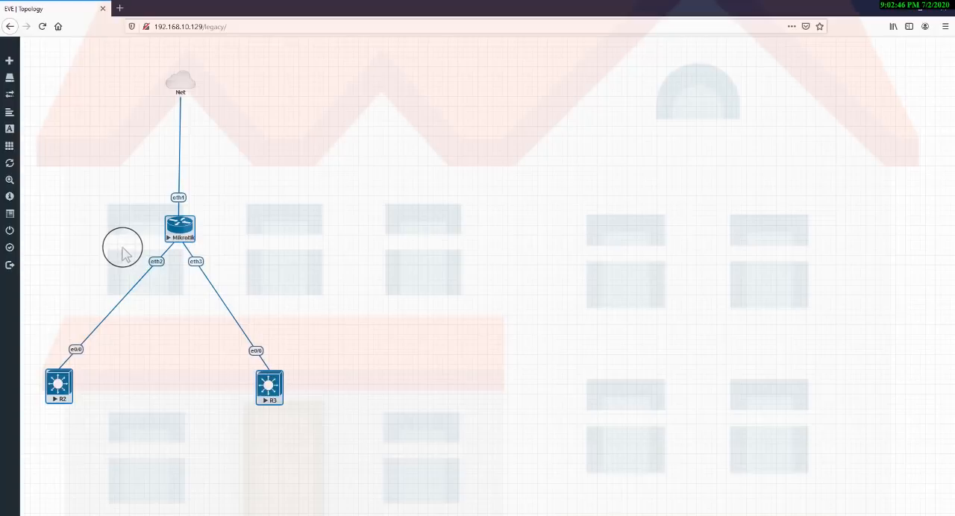
drag(122, 247, 184, 284)
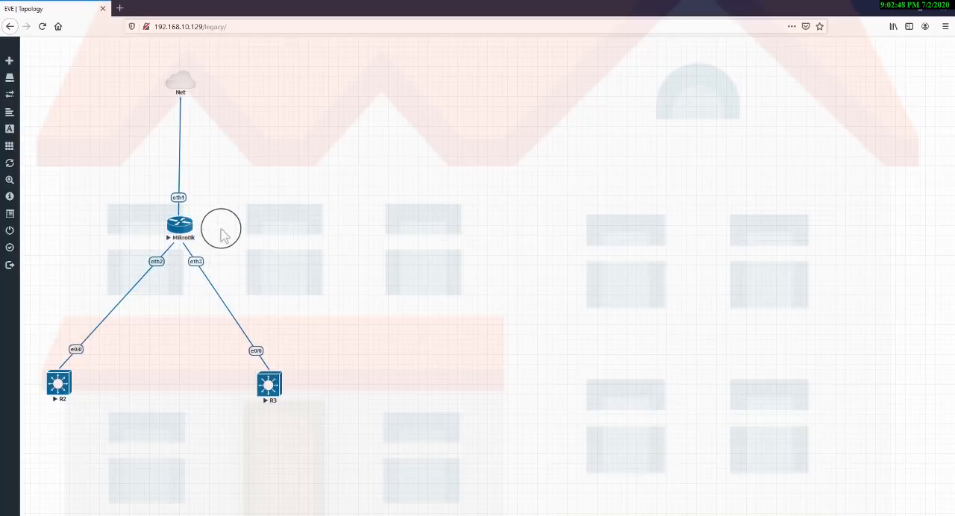
drag(216, 237, 185, 278)
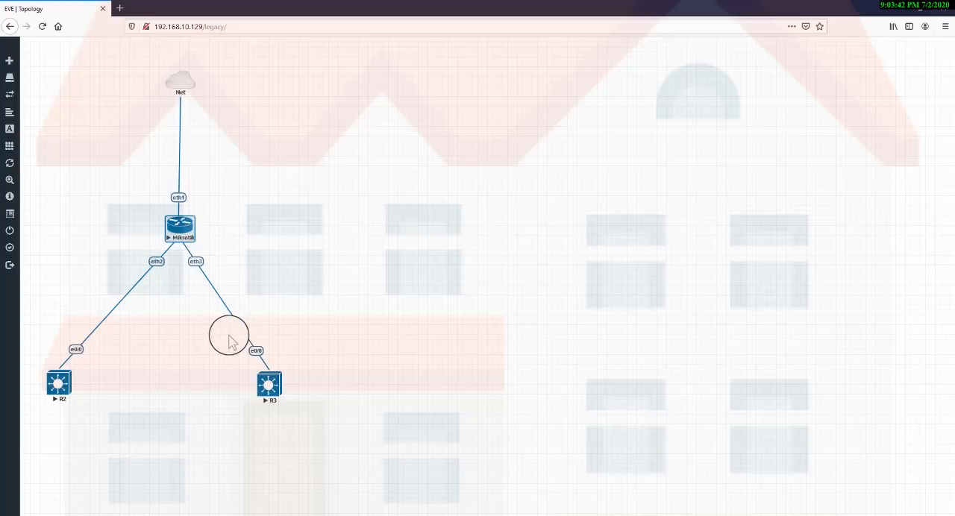
drag(229, 336, 330, 412)
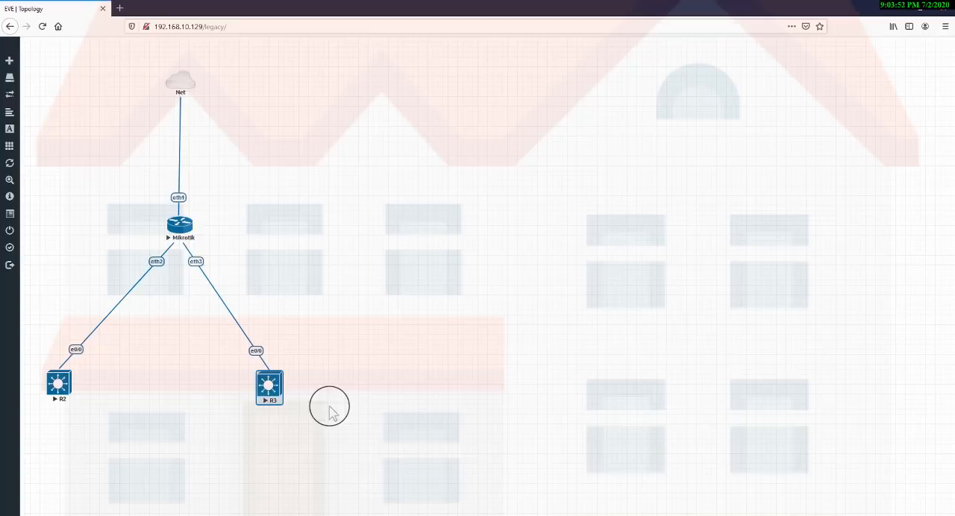
drag(230, 335, 299, 381)
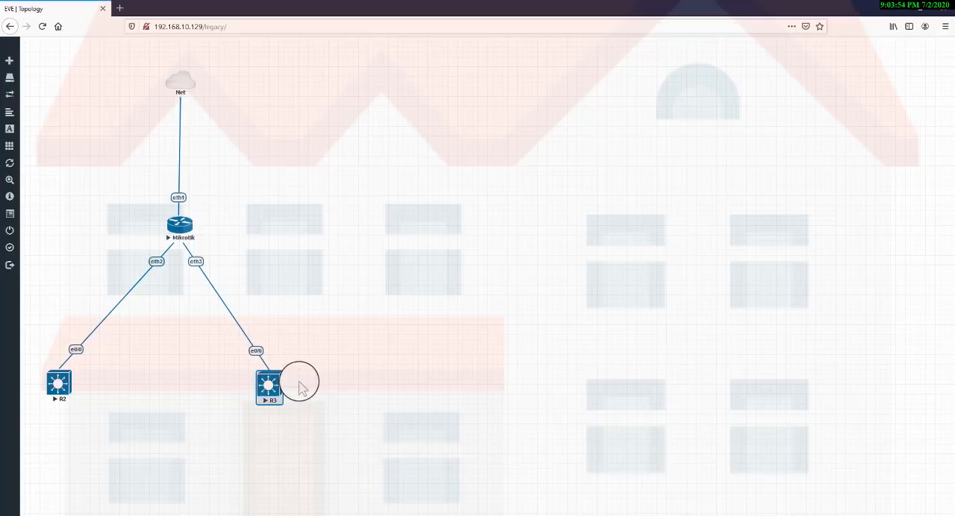
drag(46, 341, 100, 368)
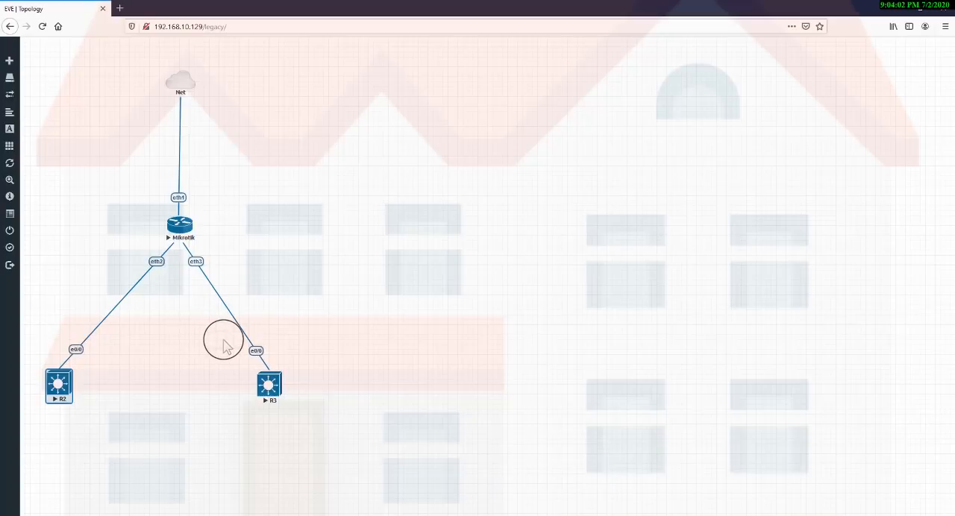
drag(223, 342, 329, 372)
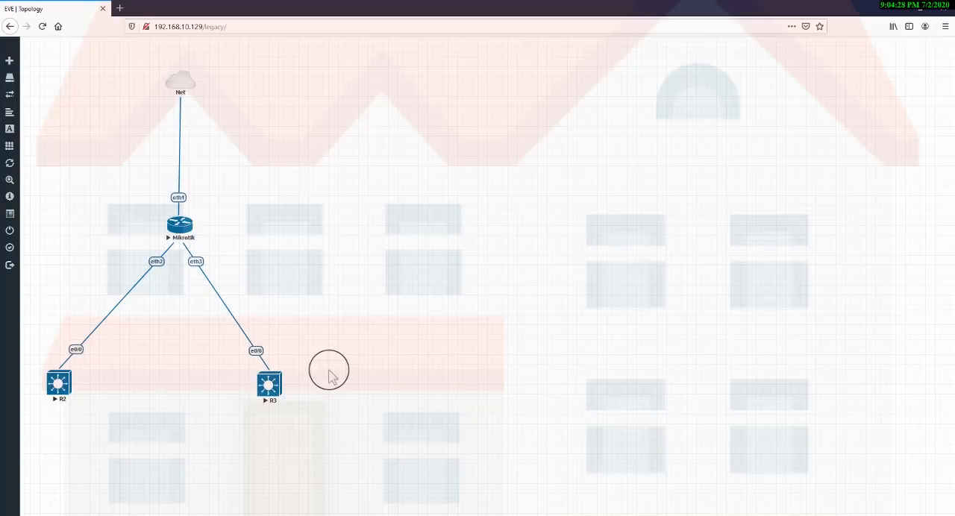
drag(221, 372, 311, 405)
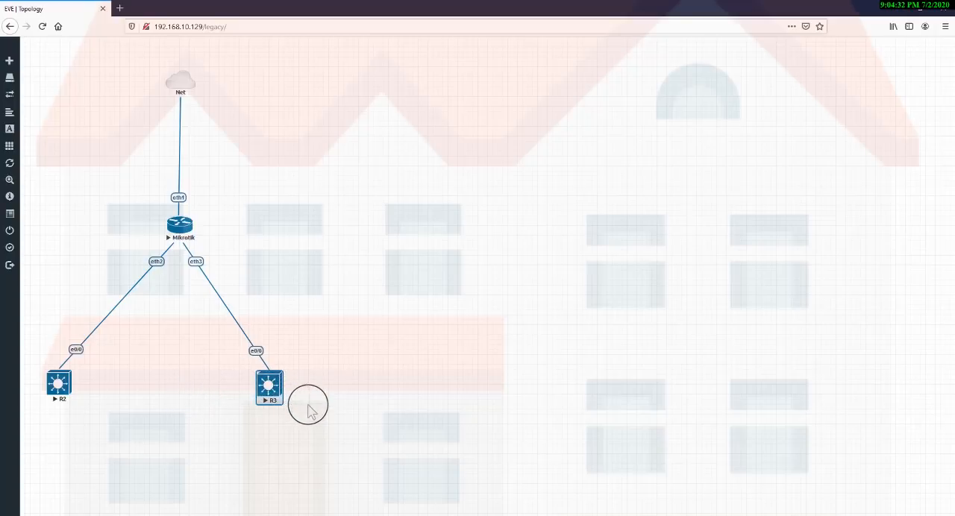
click(419, 414)
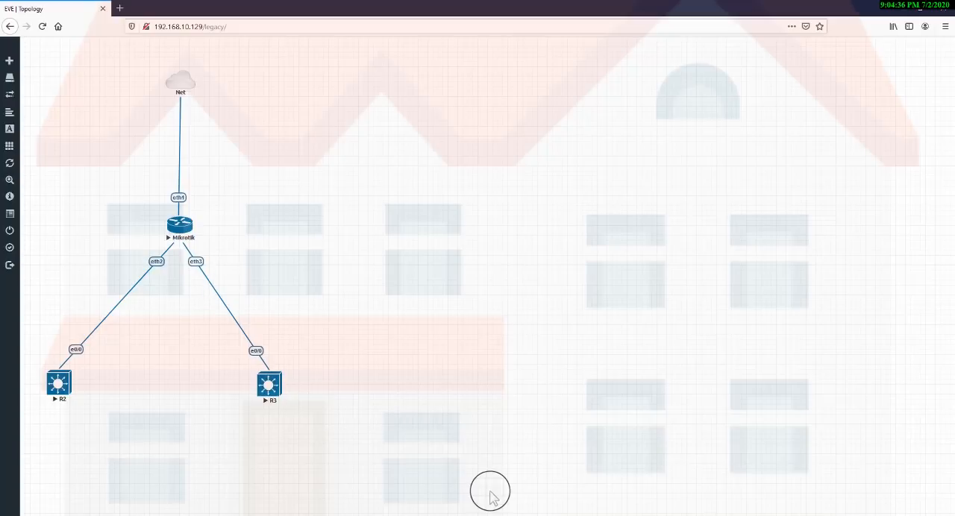
Switch to WinBox and review the VLAN ID and parent interface of vlan10, vlan20 and vlan30.
click(622, 511)
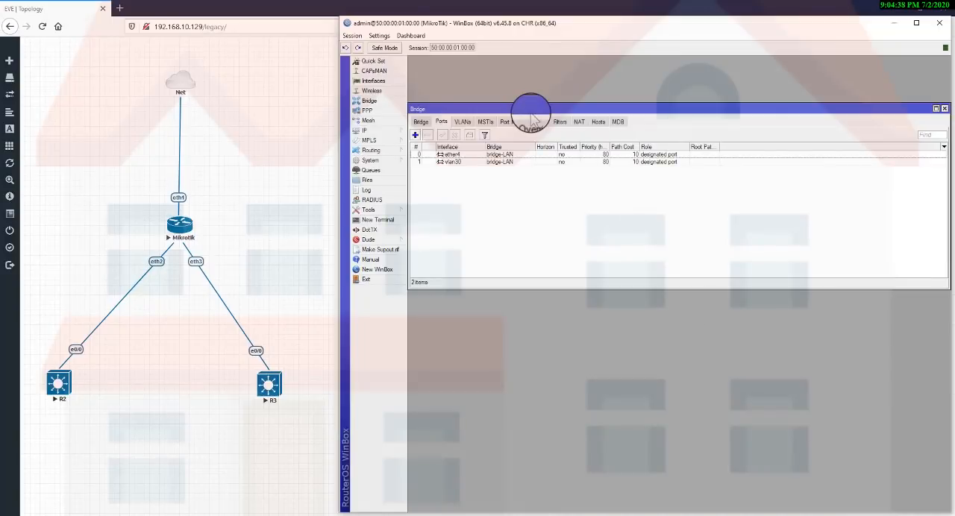
click(373, 81)
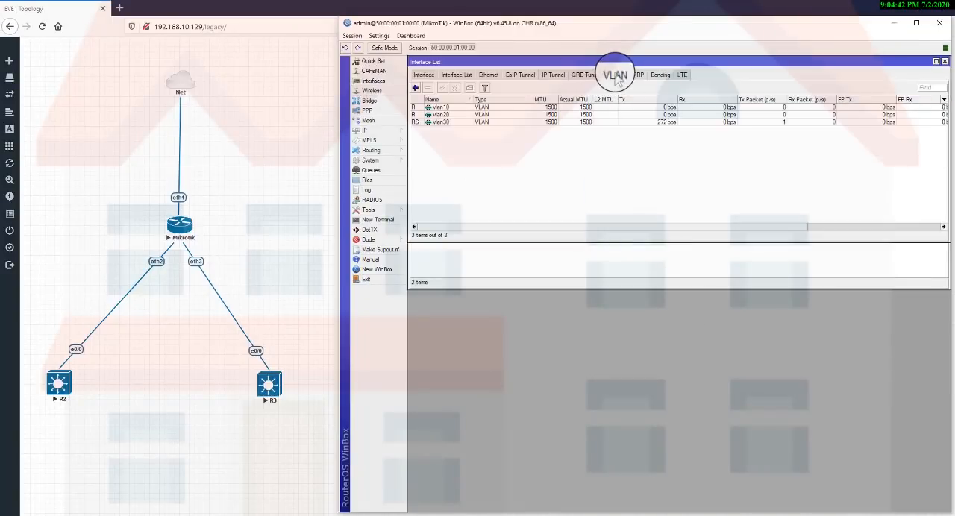
click(463, 109)
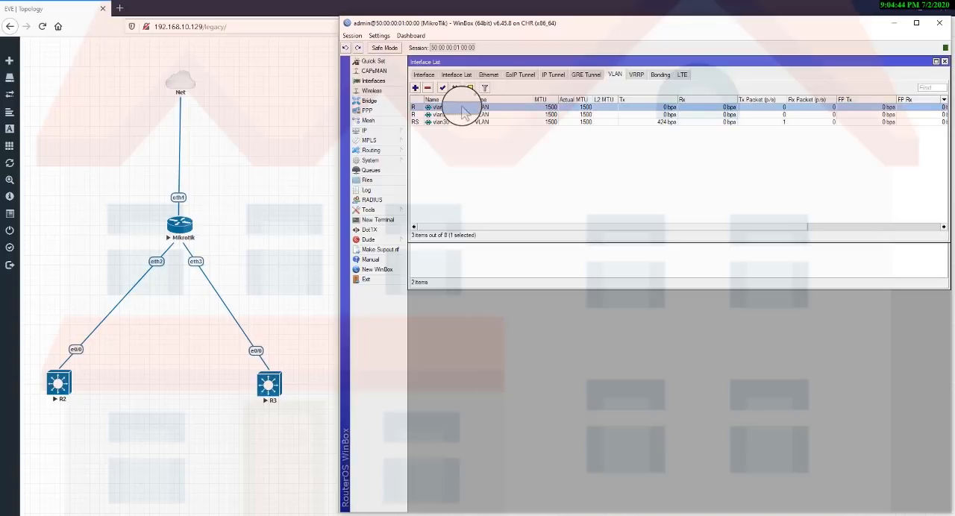
key(Down)
key(Down)
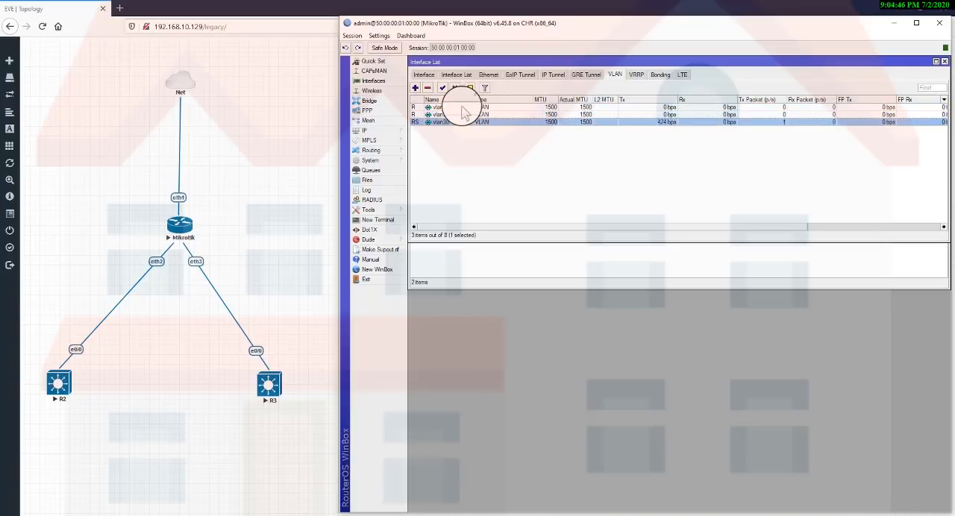
double_click(463, 109)
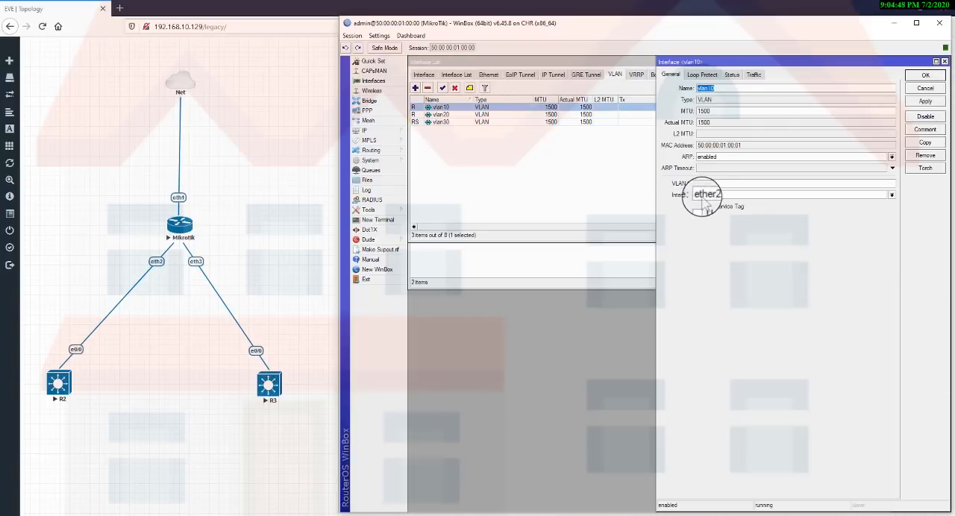
key(Escape)
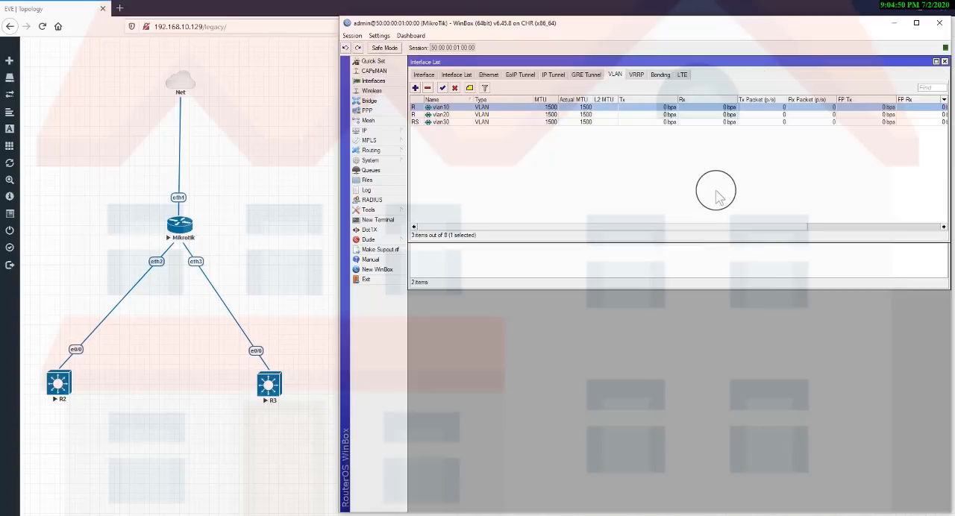
double_click(470, 114)
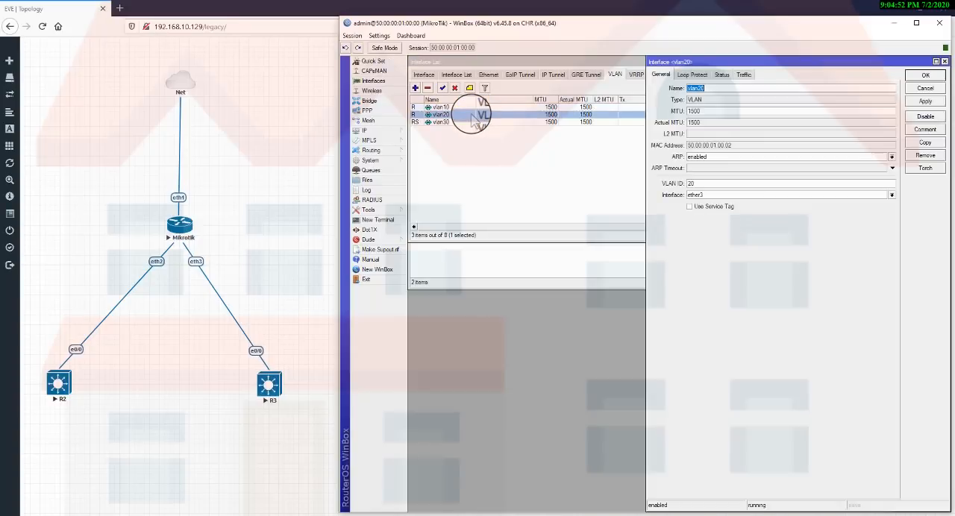
key(Escape)
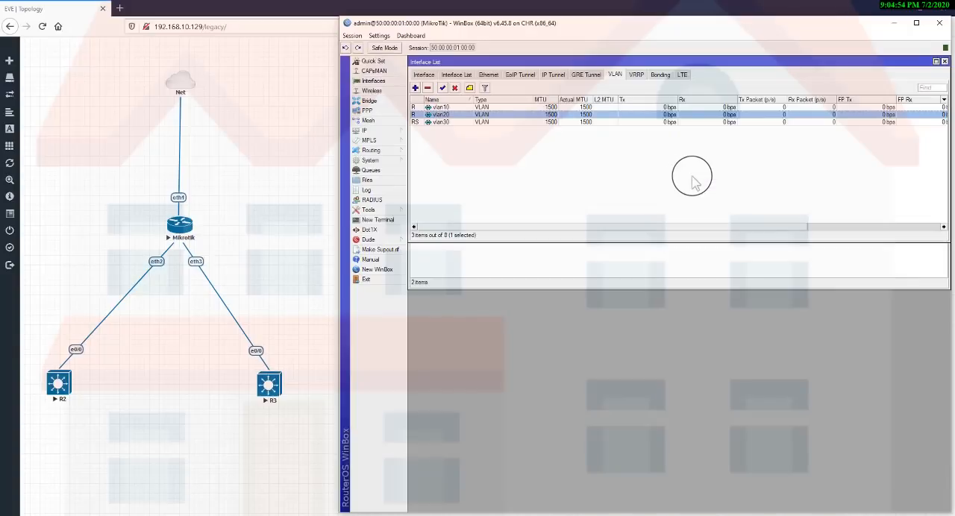
double_click(455, 123)
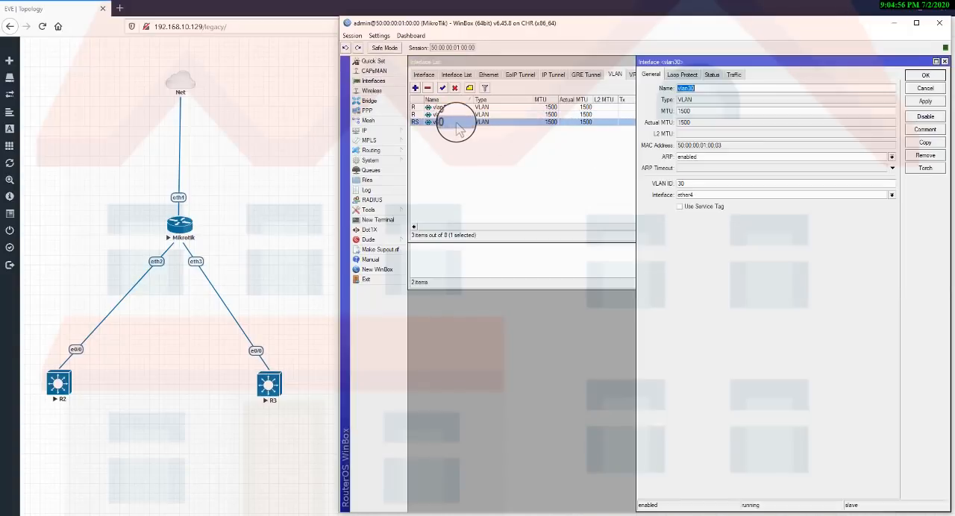
click(803, 195)
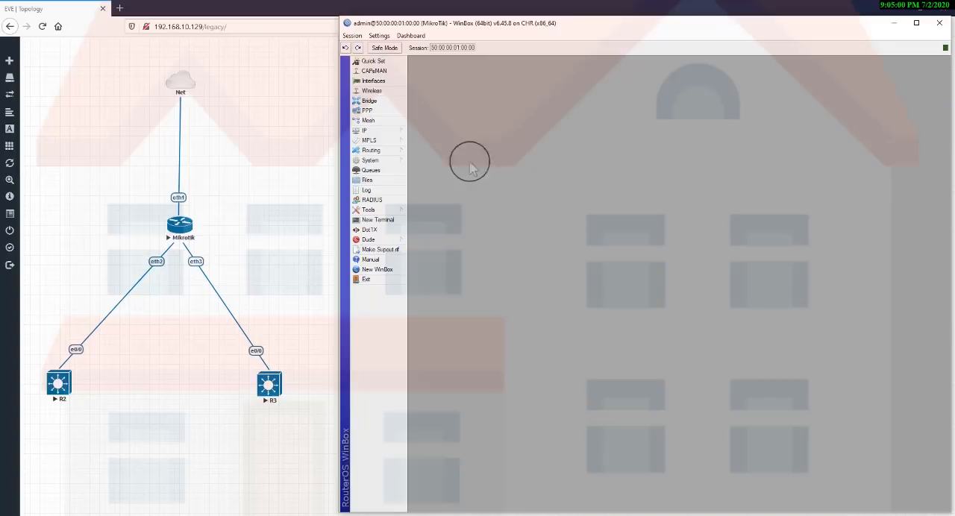
Open the MikroTik DHCP server list and review the dhcp1 and dhcp2 entries.
click(403, 131)
click(437, 193)
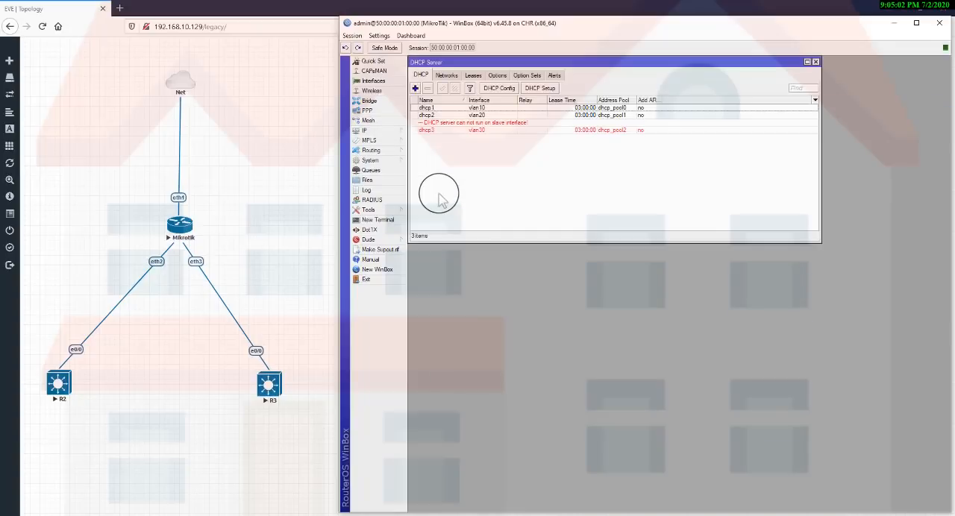
click(454, 109)
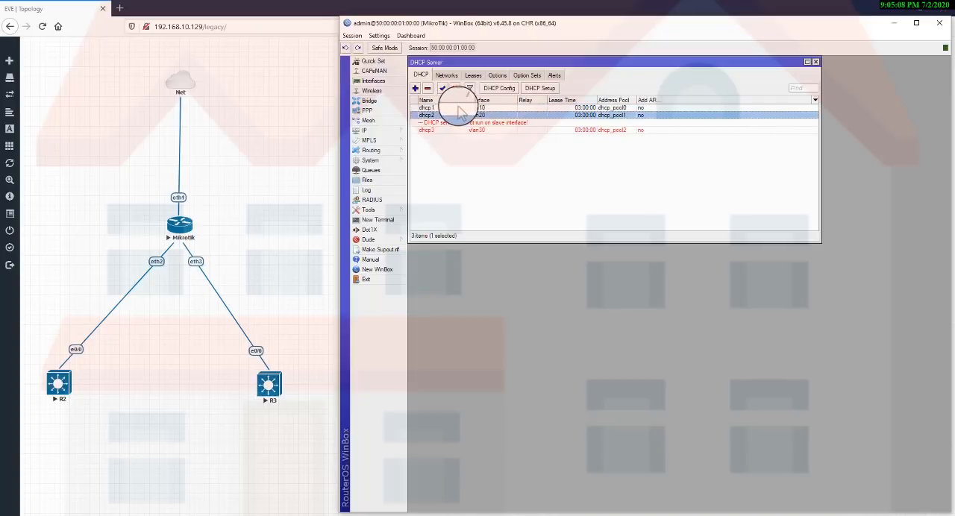
click(463, 115)
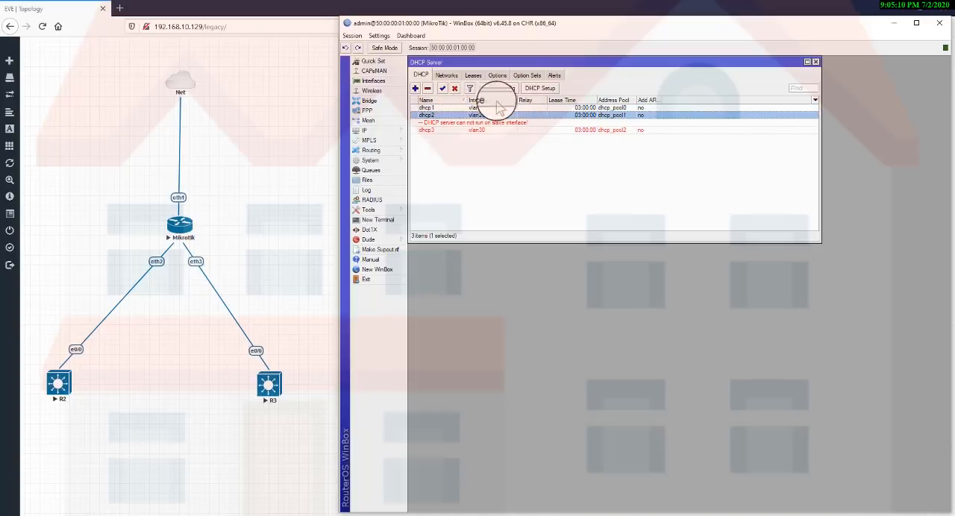
click(537, 90)
key(Escape)
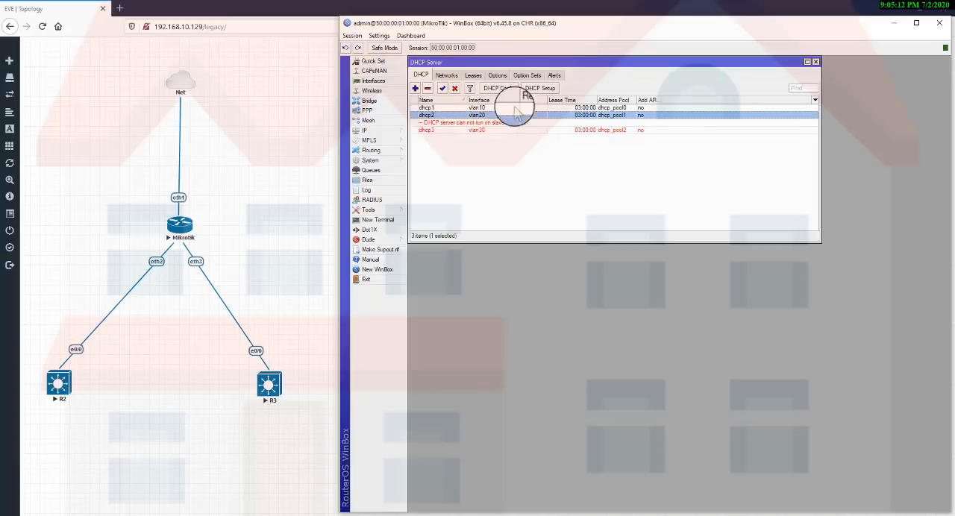
Set the interface of the dhcp3 server to bridge-LAN and save the change.
double_click(482, 130)
click(485, 131)
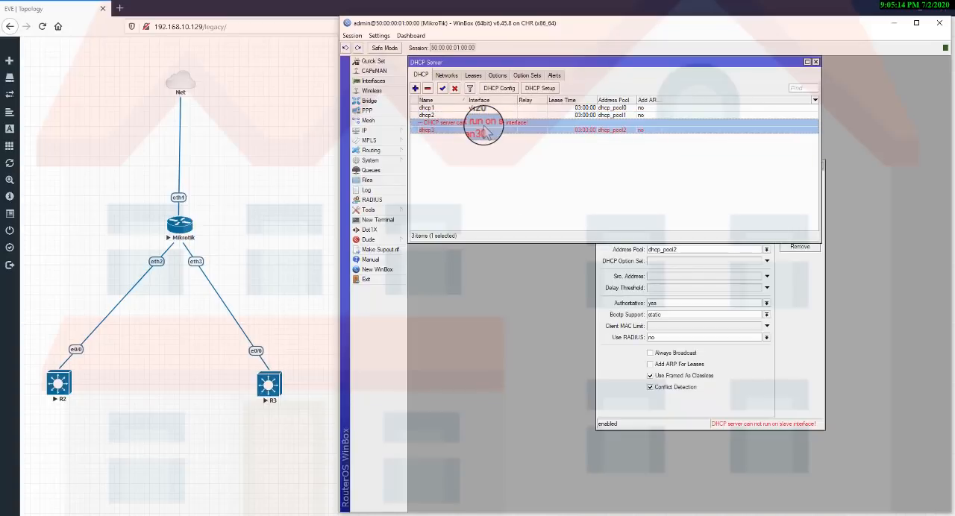
click(618, 287)
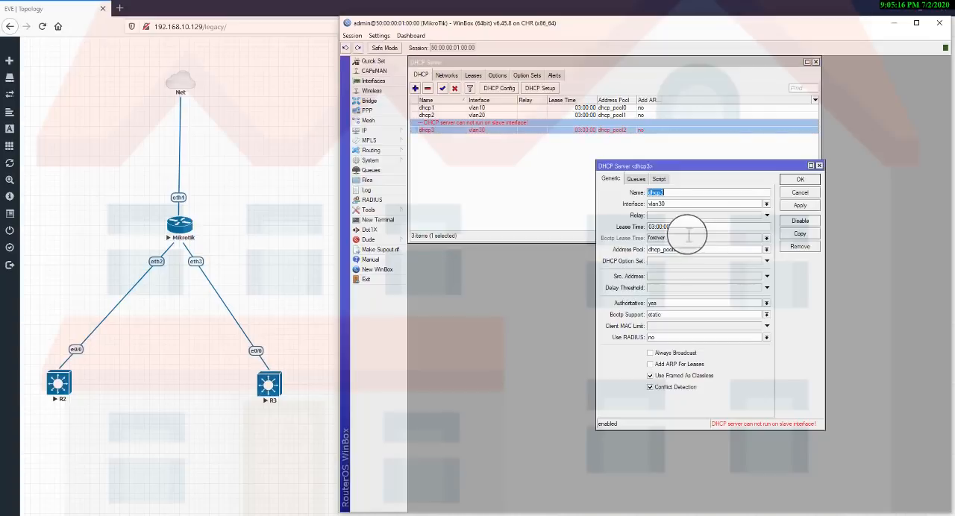
click(770, 204)
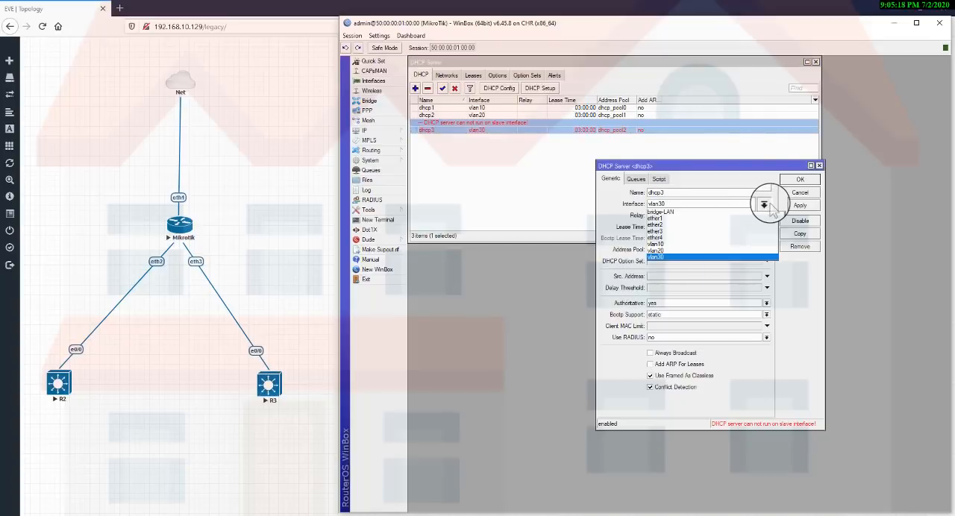
click(693, 213)
click(800, 206)
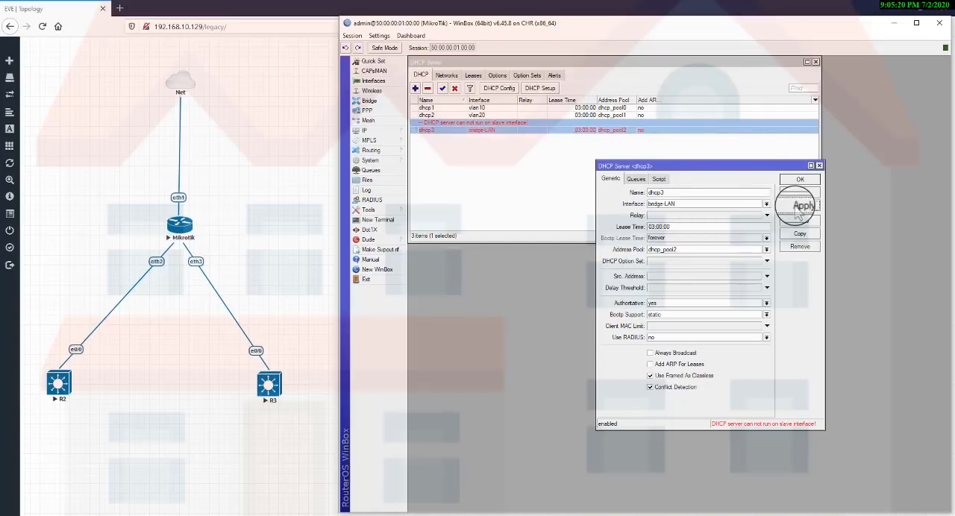
click(811, 181)
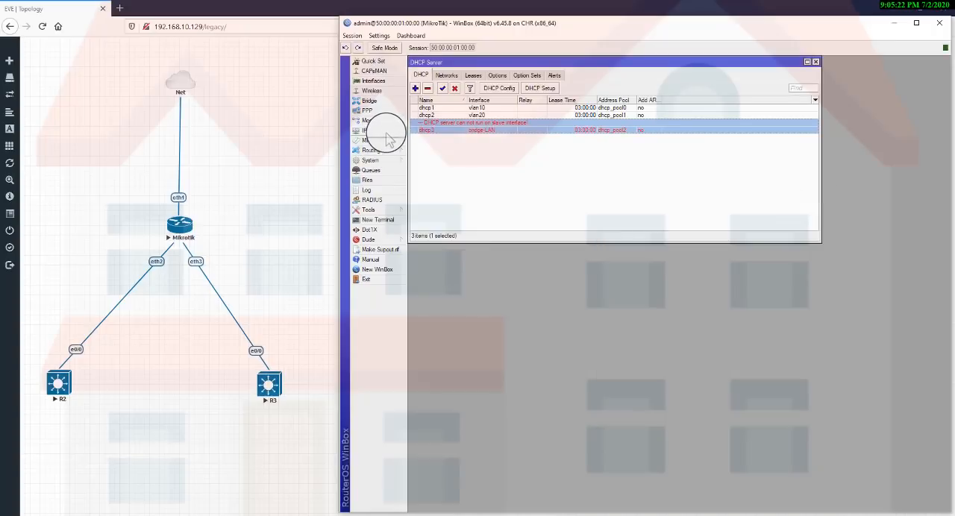
Assign the IP address 10.5.70.1/24 to the bridge-LAN interface and close the address list.
click(377, 131)
click(446, 153)
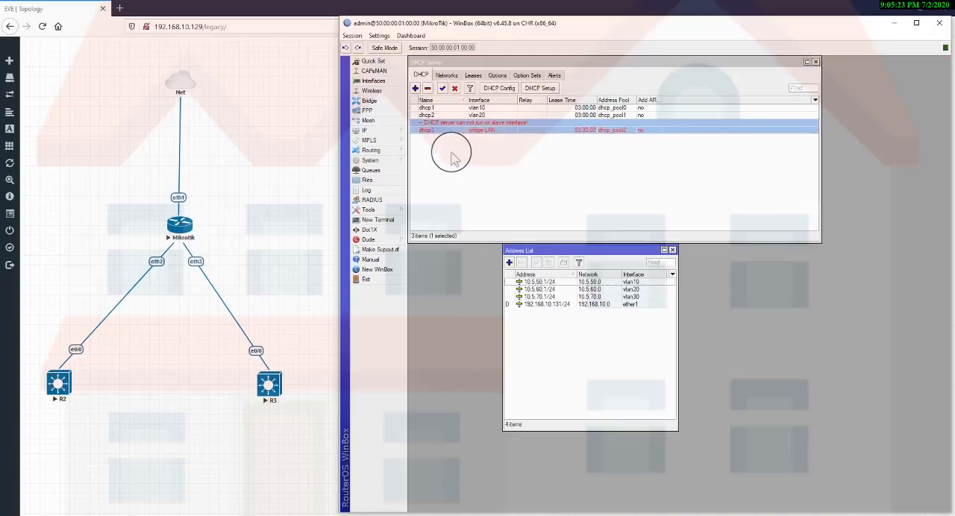
double_click(593, 298)
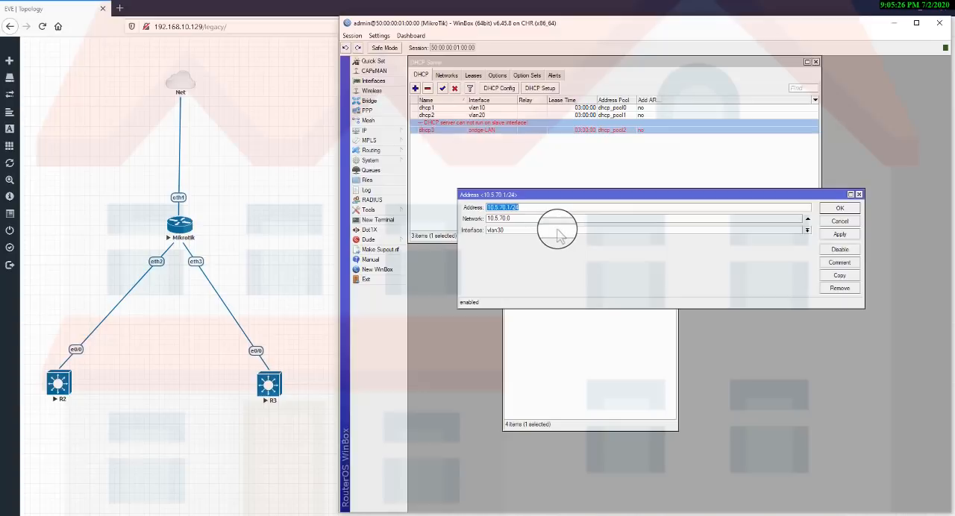
click(559, 232)
click(515, 237)
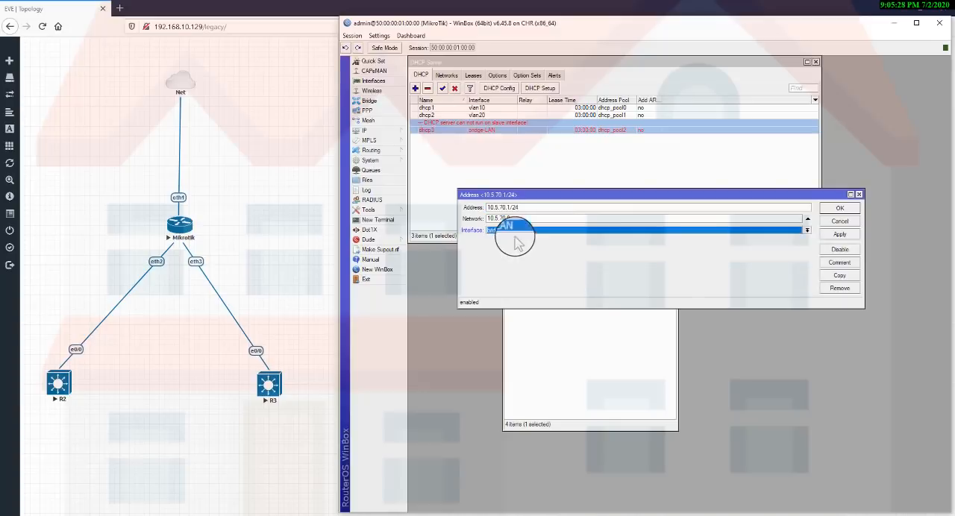
click(836, 236)
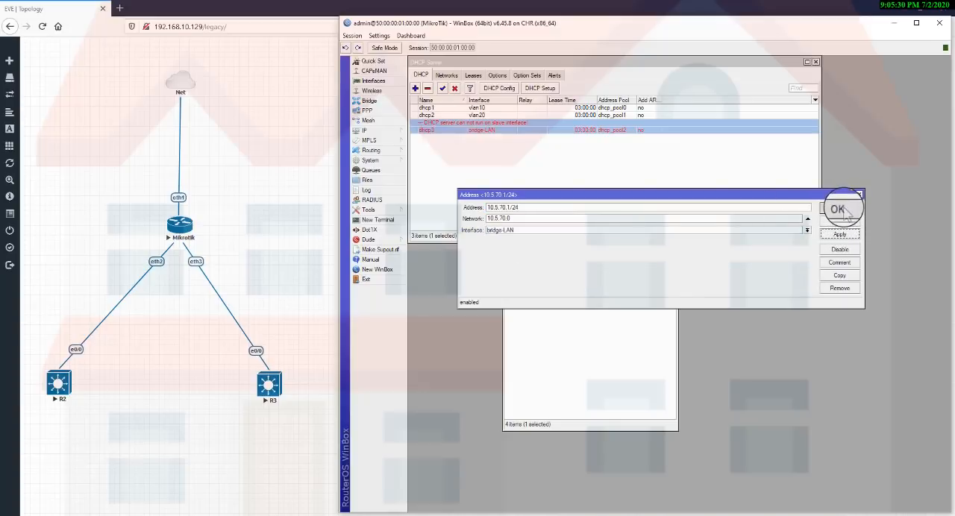
click(839, 208)
click(672, 250)
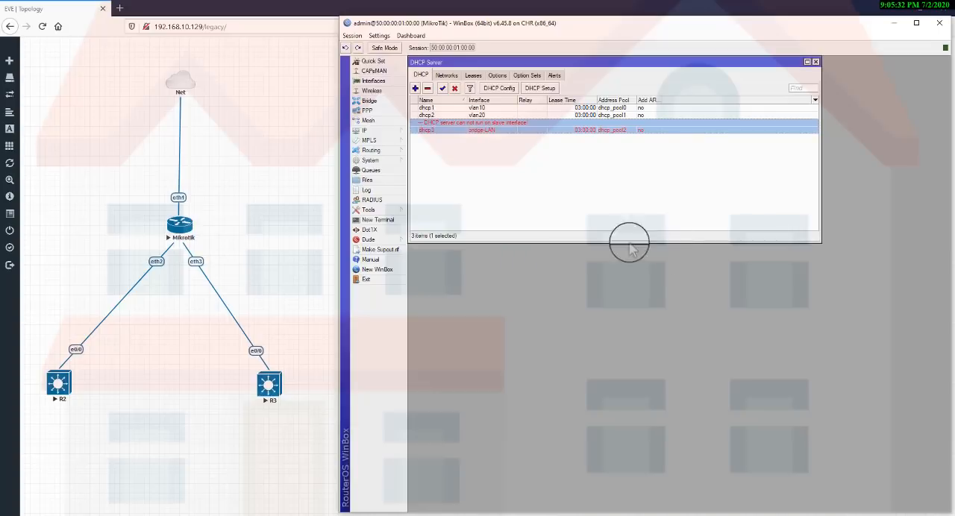
Disable and re-enable the dhcp3 server, and check the settings of the 10.5.70.0/24 DHCP network.
click(458, 87)
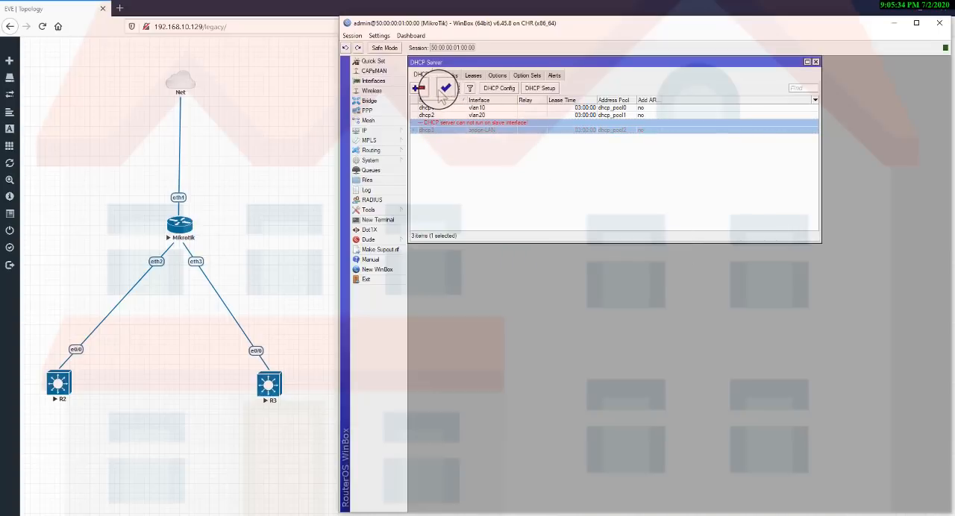
click(443, 89)
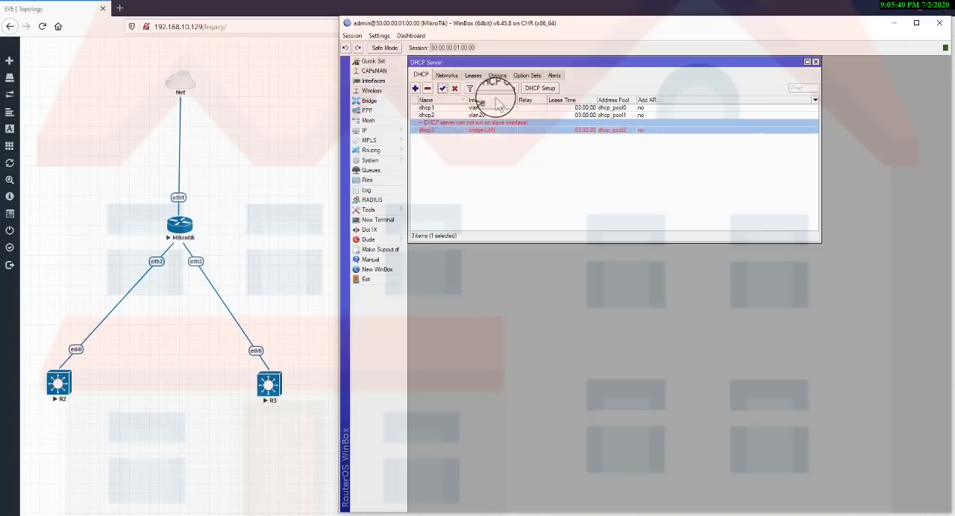
click(452, 77)
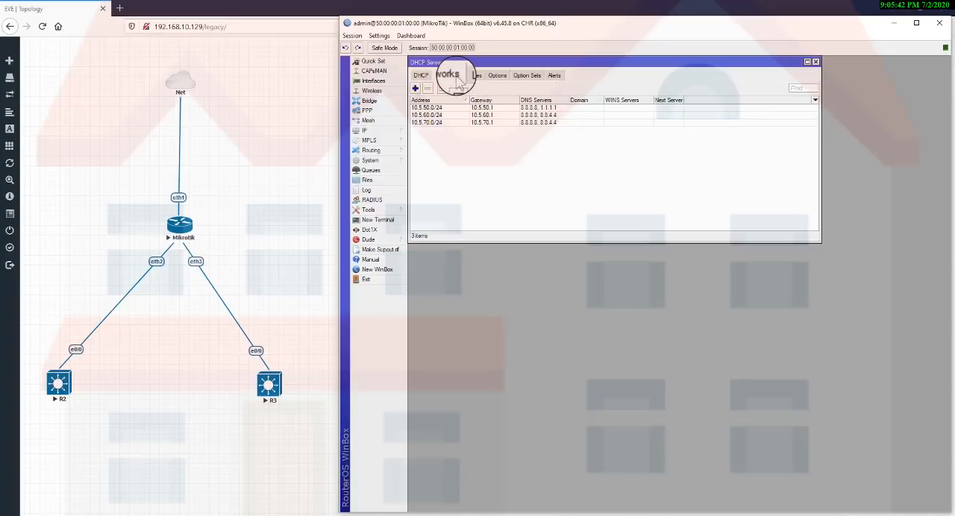
double_click(445, 124)
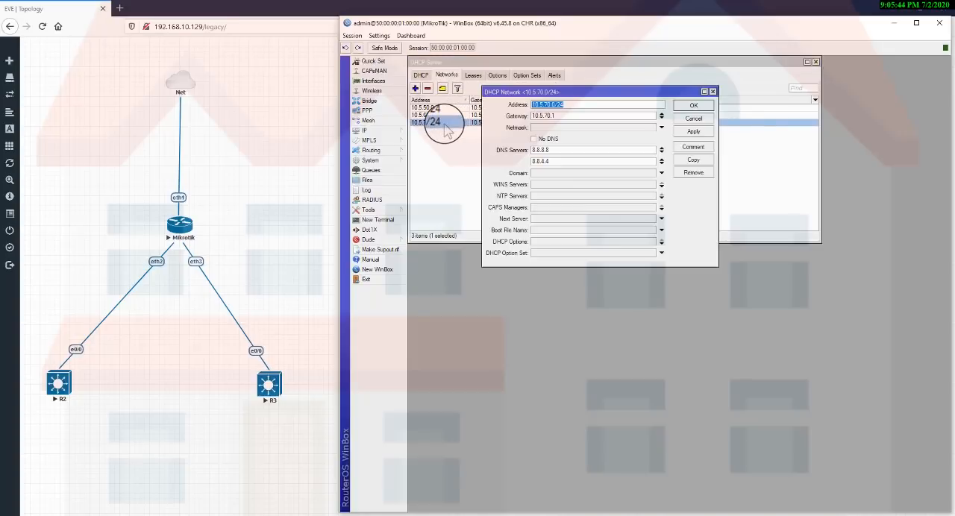
key(Escape)
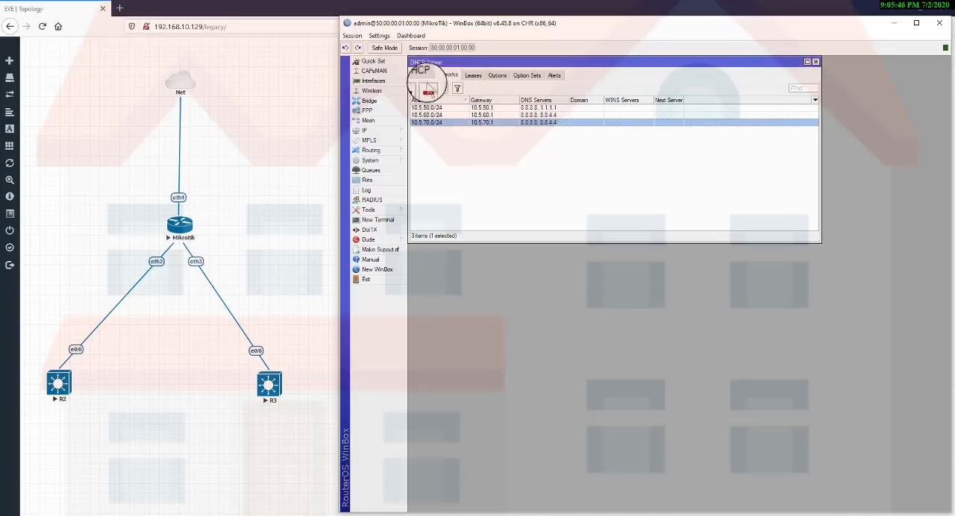
Reopen the dhcp3 server settings, reselect bridge-LAN as its interface and apply it.
click(422, 75)
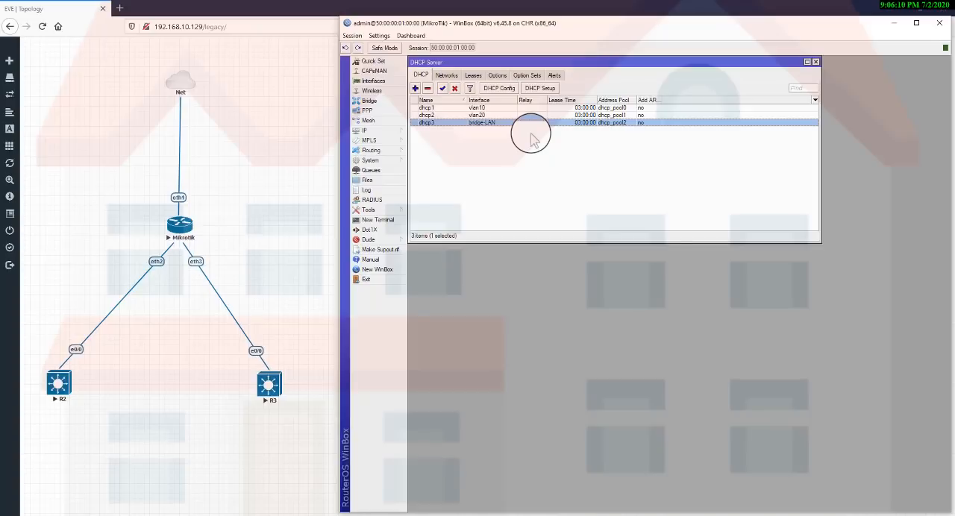
double_click(468, 121)
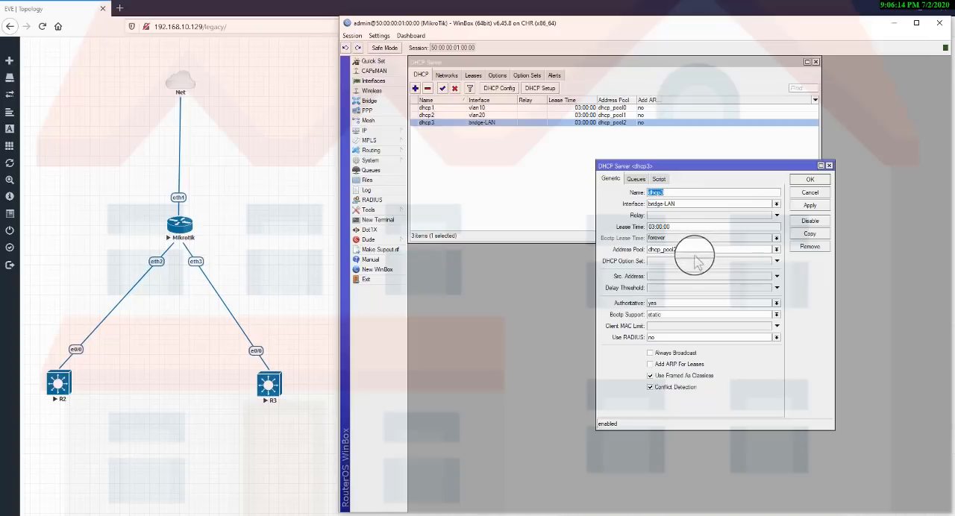
click(731, 203)
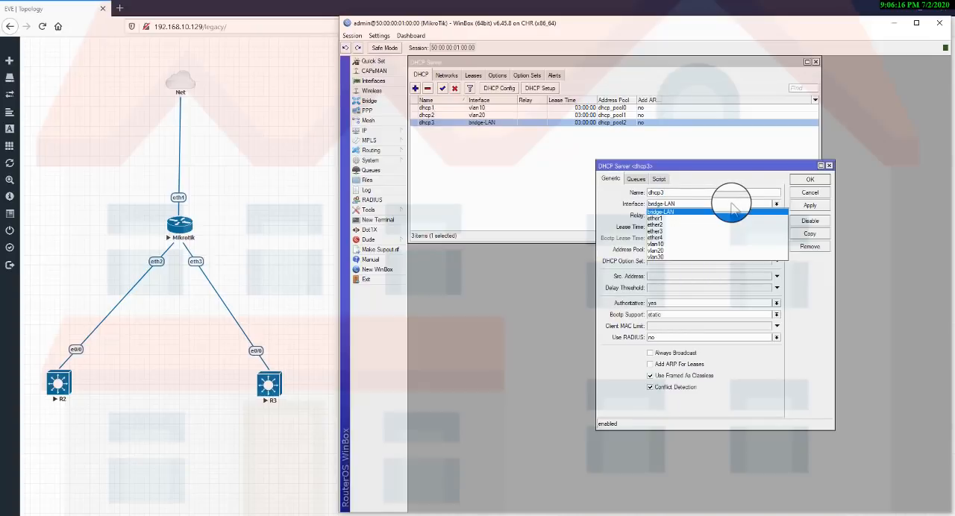
click(731, 211)
click(810, 205)
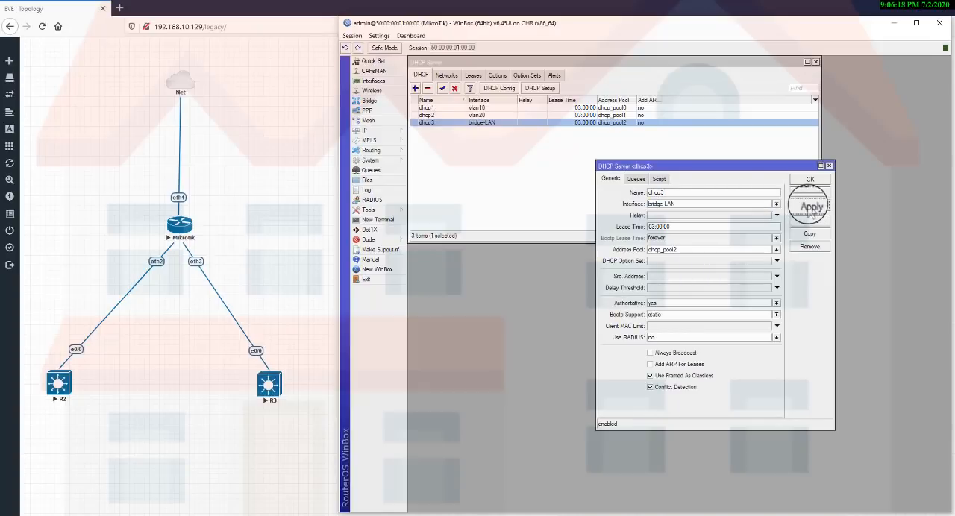
Reselect bridge-LAN as the interface of the 10.5.70.1/24 address, save it, and close the open configuration windows.
click(810, 180)
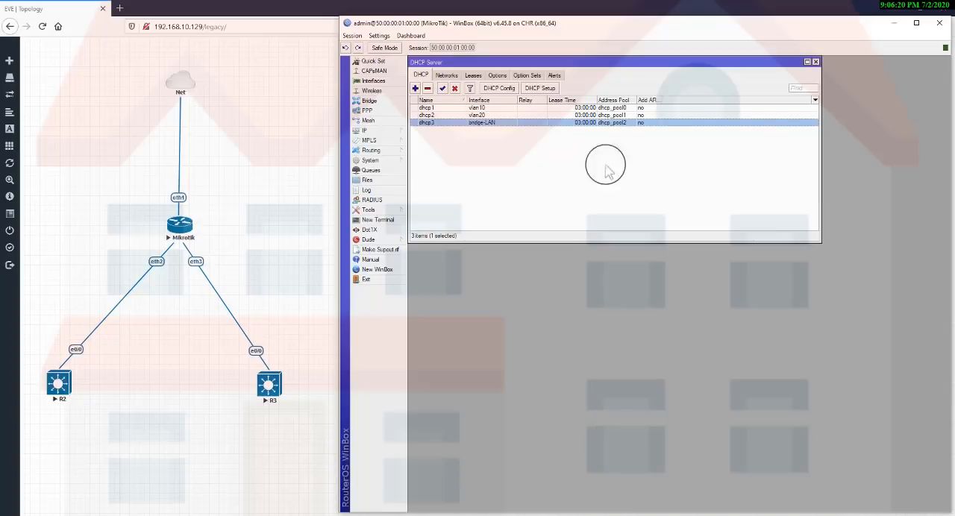
click(383, 131)
click(419, 138)
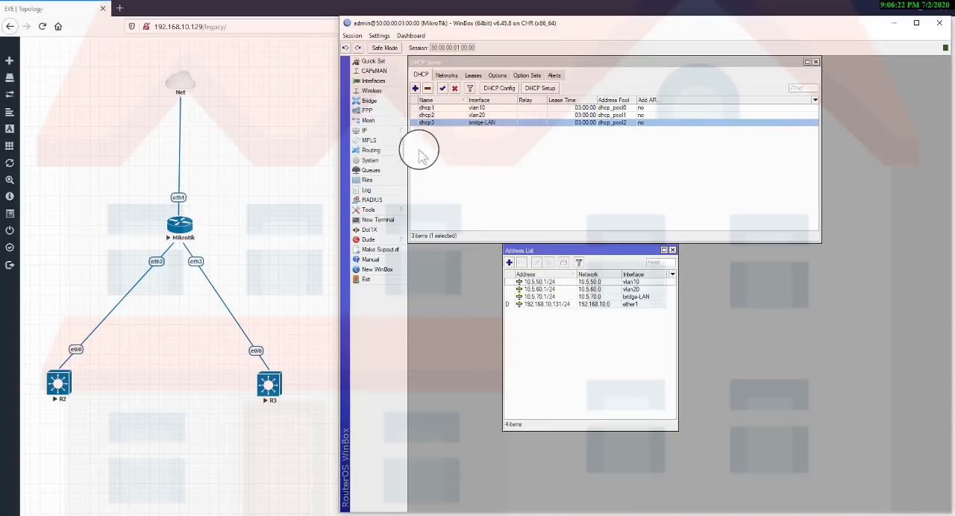
double_click(561, 297)
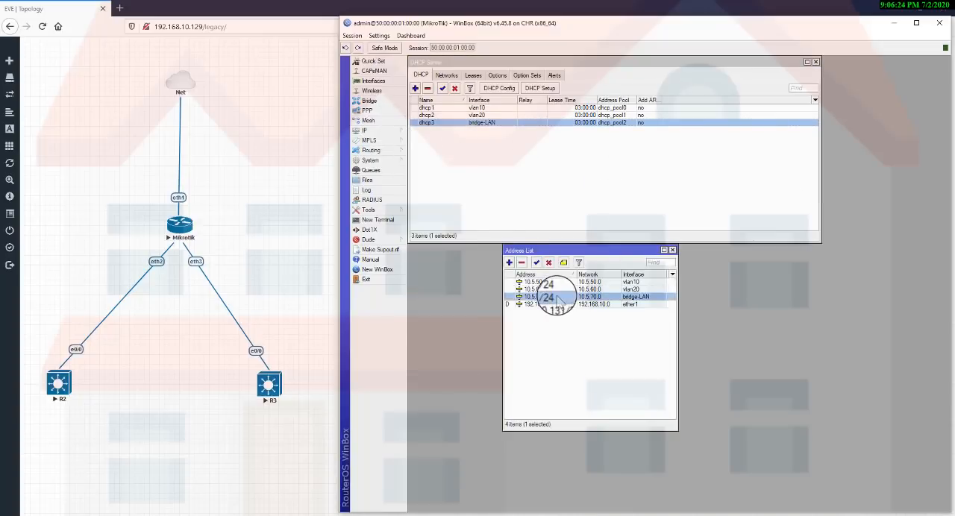
click(558, 229)
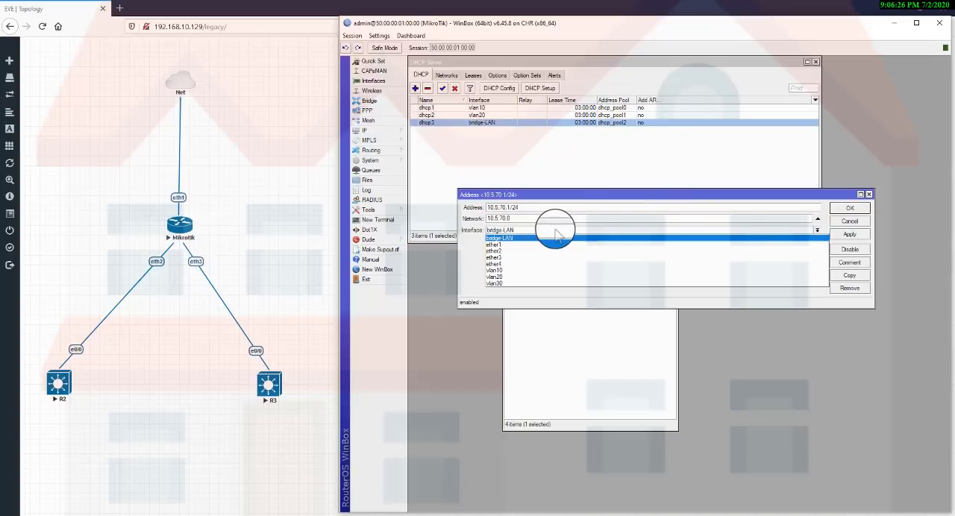
click(558, 233)
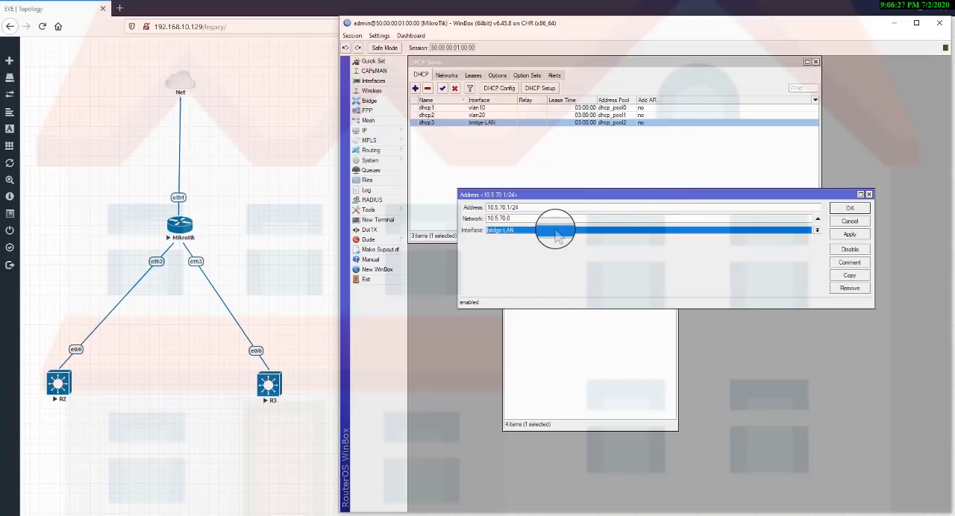
click(842, 210)
key(Escape)
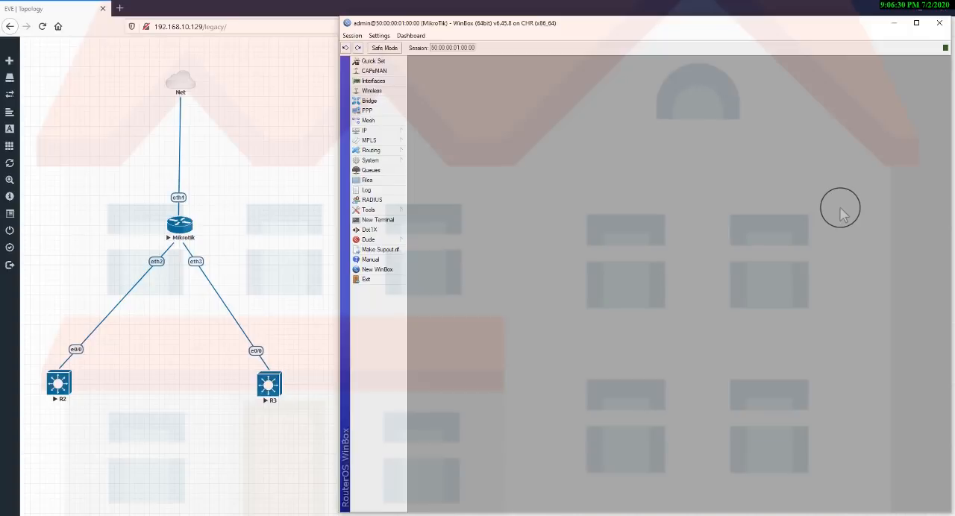
click(568, 513)
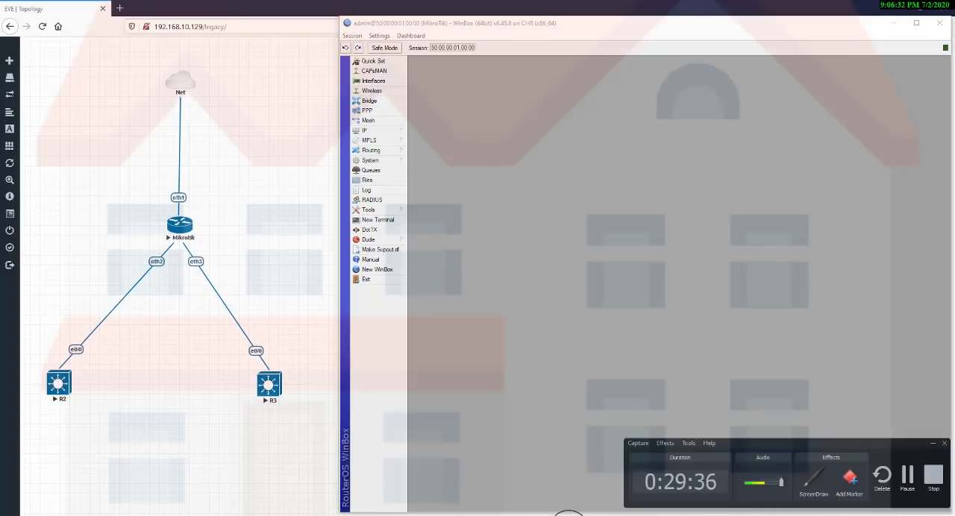
click(668, 353)
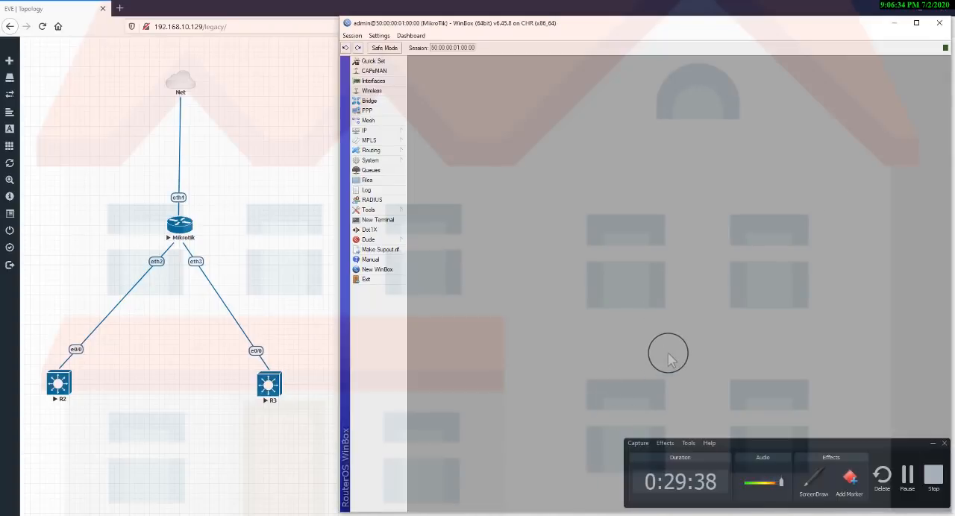
click(933, 443)
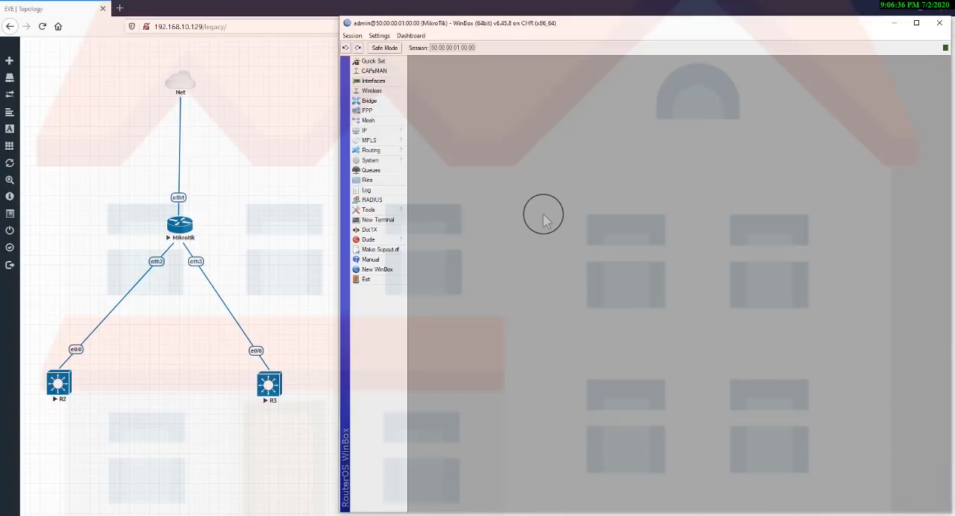
Start a new firewall NAT rule in the srcnat chain with source address 10.5.50.0/24.
click(388, 131)
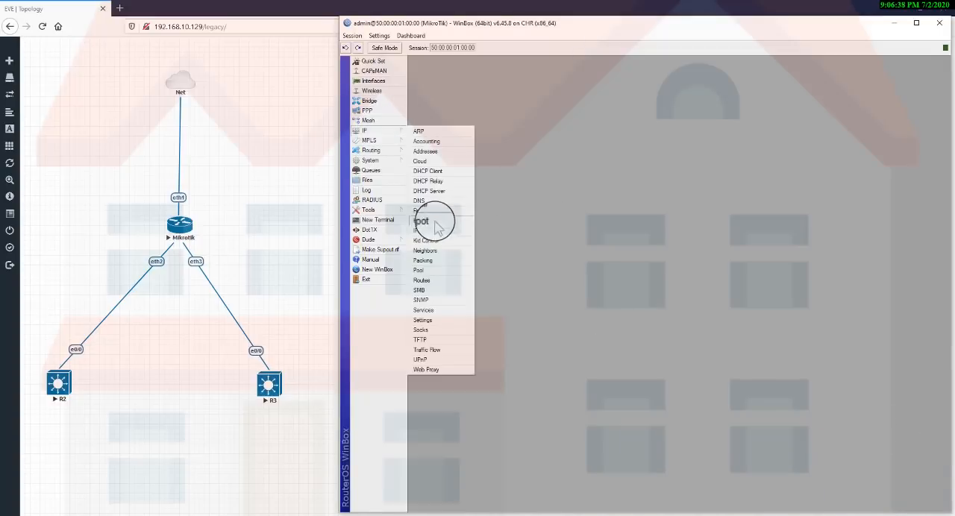
click(439, 211)
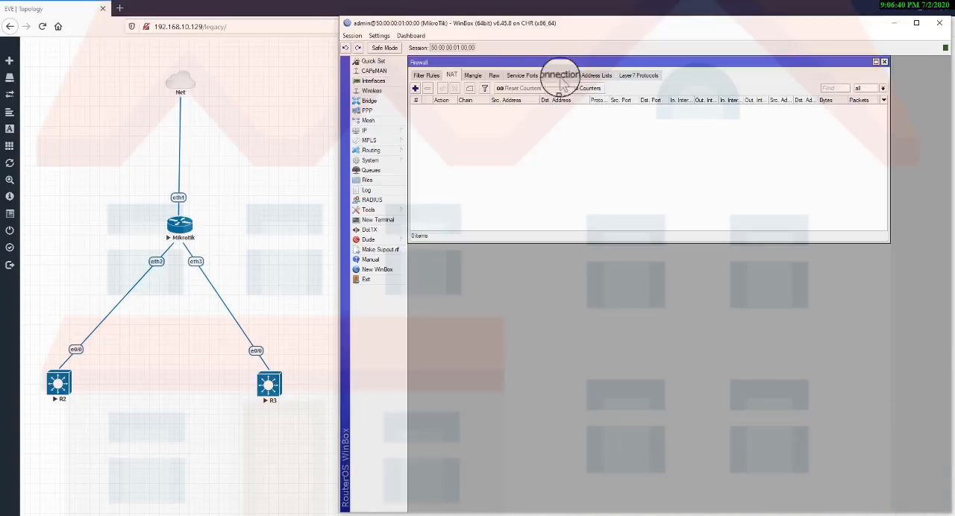
click(417, 90)
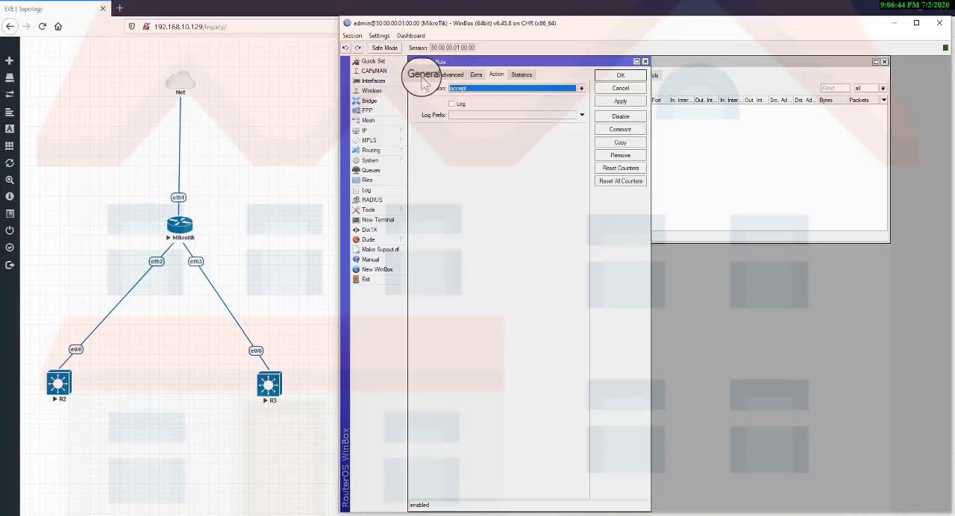
click(422, 76)
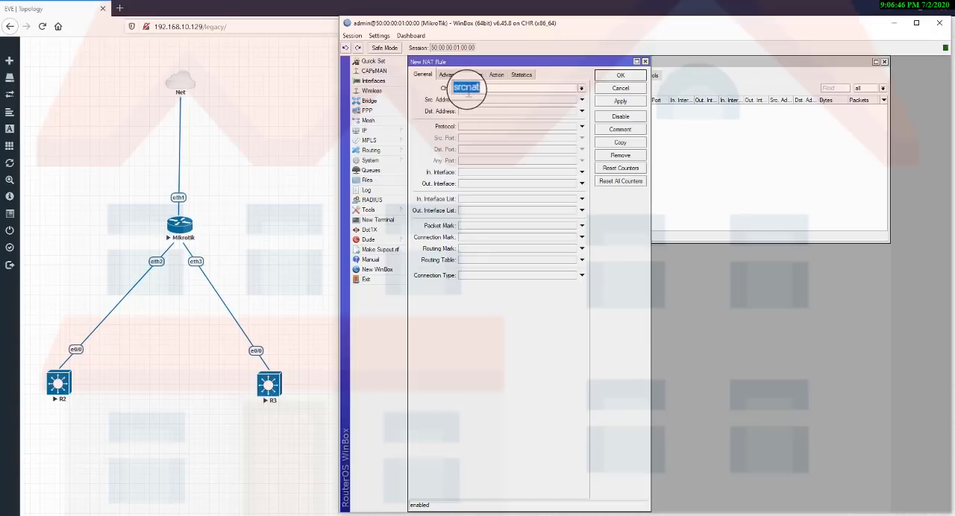
click(580, 89)
click(581, 88)
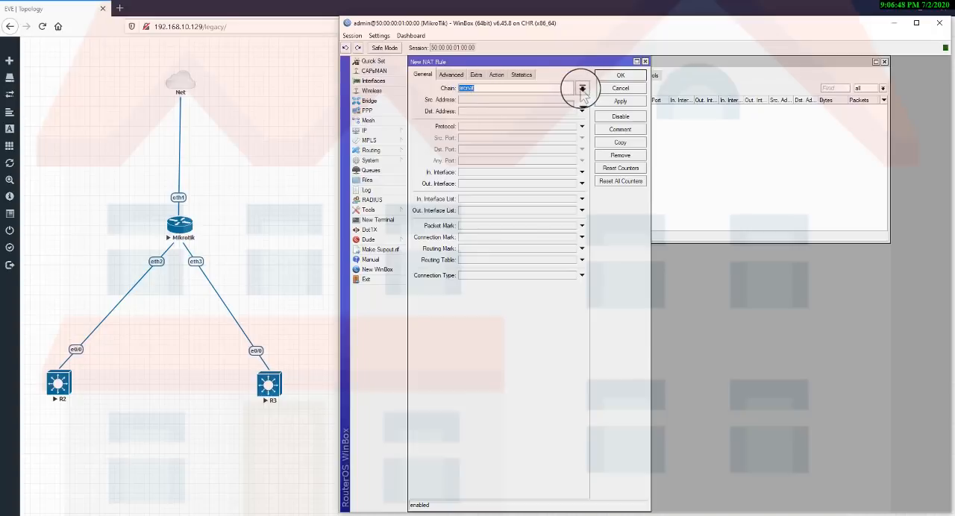
click(483, 102)
text(0.5.50)
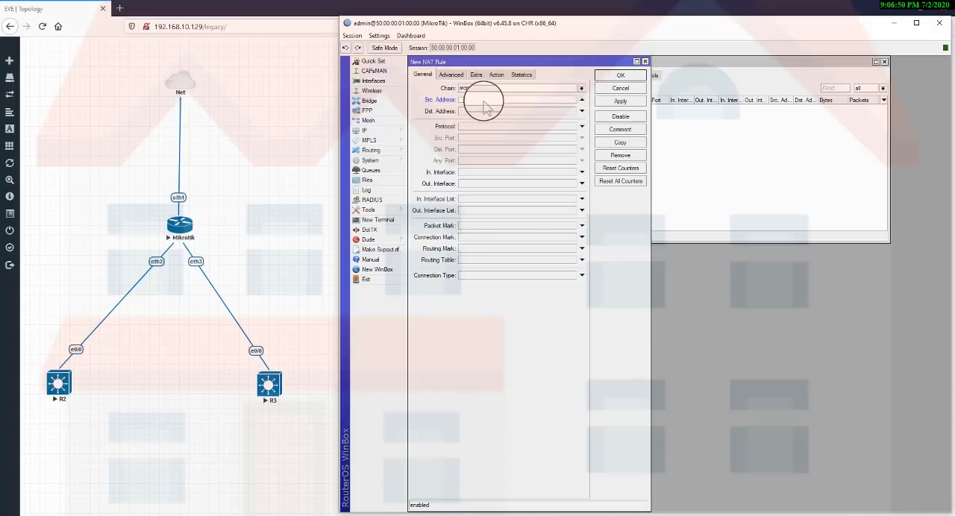
text(.50.0/24)
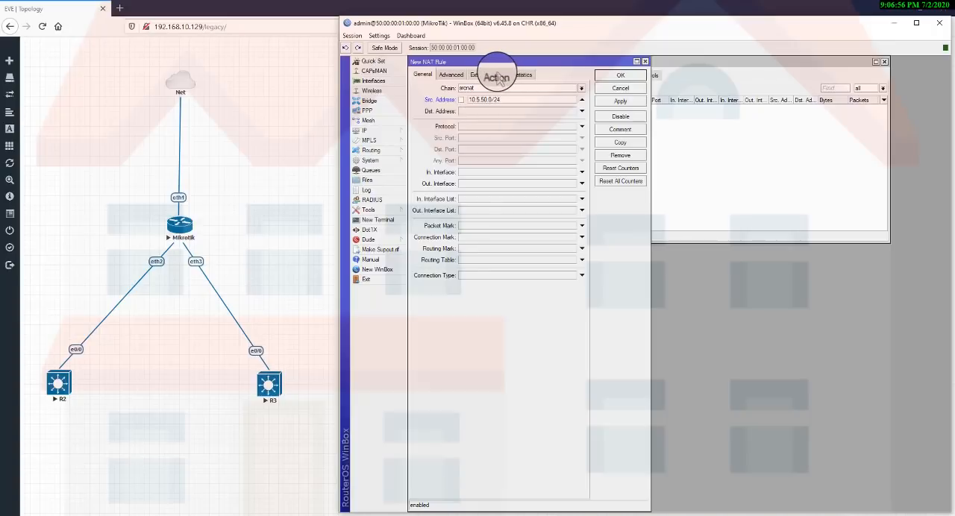
Set the action of the 10.5.50.0/24 NAT rule to masquerade and save the rule.
click(496, 75)
click(504, 89)
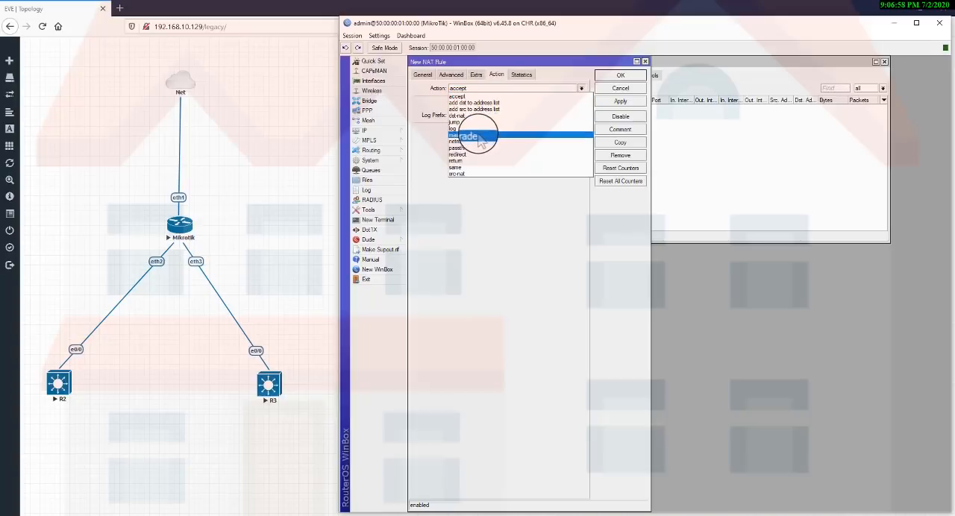
click(473, 135)
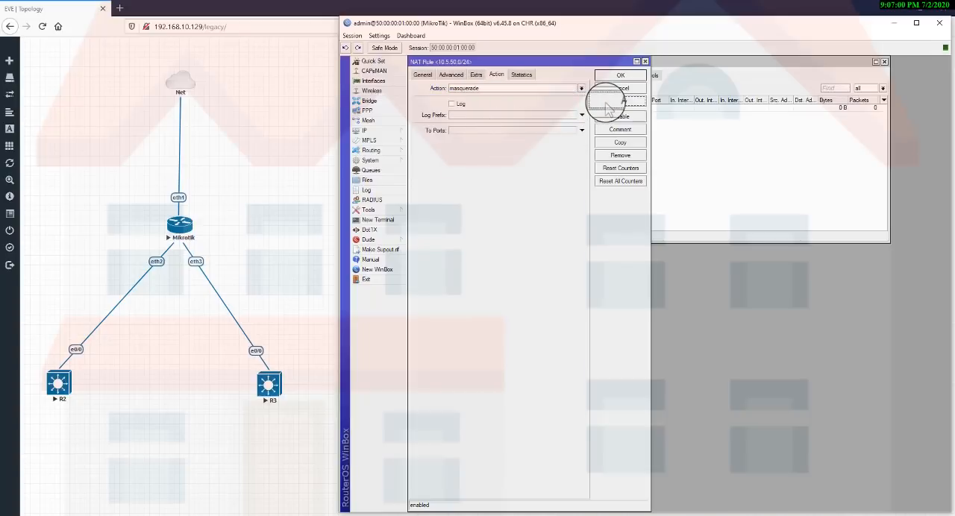
click(621, 75)
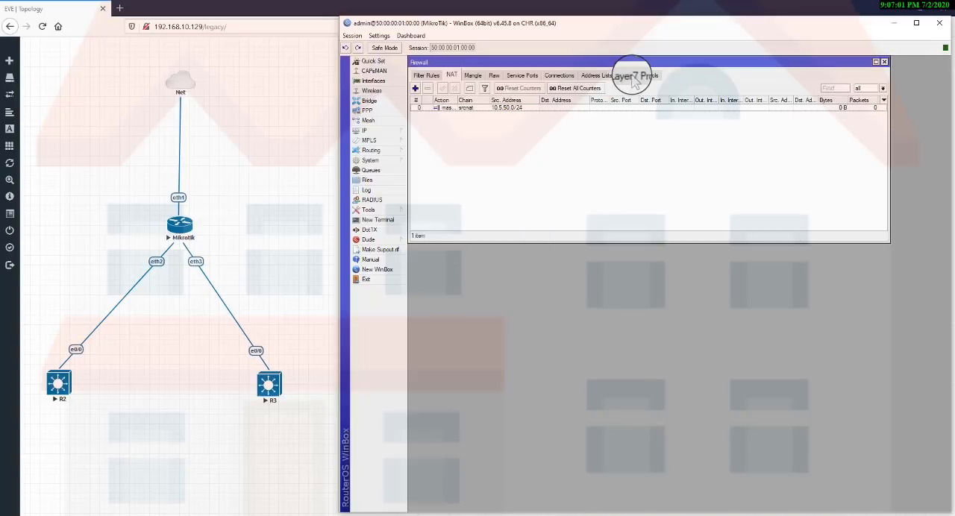
click(499, 109)
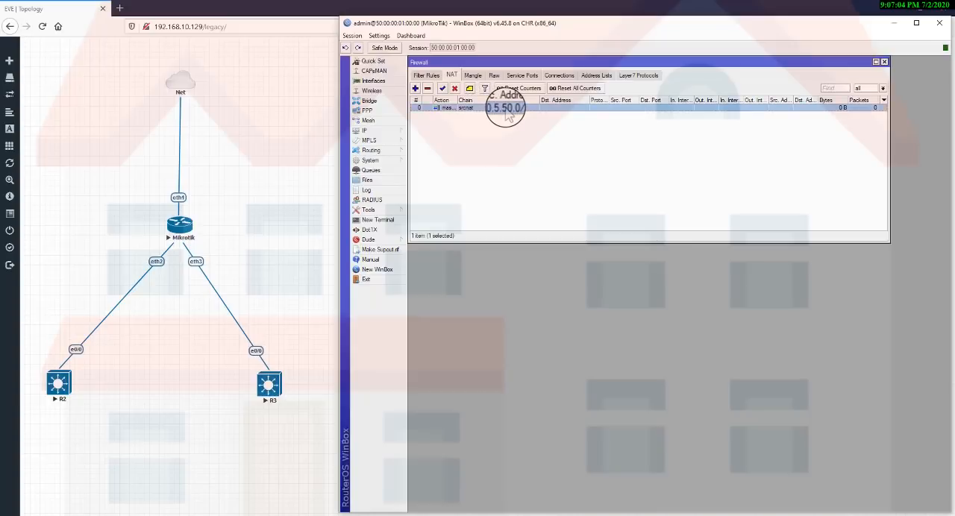
Add a second srcnat rule with source address 10.5.60.0/24 and the masquerade action.
click(415, 90)
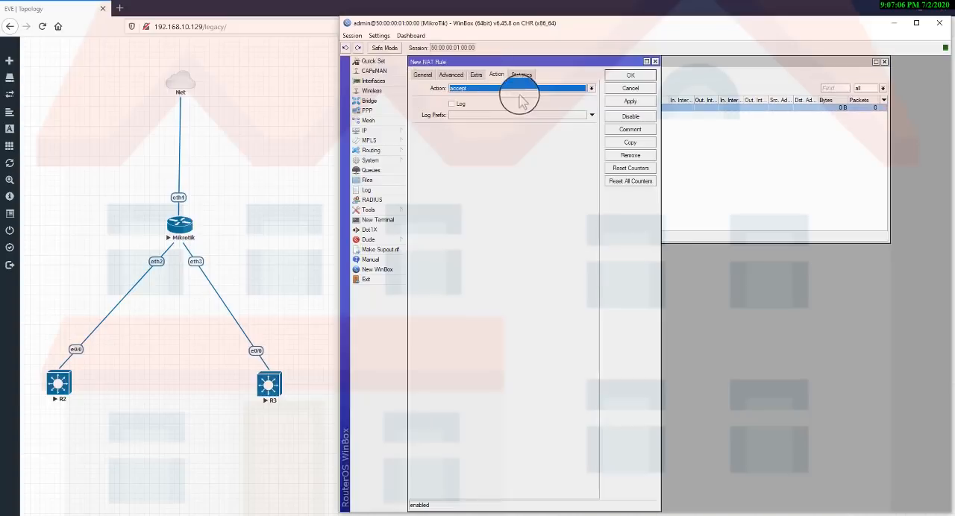
click(419, 75)
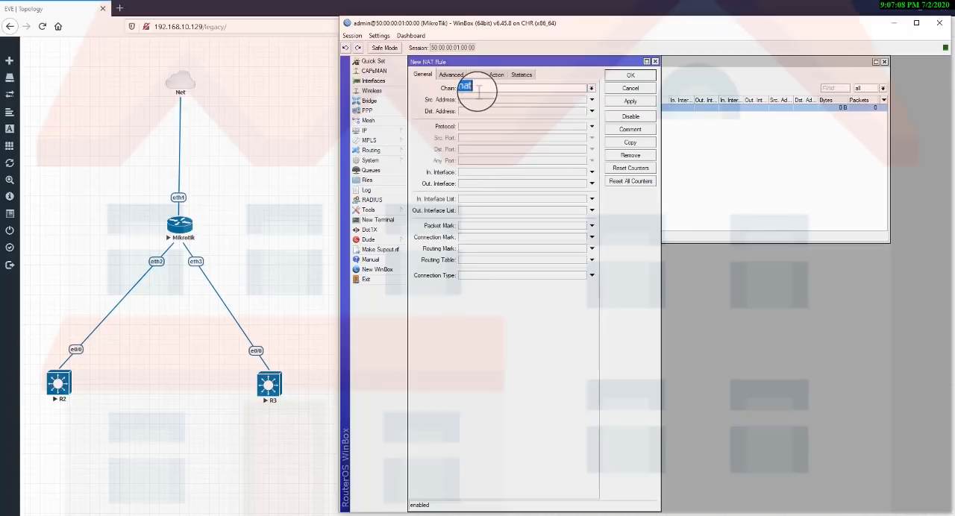
click(478, 99)
text(10.5.60.0/24)
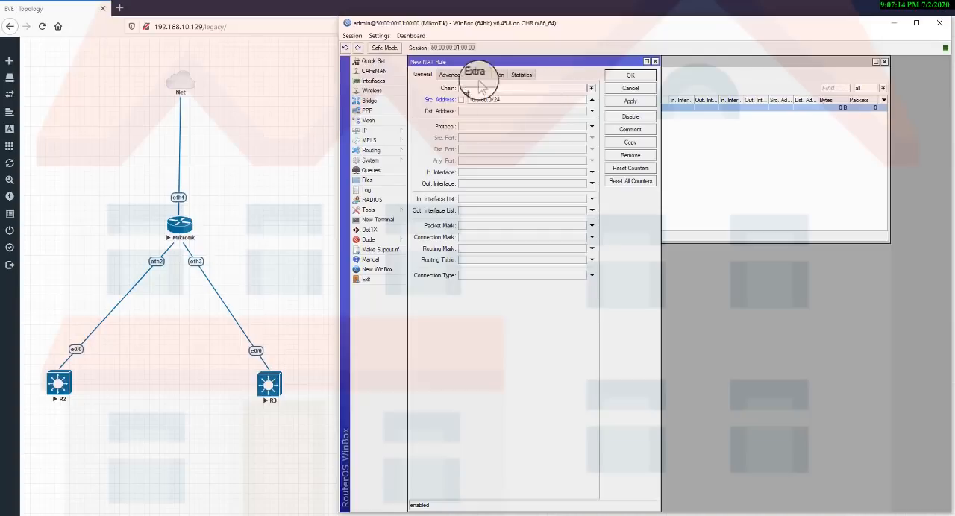
click(496, 75)
click(488, 89)
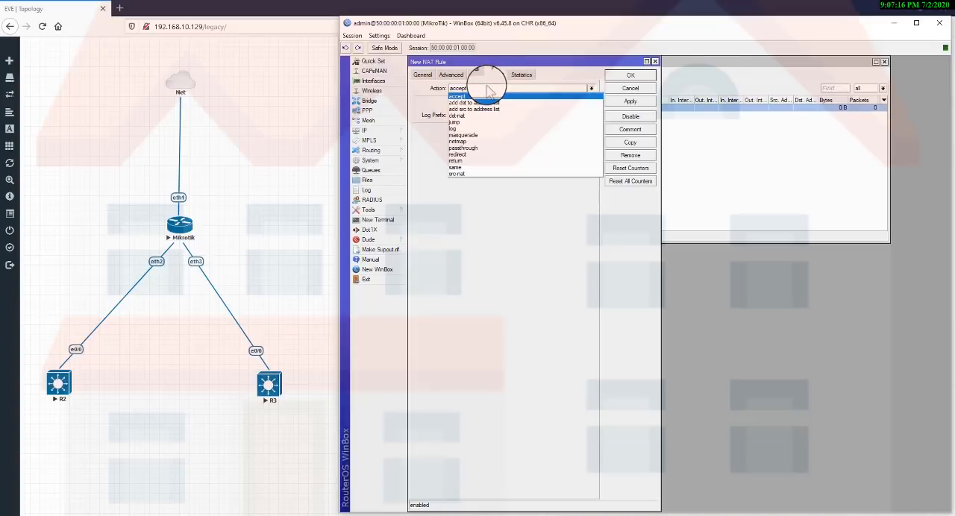
click(480, 132)
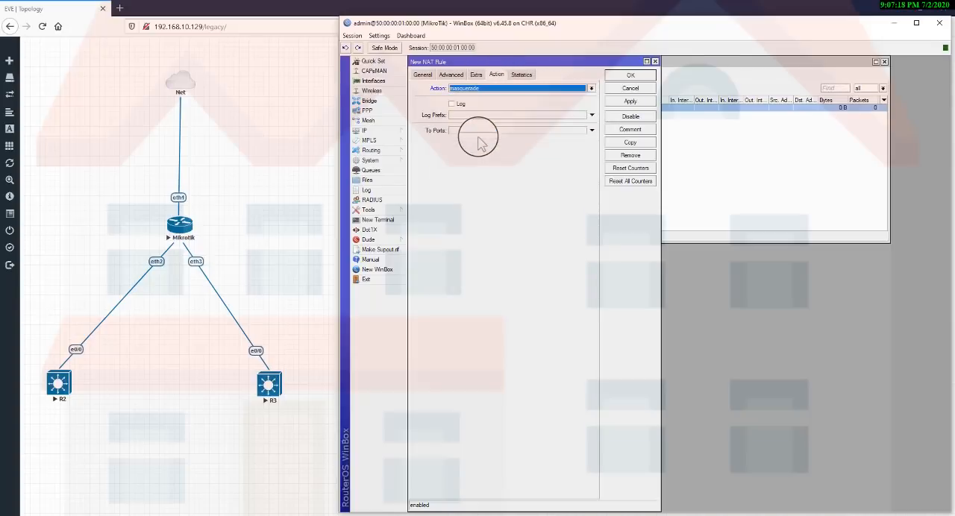
click(631, 101)
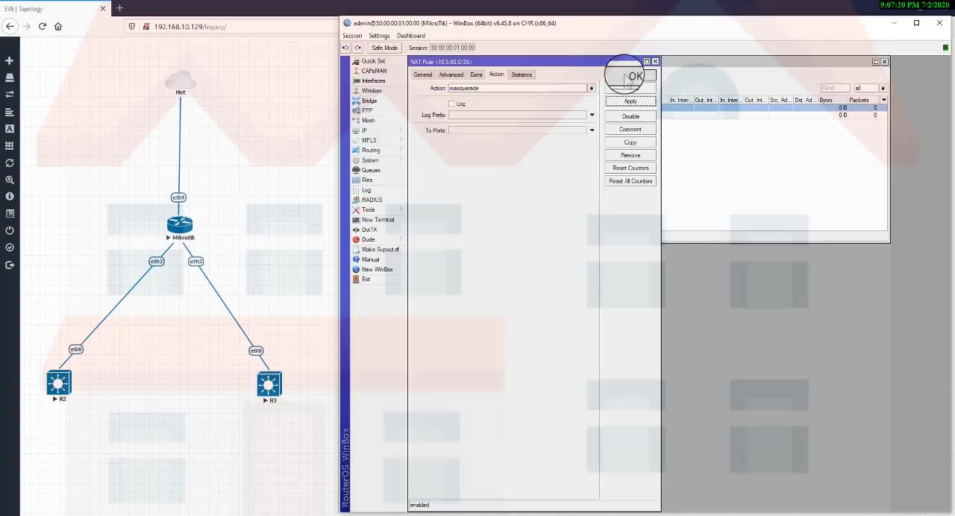
click(630, 75)
Add a third srcnat rule with source address 10.5.70.0/24 and the masquerade action.
click(415, 89)
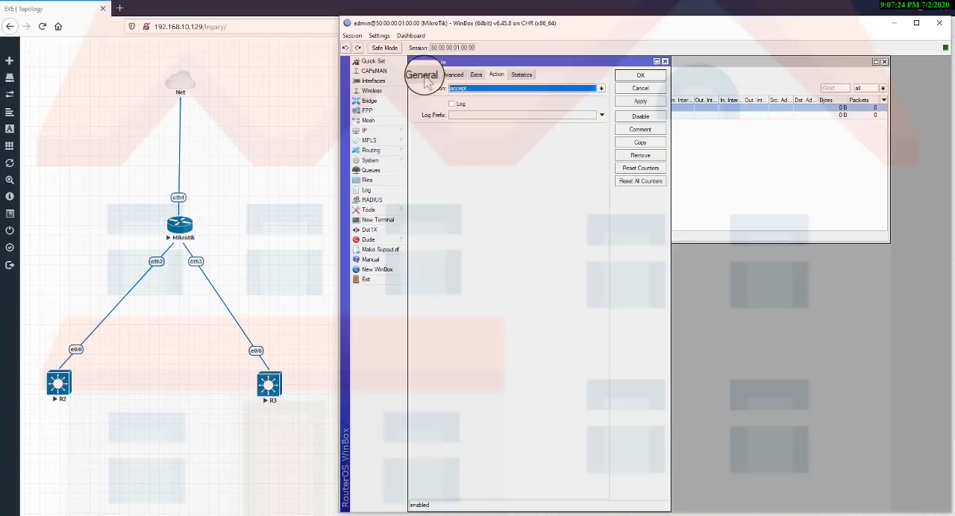
click(422, 75)
click(477, 100)
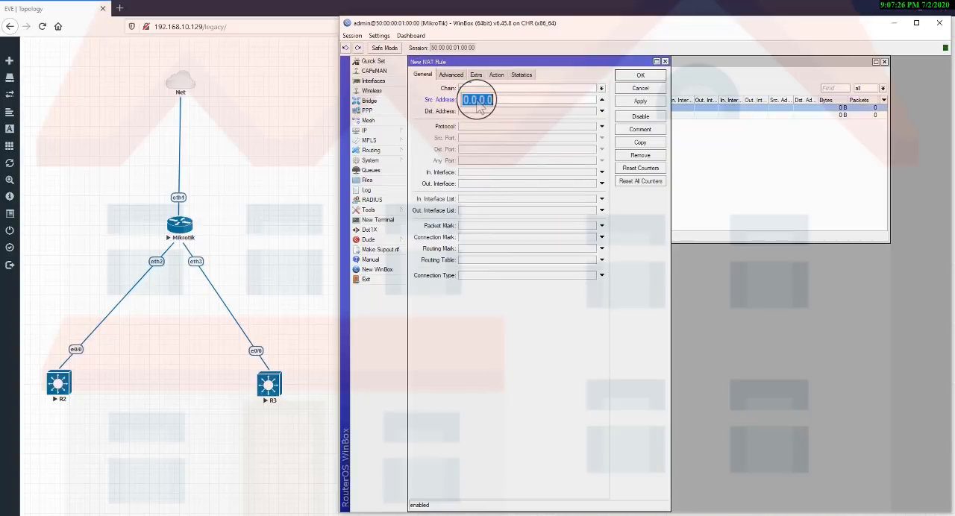
text(10.5.70)
text(/24)
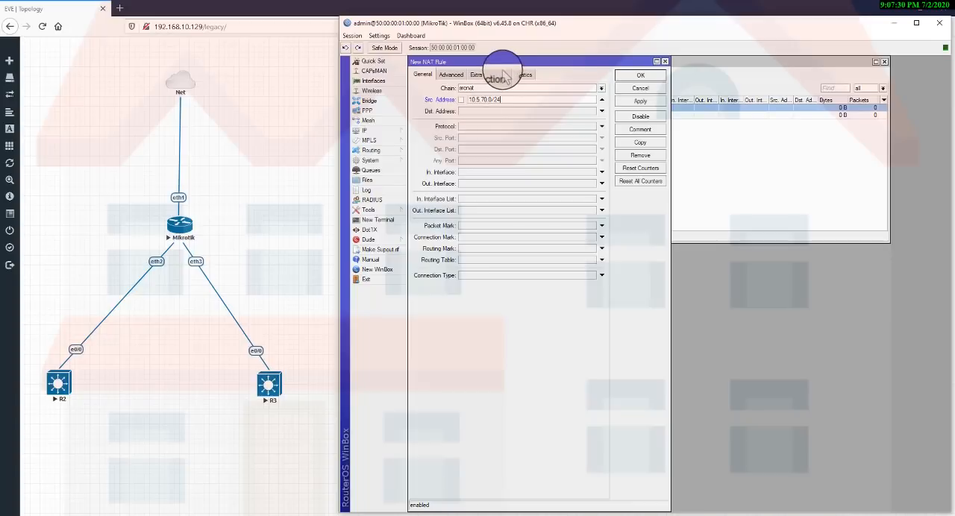
click(496, 75)
click(485, 90)
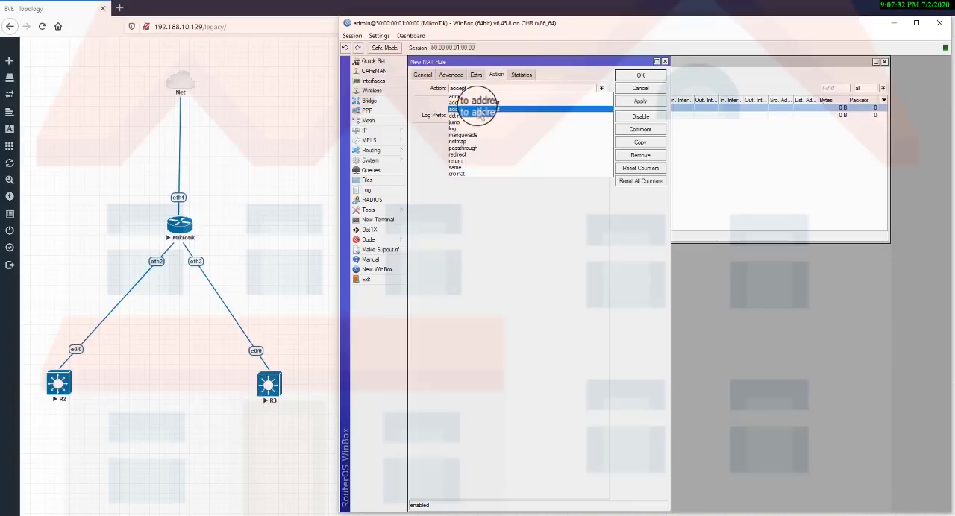
click(473, 132)
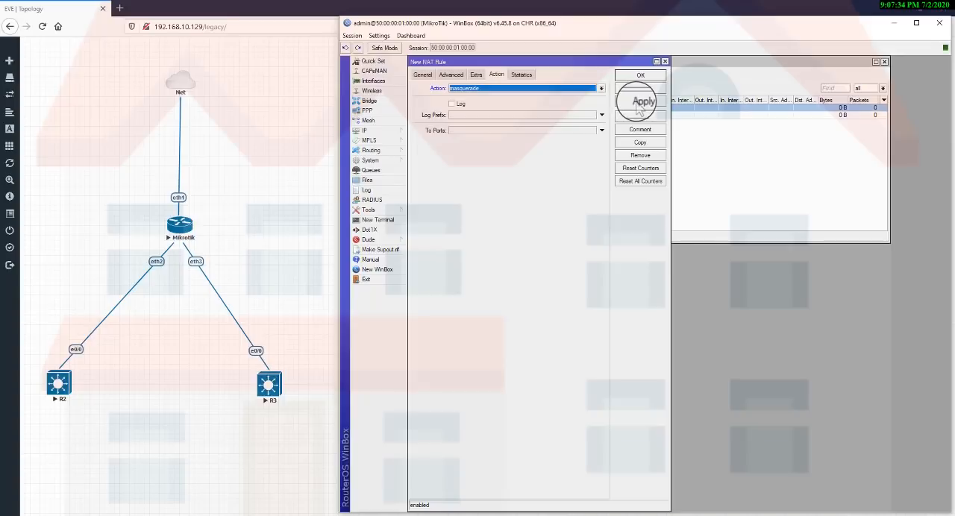
click(640, 101)
click(649, 76)
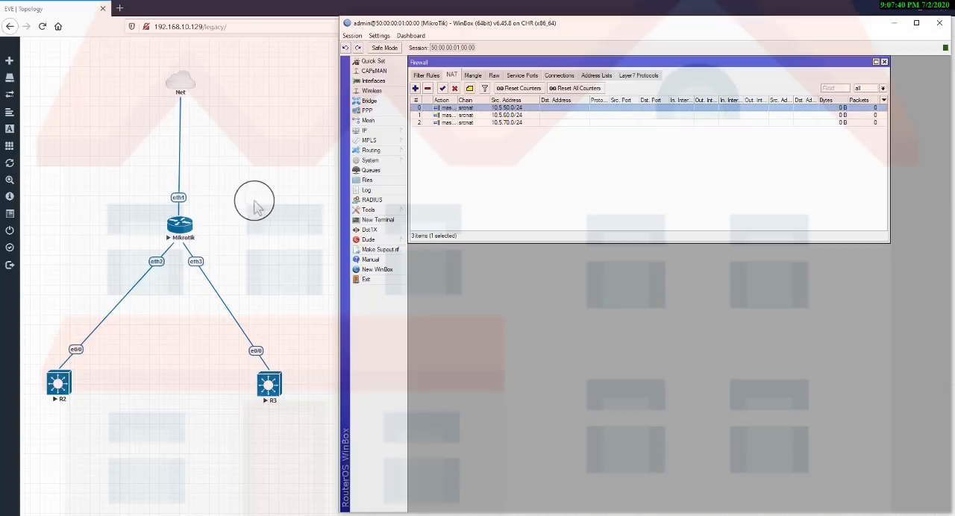
Switch to the EVE-NG topology and move the Mikrotik node slightly up and to the left.
mouse_move(195, 223)
mouse_down()
mouse_move(203, 203)
mouse_move(189, 170)
mouse_move(189, 216)
mouse_up()
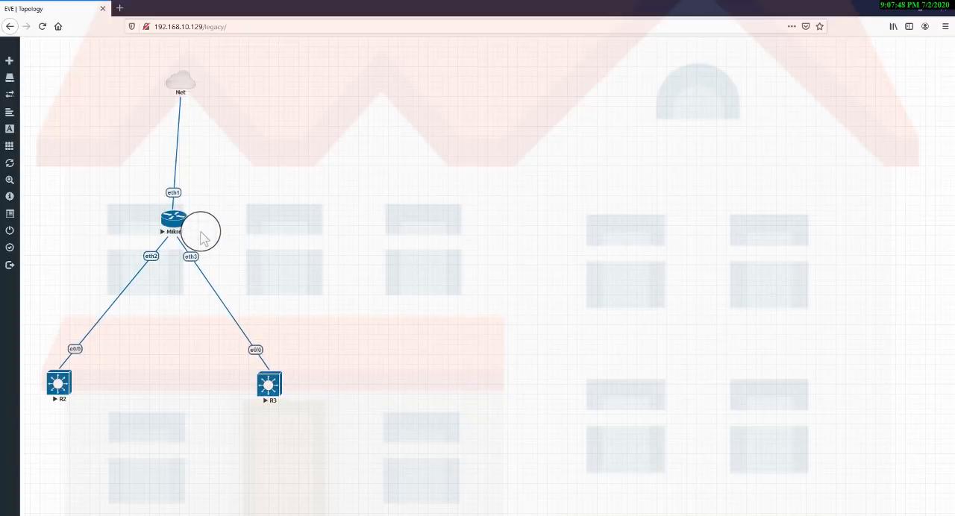
drag(201, 232, 182, 270)
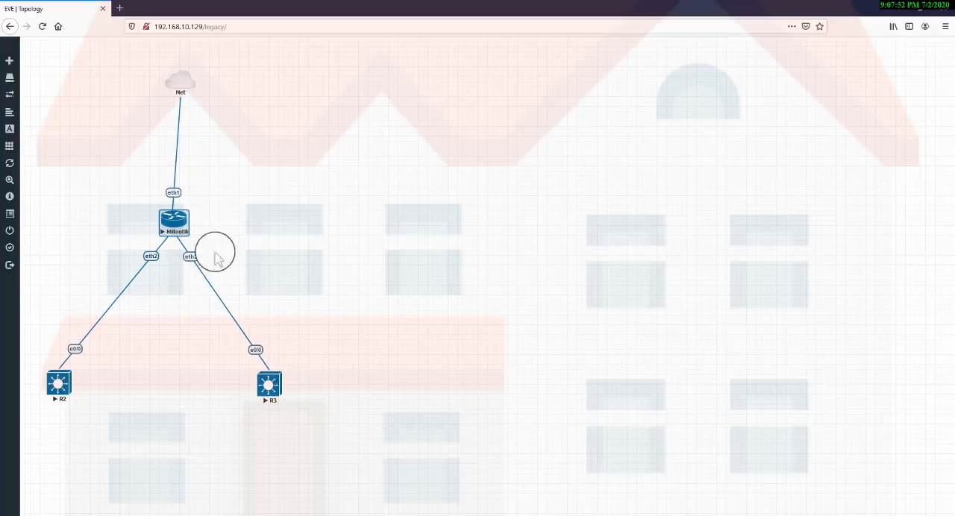
click(256, 231)
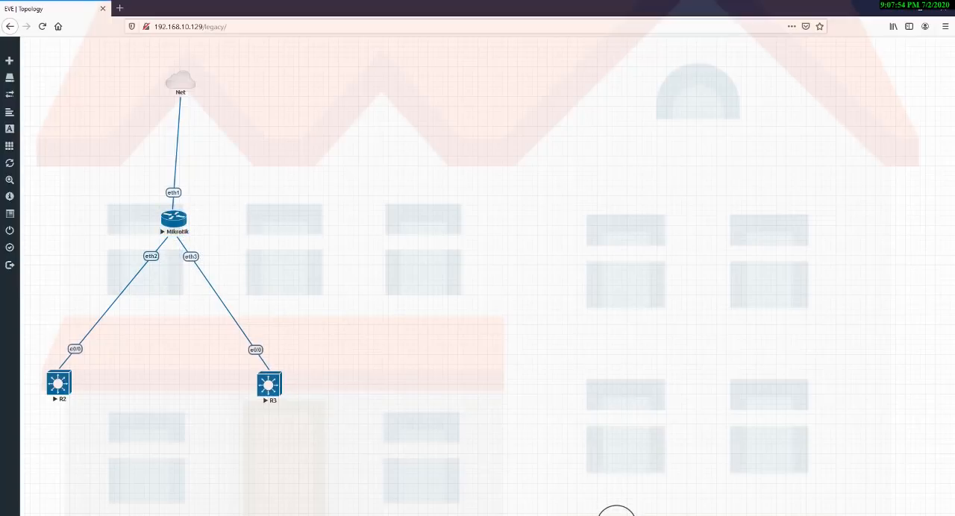
Review the source NAT rules in WinBox, then highlight the Net and Mikrotik nodes in the EVE-NG topology.
click(616, 513)
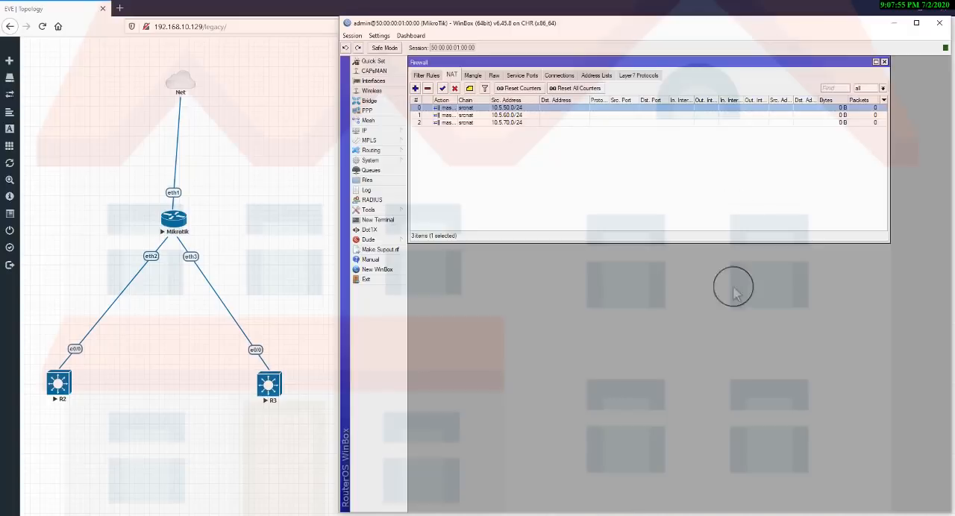
click(508, 115)
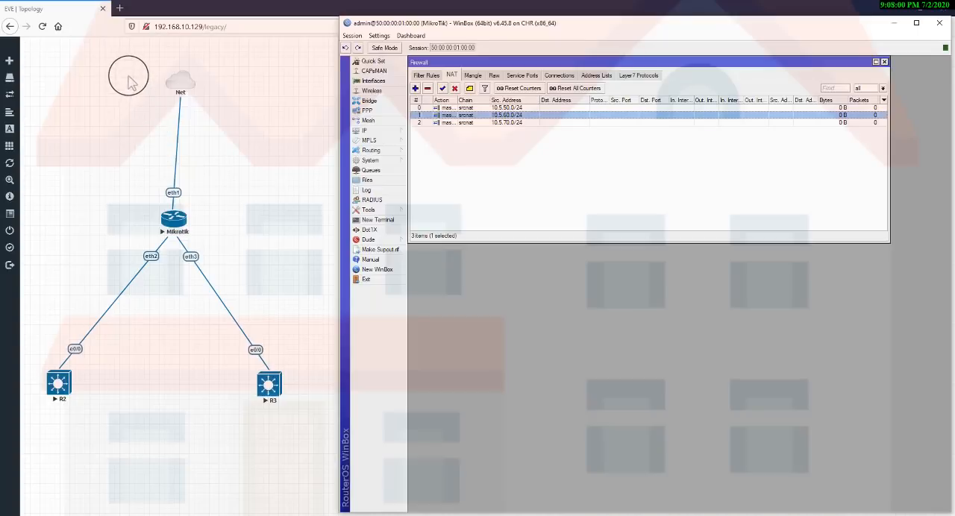
drag(128, 77, 221, 218)
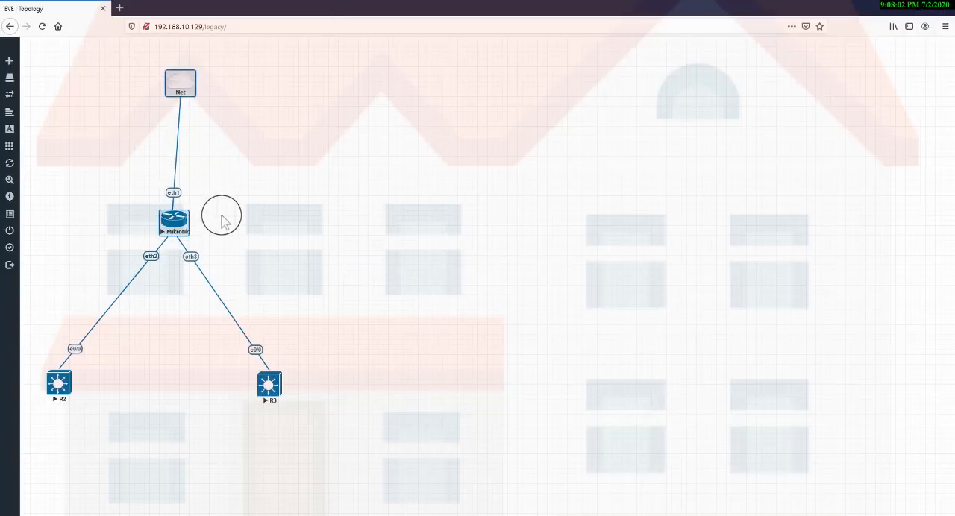
drag(148, 180, 200, 210)
click(326, 221)
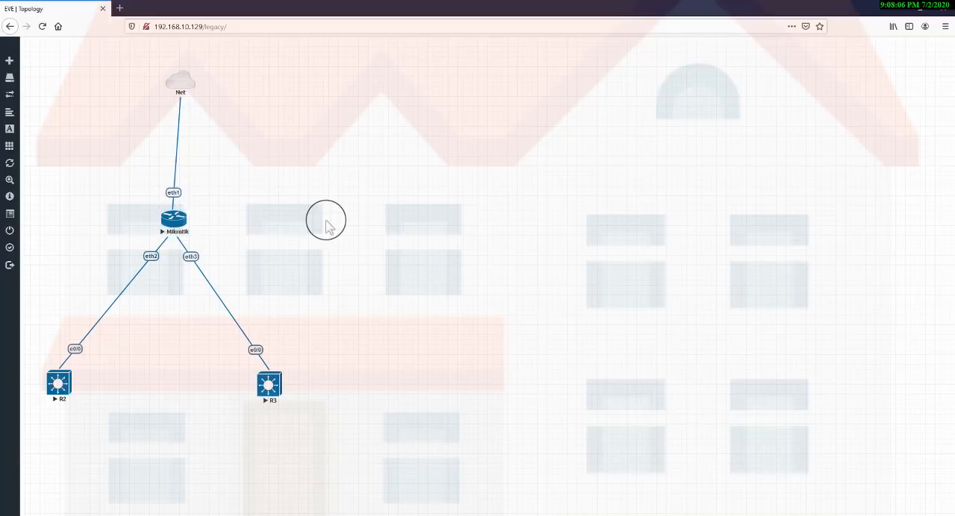
click(574, 515)
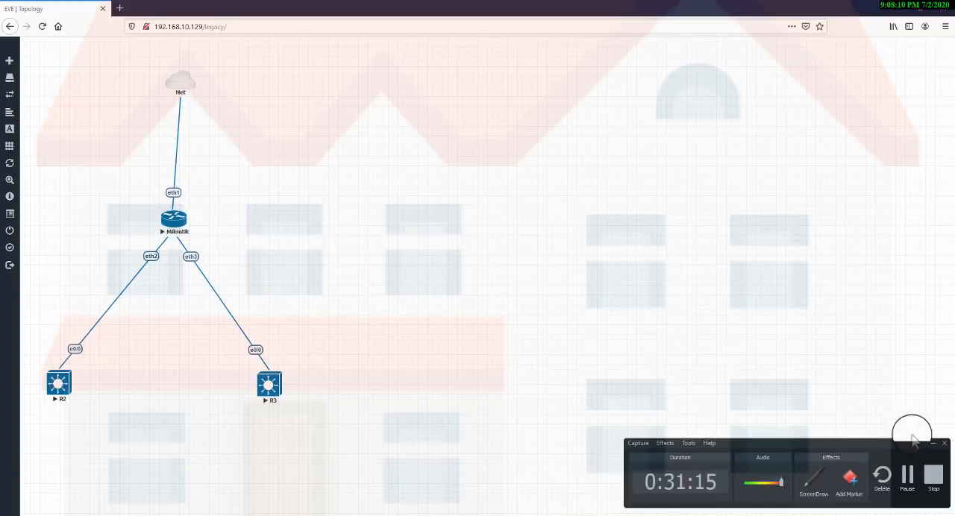
click(935, 446)
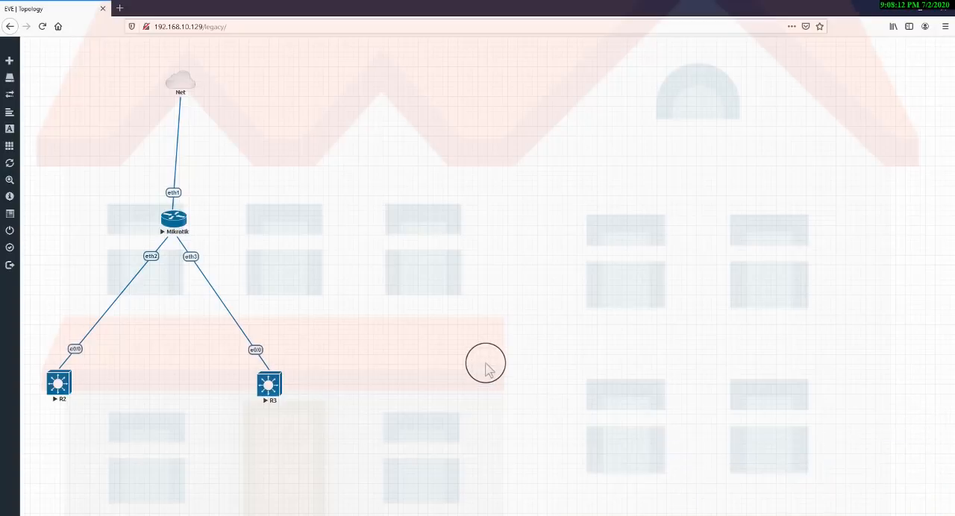
click(573, 515)
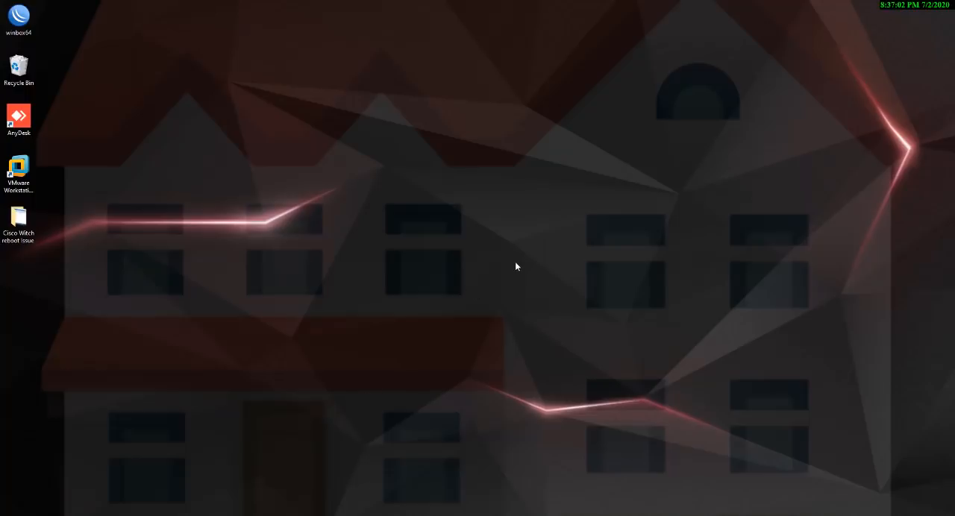
right_click(361, 173)
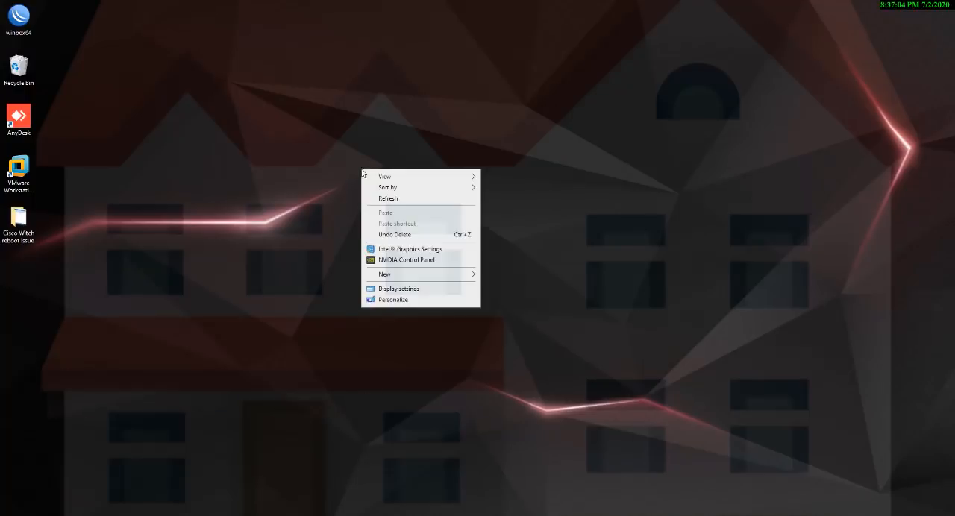
click(384, 198)
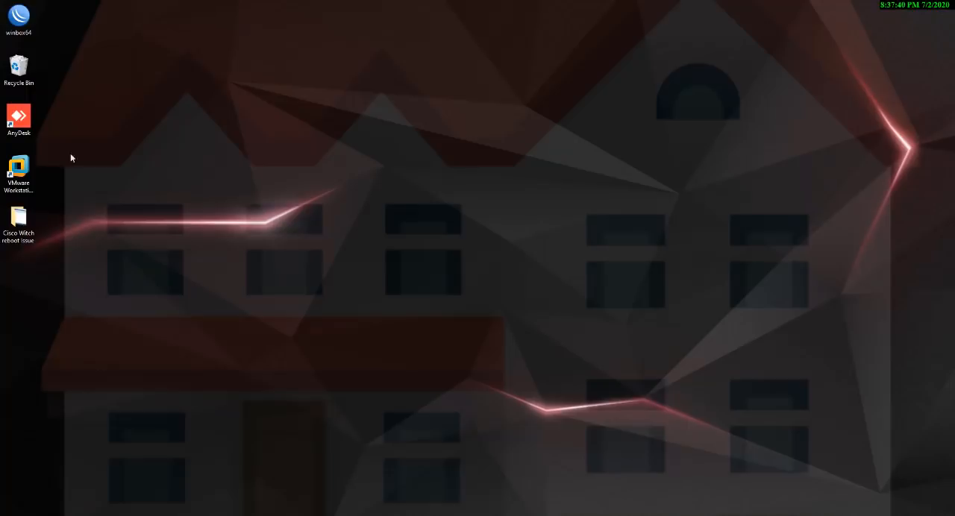
Launch VMware Workstation Pro and power on the EVE virtual machine.
click(16, 170)
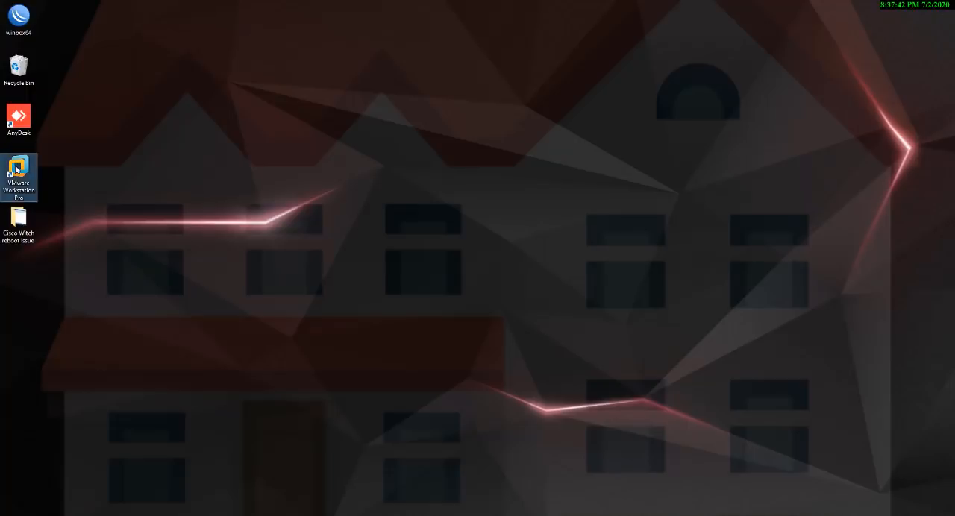
double_click(15, 170)
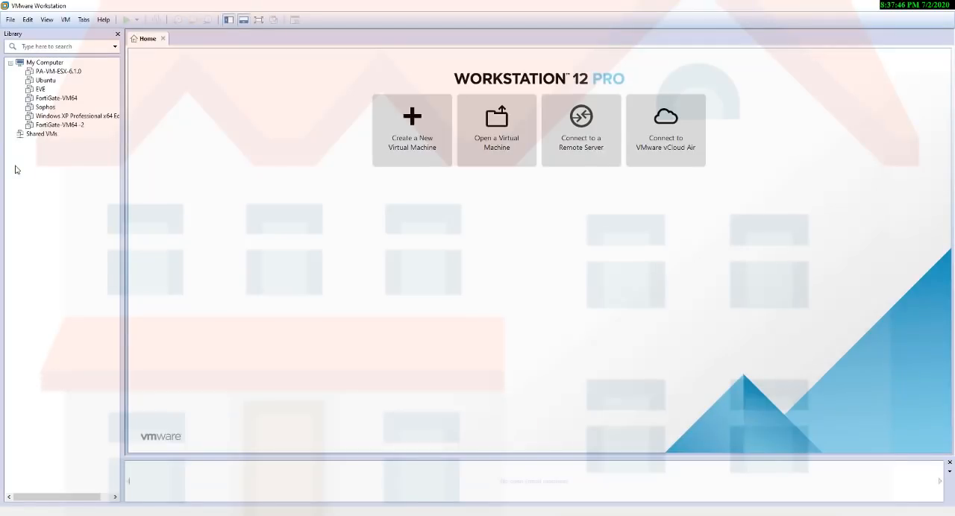
double_click(40, 89)
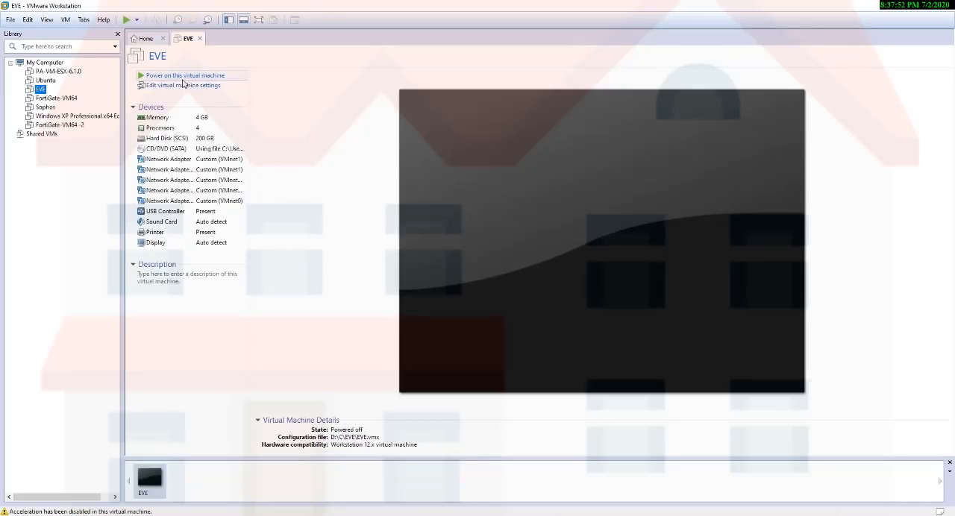
click(186, 75)
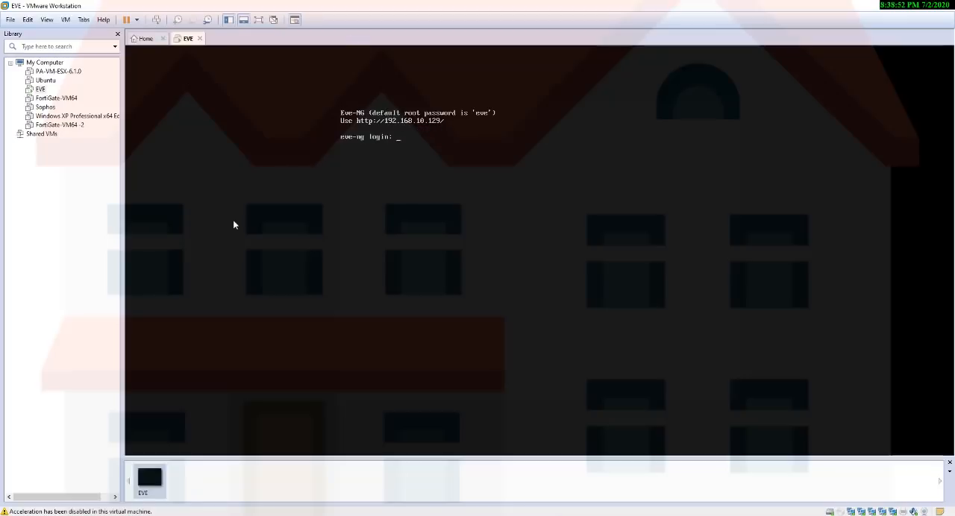
Ping 192.168.10.129 from a Windows command prompt, then exit the prompt.
key(super+r)
text(cmd)
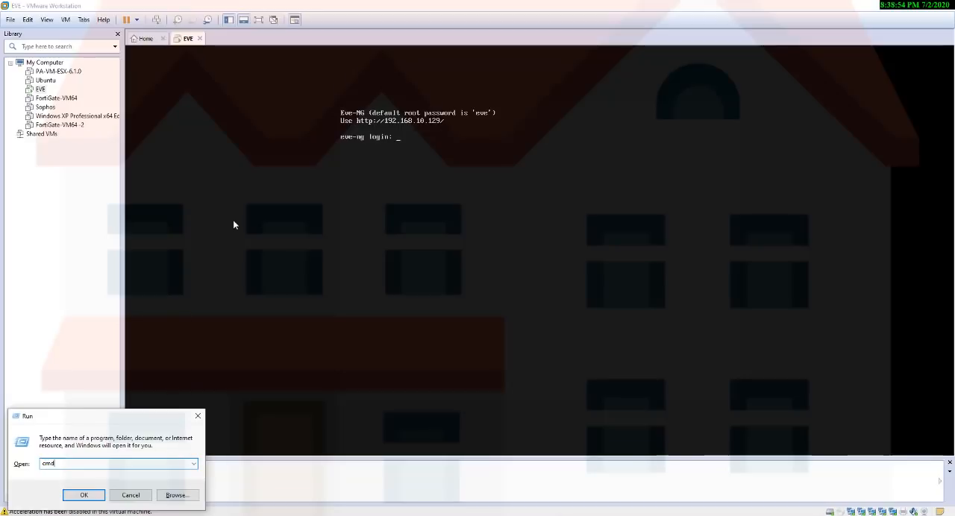
key(Return)
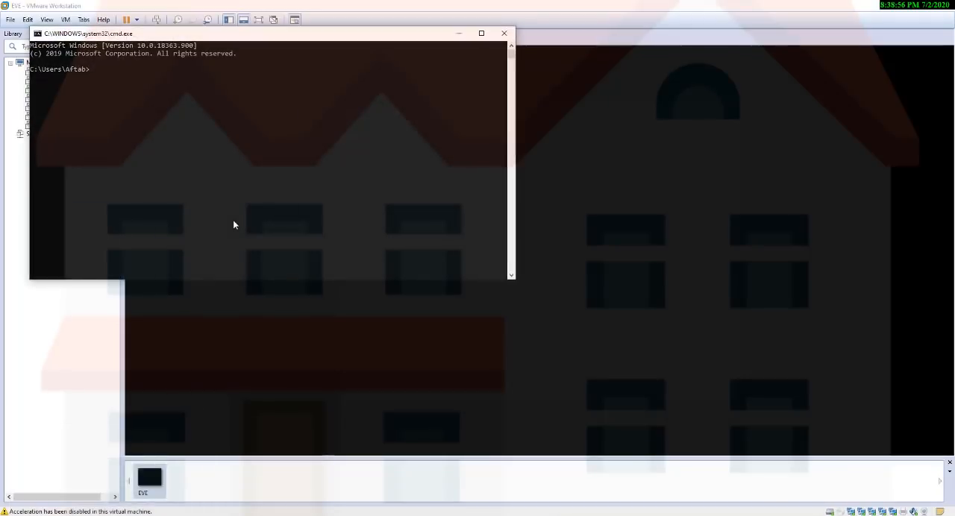
text(ping 192.168.10.129)
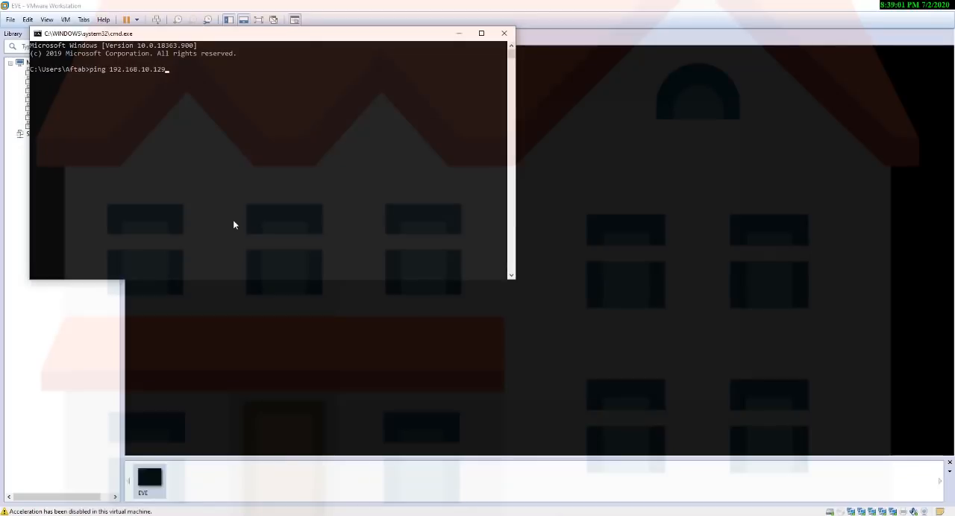
key(Return)
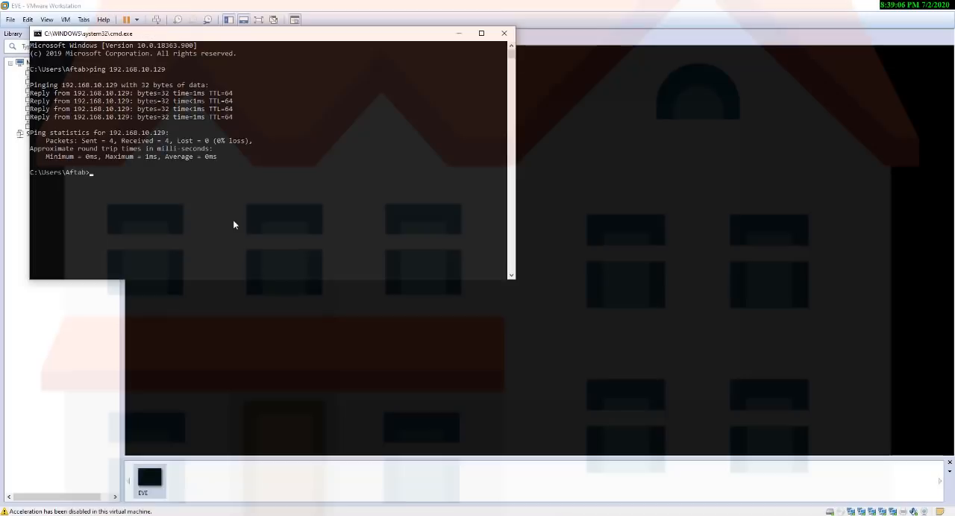
text(exi)
key(Return)
text(exit)
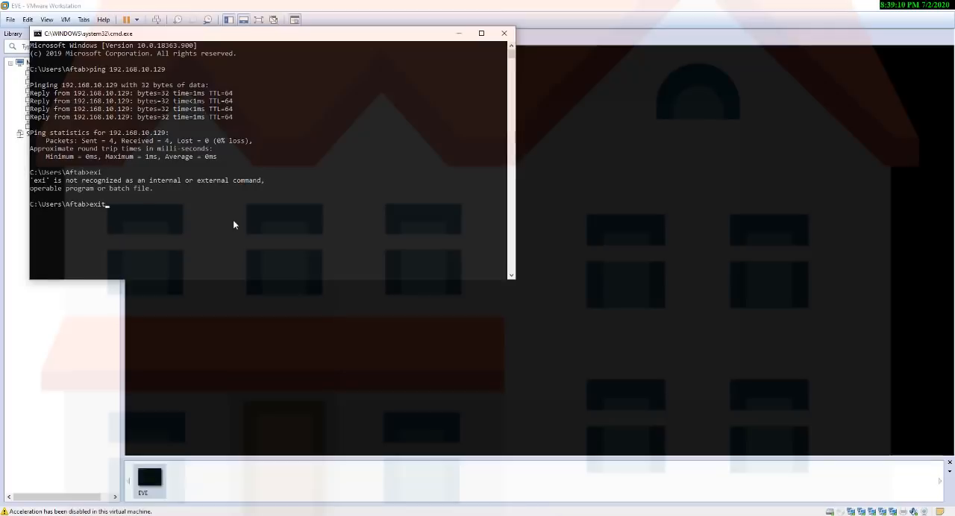
key(Return)
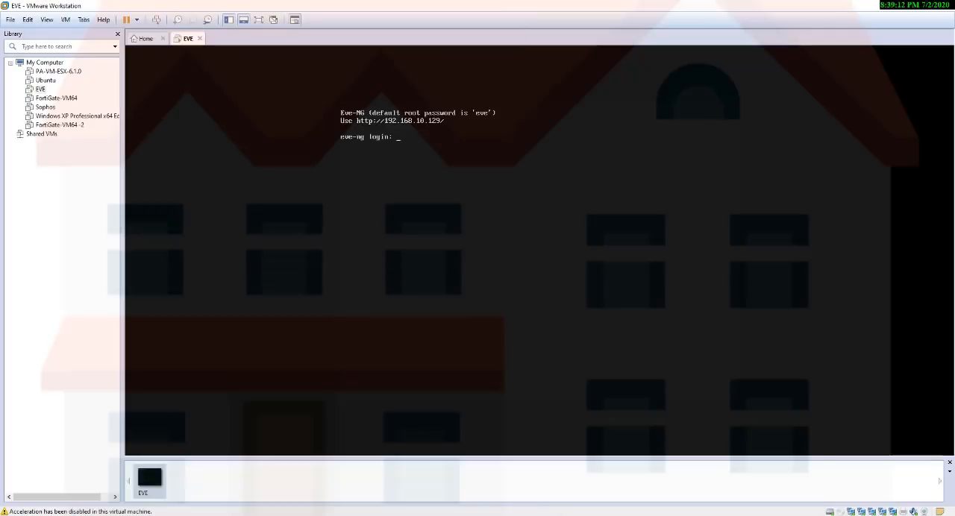
Switch to Firefox, decline making it the default browser, open 192.168.10.129 and sign in with the prefilled credentials.
click(358, 515)
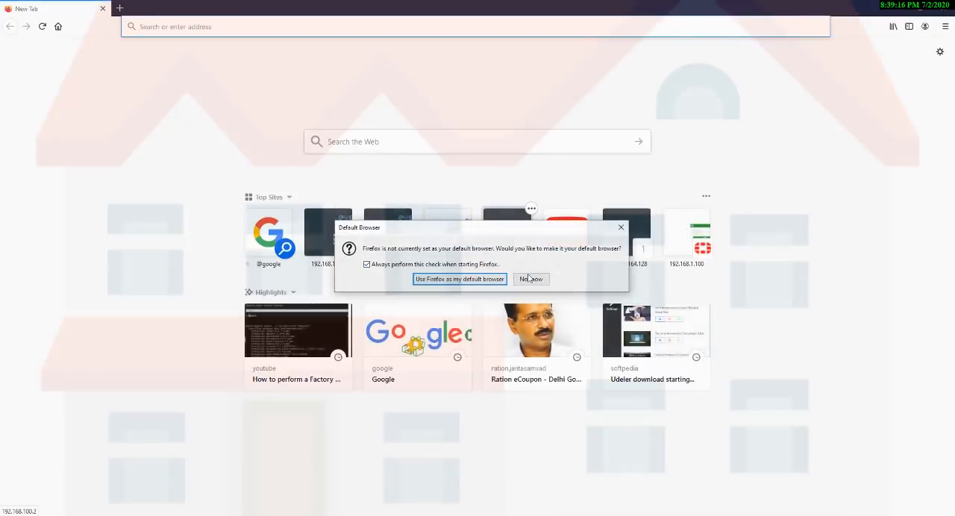
click(530, 279)
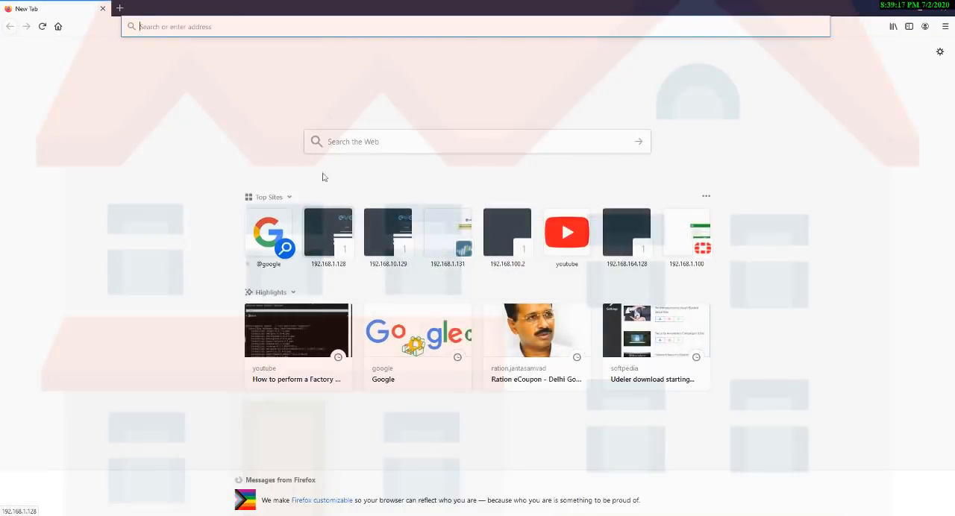
click(240, 24)
text(192.168.1)
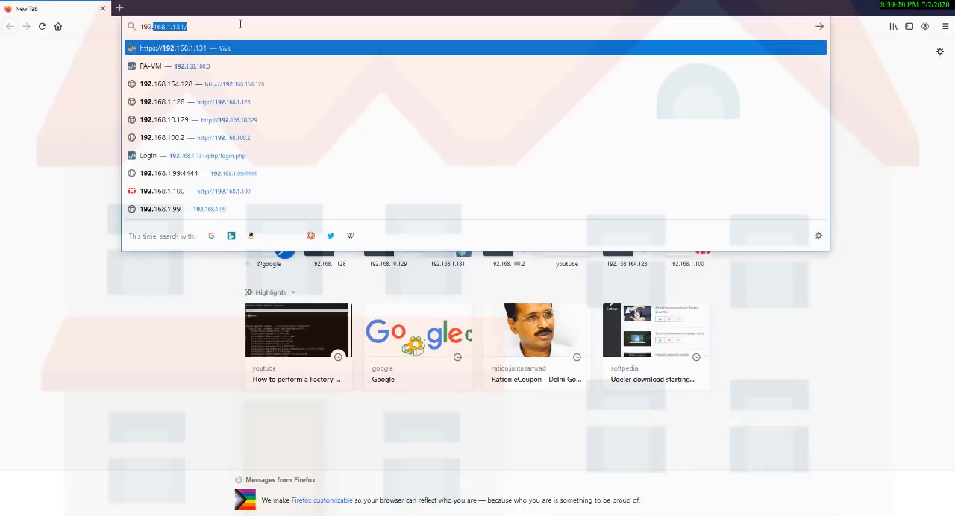
text(0.129)
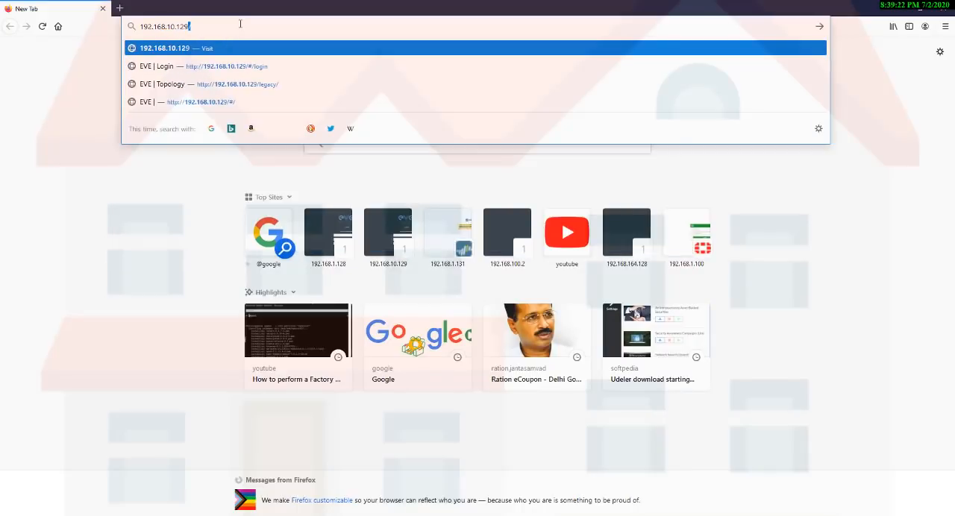
key(Return)
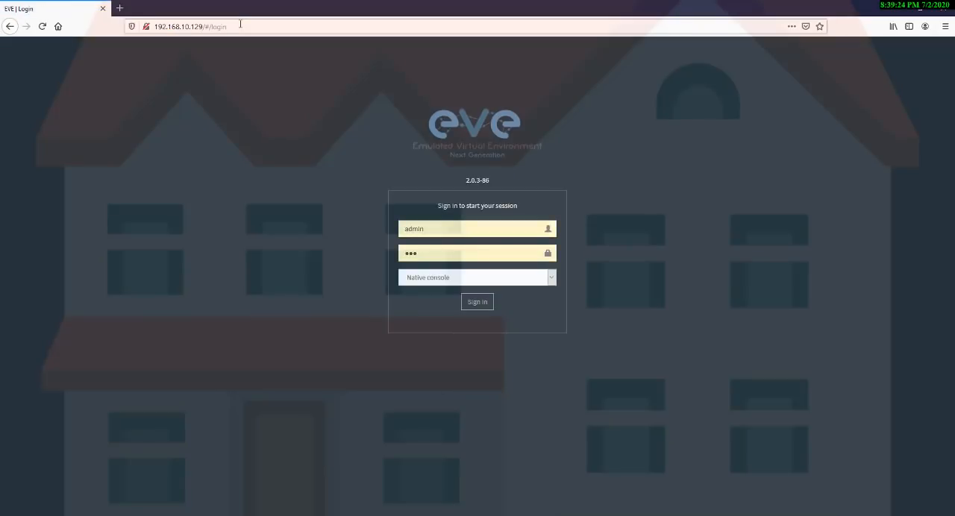
key(Return)
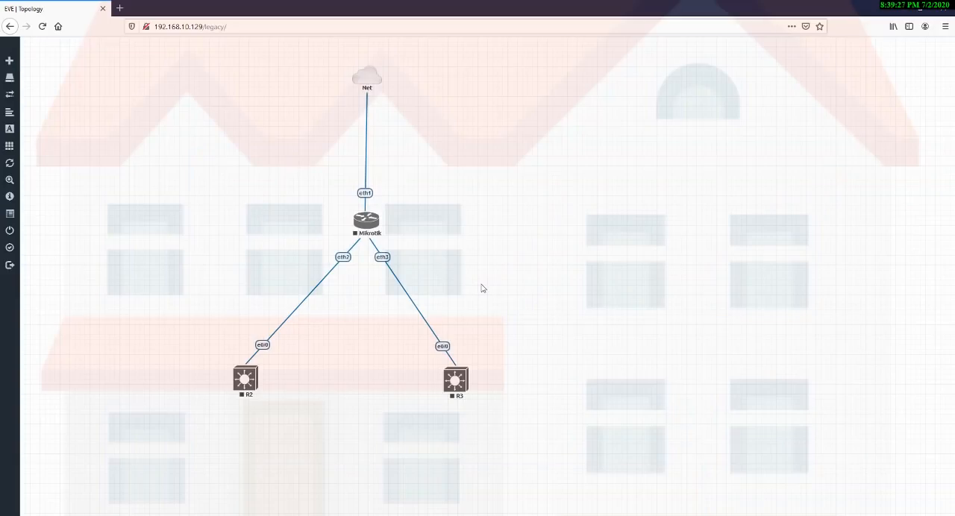
Log out of EVE and sign in again with the prefilled credentials and Native console.
mouse_move(8, 207)
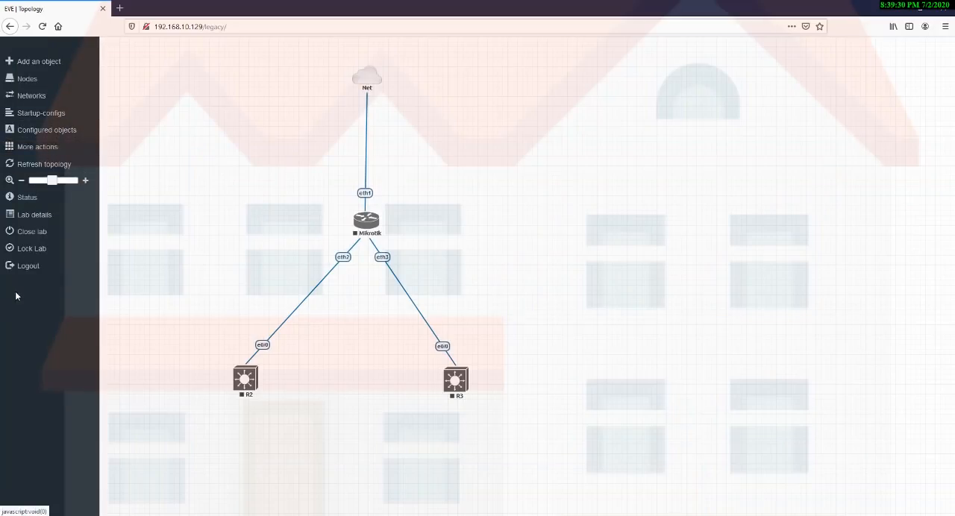
click(30, 272)
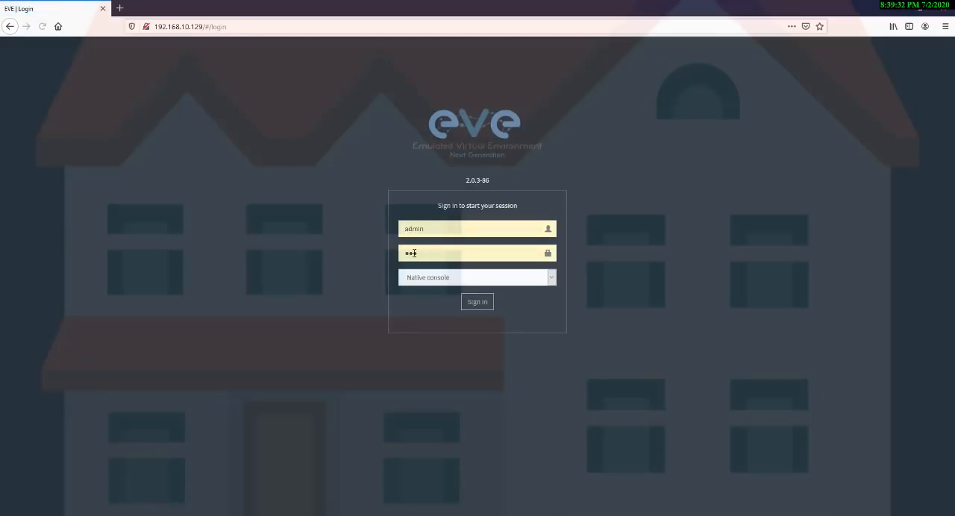
click(473, 303)
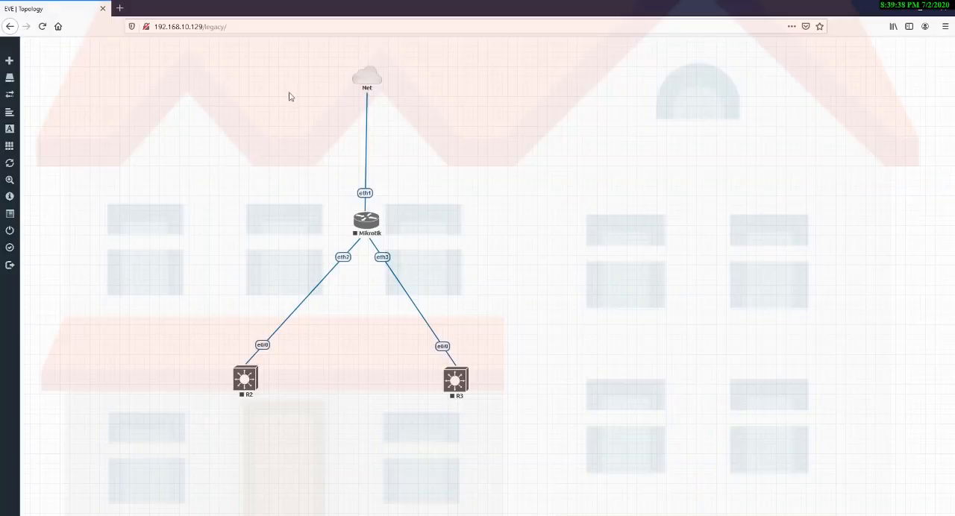
Highlight the Net, Mikrotik, R2 and R3 nodes in groups to examine how the topology is connected.
drag(323, 65, 406, 100)
drag(321, 186, 435, 251)
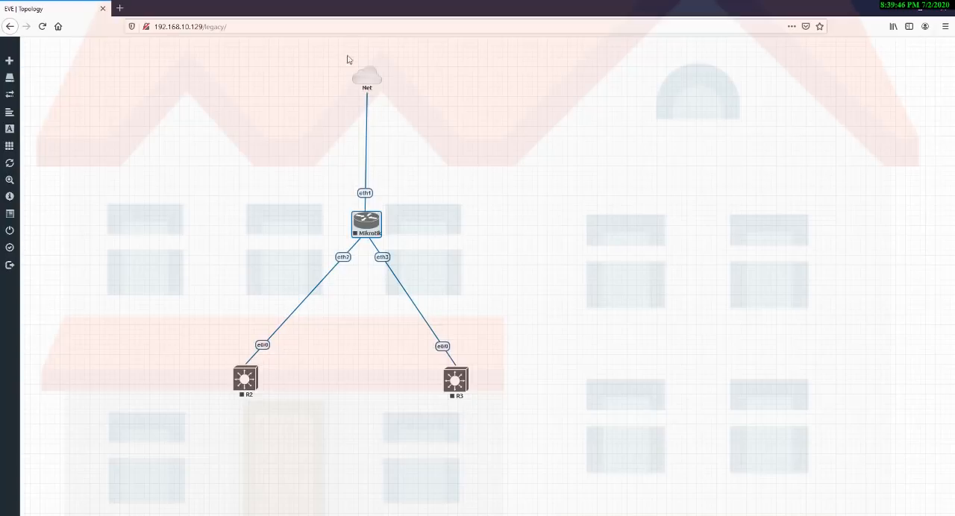
drag(342, 54, 403, 214)
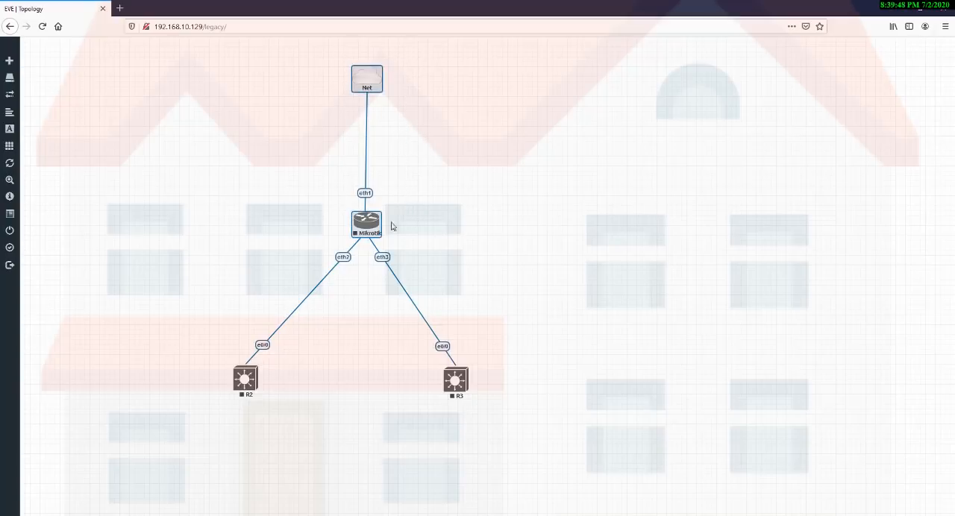
drag(280, 224, 229, 473)
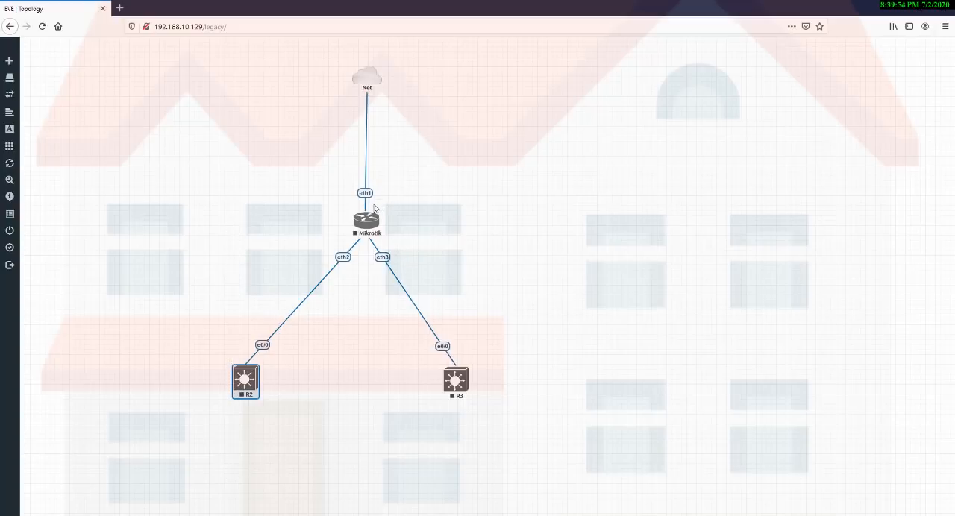
drag(373, 204, 491, 409)
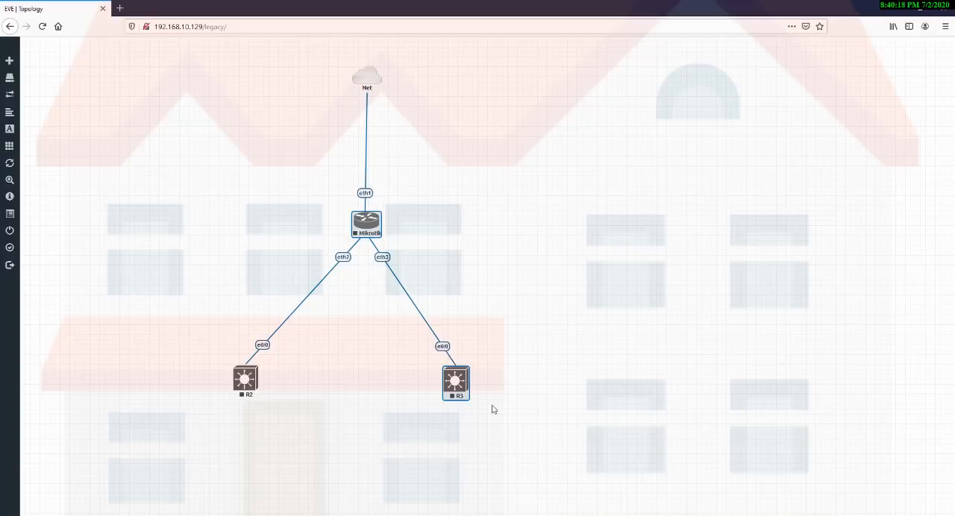
Clear the node selection and start all nodes in the lab.
click(145, 145)
click(19, 148)
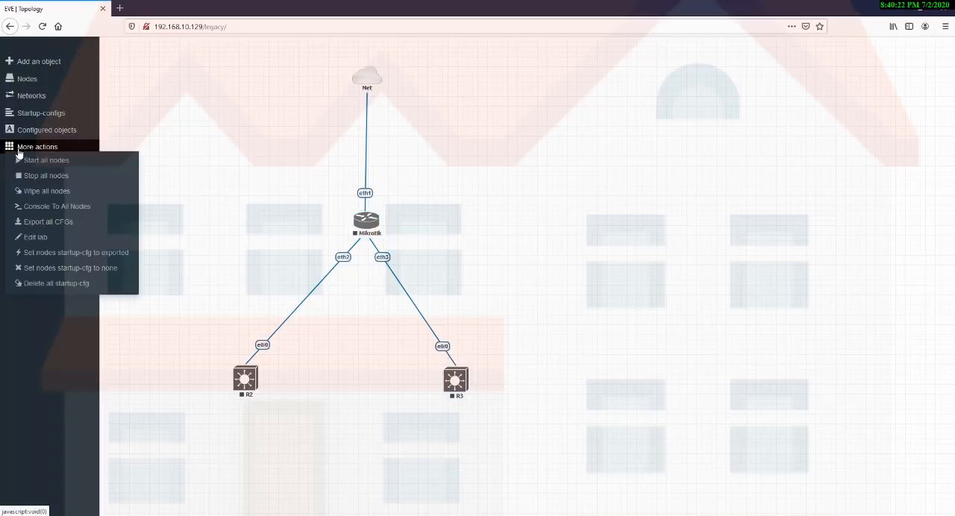
click(46, 161)
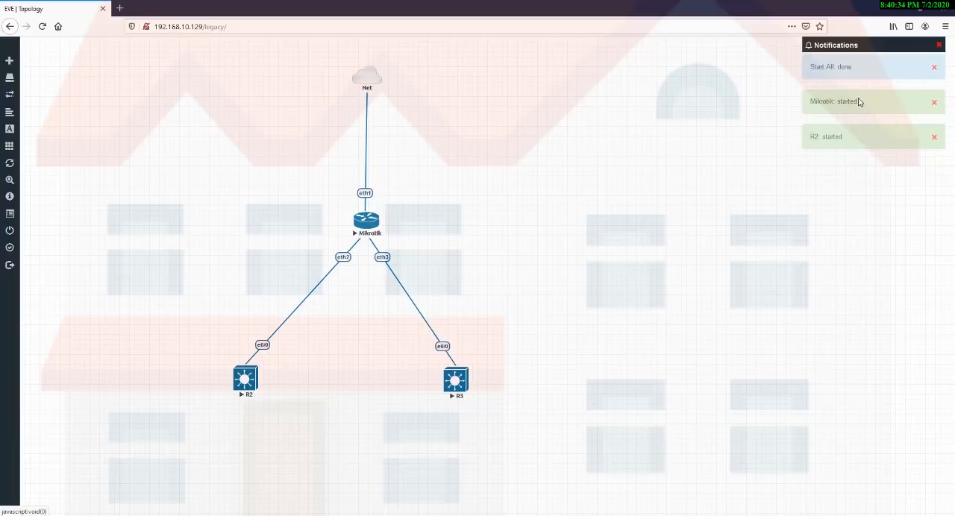
key(ctrl+a)
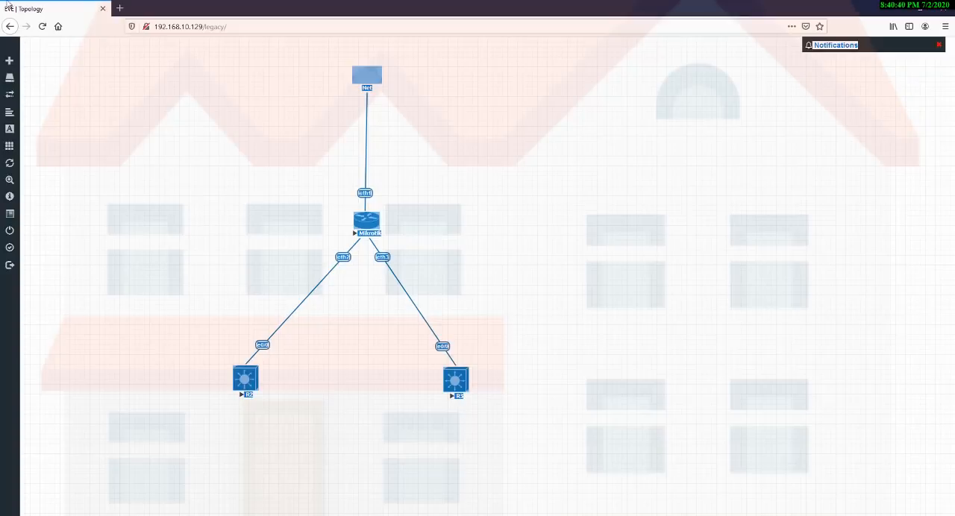
click(43, 27)
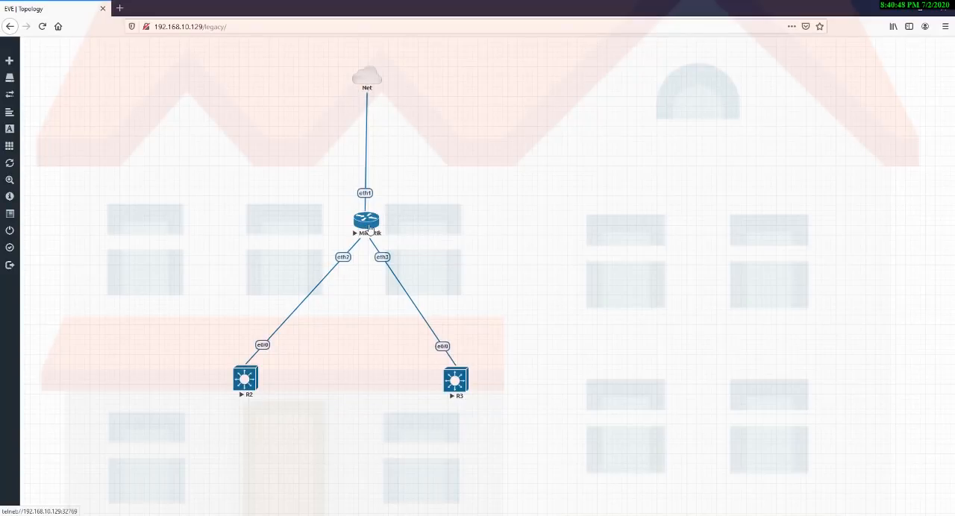
Open the Mikrotik node's console in PuTTY, place its window beside the topology and bring up the login prompt.
click(368, 231)
click(487, 328)
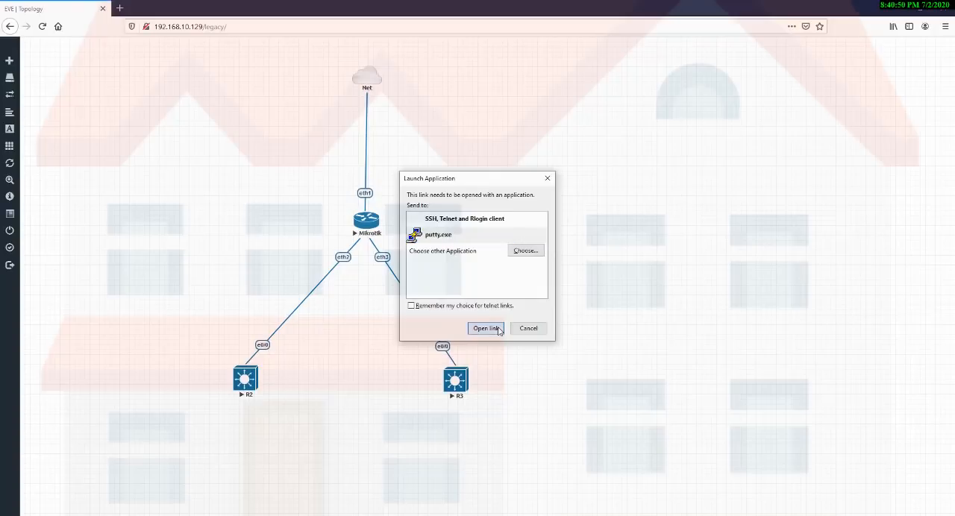
drag(226, 55, 717, 125)
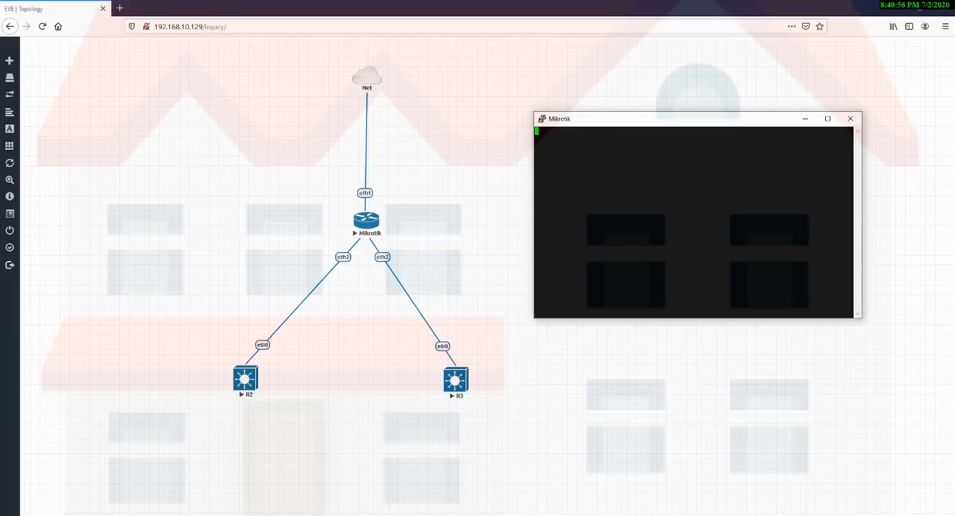
key(Return)
key(Return)
key(Return)
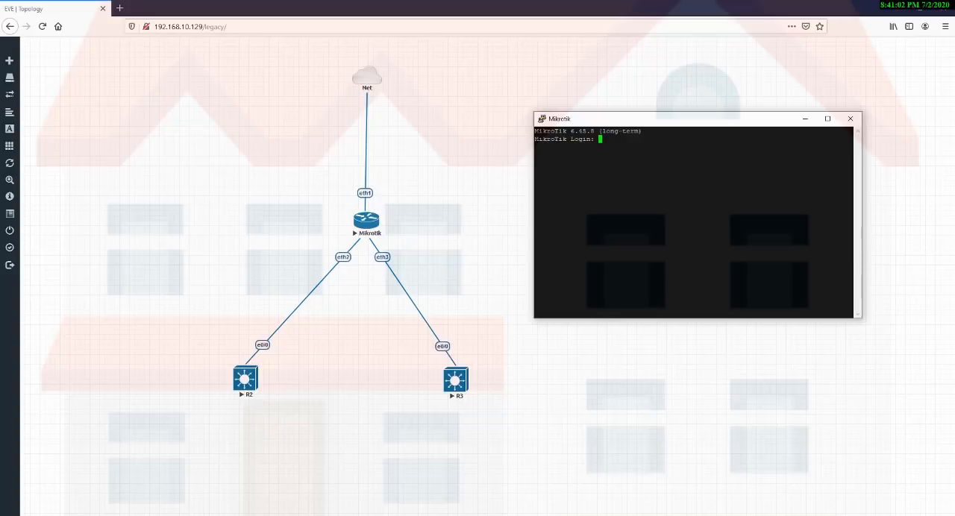
Log in to the Mikrotik console as admin with a blank password and close the PuTTY session.
text(adi)
text(in)
key(Return)
key(Return)
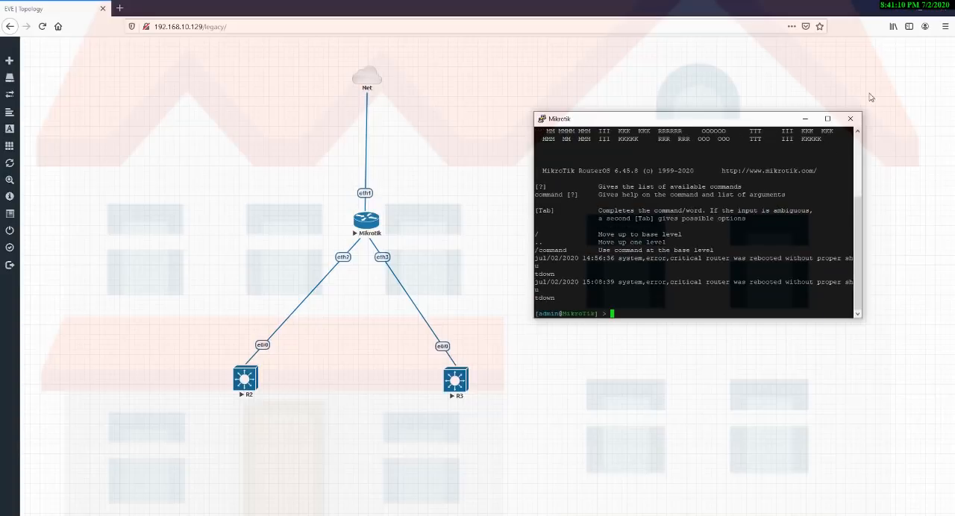
click(853, 119)
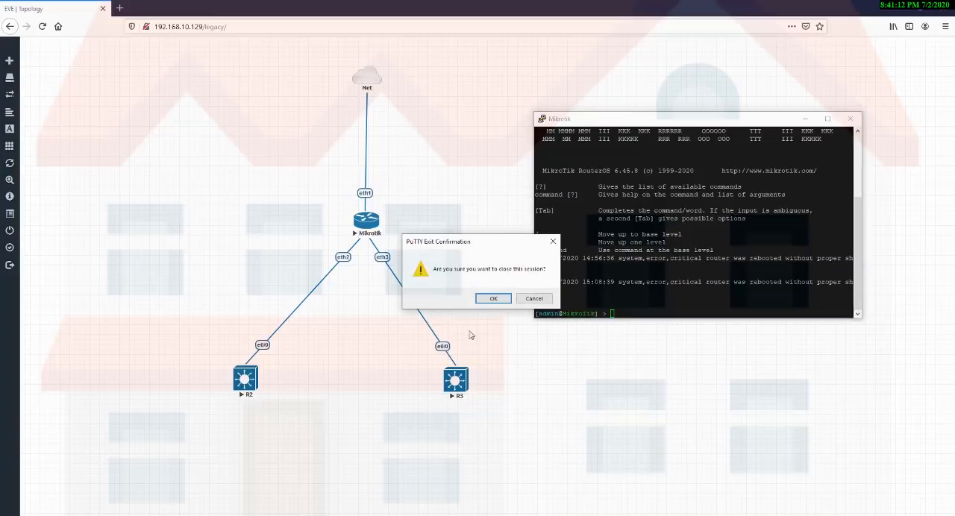
click(492, 298)
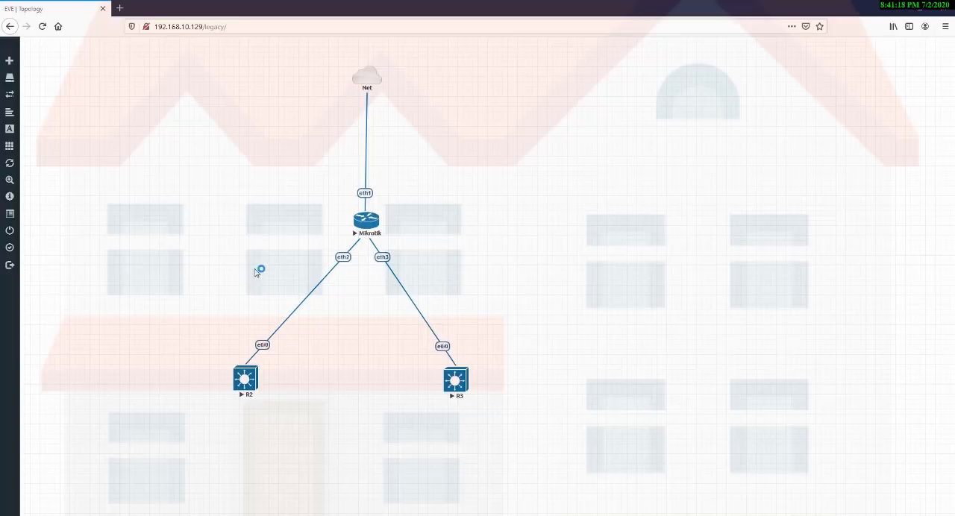
Launch winbox64 from the Downloads folder, close the folder window and move WinBox away from the topology.
key(super+e)
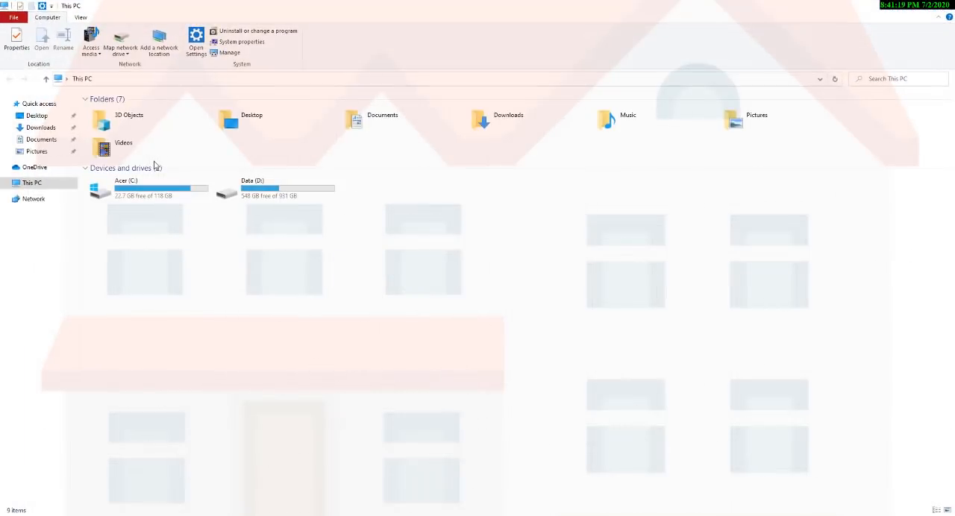
click(39, 128)
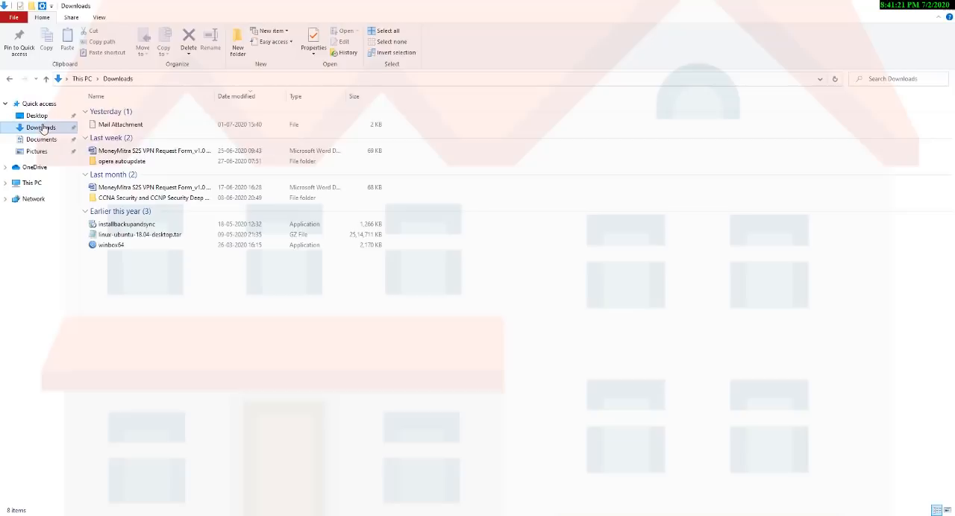
double_click(110, 245)
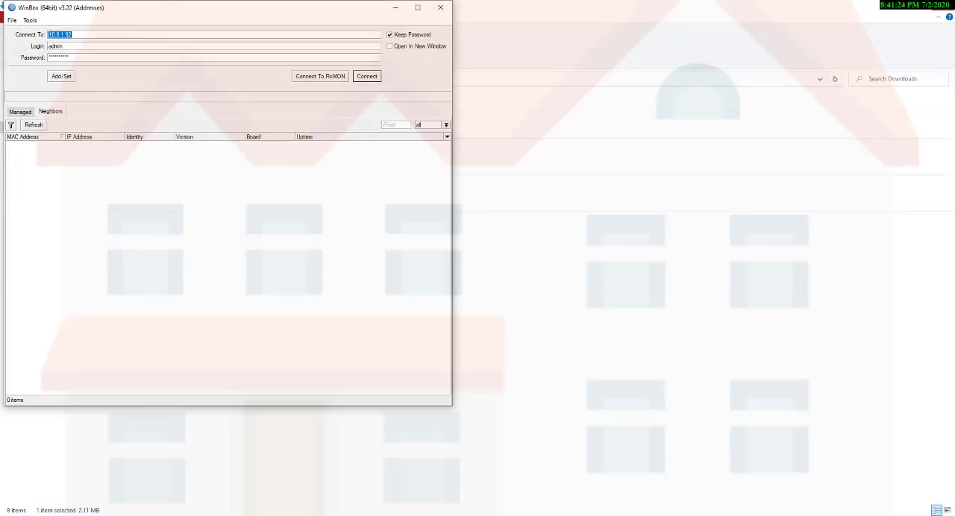
click(943, 4)
drag(252, 9, 733, 59)
Move all four topology nodes together toward the left side of the canvas and clear the selection.
drag(189, 74, 469, 431)
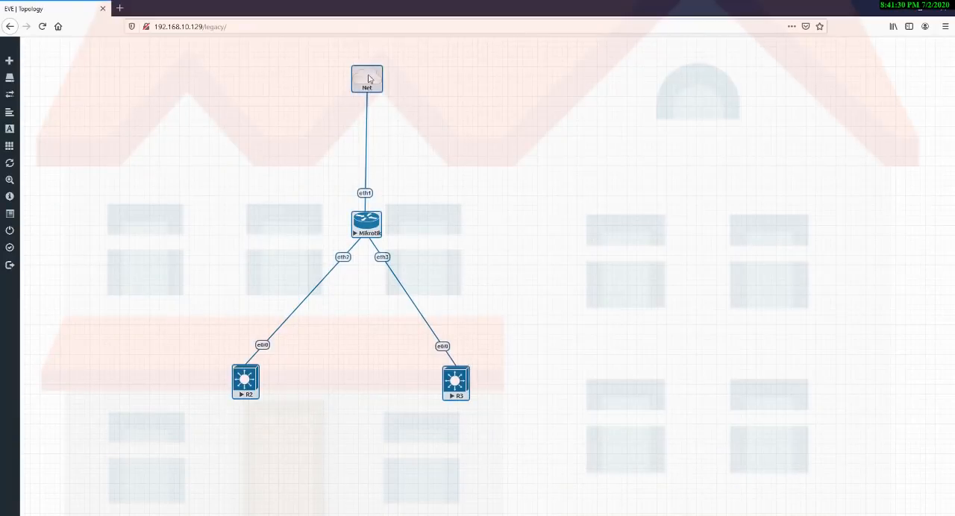
drag(367, 80, 183, 83)
click(348, 286)
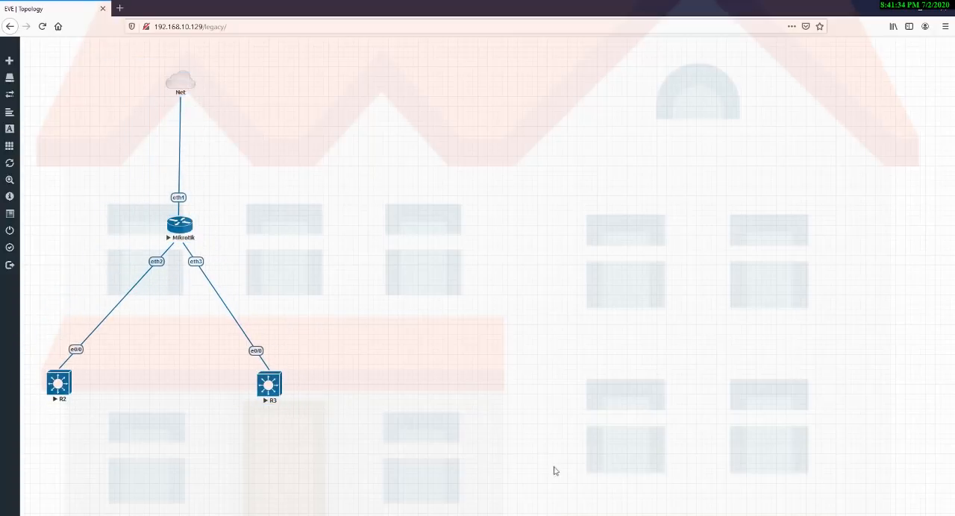
Switch to WinBox and connect to neighbor 50:00:00:01:00:00 by its MAC address as admin with an empty password.
key(alt+Tab)
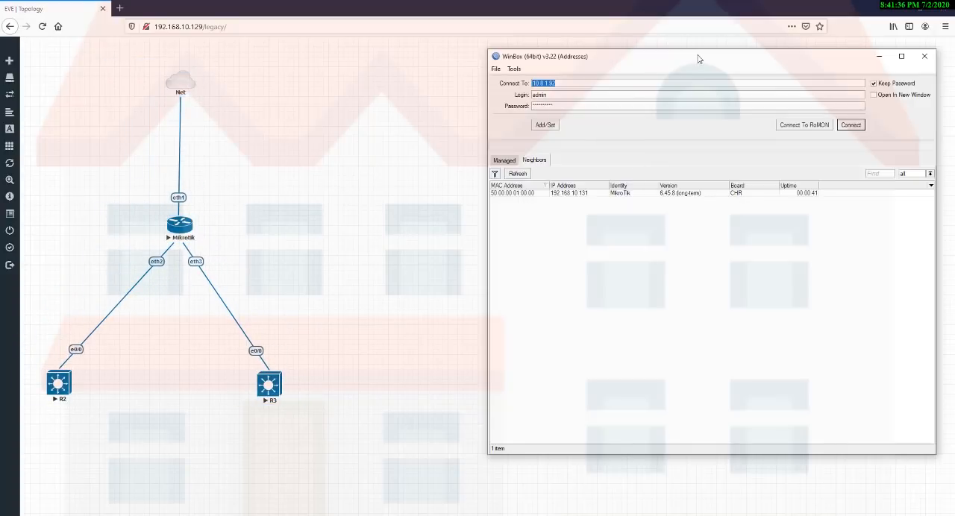
drag(681, 55, 601, 58)
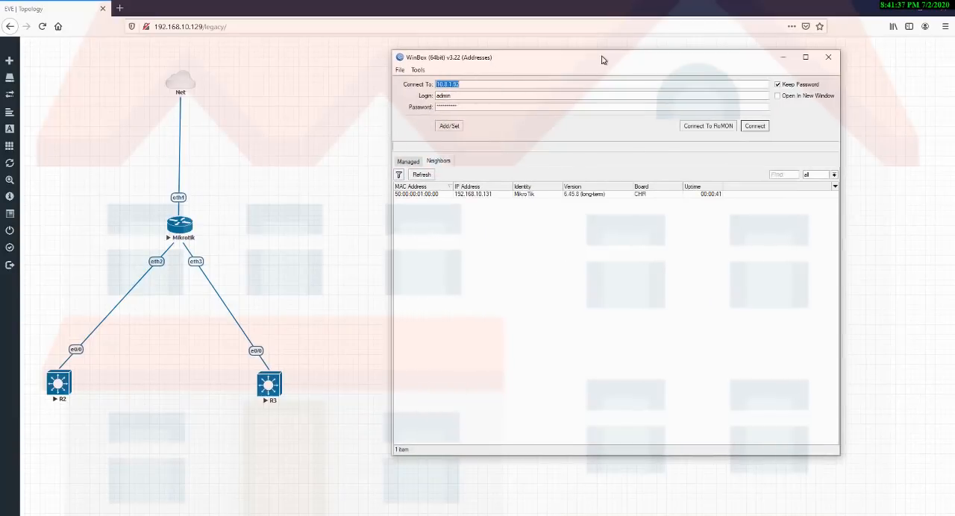
click(419, 197)
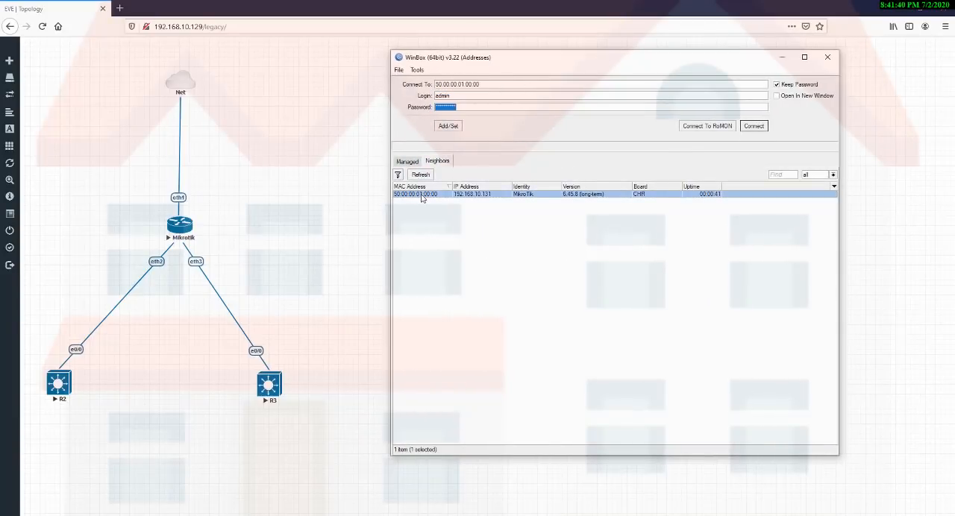
key(BackSpace)
key(Return)
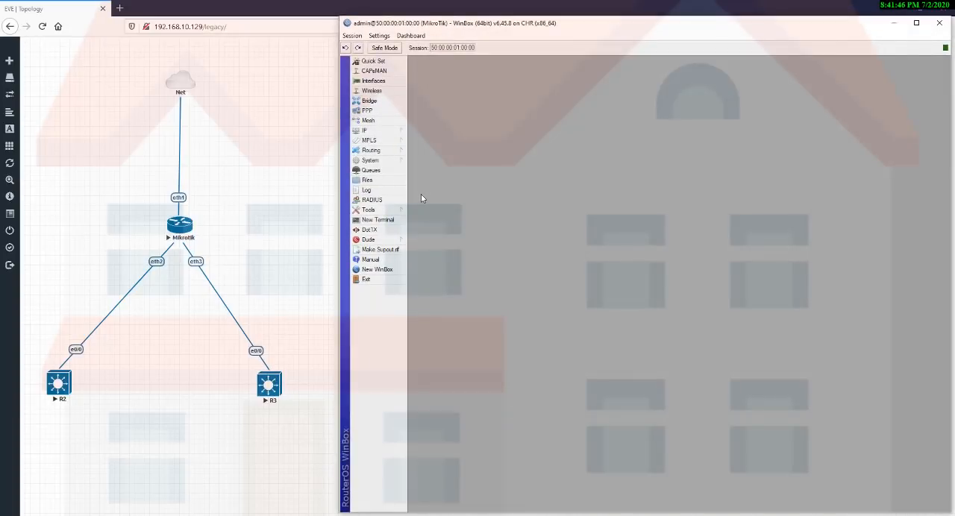
Reset the MikroTik configuration with No Default Configuration enabled and confirm the reboot.
click(370, 160)
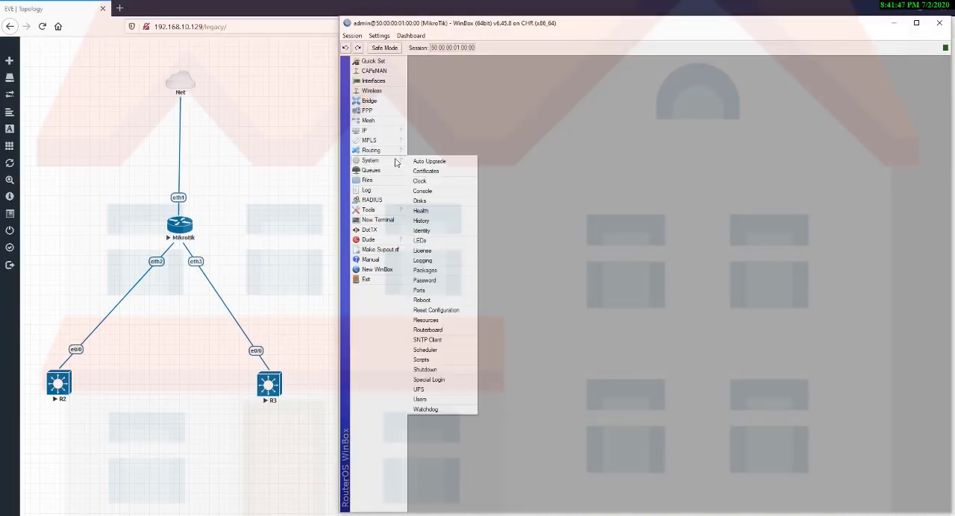
click(427, 313)
click(522, 101)
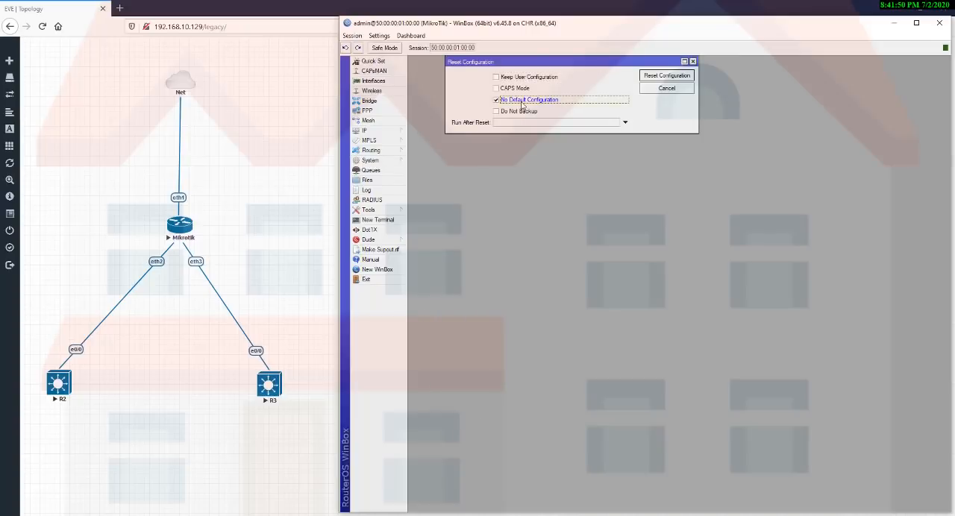
click(676, 75)
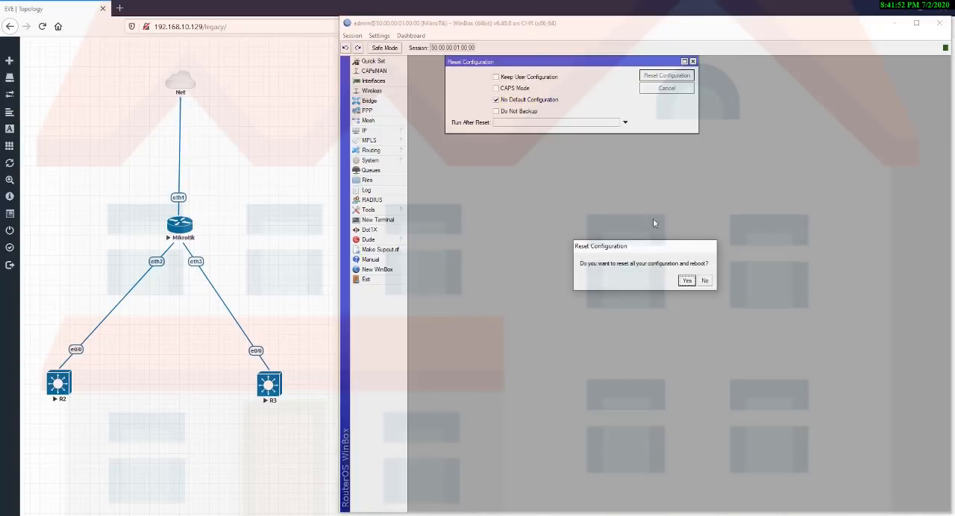
click(685, 281)
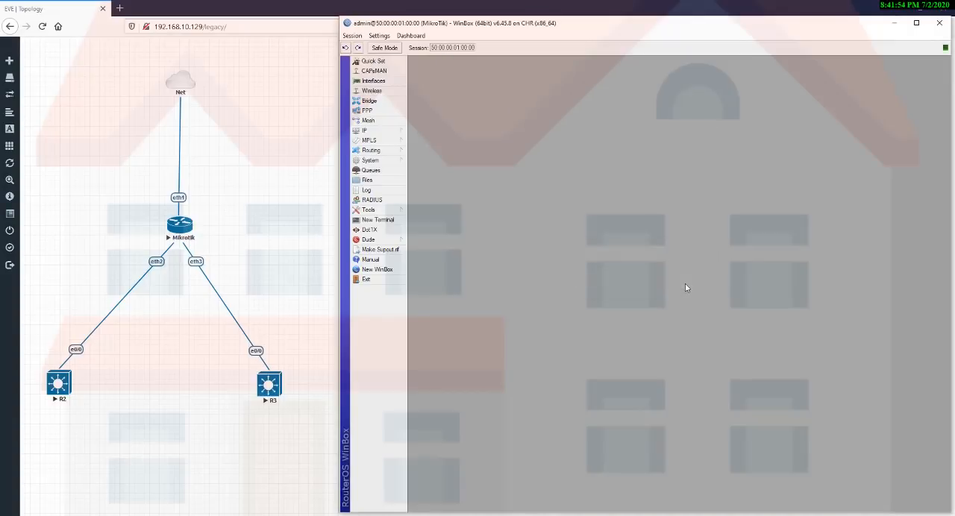
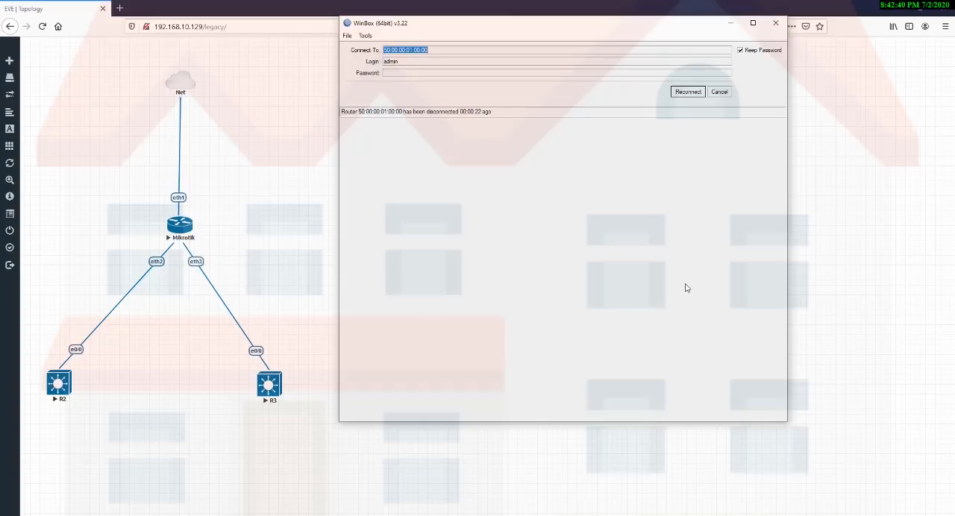
Cancel the reconnect attempt and connect to neighbor 50:00:00:01:00:00 by its MAC address as admin with an empty password.
click(717, 92)
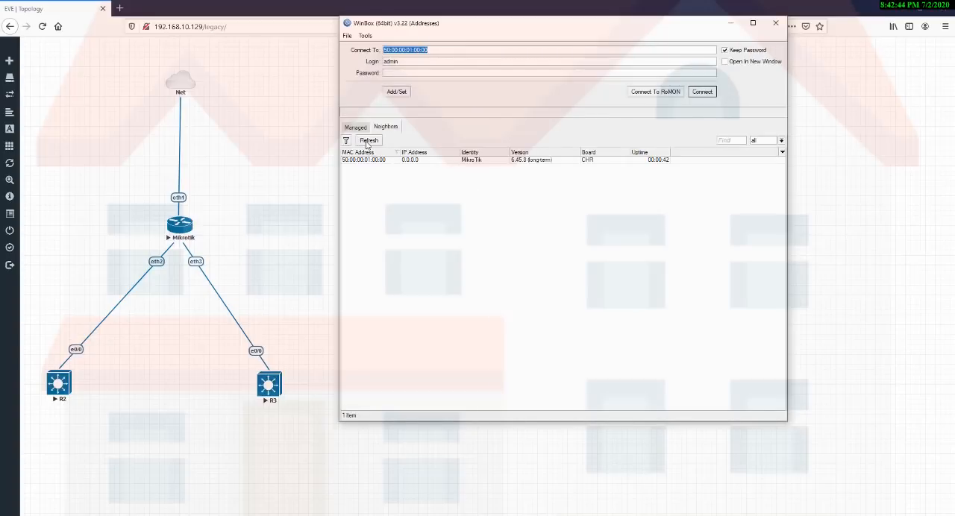
click(366, 161)
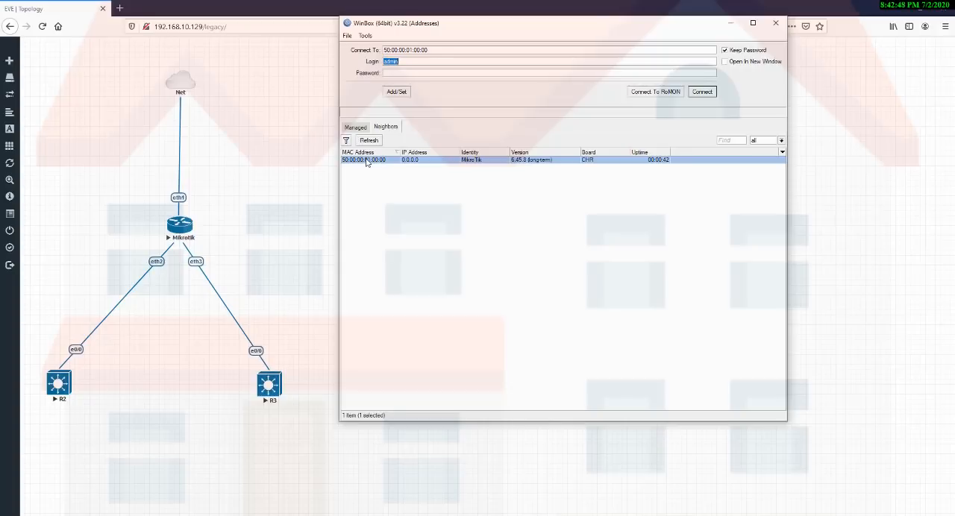
click(699, 95)
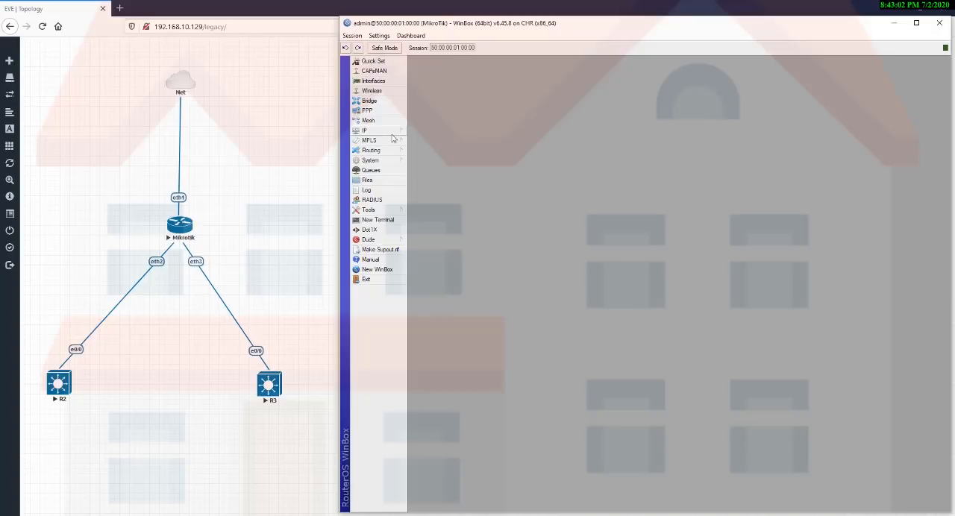
drag(130, 85, 228, 234)
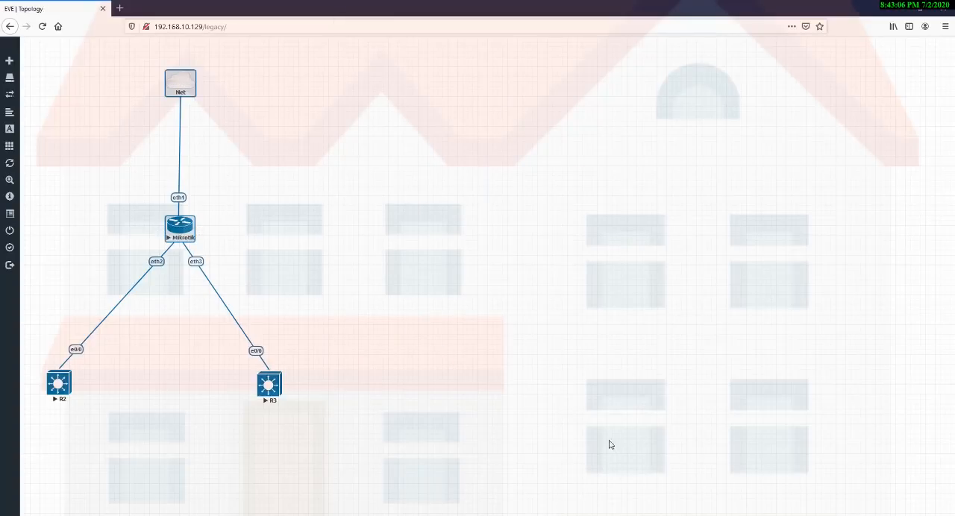
key(alt+Tab)
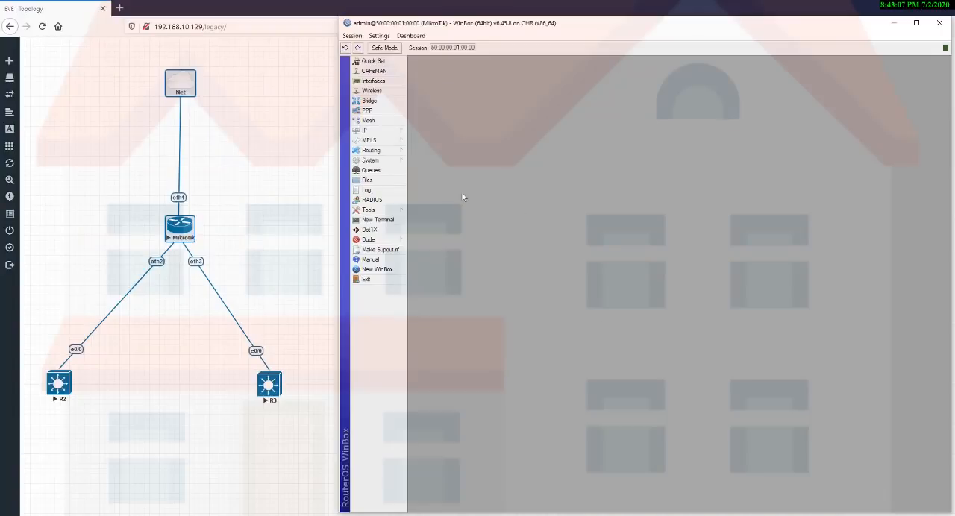
Change the existing DHCP client's interface to ether1, keeping Use Peer DNS, Use Peer NTP and the default route enabled.
click(401, 131)
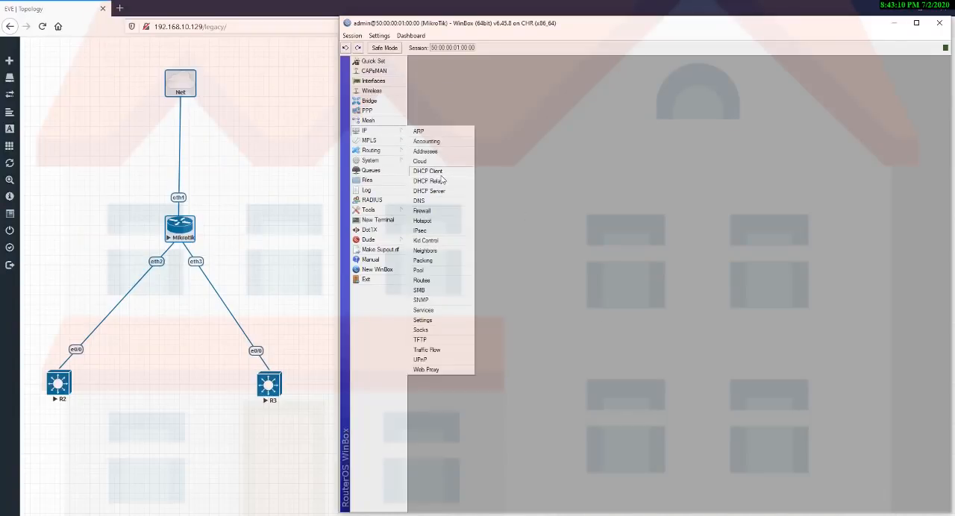
click(440, 175)
click(566, 124)
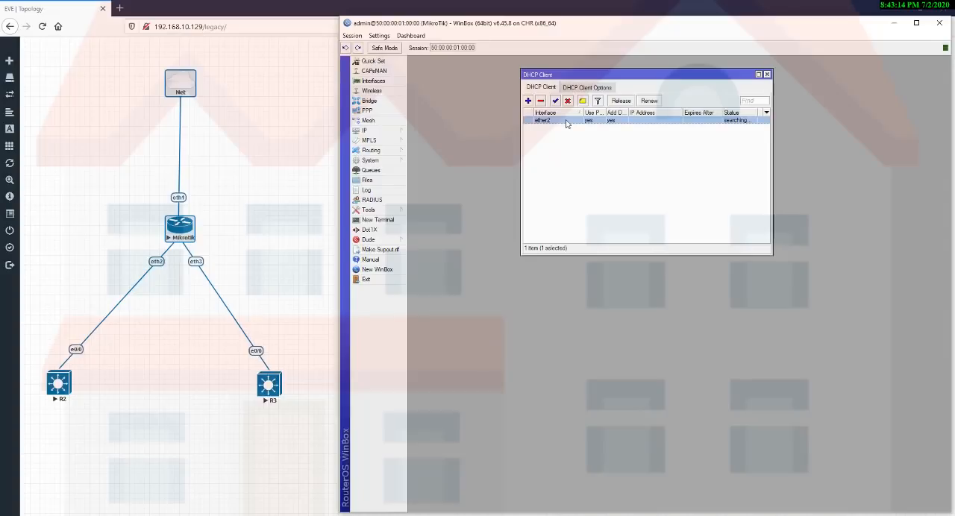
double_click(566, 124)
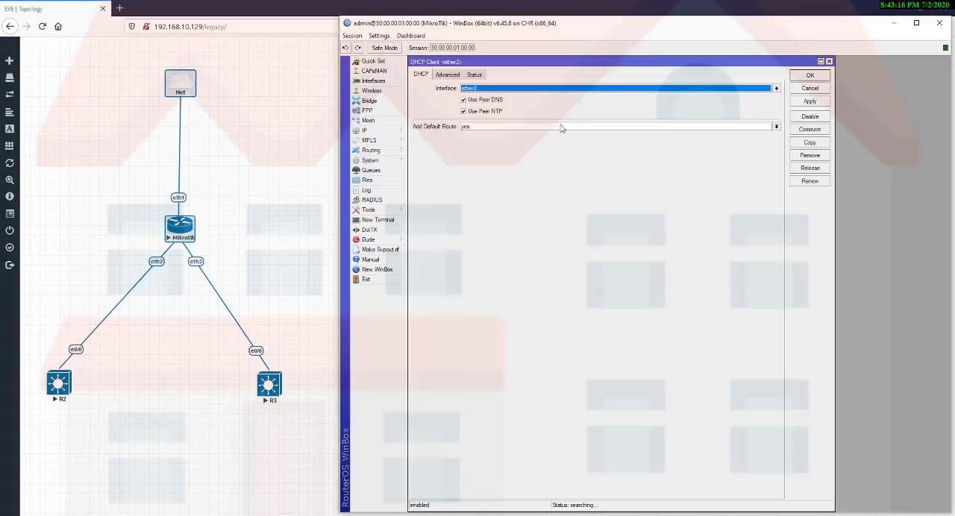
click(522, 89)
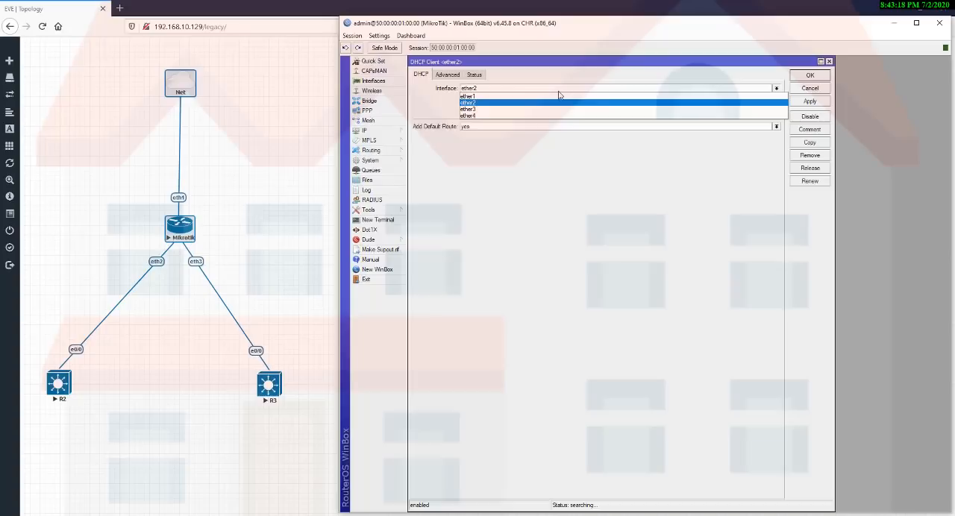
click(492, 97)
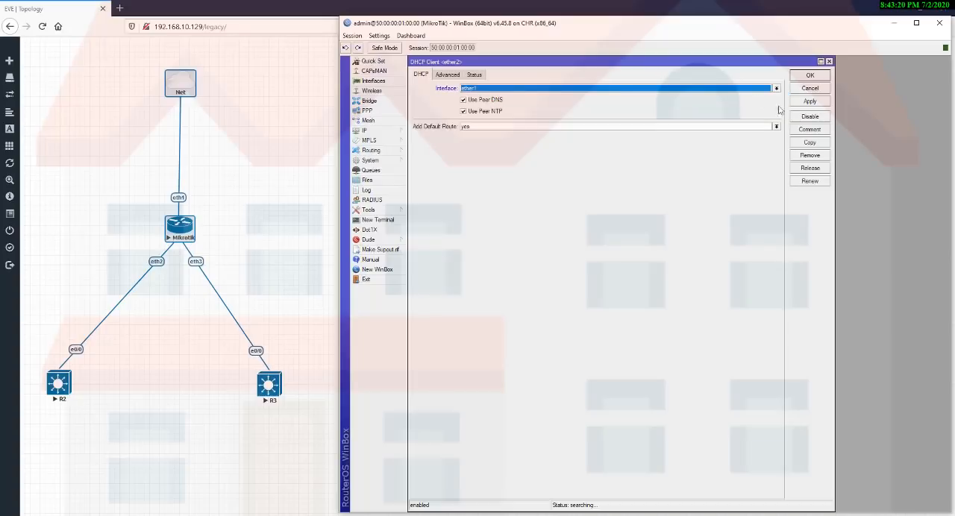
click(818, 101)
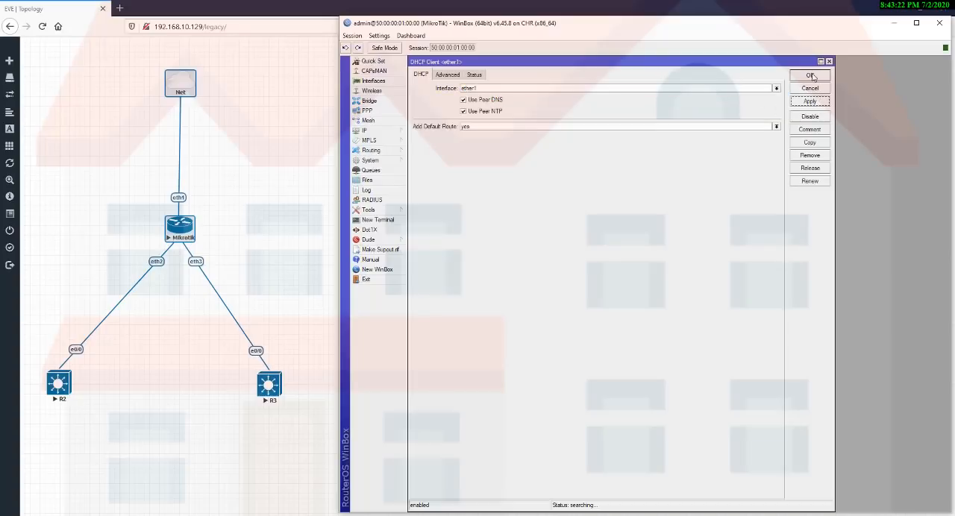
click(810, 75)
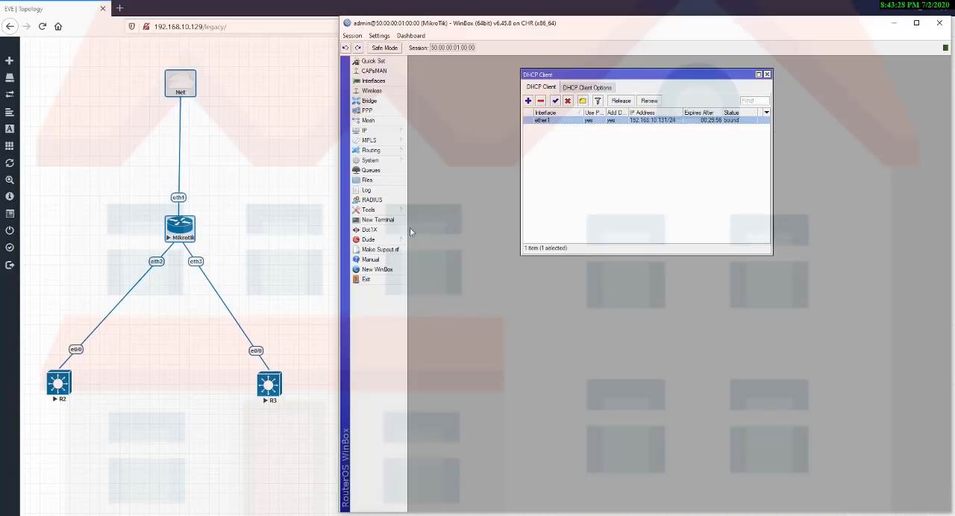
Ping 8.8.8.8 from a new terminal, stop the ping, and close the terminal and DHCP Client windows.
click(377, 220)
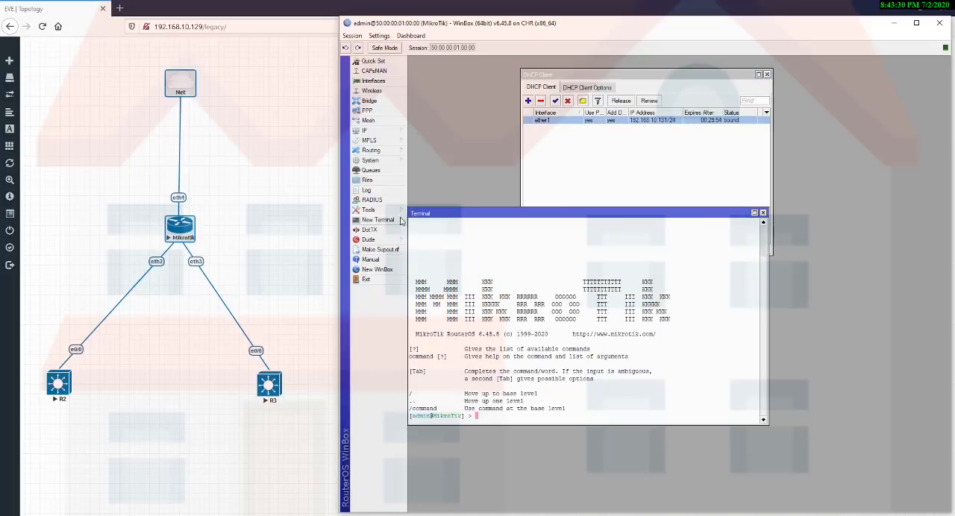
text(ping 8.8.8.8)
key(Return)
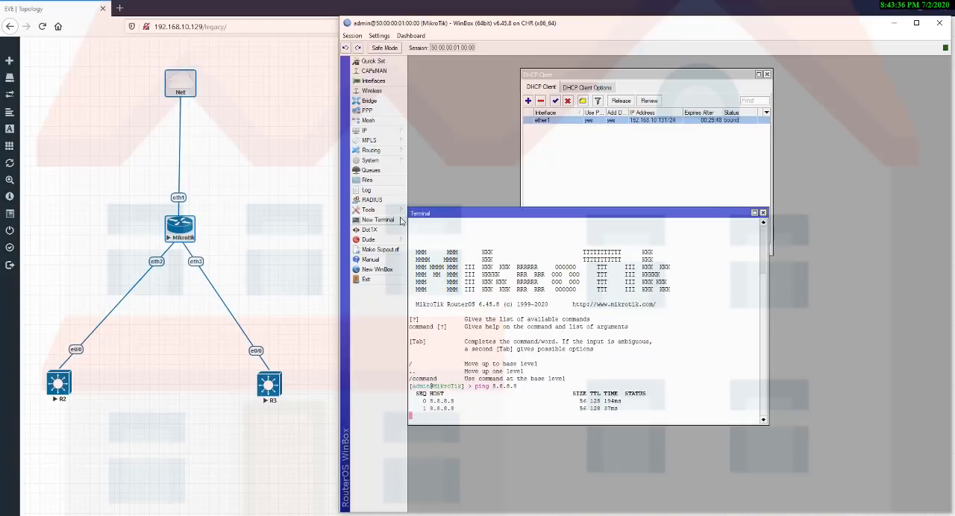
key(ctrl+c)
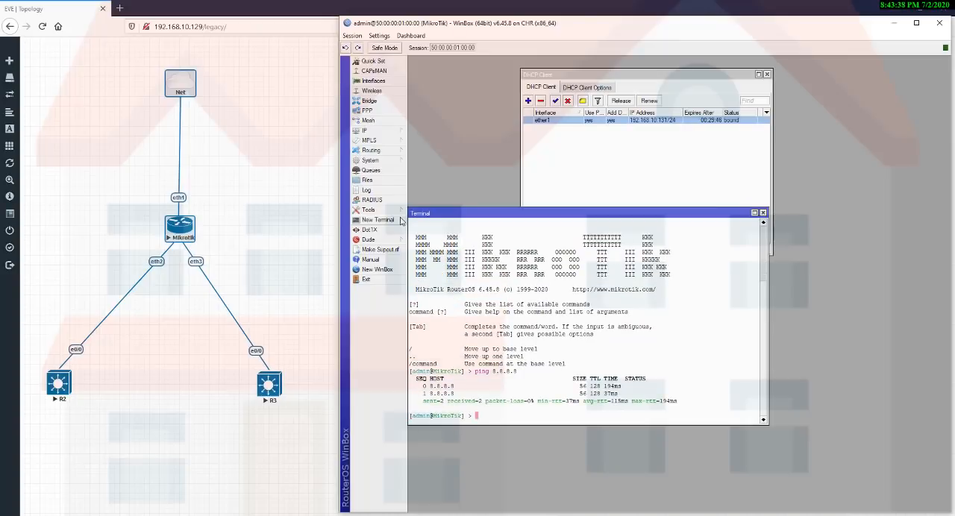
click(763, 214)
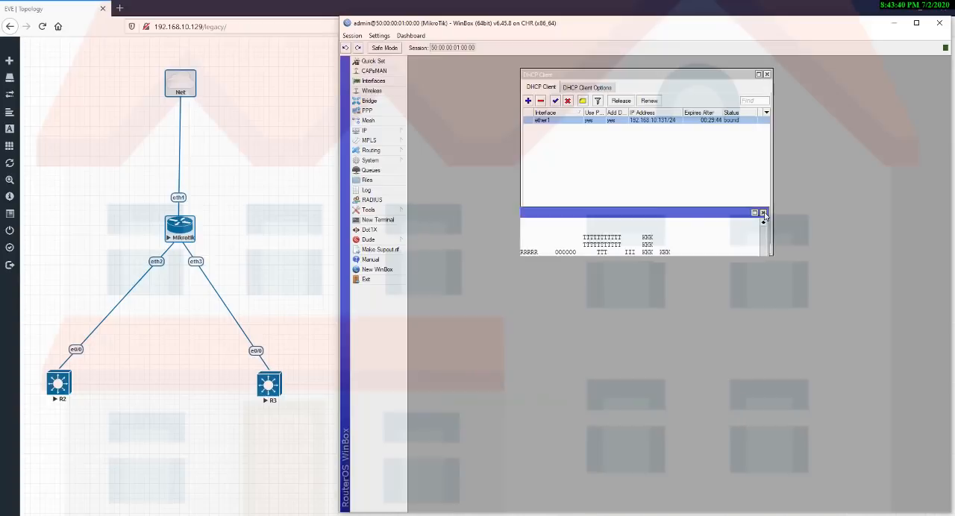
click(766, 75)
click(115, 244)
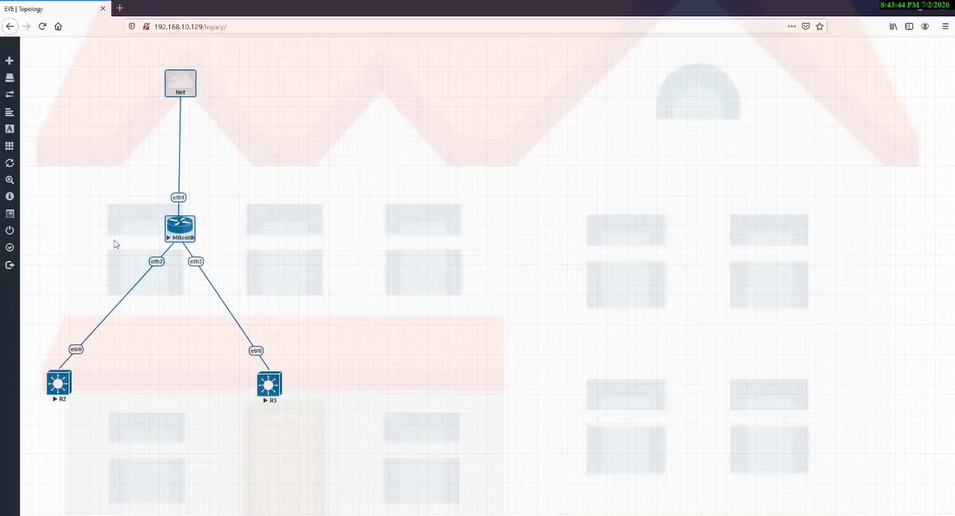
drag(114, 241, 177, 298)
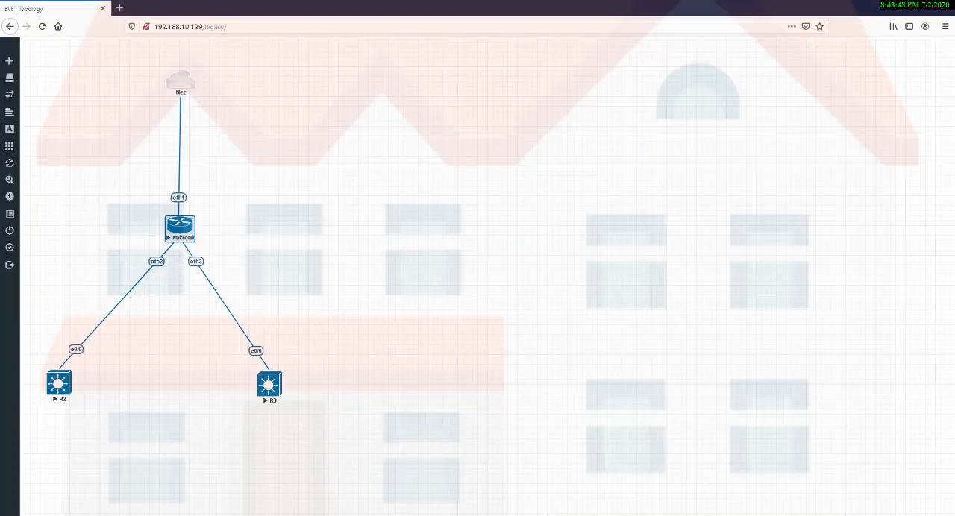
key(alt+Tab)
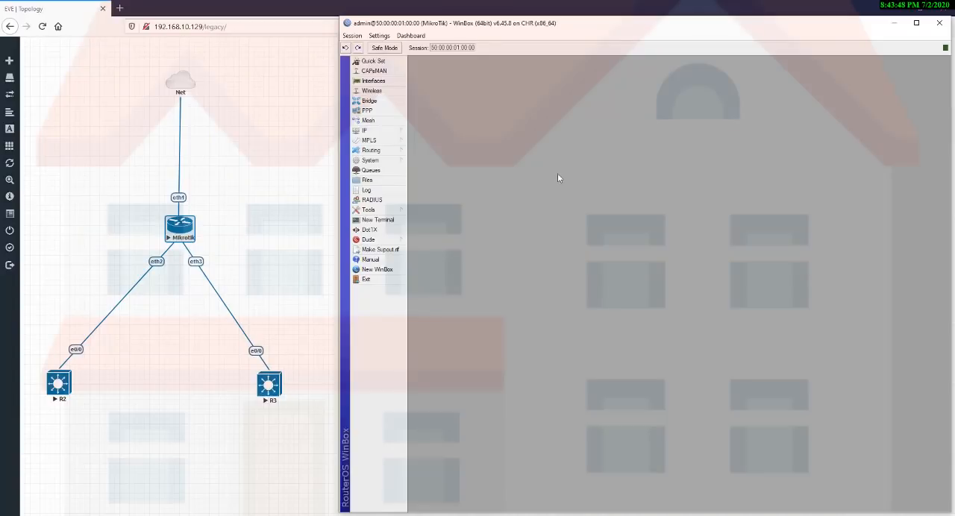
Create a VLAN interface named vlan10 with VLAN ID 10 on ether2.
click(380, 82)
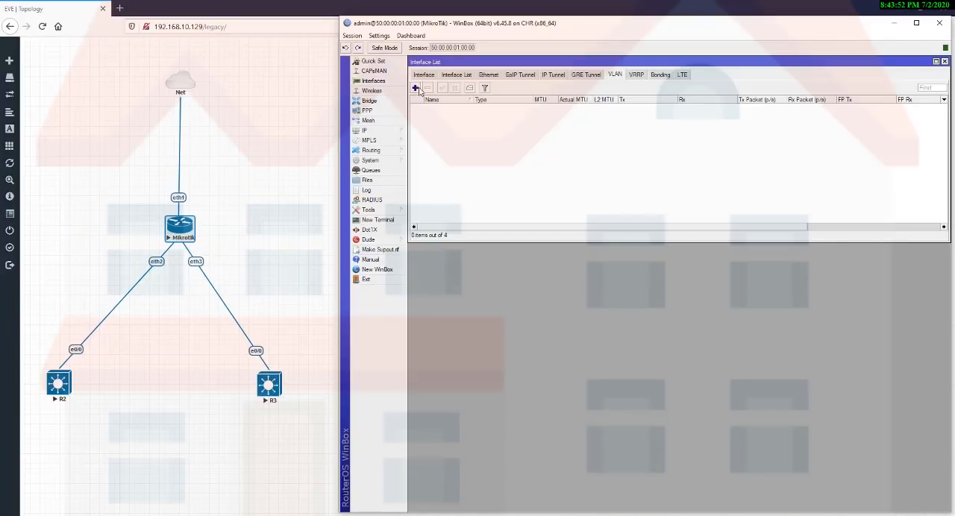
click(416, 88)
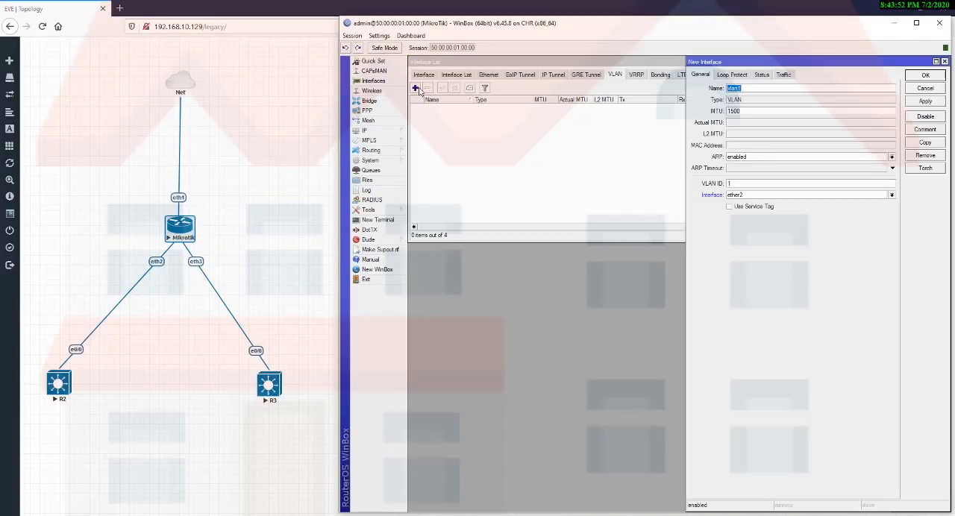
click(745, 87)
key(Tab)
key(Tab)
key(Tab)
key(Tab)
click(738, 183)
click(786, 197)
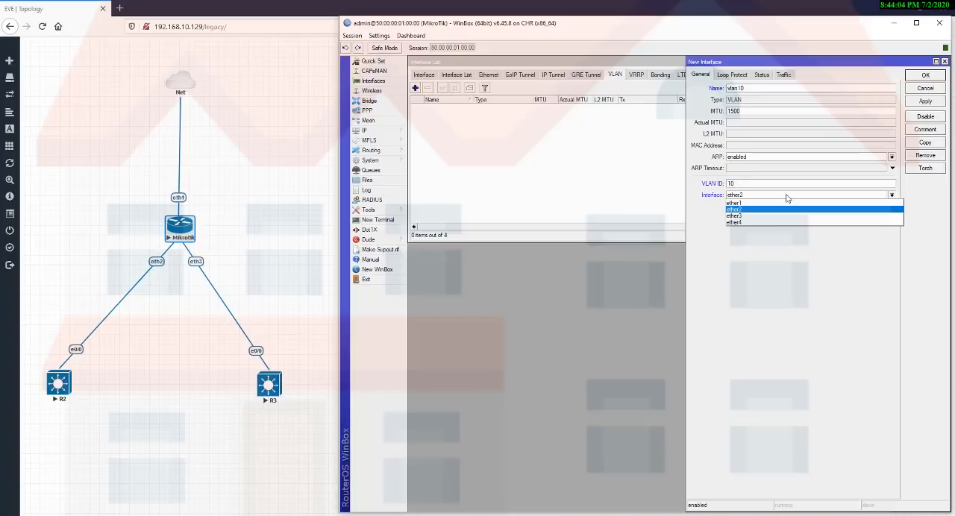
click(786, 197)
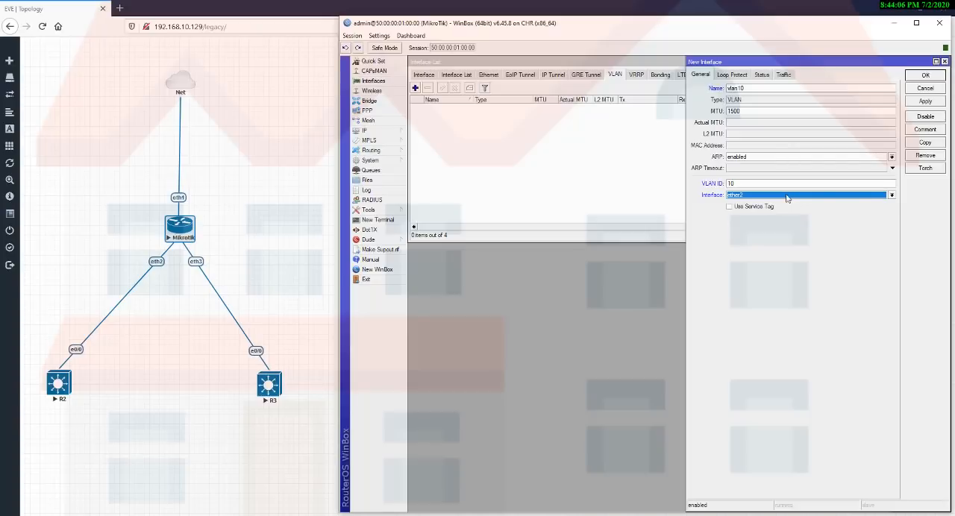
click(924, 101)
click(925, 76)
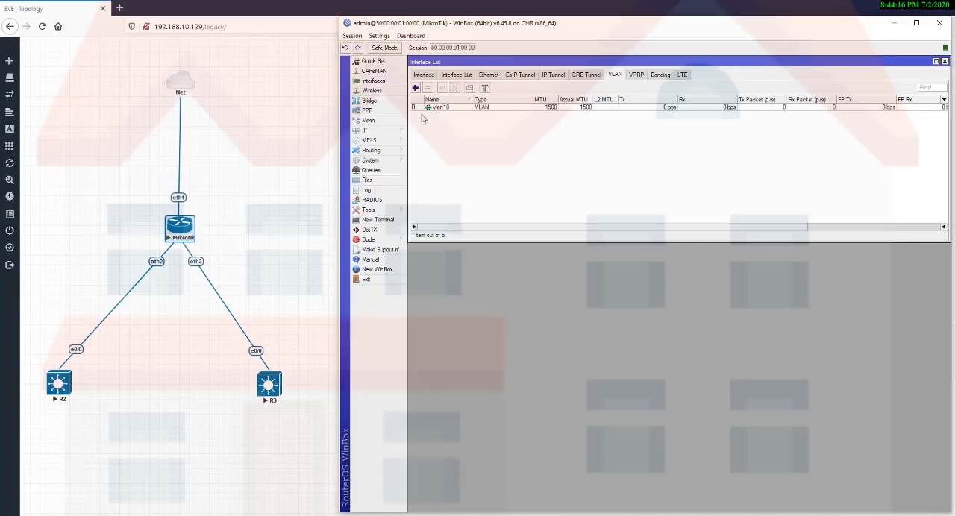
Create a VLAN interface named vlan20 with VLAN ID 20 on ether3.
click(416, 88)
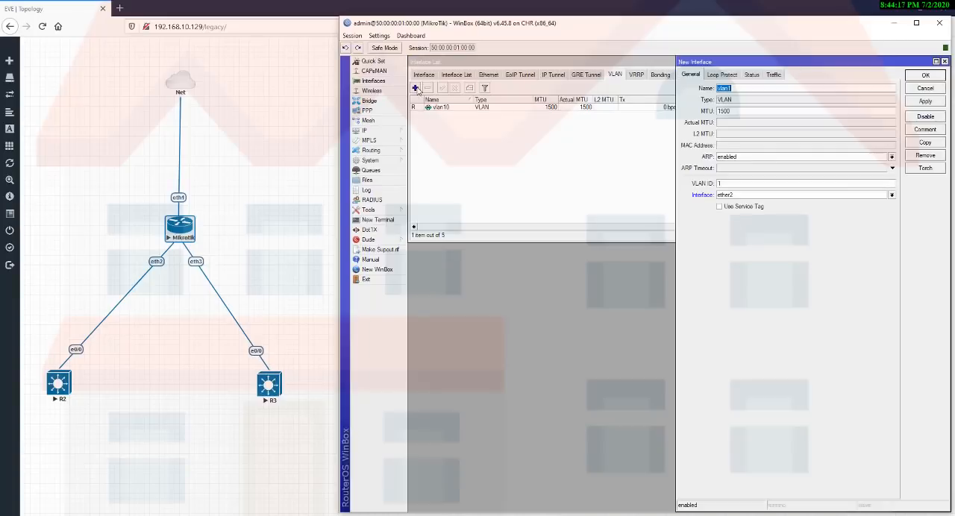
click(756, 89)
text(20)
double_click(726, 183)
text(20)
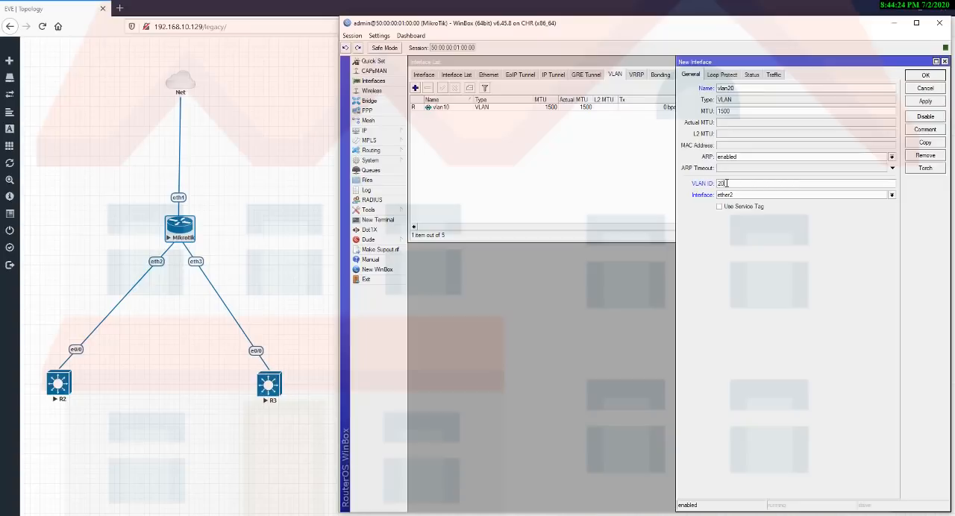
click(758, 196)
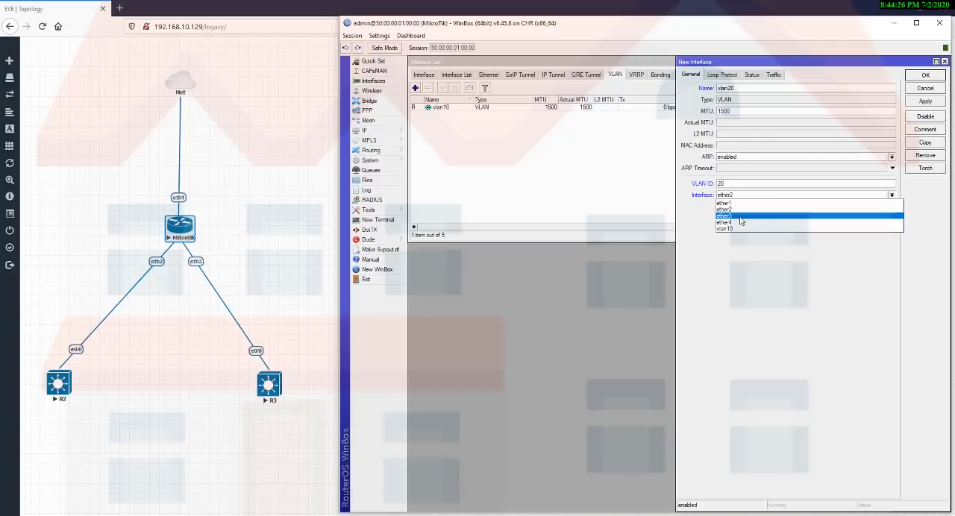
click(742, 217)
click(922, 102)
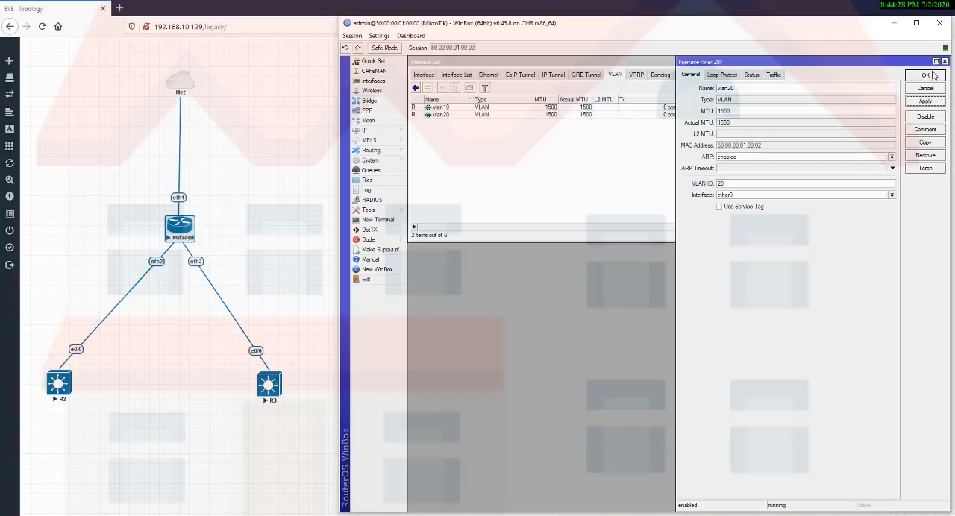
click(925, 76)
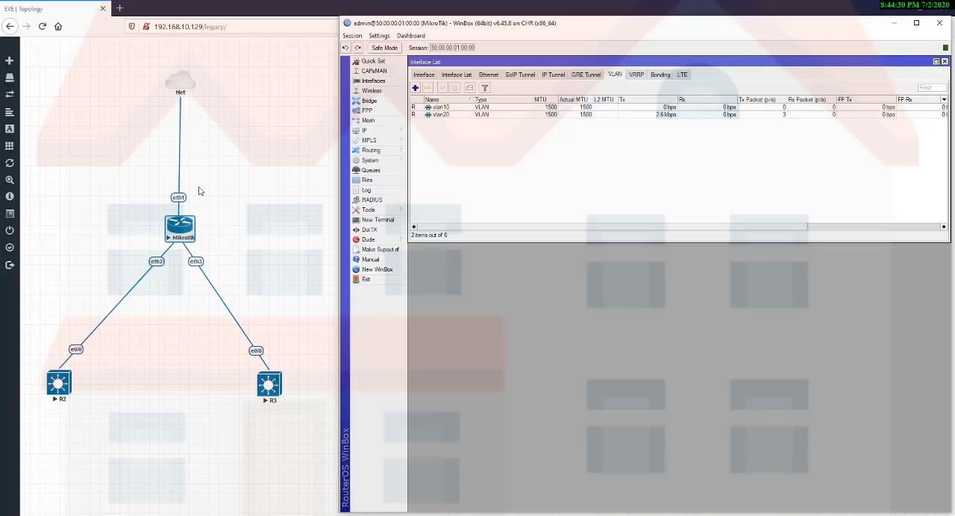
drag(198, 186, 332, 440)
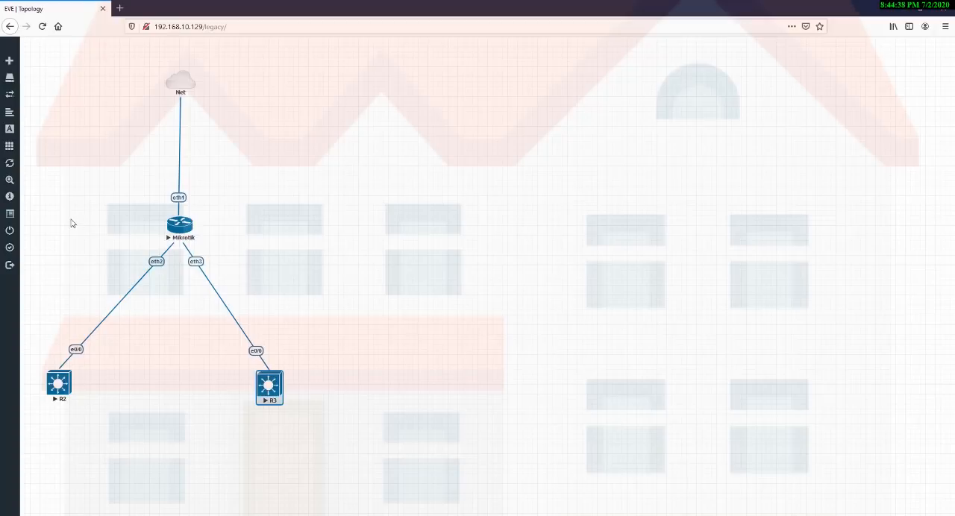
drag(71, 218, 187, 440)
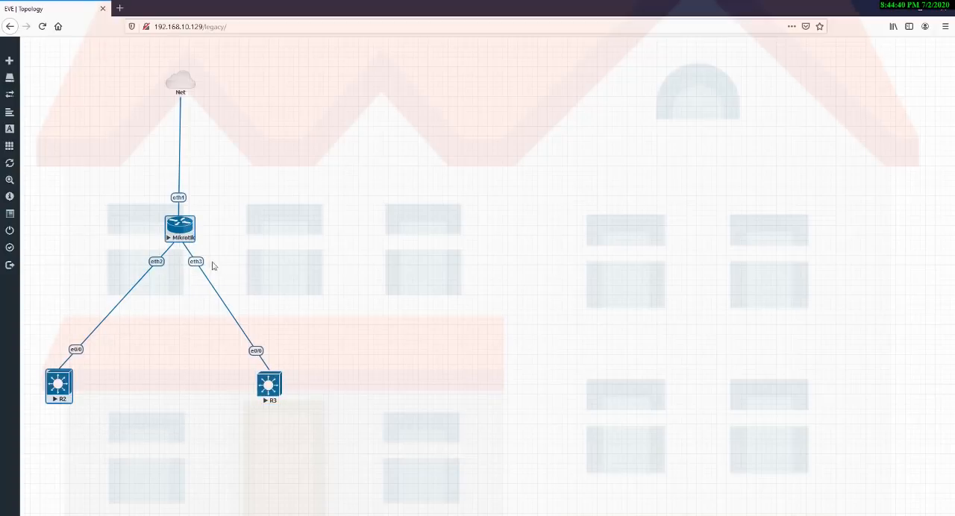
drag(209, 238, 321, 437)
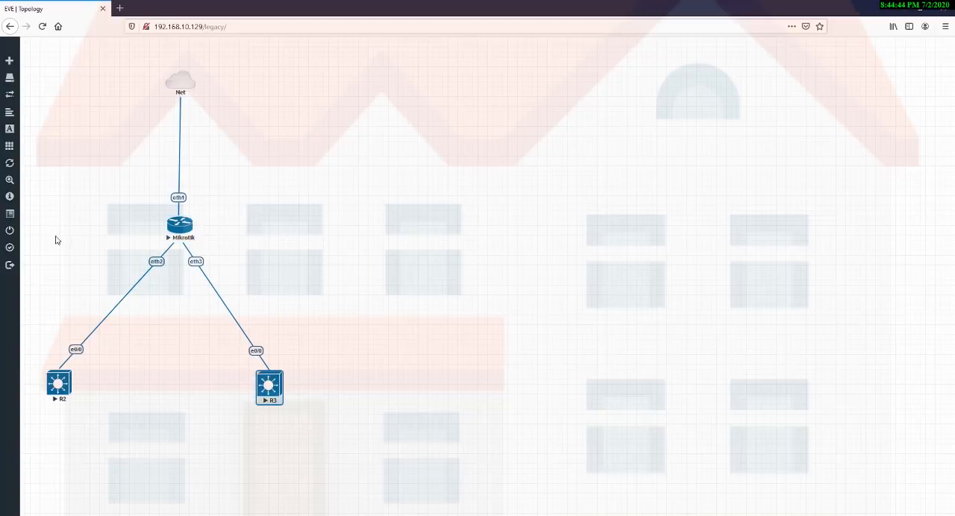
drag(55, 236, 152, 442)
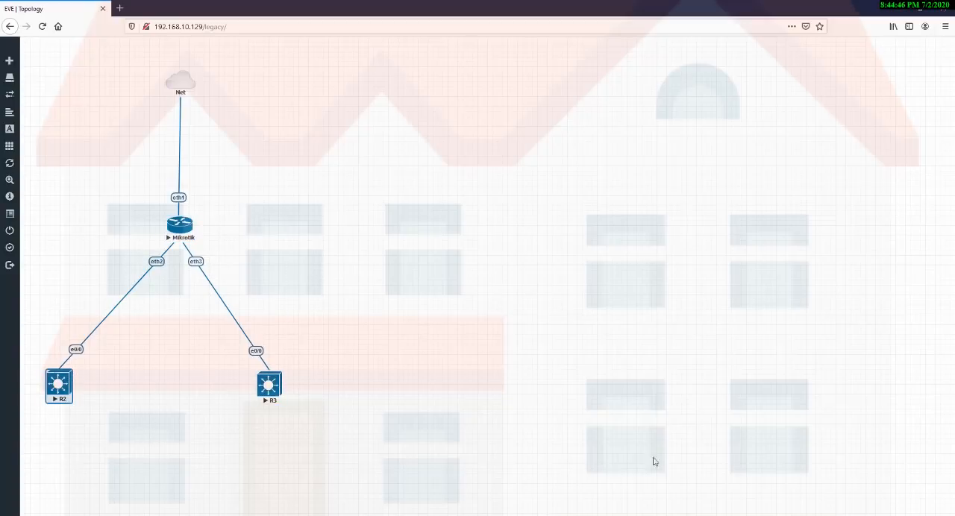
Close the interface list and start a DHCP server setup on interface vlan10.
click(637, 515)
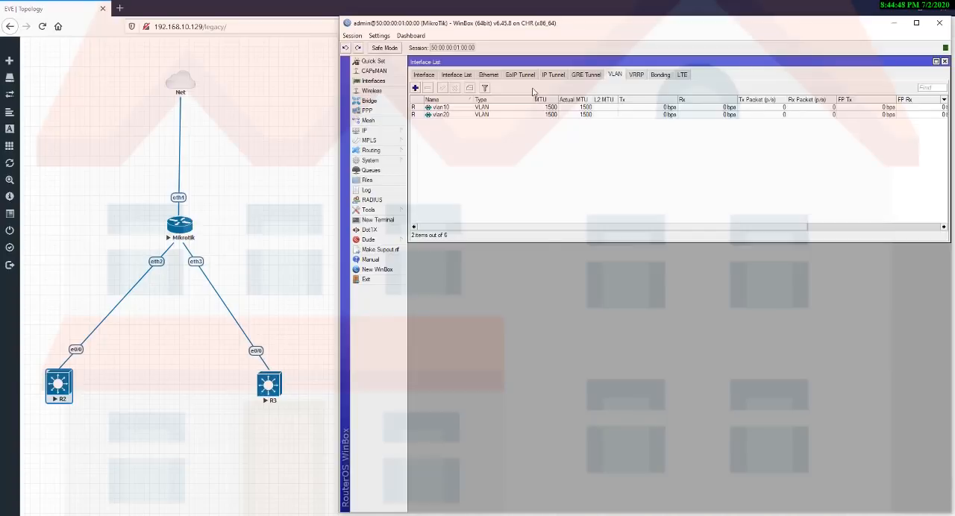
key(Escape)
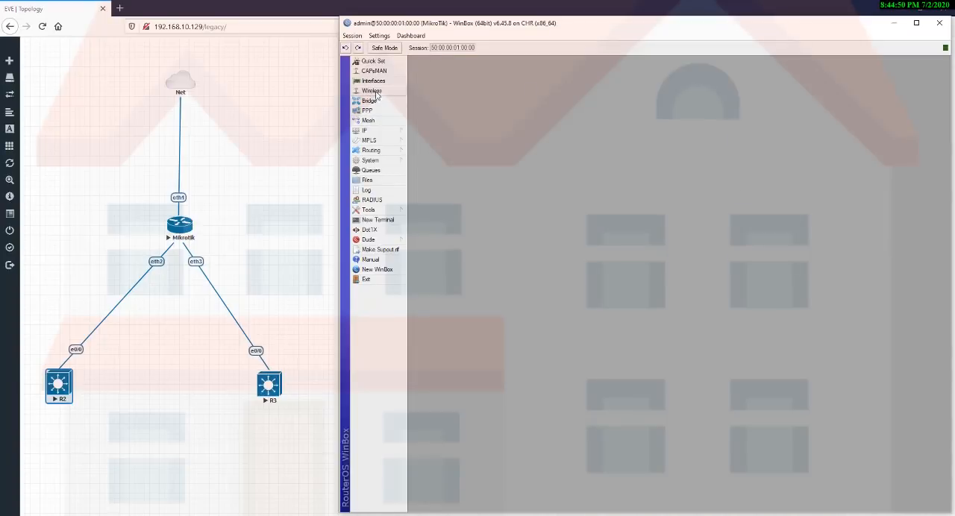
click(366, 131)
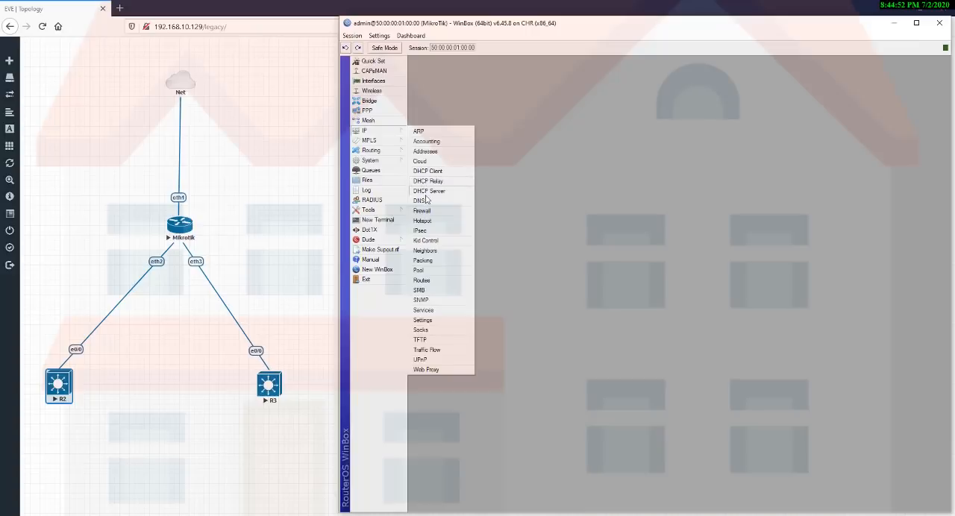
click(426, 193)
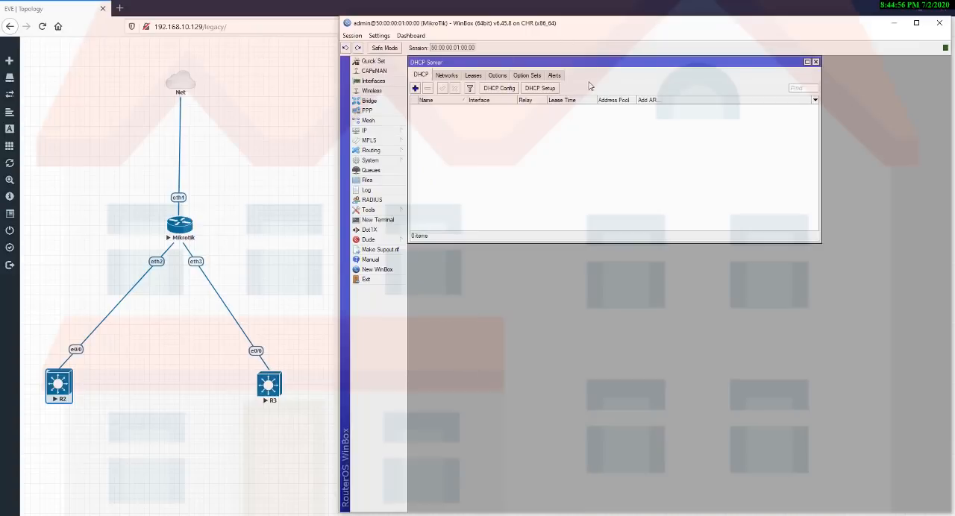
click(534, 91)
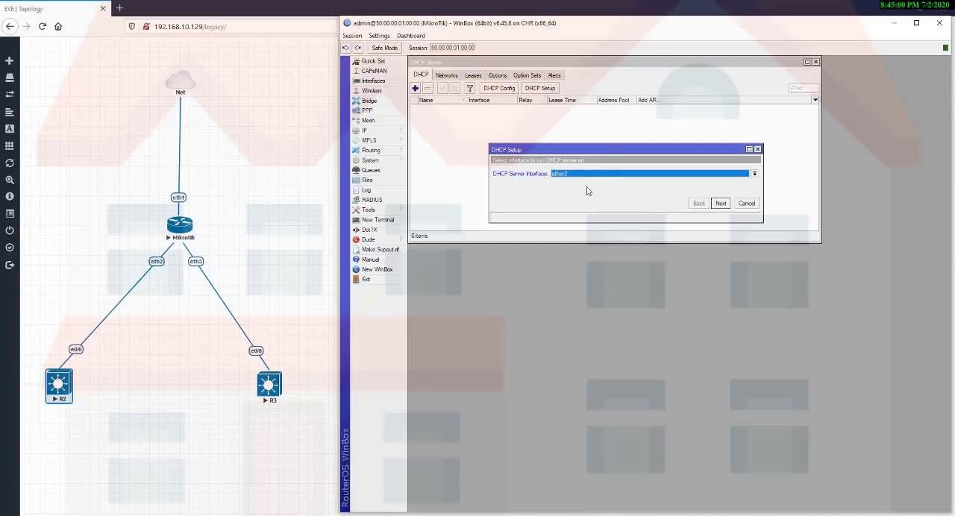
click(590, 178)
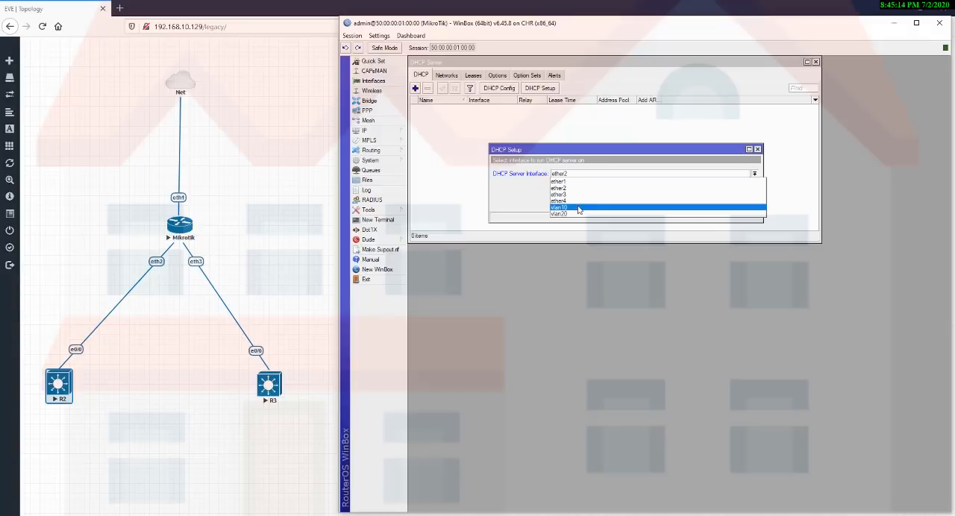
click(577, 208)
click(720, 204)
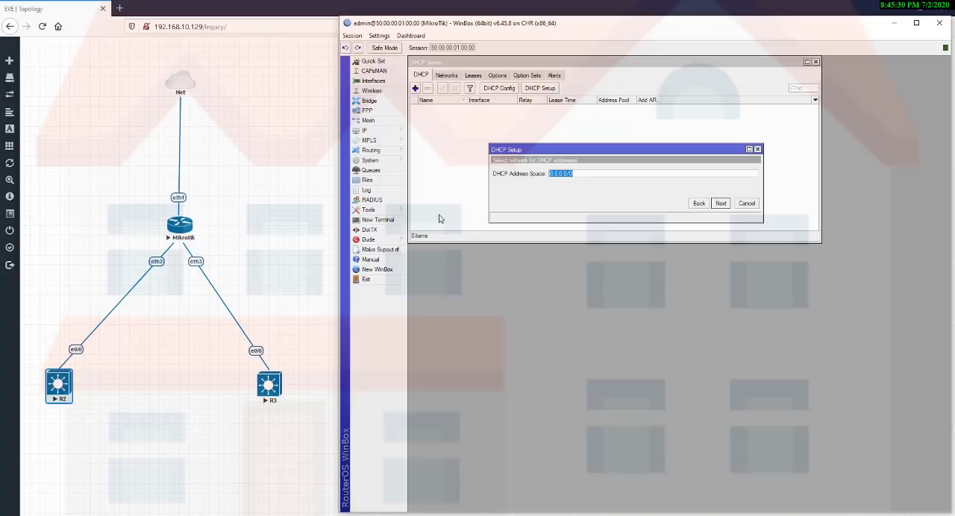
Set the DHCP address space for vlan10 to 10.5.50.0/24.
text(10.5.50.0/24)
key(BackSpace)
text(1)
drag(586, 173, 536, 173)
click(573, 173)
key(BackSpace)
text(0)
click(716, 204)
Set the gateway for the vlan10 DHCP network to 10.5.50.1.
click(601, 174)
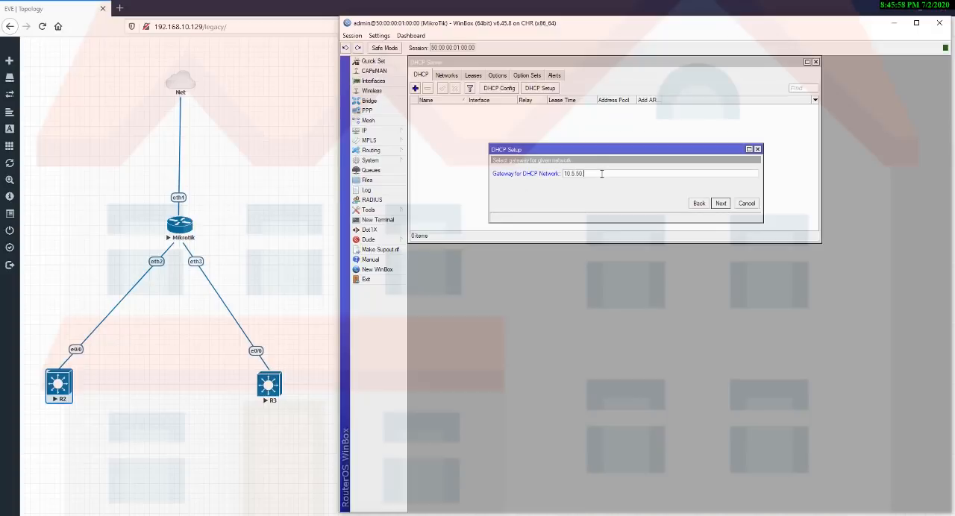
text(0)
click(722, 204)
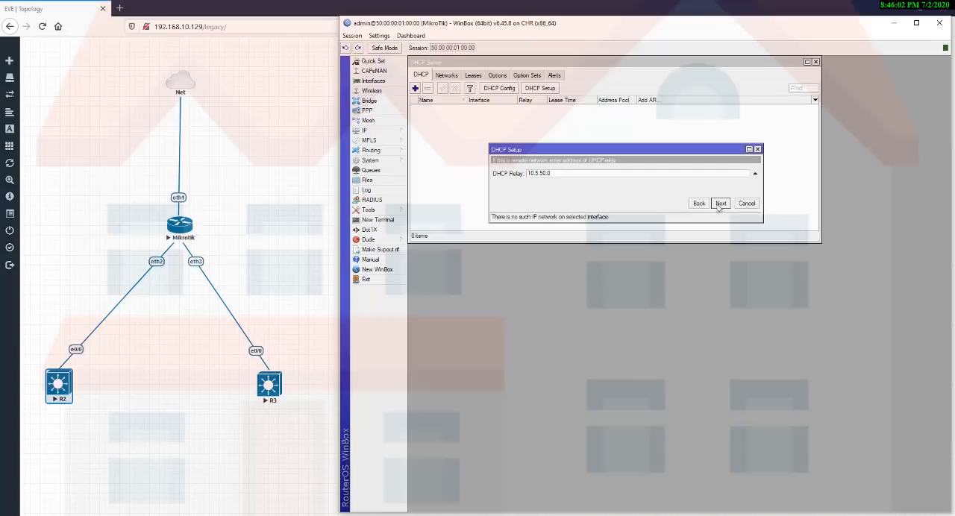
click(701, 205)
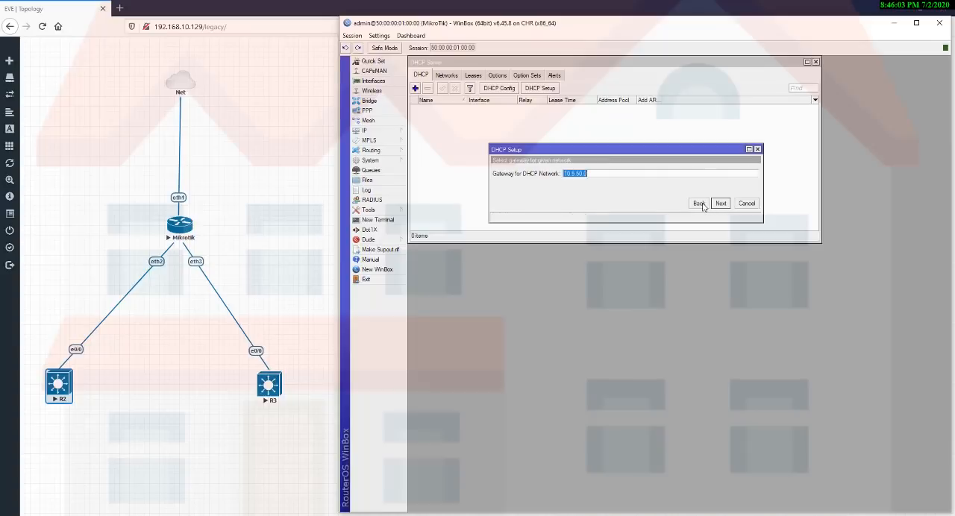
click(598, 175)
key(BackSpace)
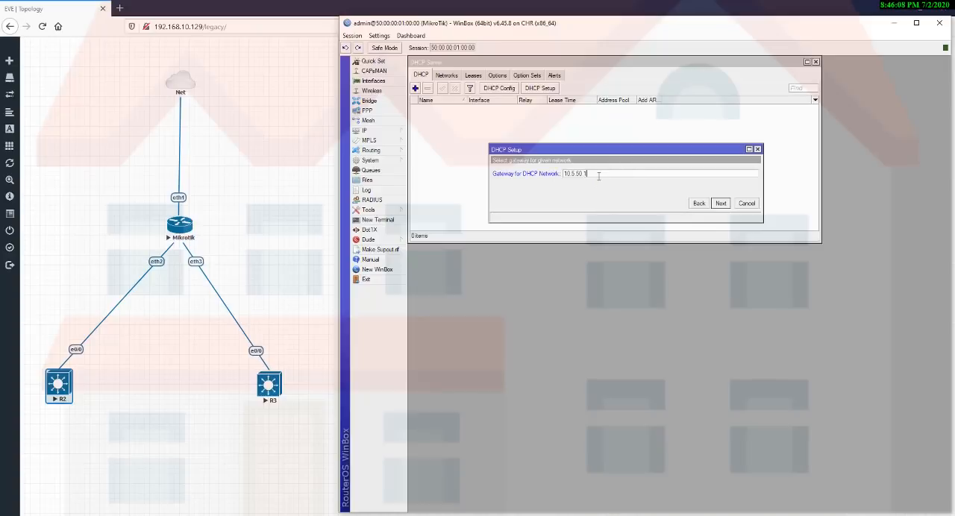
click(720, 203)
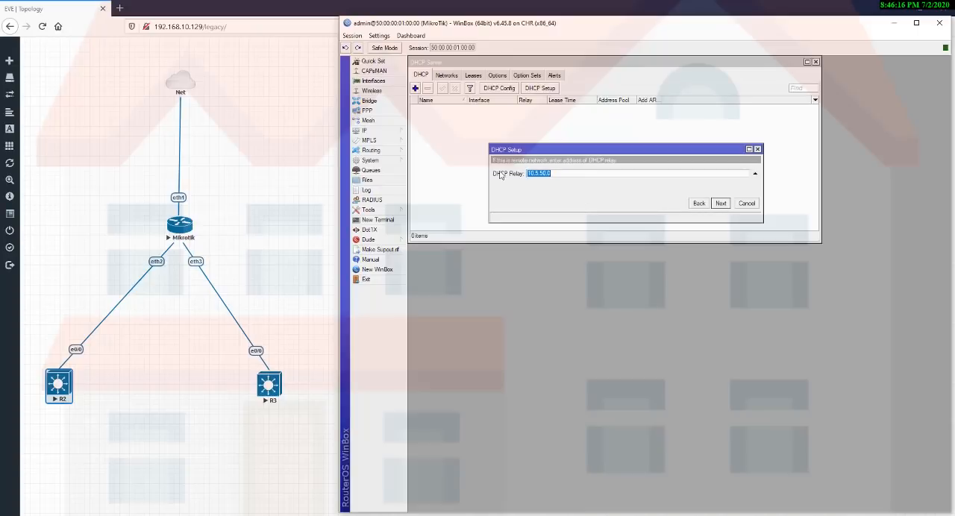
Remove the DHCP relay address and accept 10.5.50.2-10.5.50.254 as the vlan10 address pool.
click(755, 173)
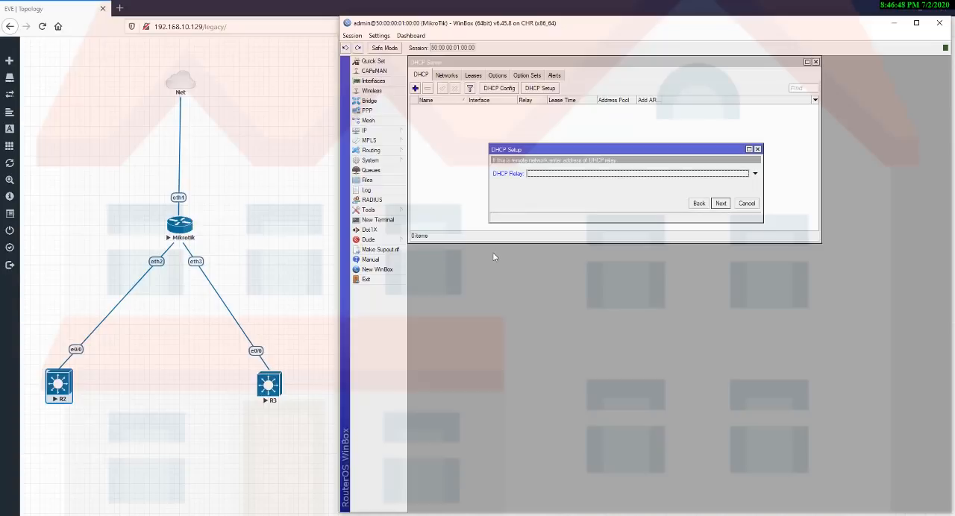
click(720, 204)
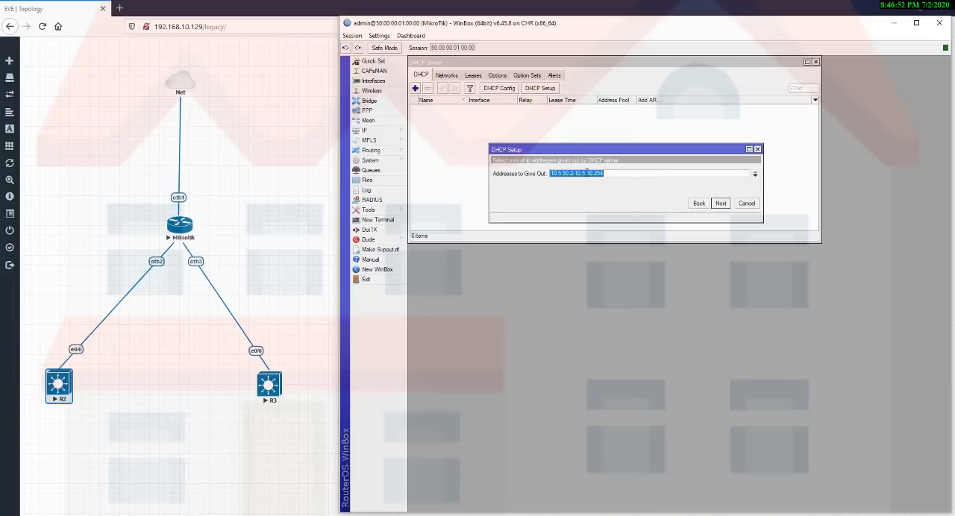
click(609, 173)
drag(570, 173, 575, 173)
click(606, 173)
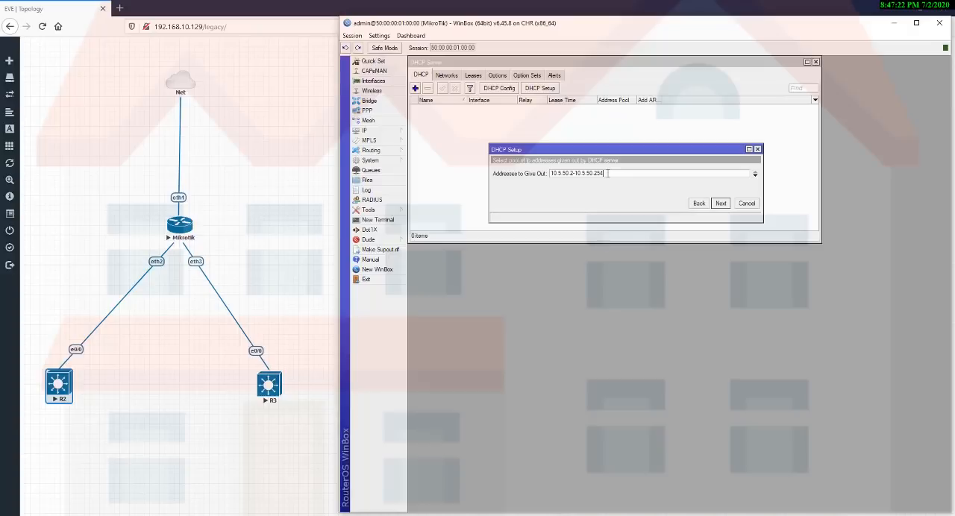
click(721, 204)
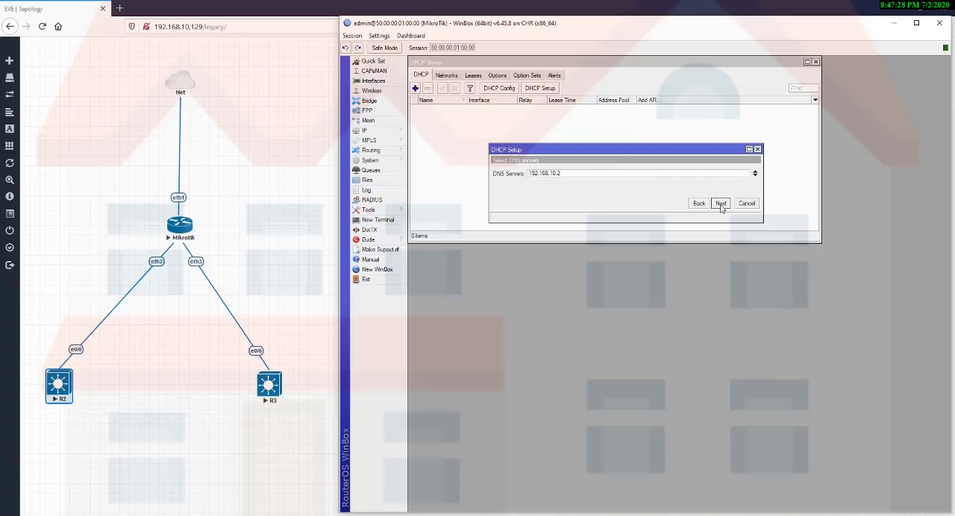
Set the DNS servers of the vlan10 DHCP setup to 8.8.8.8 and 1.1.1.1.
drag(574, 176, 458, 183)
text(8.8.8.8)
click(754, 177)
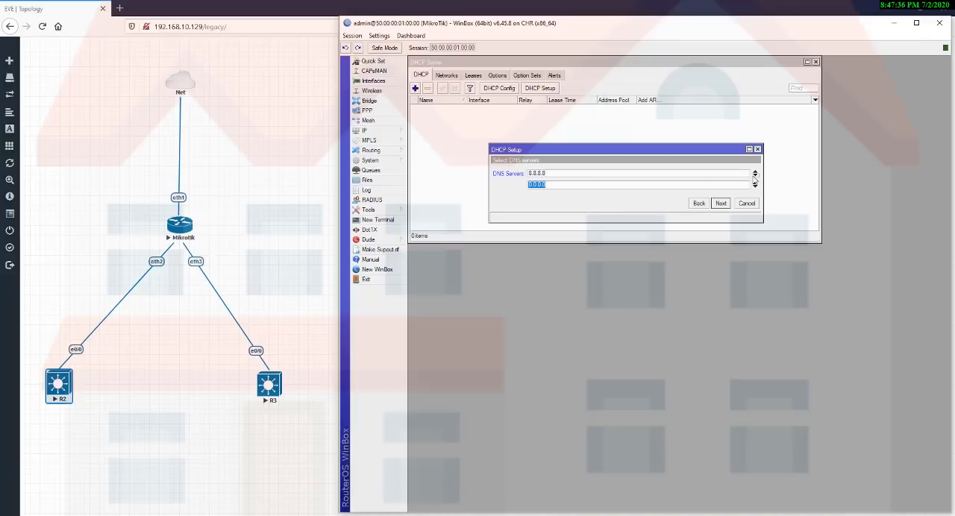
text(1.1.1.1)
click(722, 204)
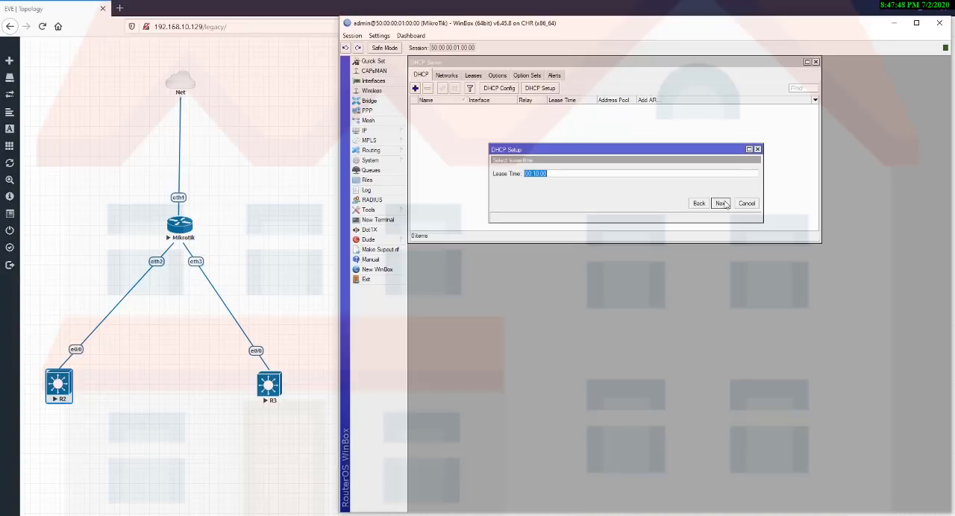
Set the lease time to 03:00:00 and complete the vlan10 DHCP server setup.
click(567, 173)
key(Left)
key(Left)
text(03)
click(721, 203)
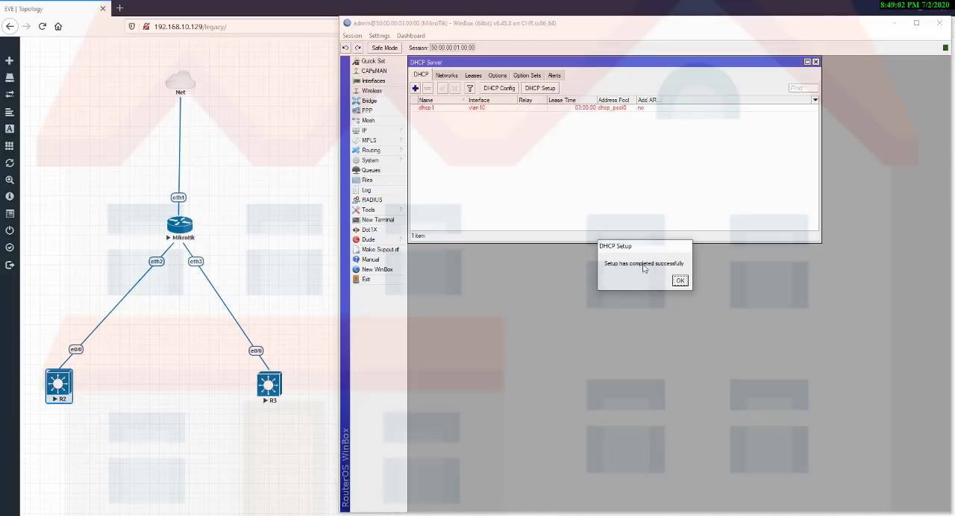
click(682, 281)
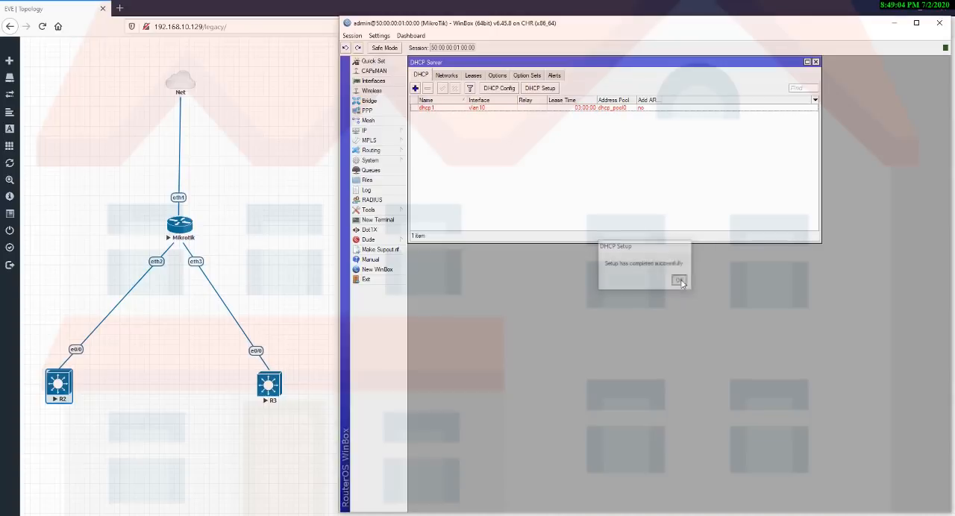
Add the IP address 10.5.50.1/24 to interface vlan10 and close the address list.
click(443, 109)
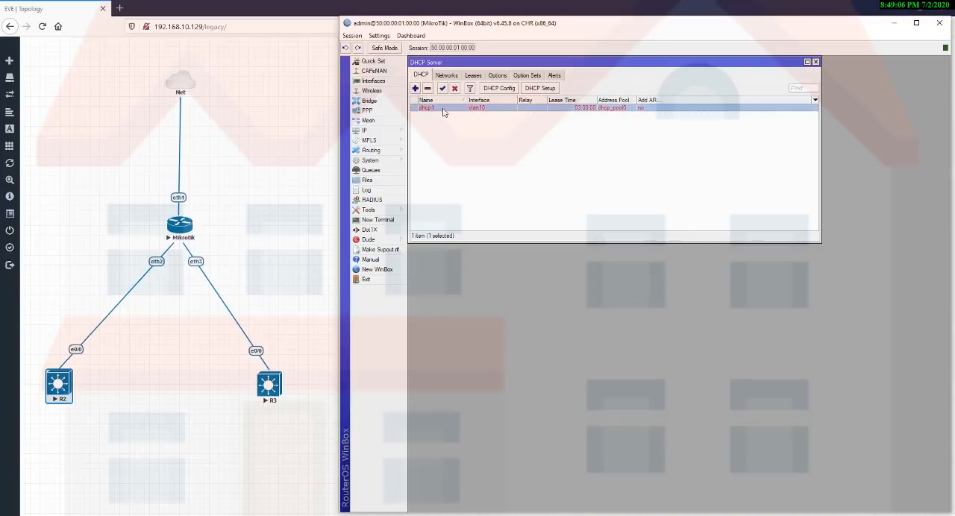
click(396, 134)
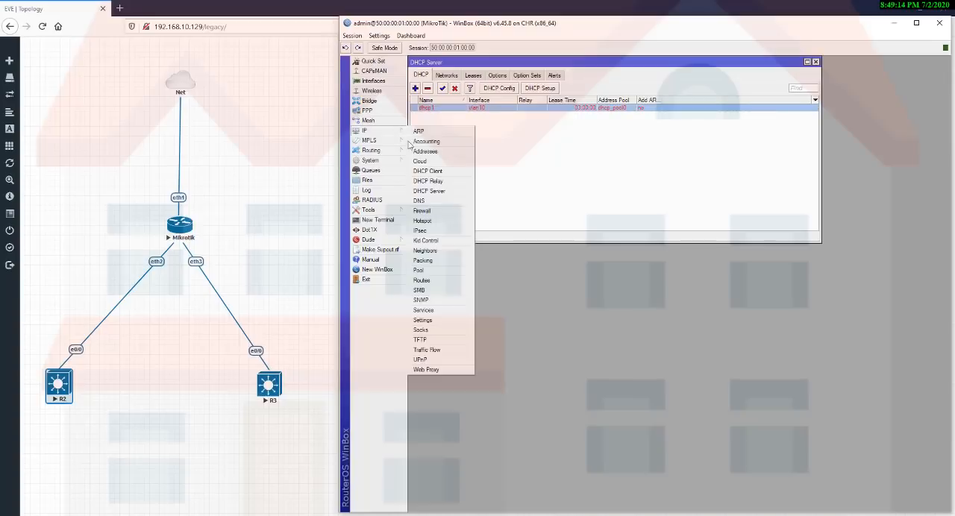
click(416, 152)
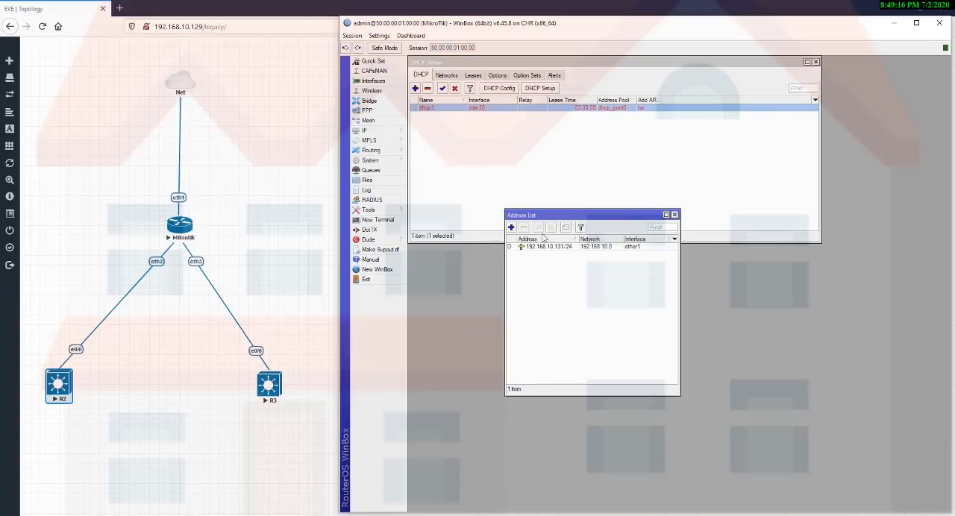
click(511, 227)
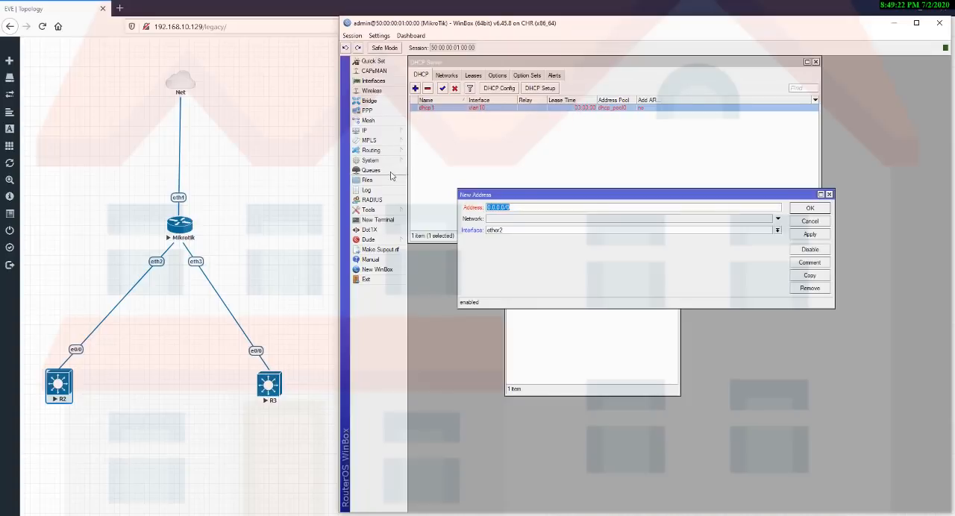
text(10.5.50.1/24)
click(507, 230)
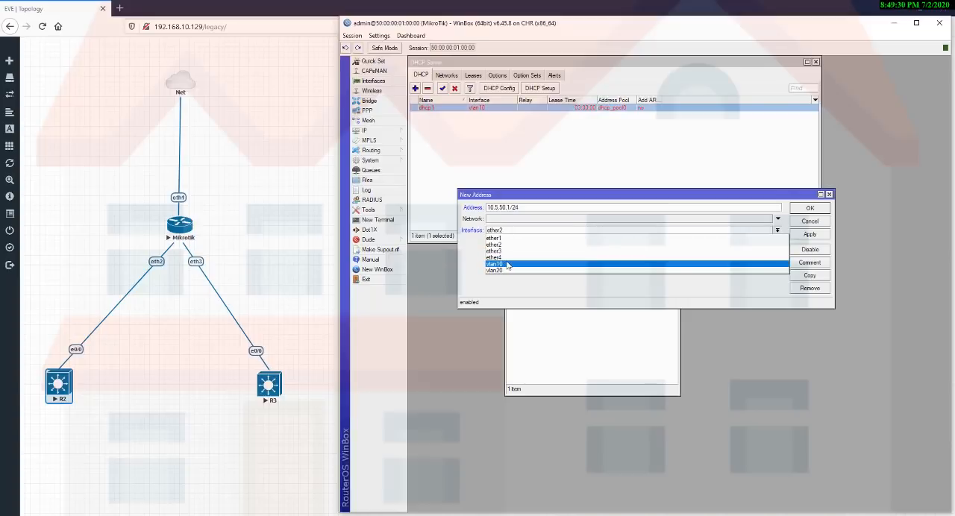
click(507, 265)
click(803, 235)
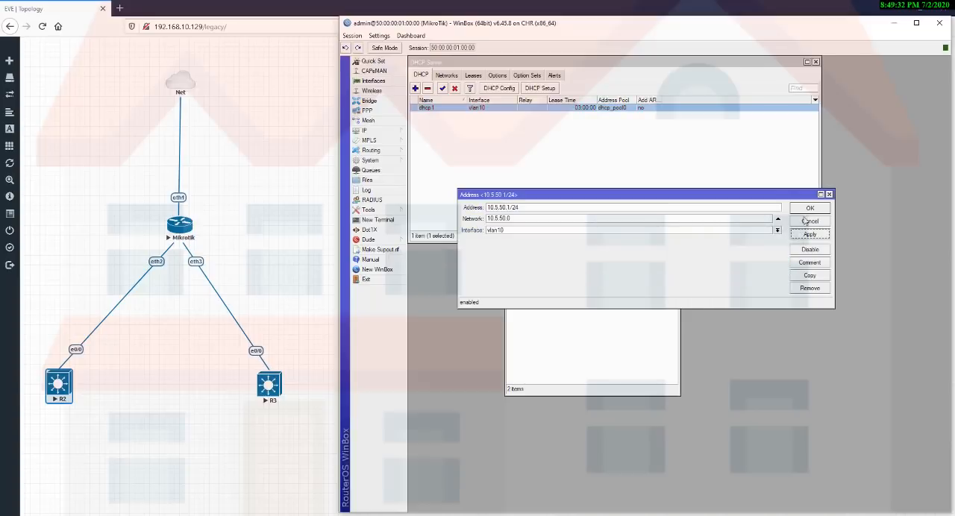
click(810, 208)
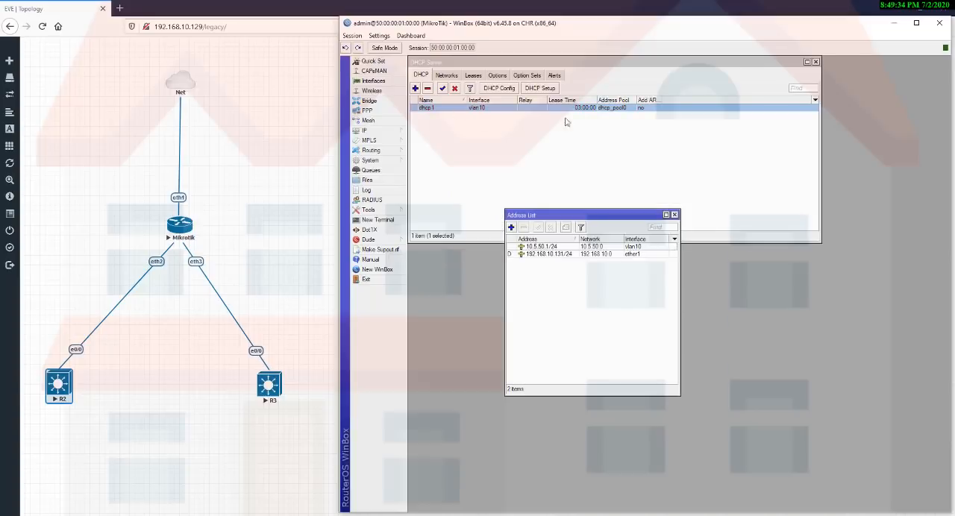
click(674, 214)
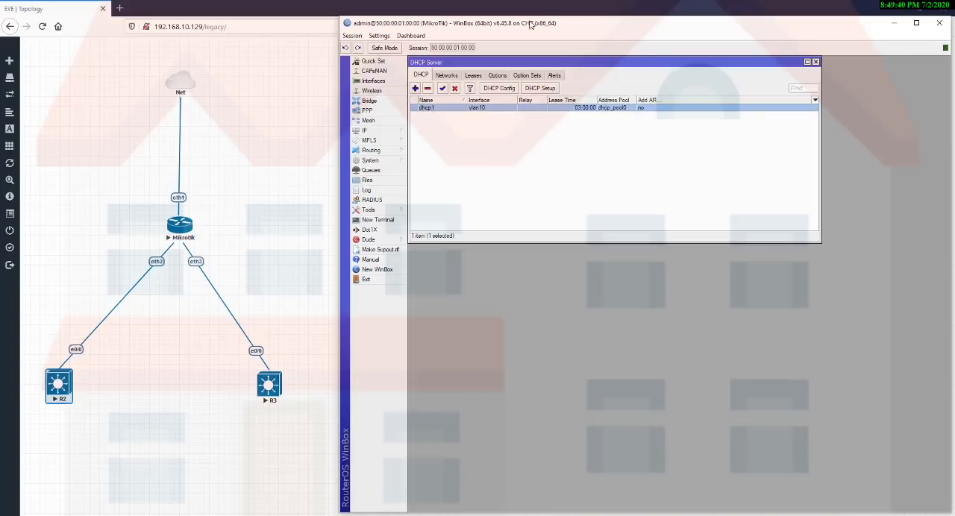
Start a second DHCP server setup on interface vlan20 with address space 10.5.60.0/24.
click(534, 90)
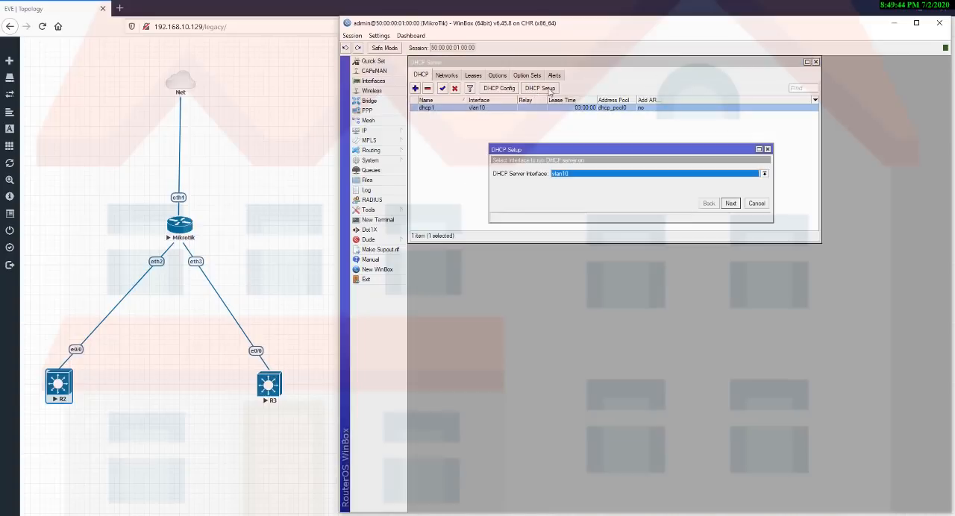
click(579, 174)
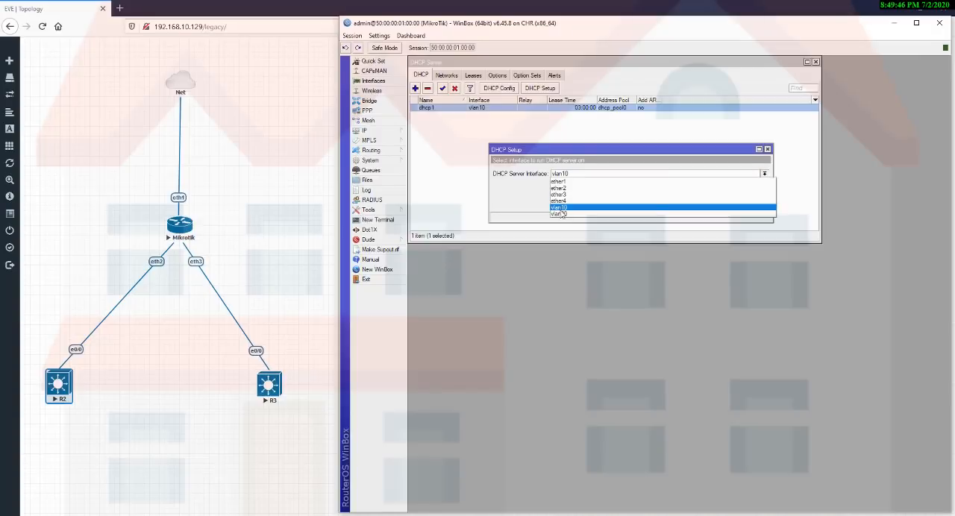
click(559, 214)
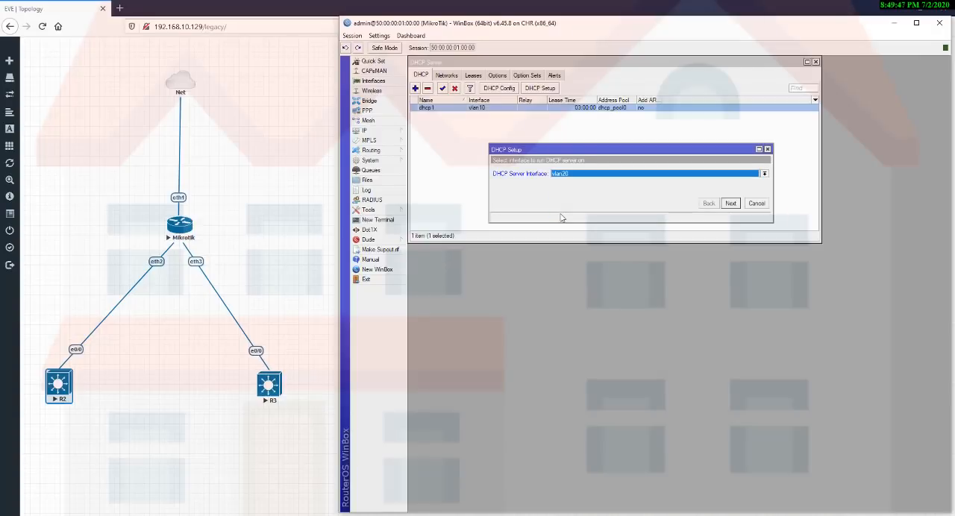
click(731, 204)
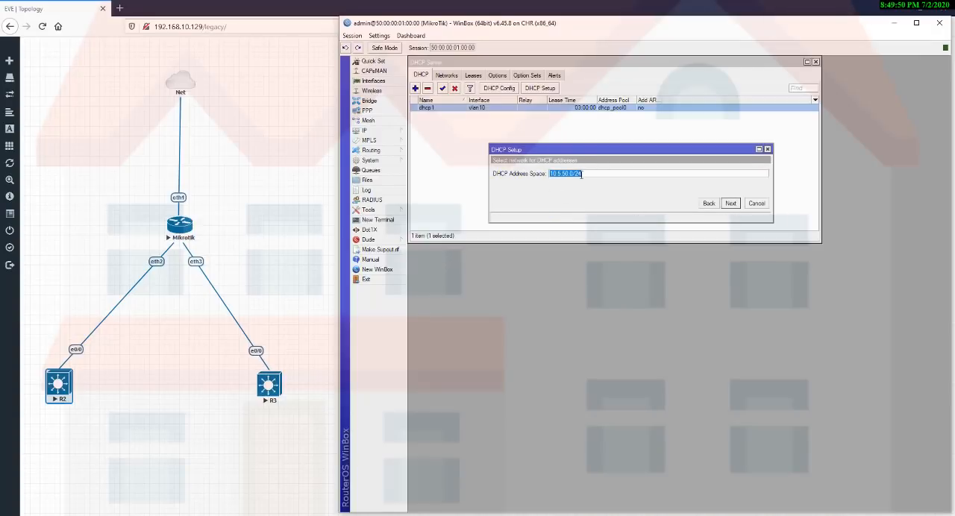
click(566, 173)
key(BackSpace)
text(6)
click(730, 203)
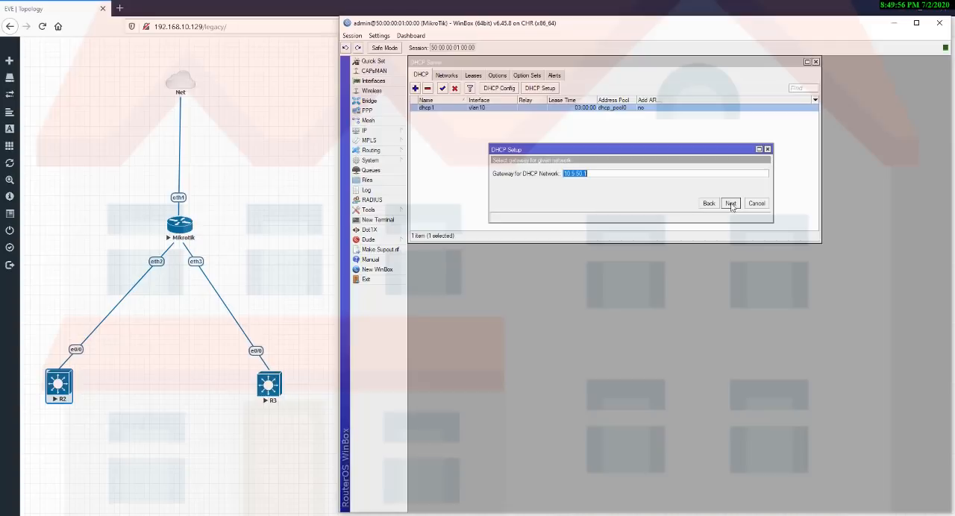
Set the gateway for the vlan20 DHCP network to 10.5.60.1.
click(576, 172)
key(BackSpace)
key(BackSpace)
text(60)
click(730, 204)
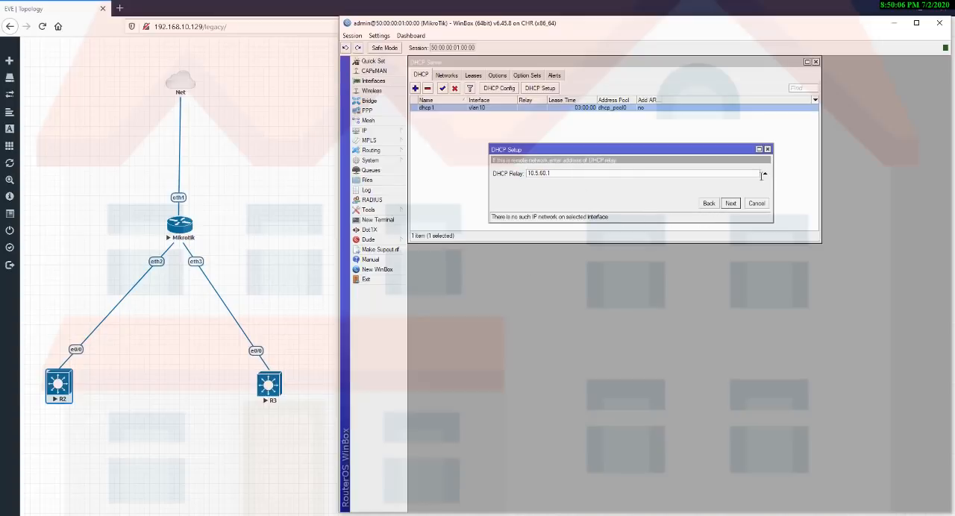
Clear the DHCP relay for vlan20 and accept 10.5.60.2-10.5.60.254 as the addresses to give out.
click(764, 174)
click(730, 204)
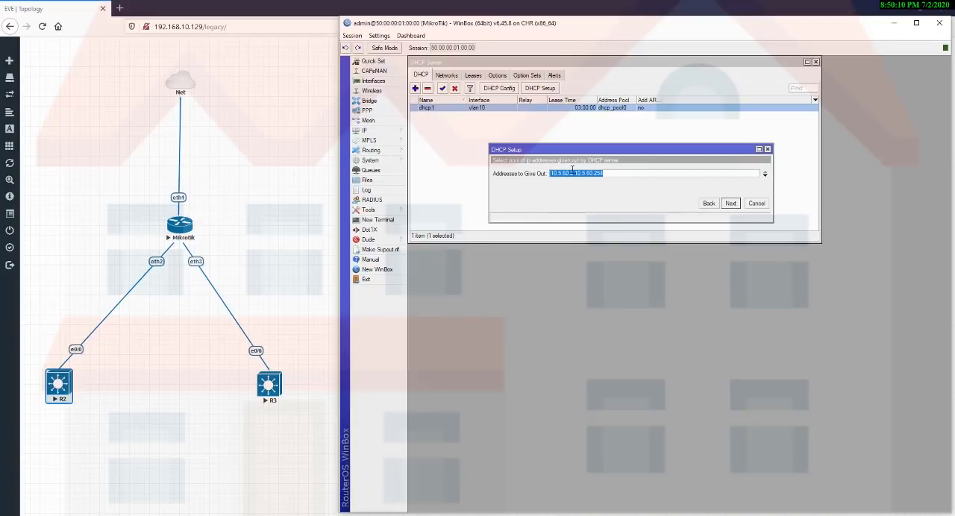
click(609, 172)
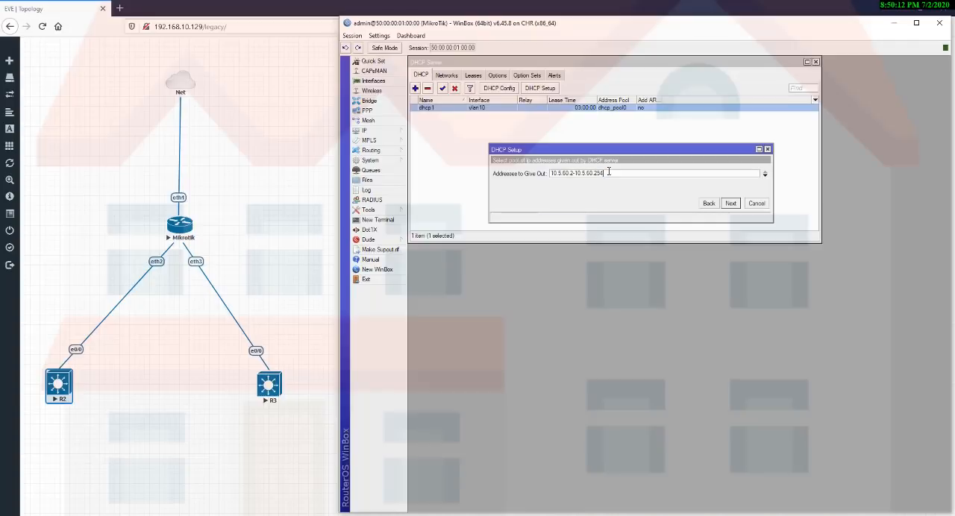
click(731, 204)
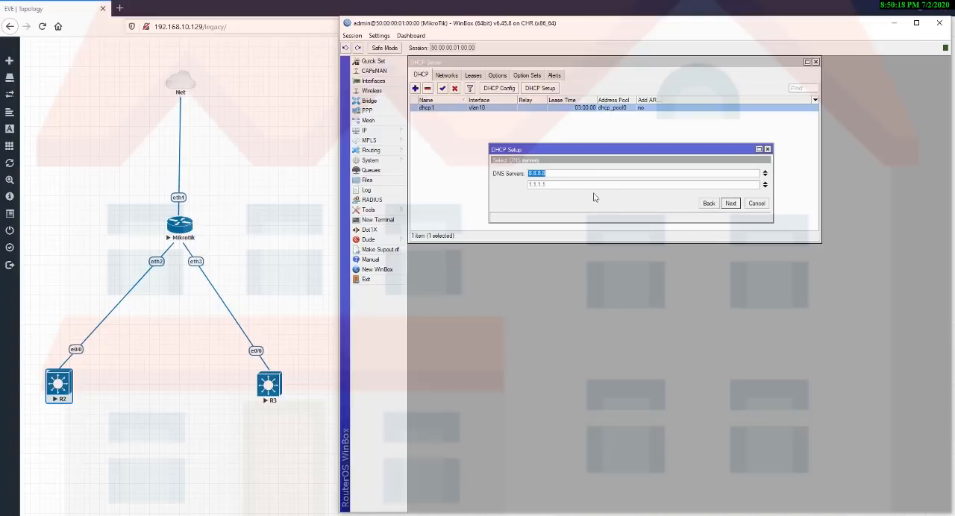
Set the vlan20 DNS servers to 8.8.8.8 and 8.8.4.4, keep the 03:00:00 lease time, and complete the DHCP setup.
key(Tab)
text(8.)
click(560, 185)
click(730, 204)
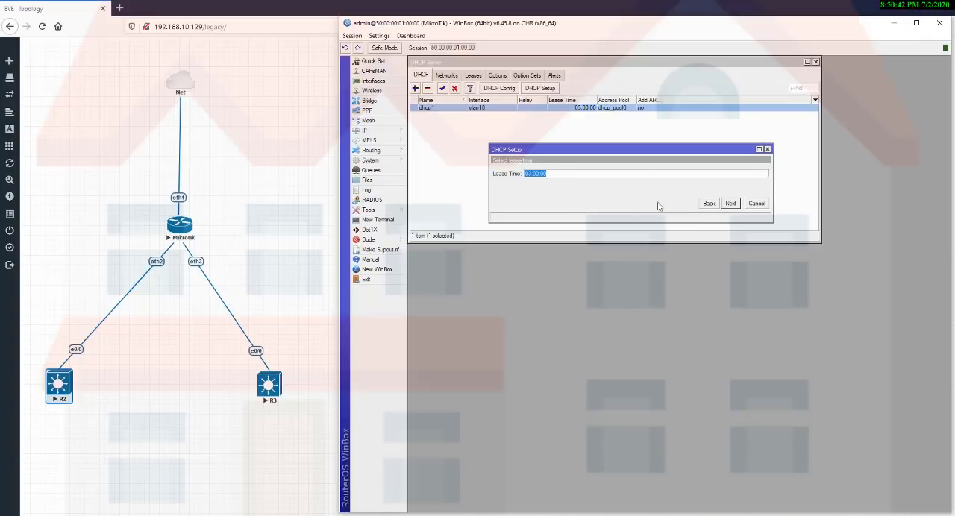
click(730, 203)
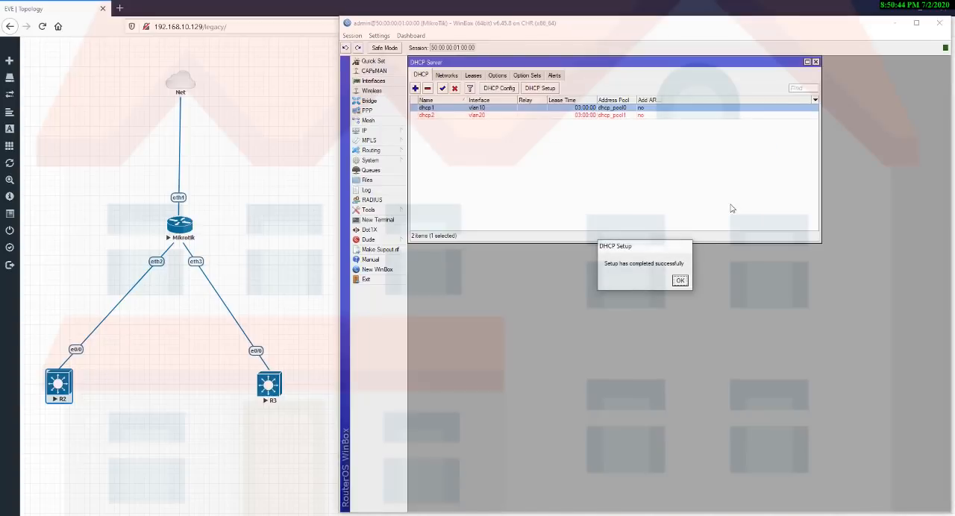
click(681, 281)
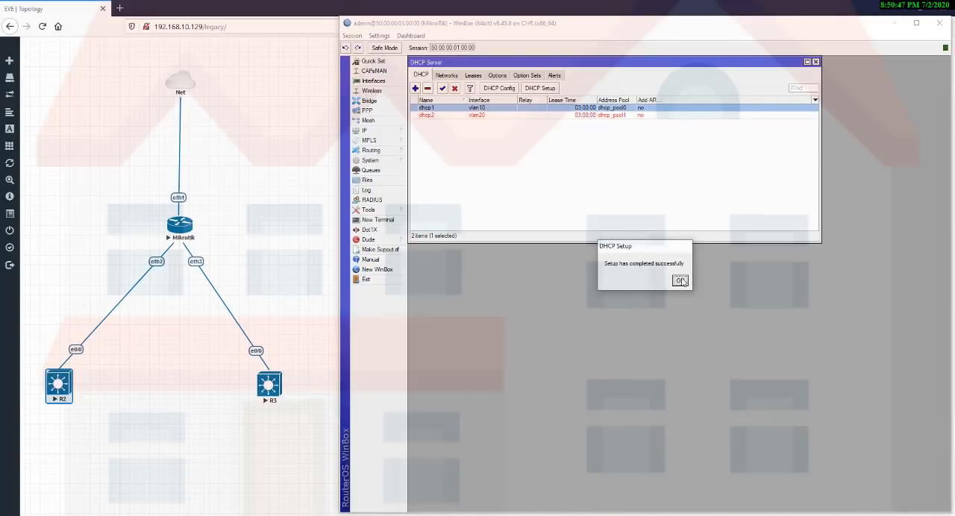
Add the IP address 10.5.60.1/24 to interface vlan20.
click(391, 132)
click(429, 153)
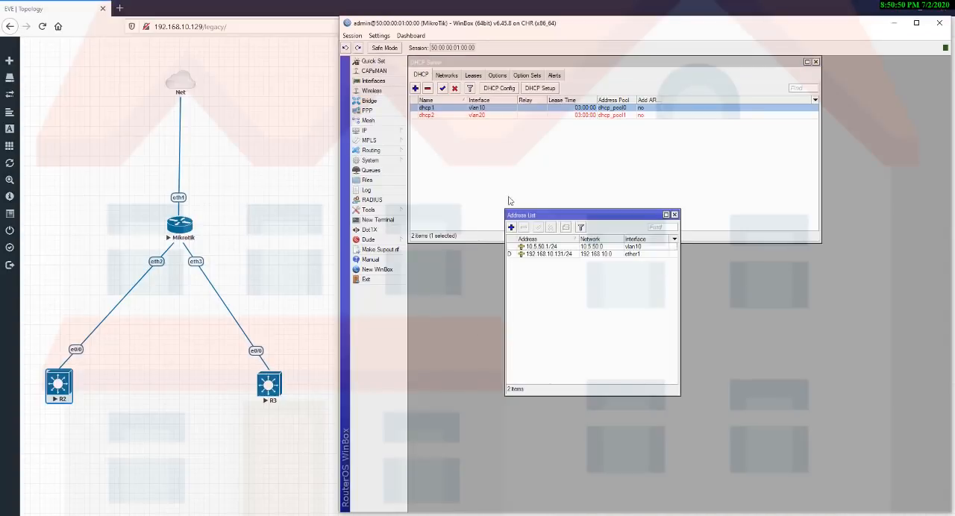
click(511, 227)
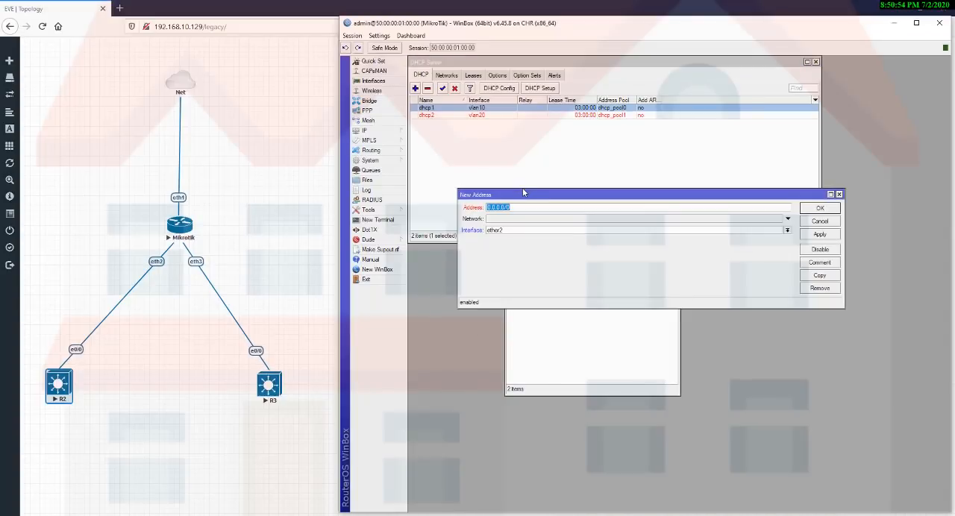
text(10.5.60.)
click(571, 230)
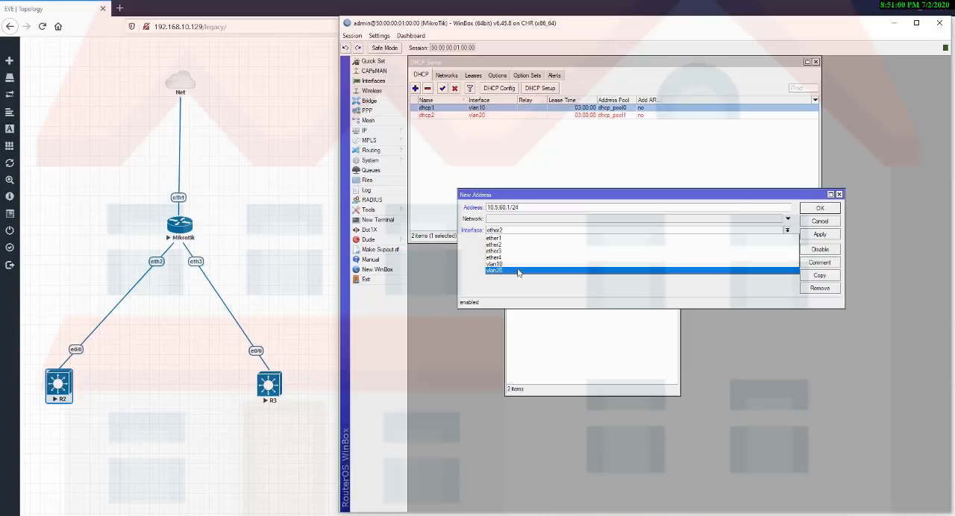
click(518, 271)
click(819, 234)
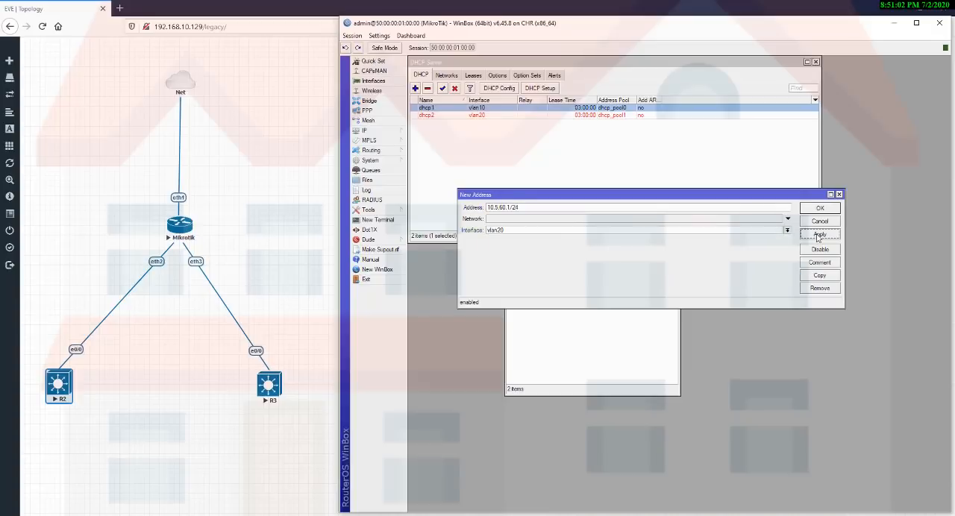
click(820, 208)
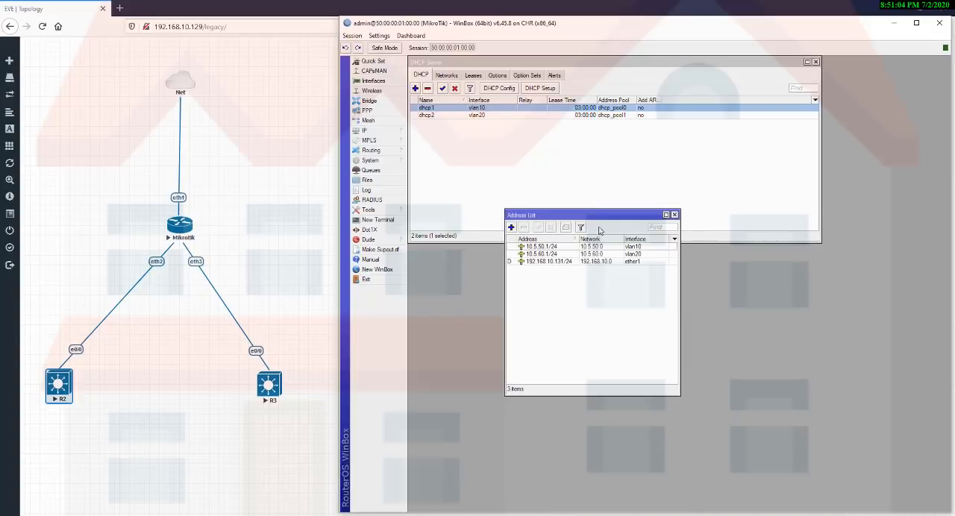
drag(602, 216, 597, 252)
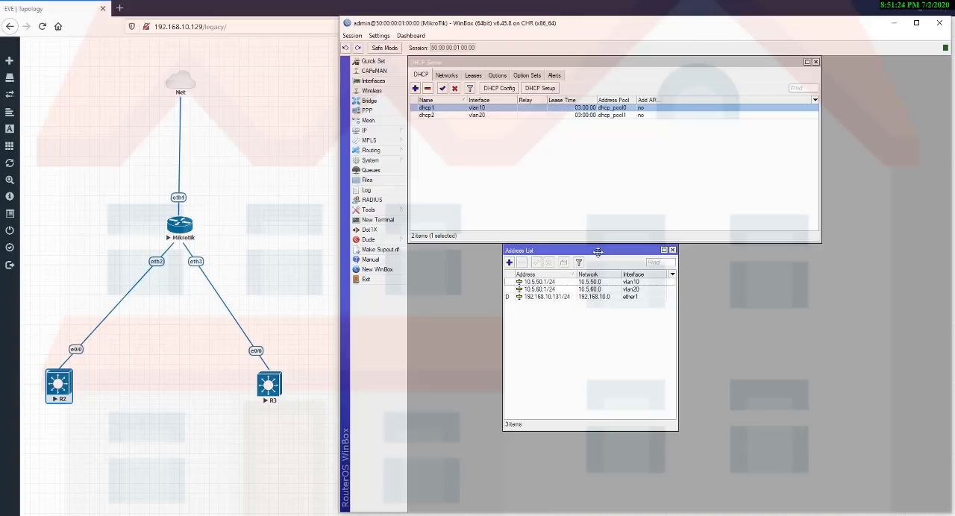
drag(213, 314, 305, 435)
key(alt+Tab)
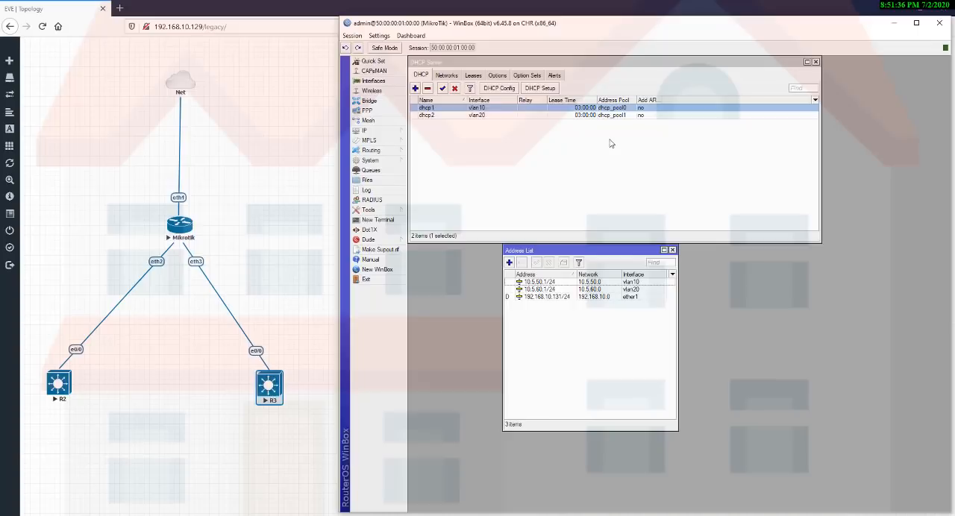
drag(208, 337, 324, 438)
click(623, 515)
Create a VLAN interface named vlan30 with VLAN ID 30 on ether4.
key(Escape)
key(Escape)
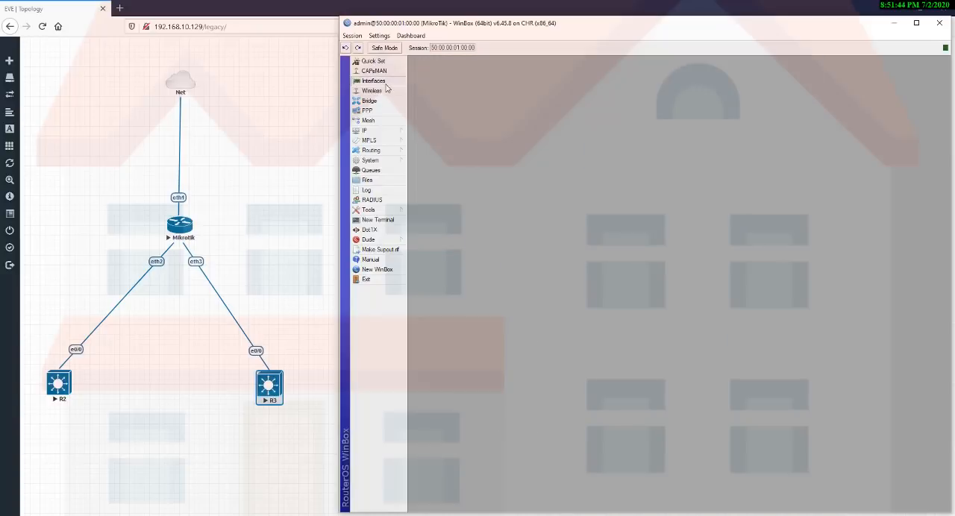
click(381, 82)
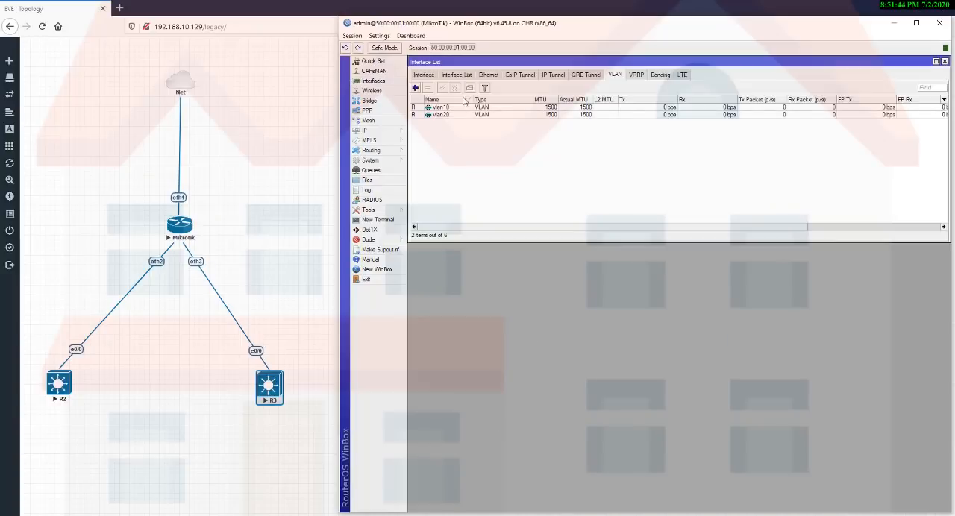
click(415, 89)
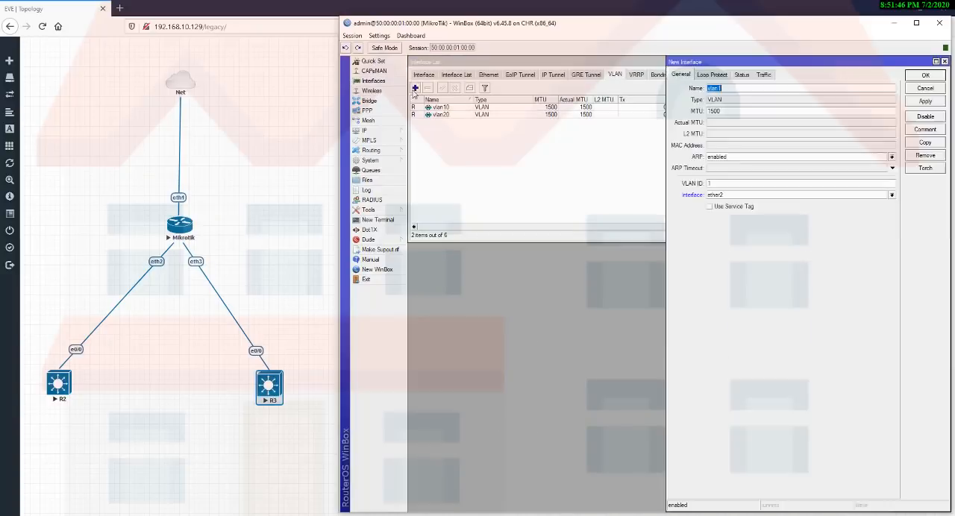
click(757, 88)
text(30)
click(758, 196)
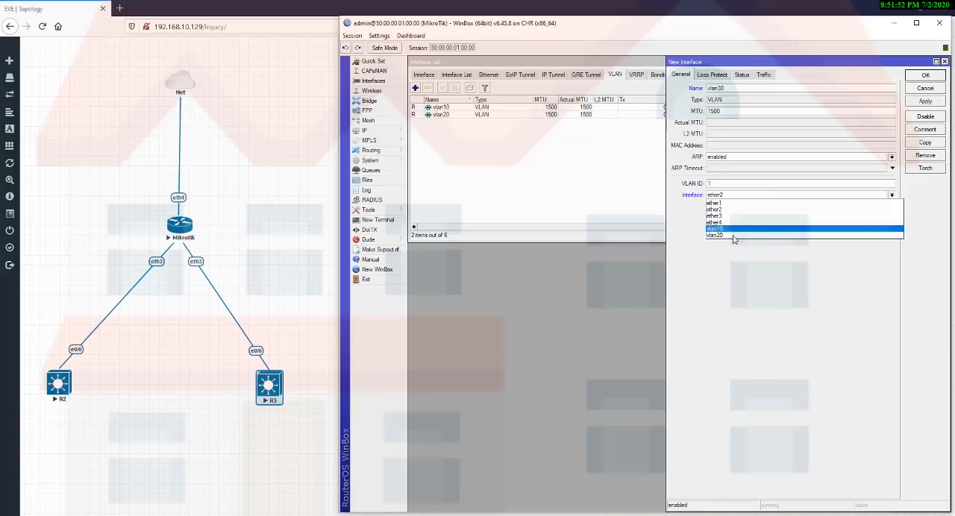
click(735, 222)
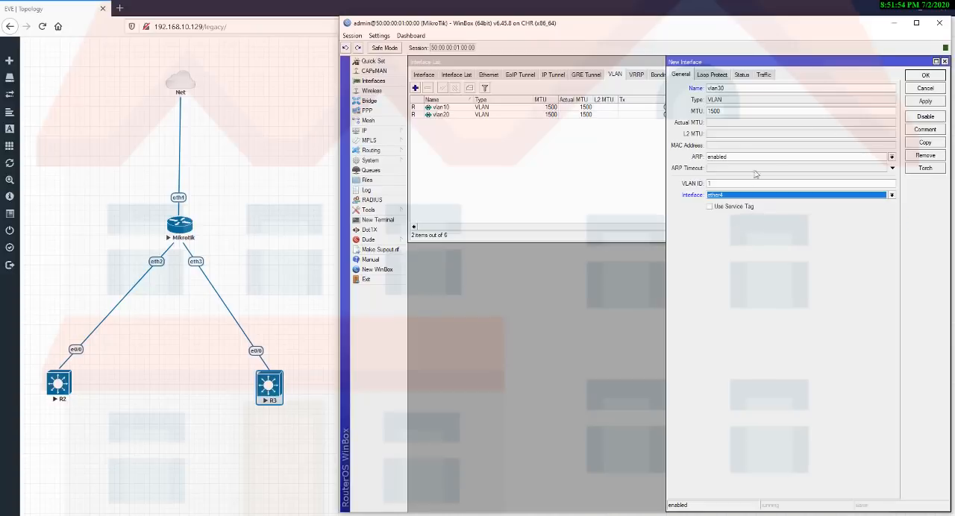
click(720, 180)
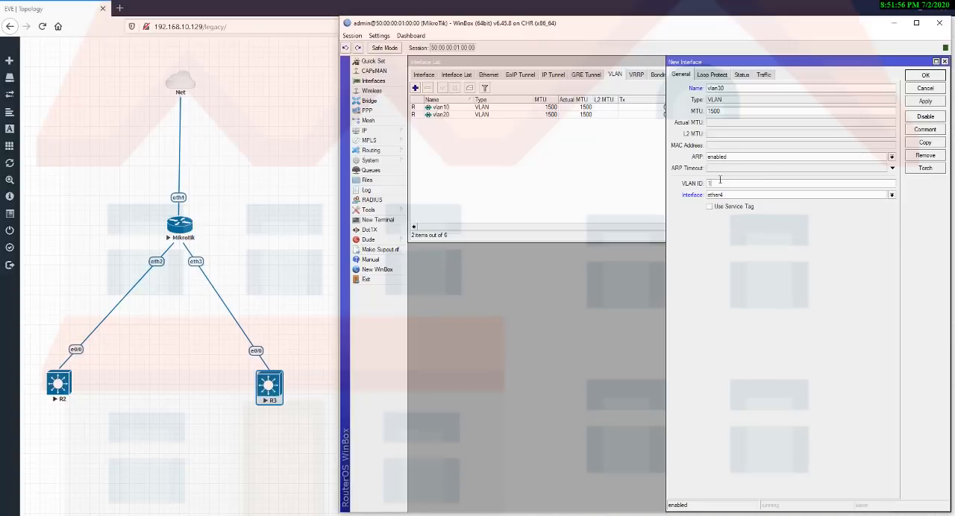
key(BackSpace)
click(927, 102)
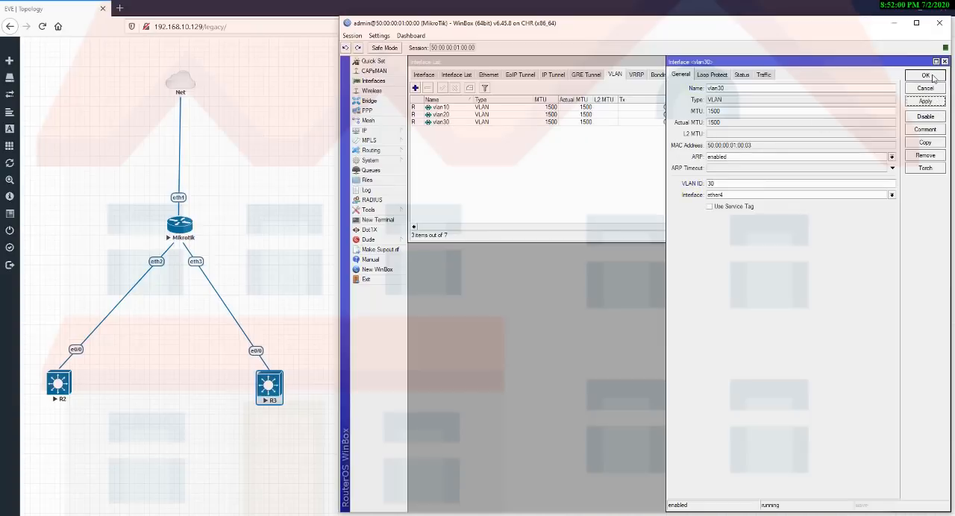
click(925, 76)
key(Escape)
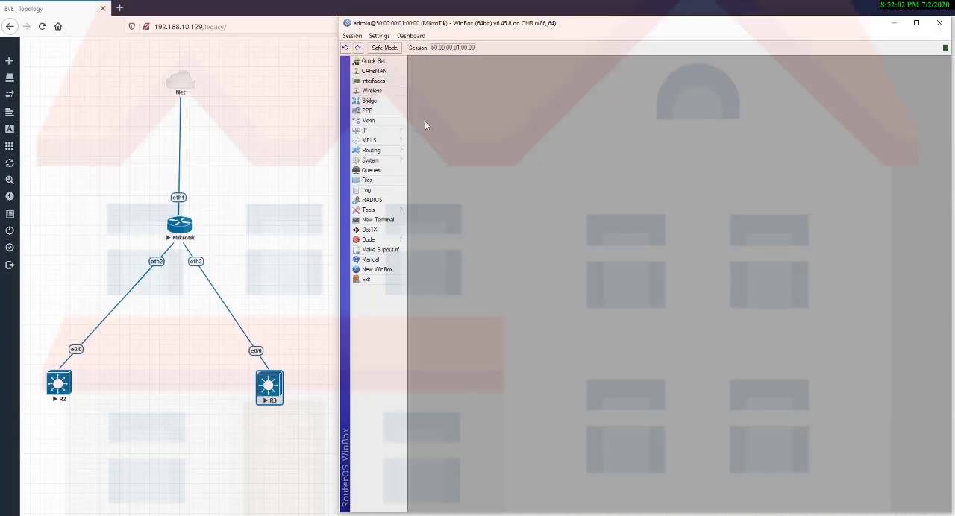
Start another DHCP server setup and choose vlan30 as its interface.
click(395, 132)
click(427, 190)
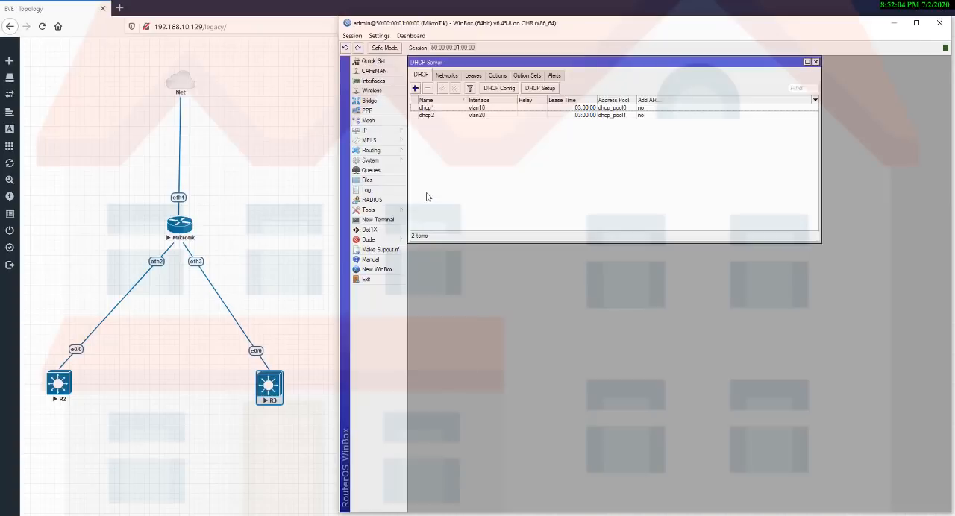
click(537, 88)
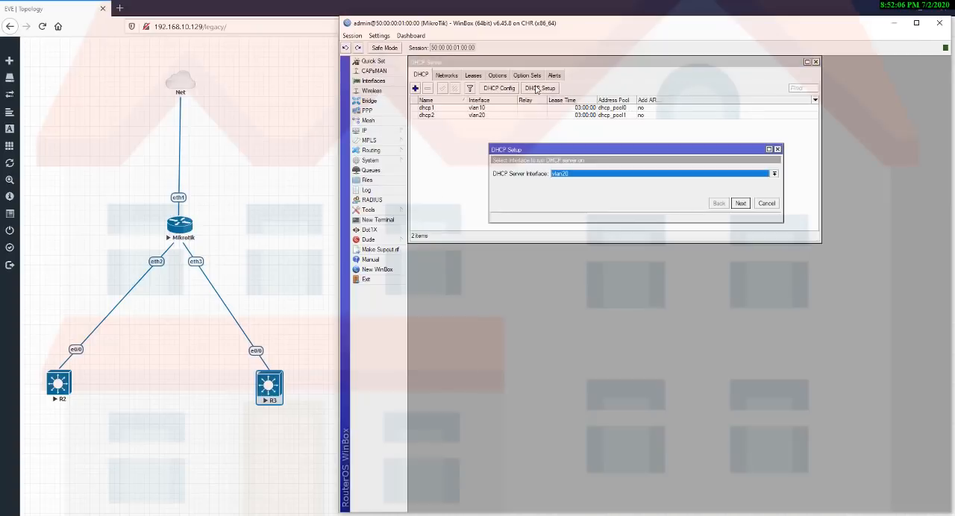
click(618, 174)
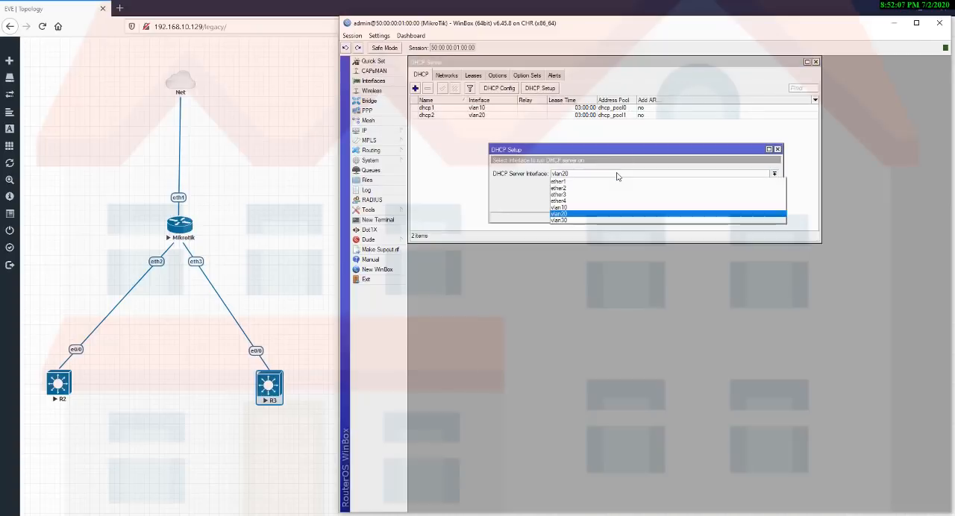
click(571, 220)
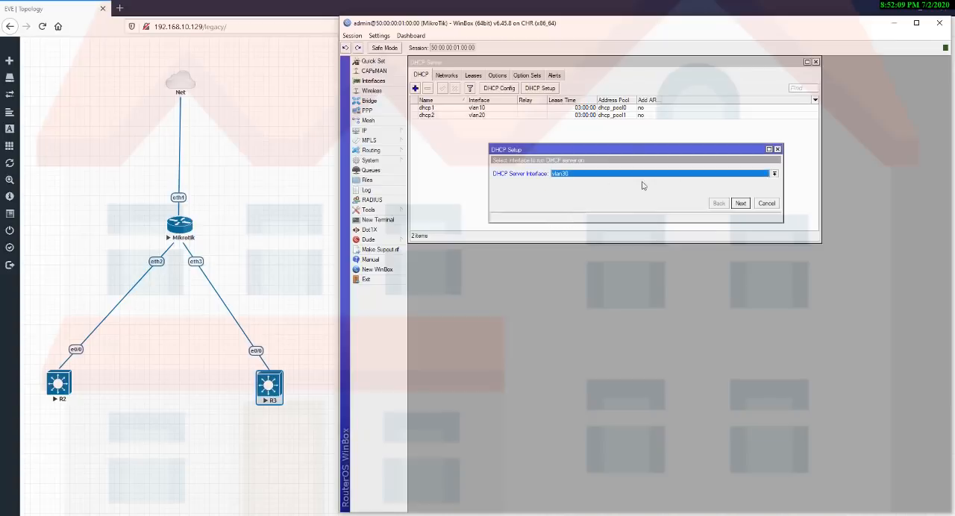
Set the DHCP address space for vlan30 to 10.5.70.0/24.
click(740, 206)
click(740, 207)
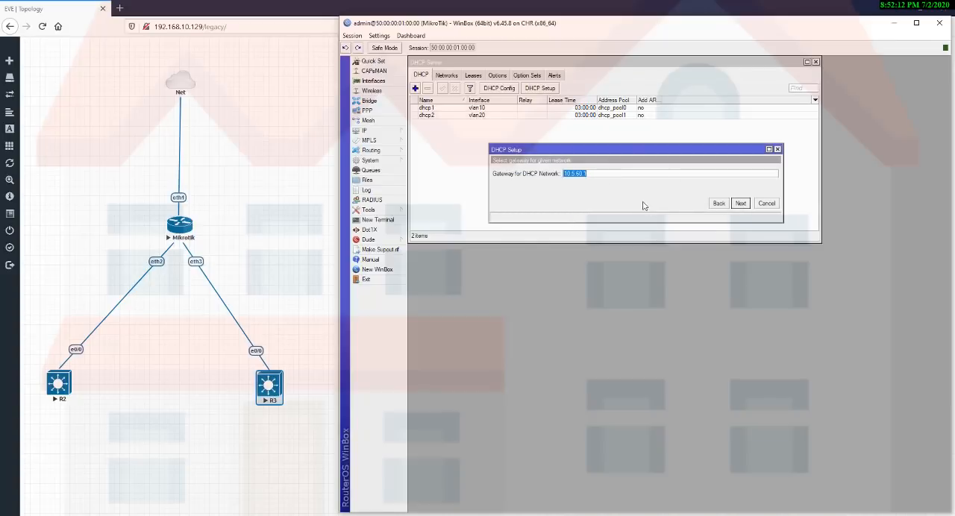
click(718, 203)
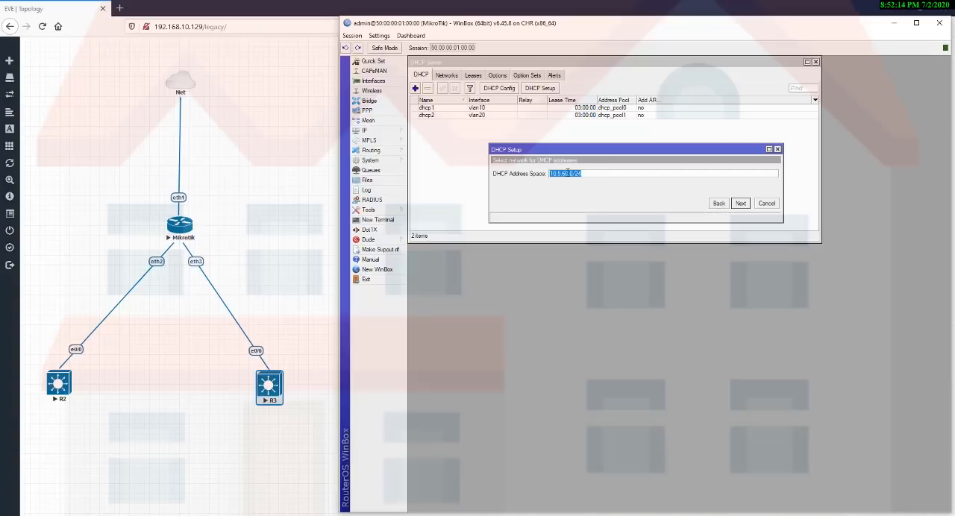
click(566, 173)
key(BackSpace)
text(7)
click(739, 205)
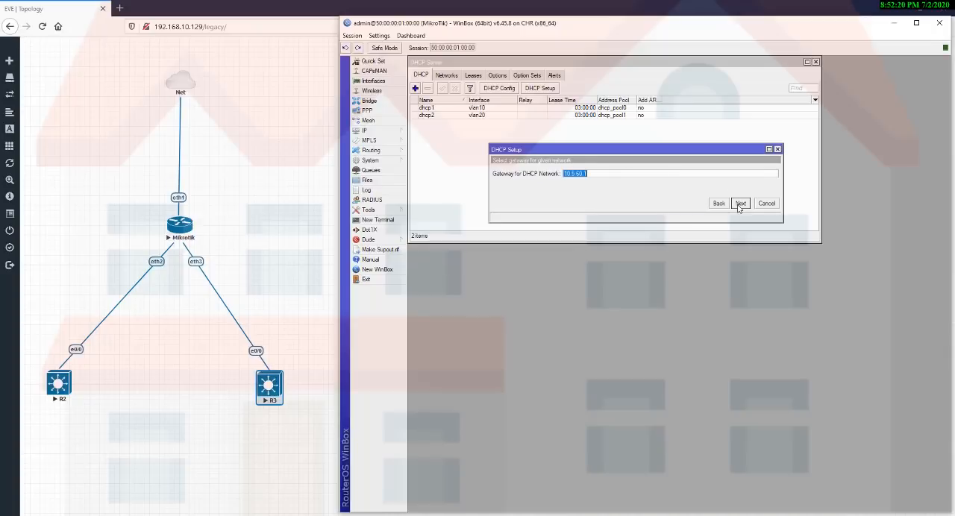
Set the vlan30 DHCP network's gateway to 10.5.70.1 and clear the DHCP relay address.
click(581, 174)
key(BackSpace)
text(7)
click(741, 204)
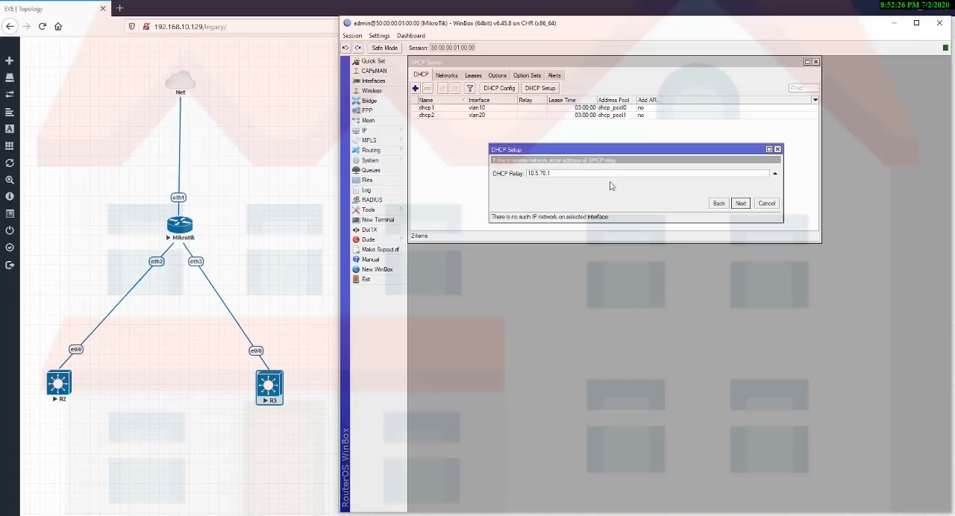
click(775, 173)
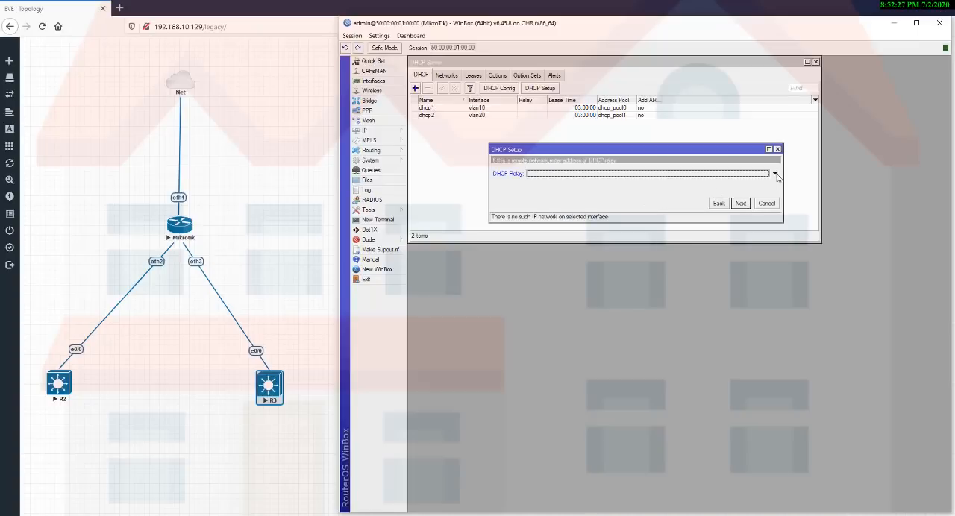
click(740, 204)
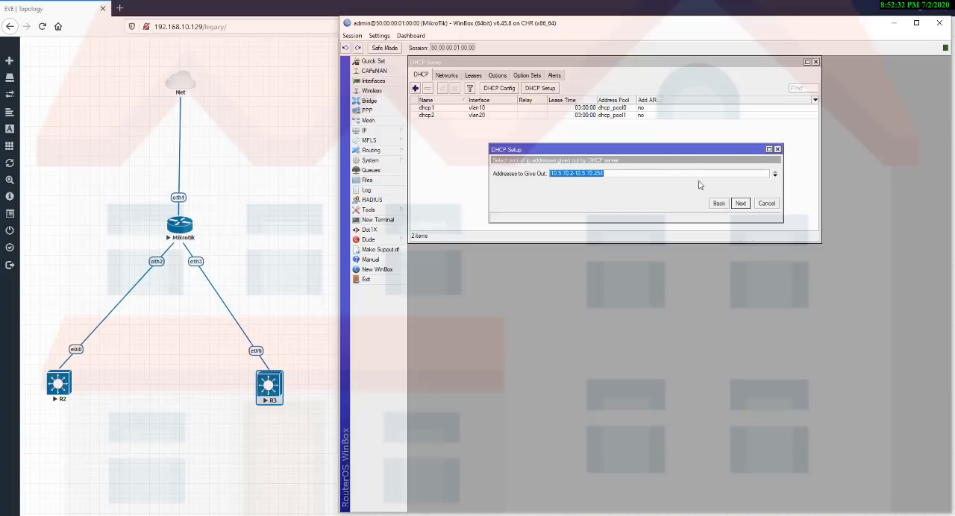
Complete the vlan30 DHCP setup with pool 10.5.70.2-10.5.70.254, DNS servers 8.8.8.8 and 8.8.4.4, and lease time 03:00:00.
click(744, 205)
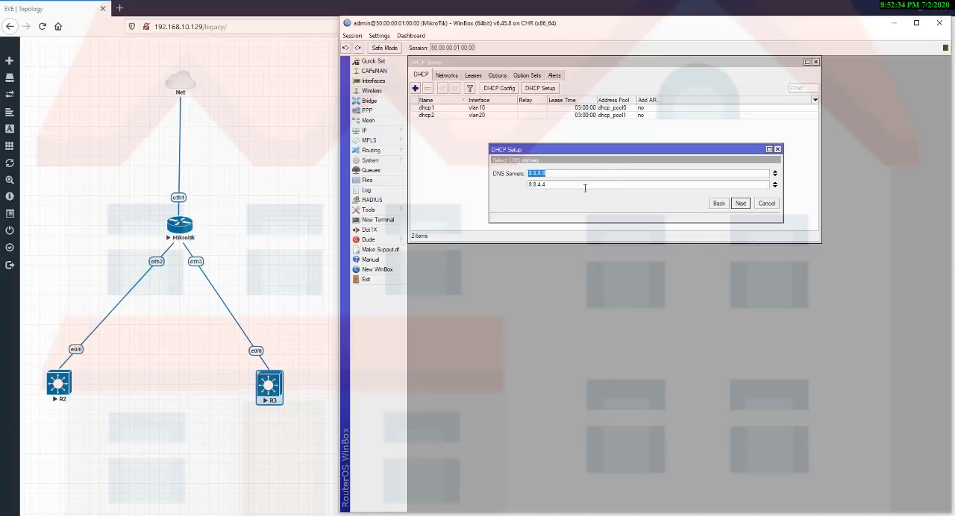
click(740, 204)
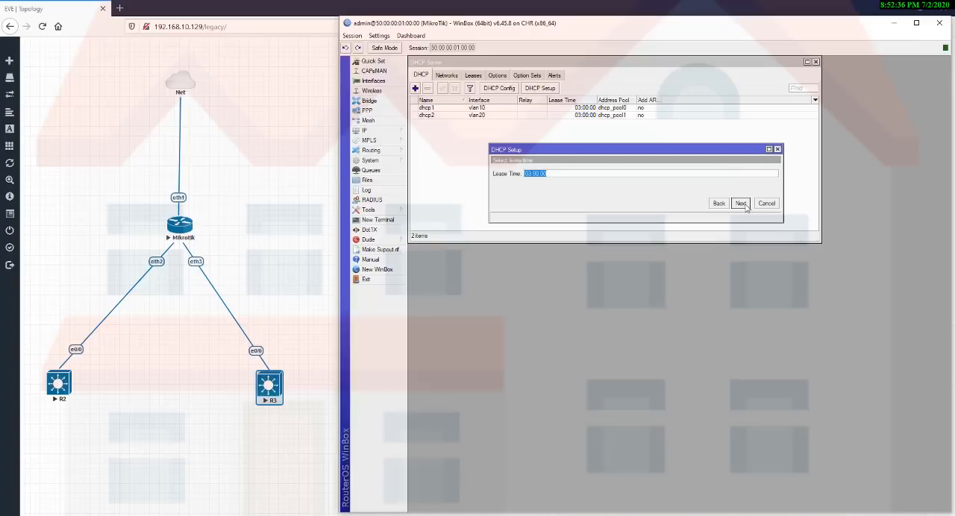
click(740, 204)
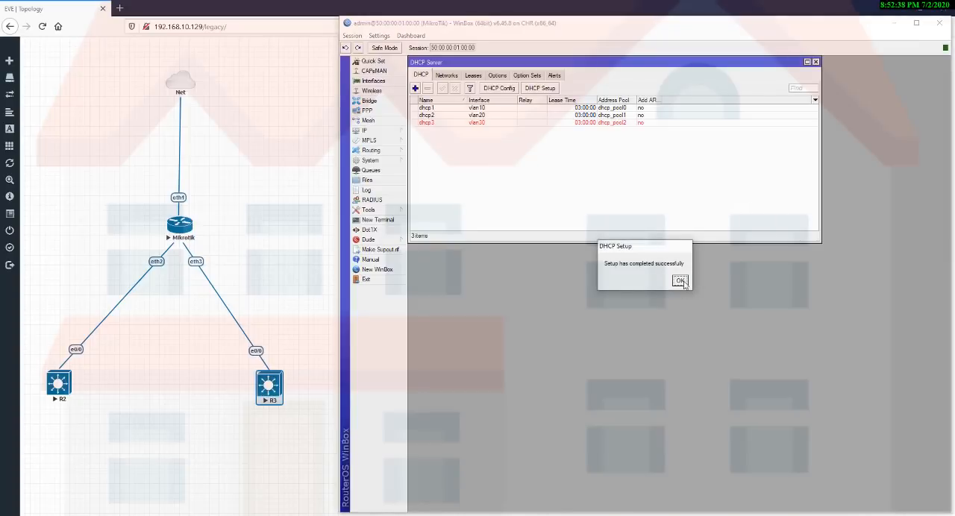
click(680, 281)
Add the IP address 10.5.70.1/24 to interface vlan30.
click(397, 132)
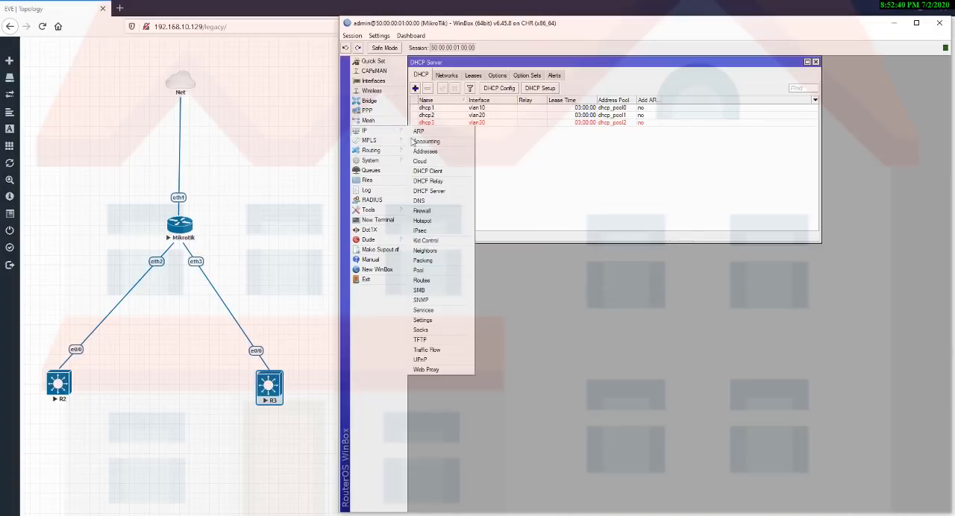
click(419, 151)
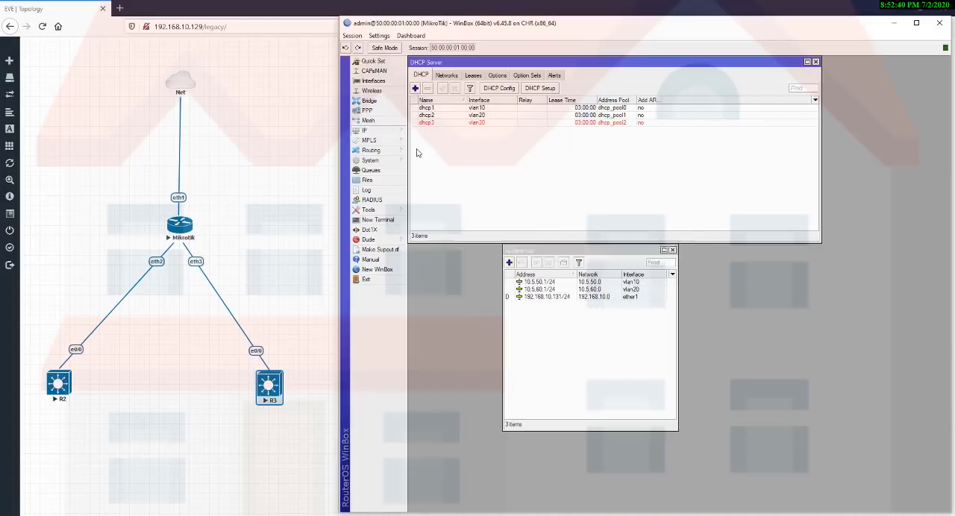
click(509, 263)
text(10)
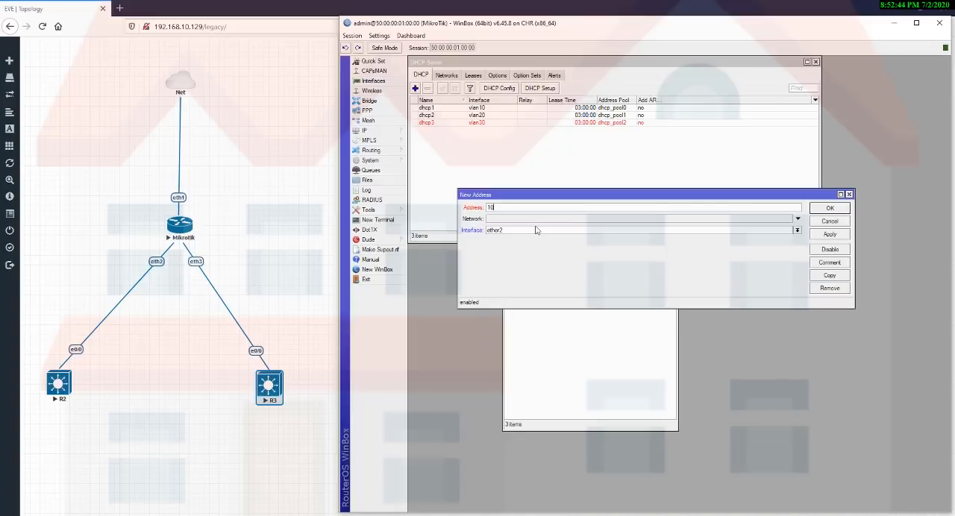
text(.5.70.1/24)
click(535, 232)
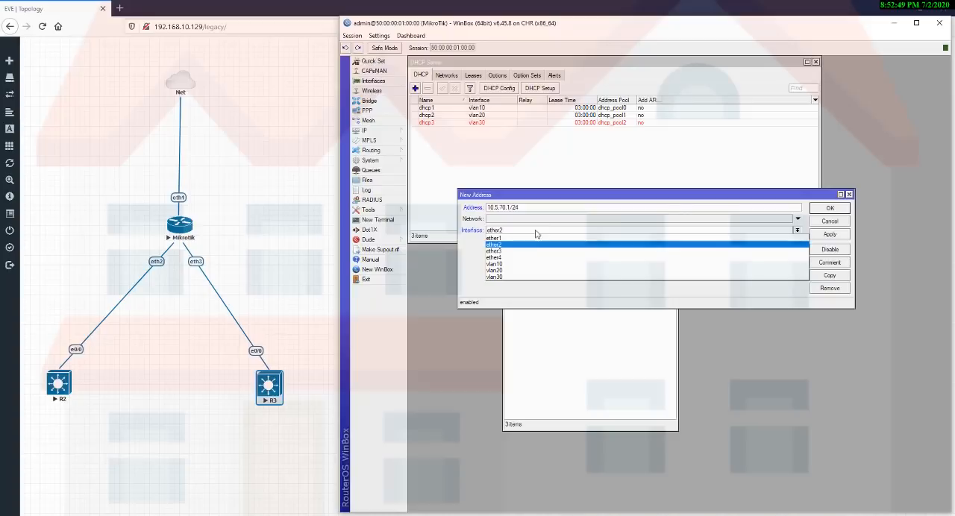
click(508, 279)
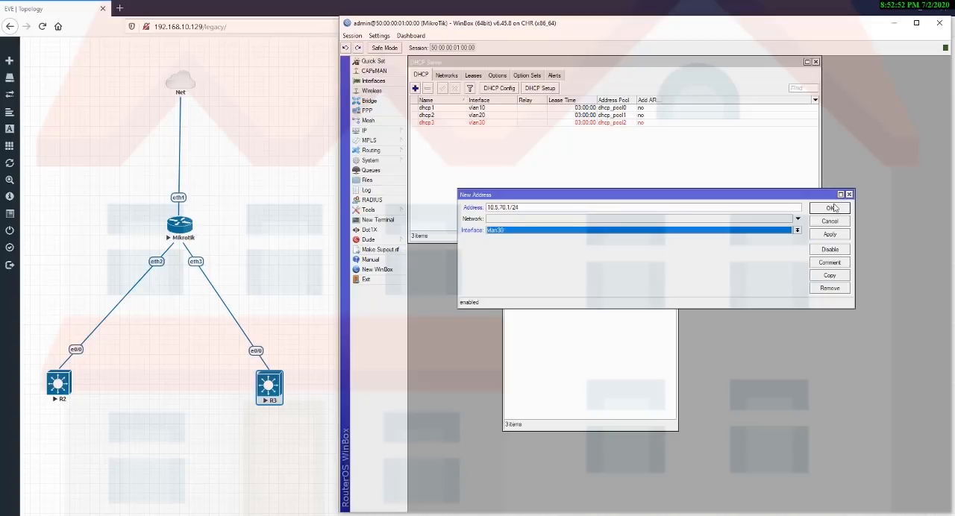
click(829, 234)
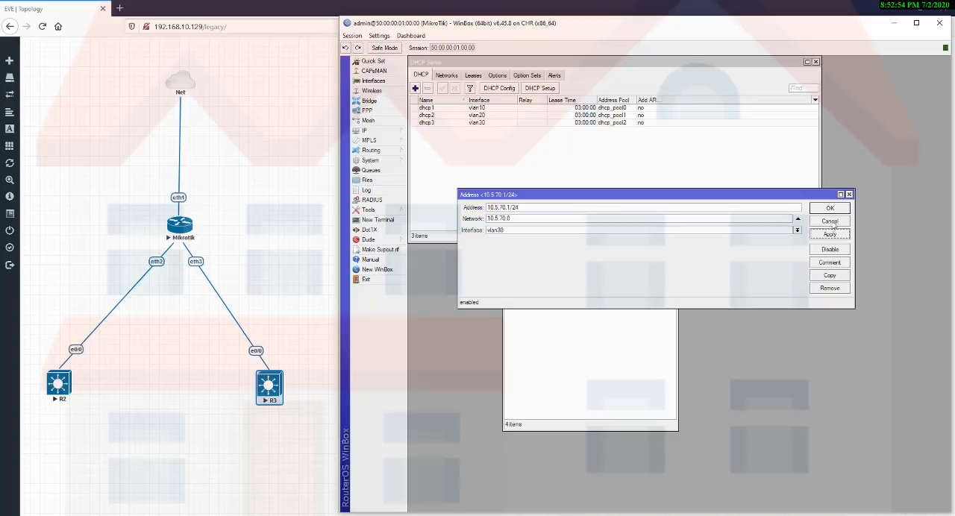
click(830, 209)
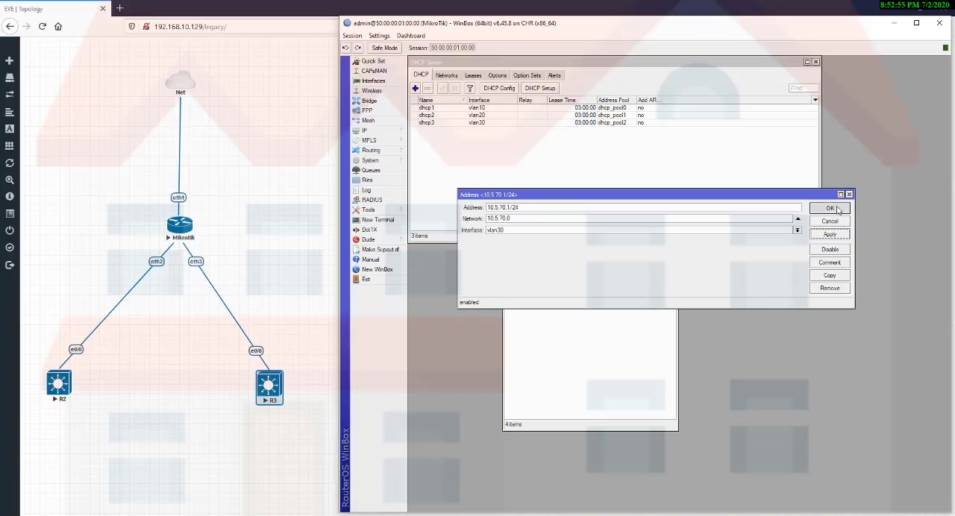
Select the vlan30 DHCP server entry, and close the DHCP Server and Address List windows.
click(507, 128)
click(508, 123)
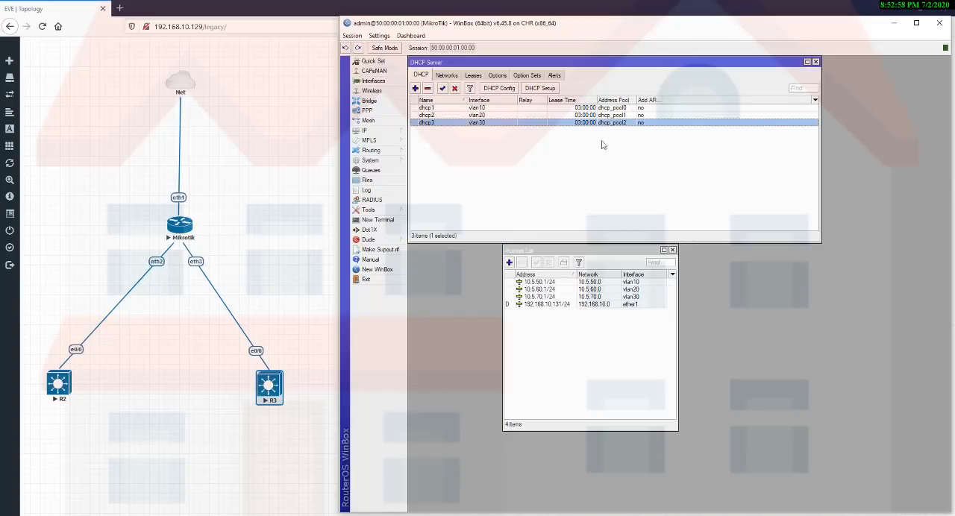
key(Escape)
key(Escape)
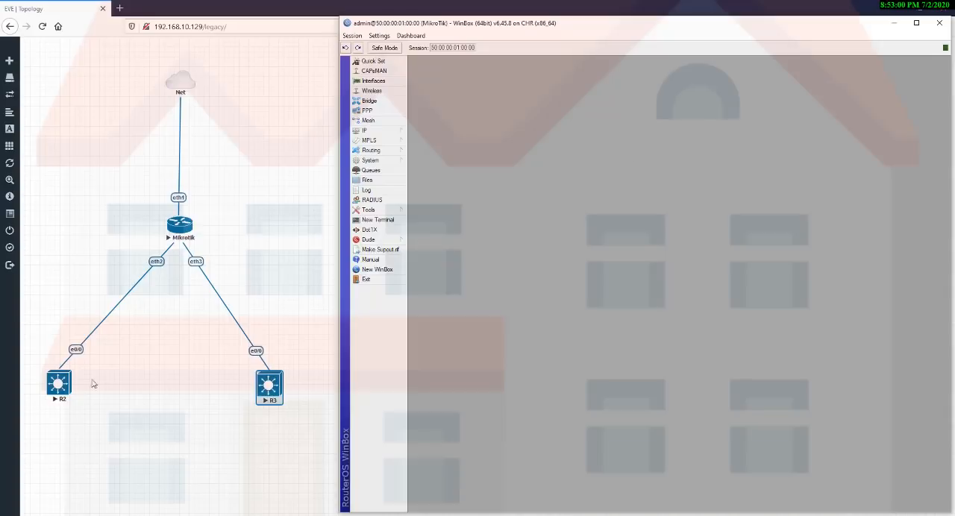
drag(79, 217, 175, 337)
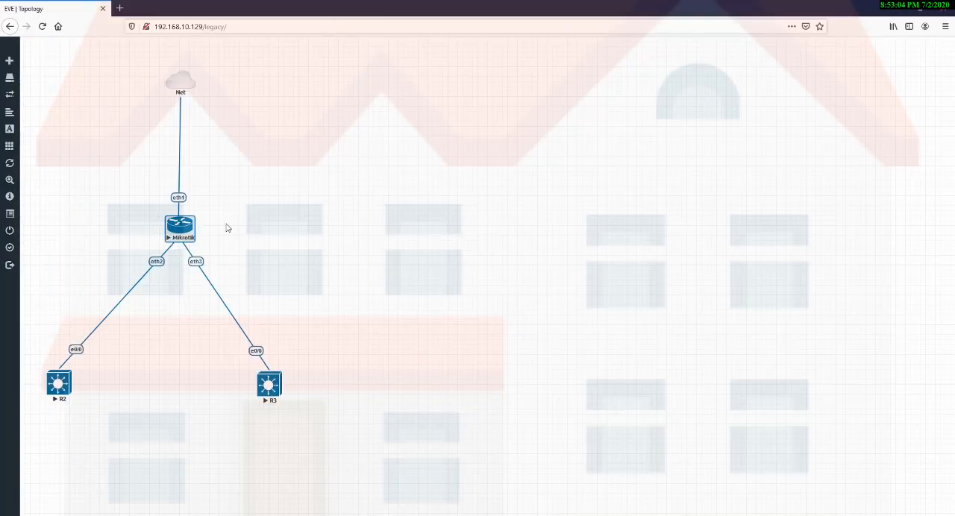
drag(227, 223, 320, 507)
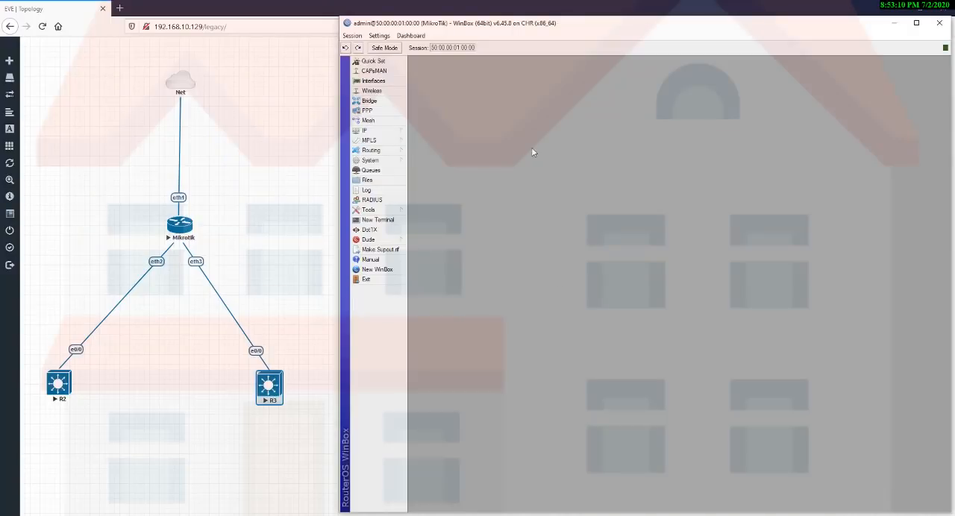
Create a new bridge interface named bridge-LAN.
click(385, 100)
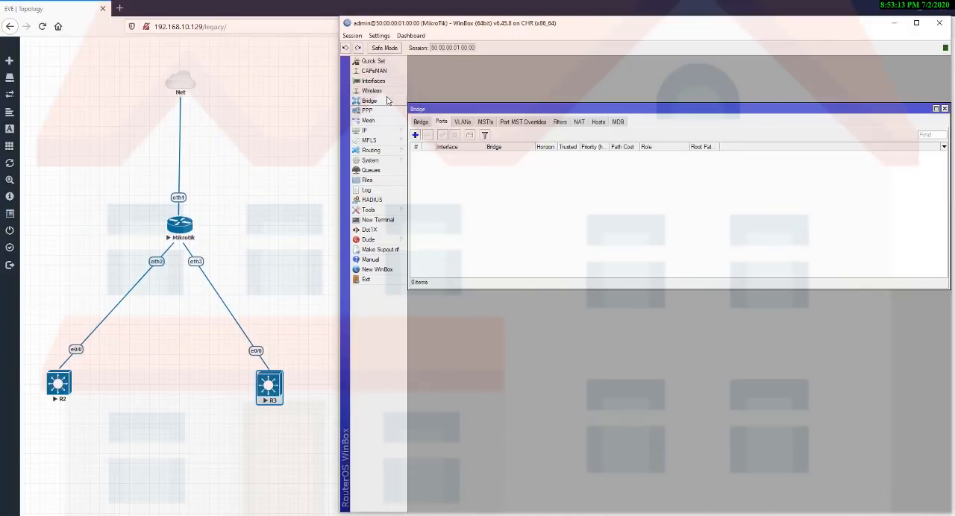
click(421, 122)
click(415, 135)
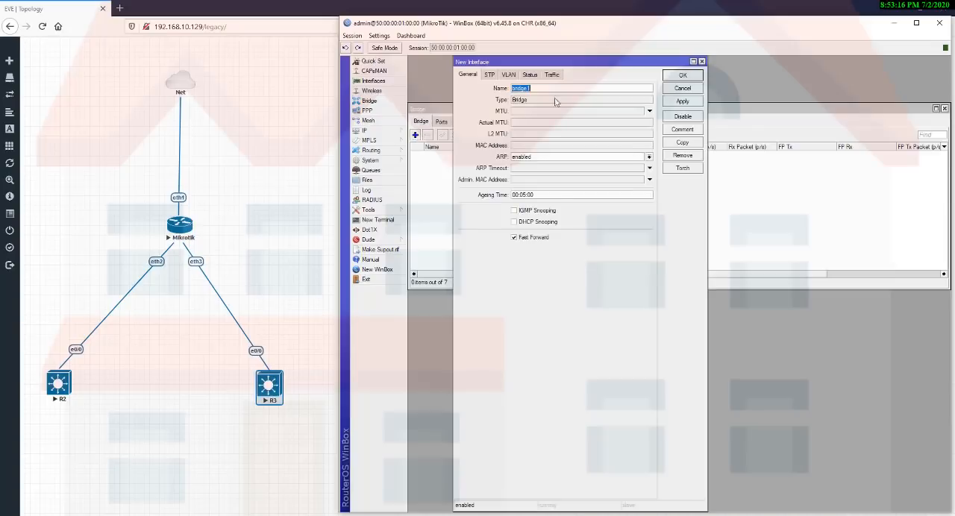
click(560, 87)
key(BackSpace)
text(-)
key(Caps_Lock)
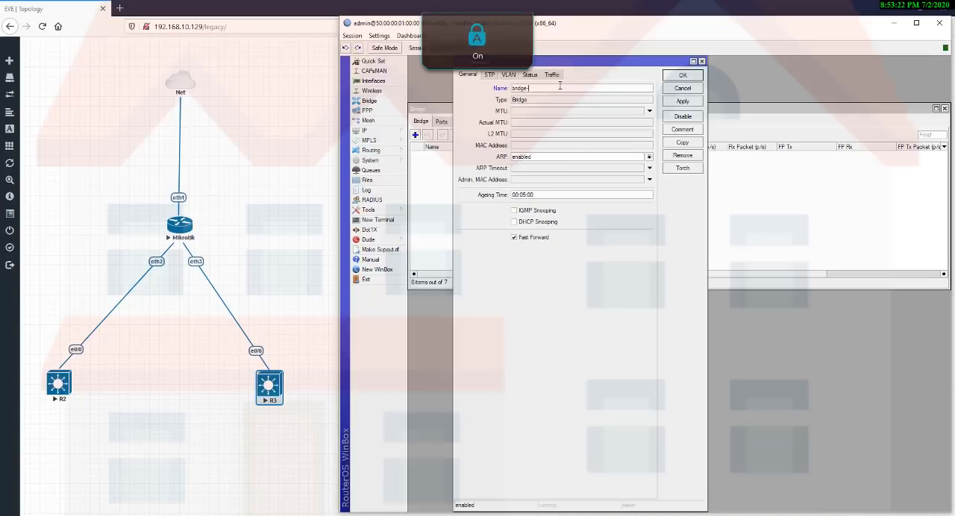
text(LAN)
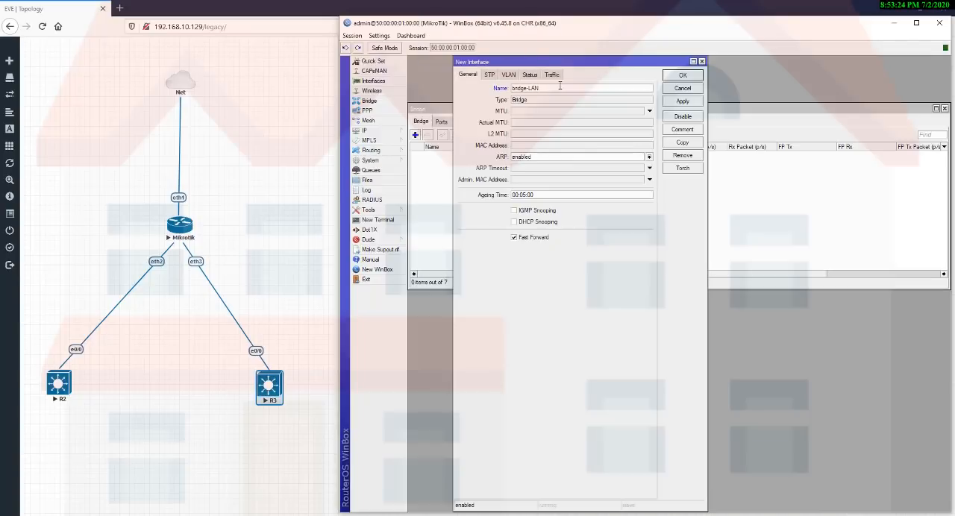
click(674, 103)
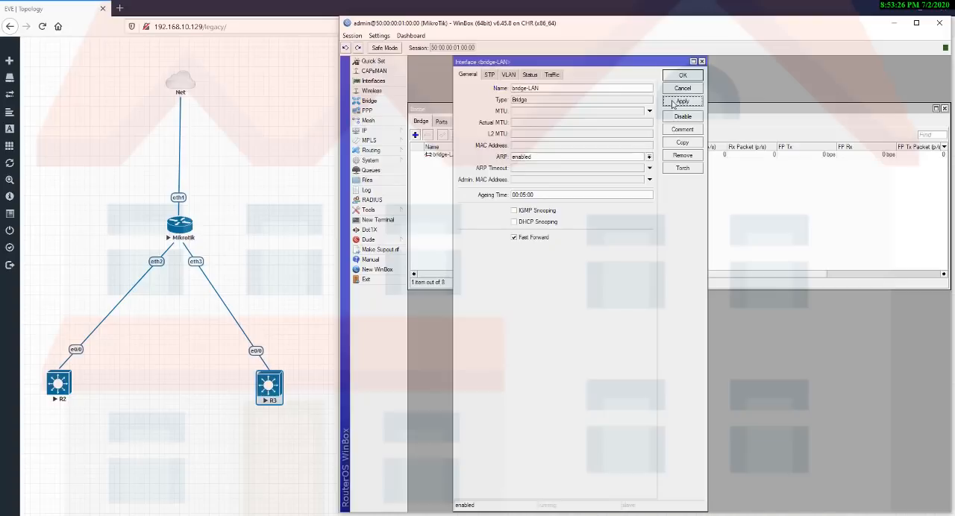
click(678, 74)
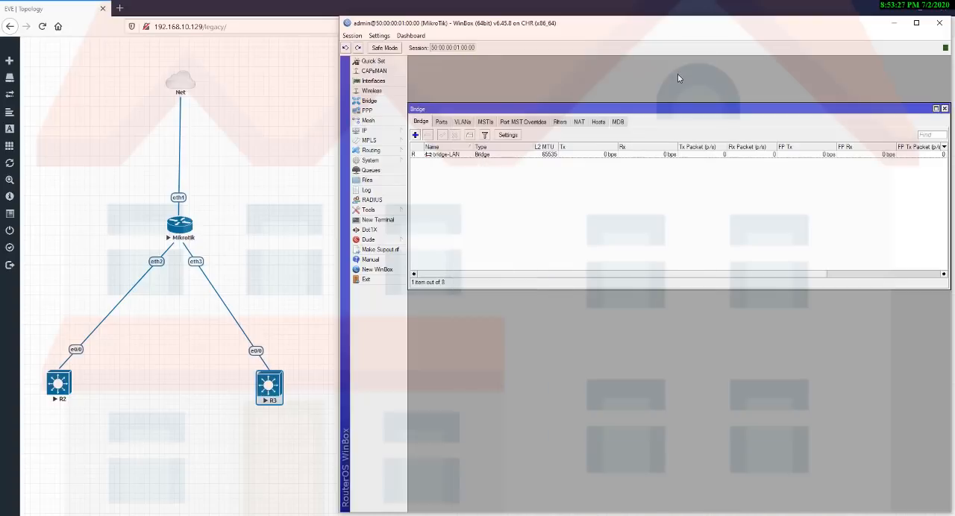
Add ether4 as a port of bridge-LAN.
click(439, 123)
click(415, 135)
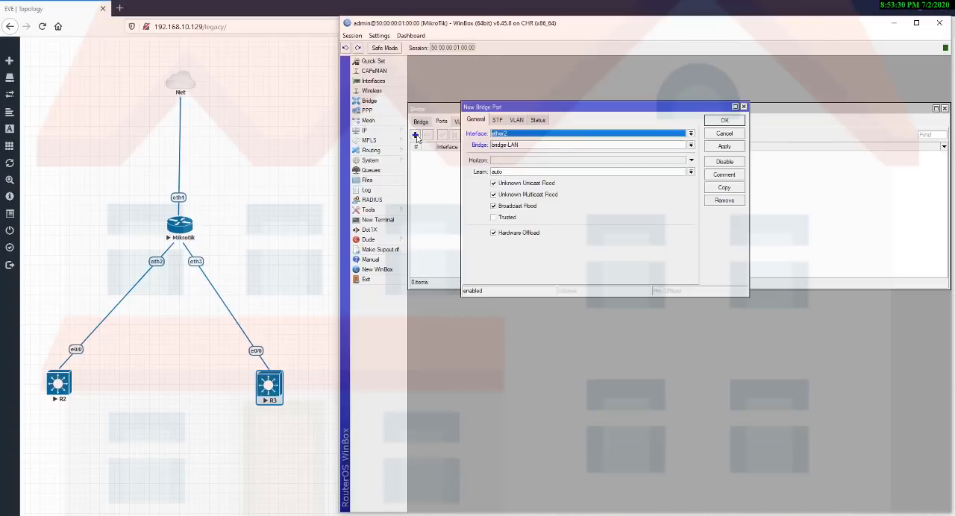
click(563, 135)
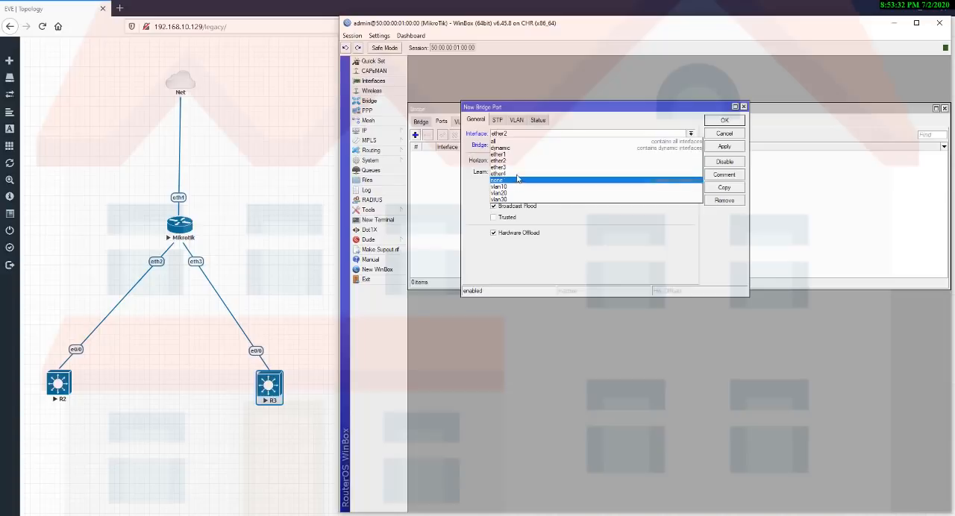
click(522, 173)
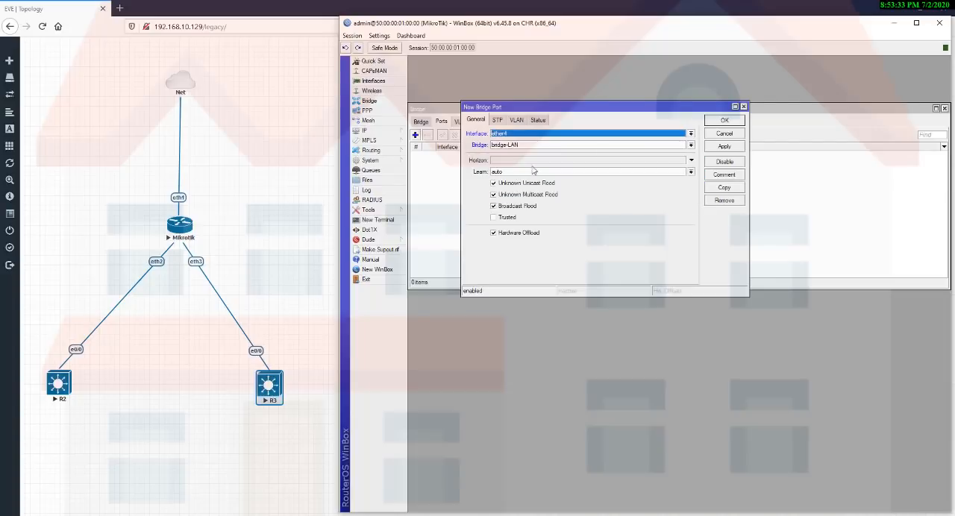
click(724, 147)
click(724, 121)
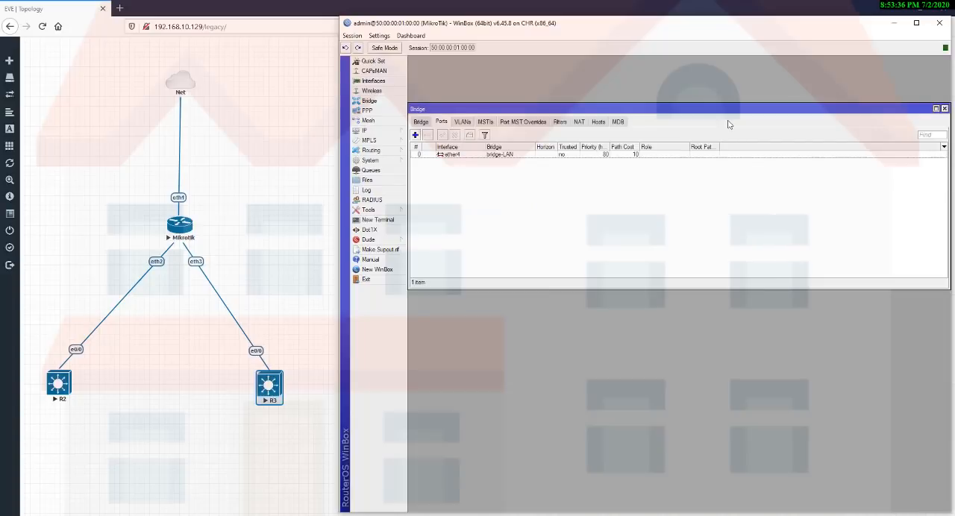
Add vlan30 as a port of bridge-LAN.
click(415, 135)
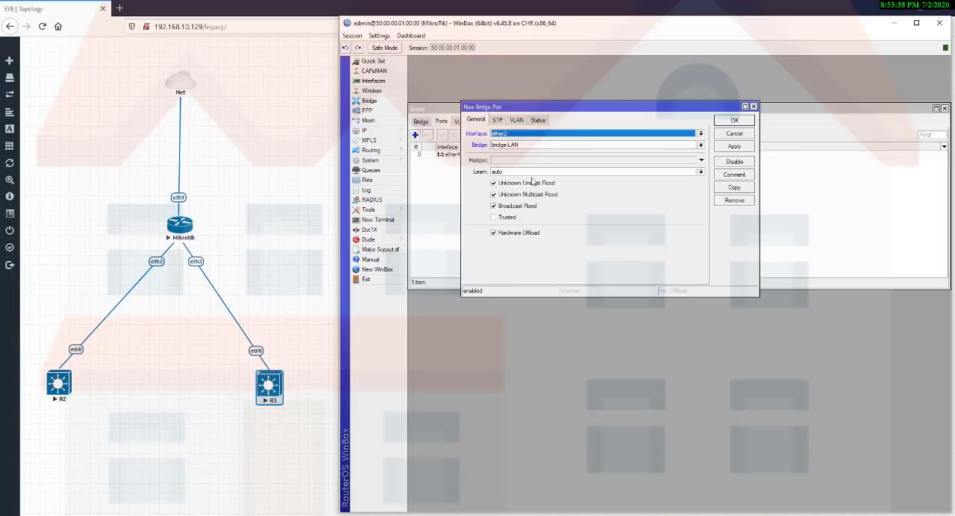
click(585, 134)
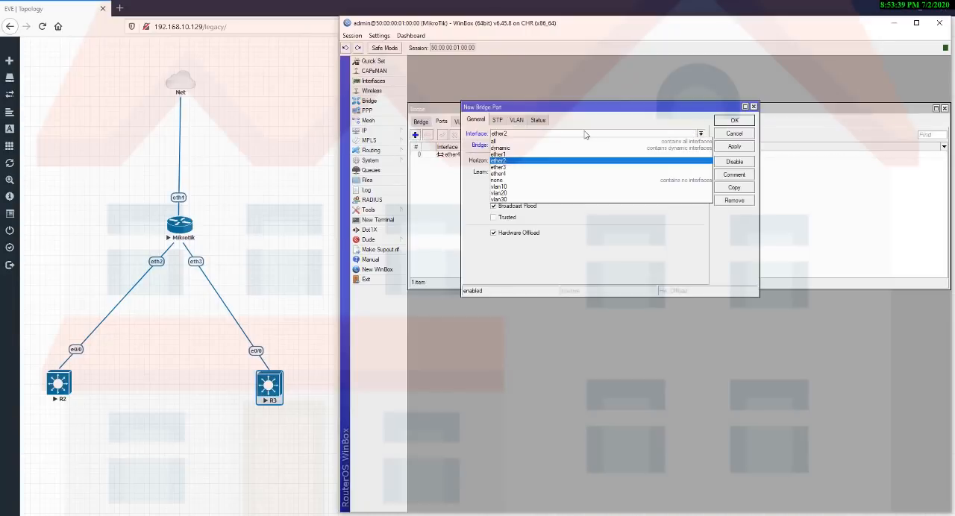
click(520, 200)
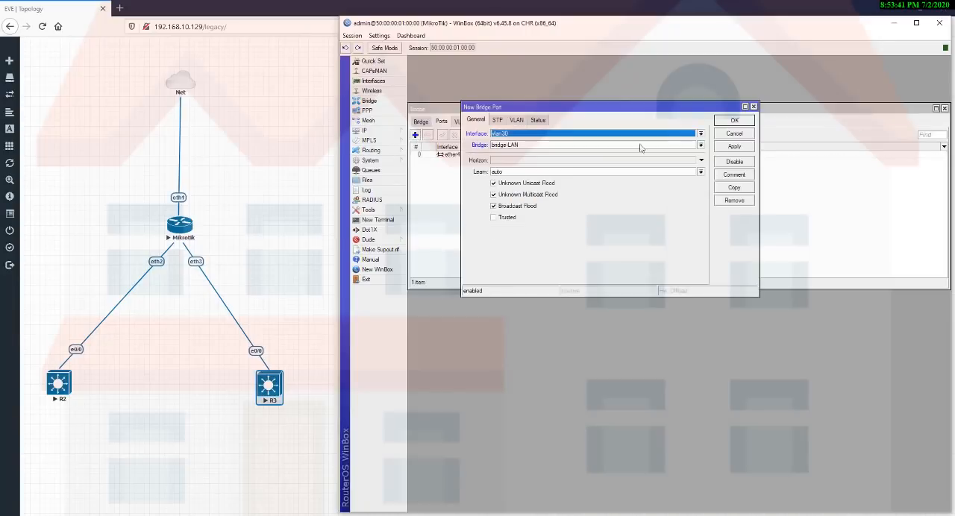
click(718, 147)
click(734, 120)
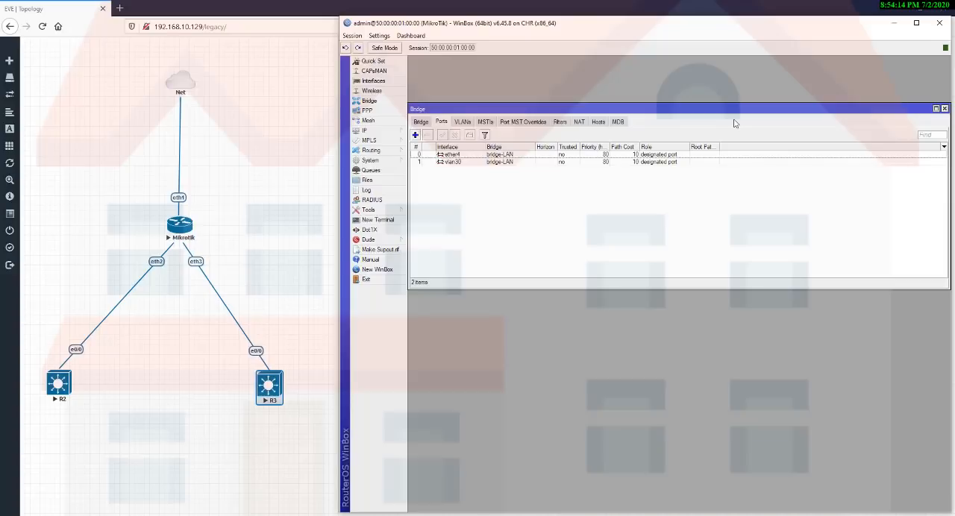
click(451, 154)
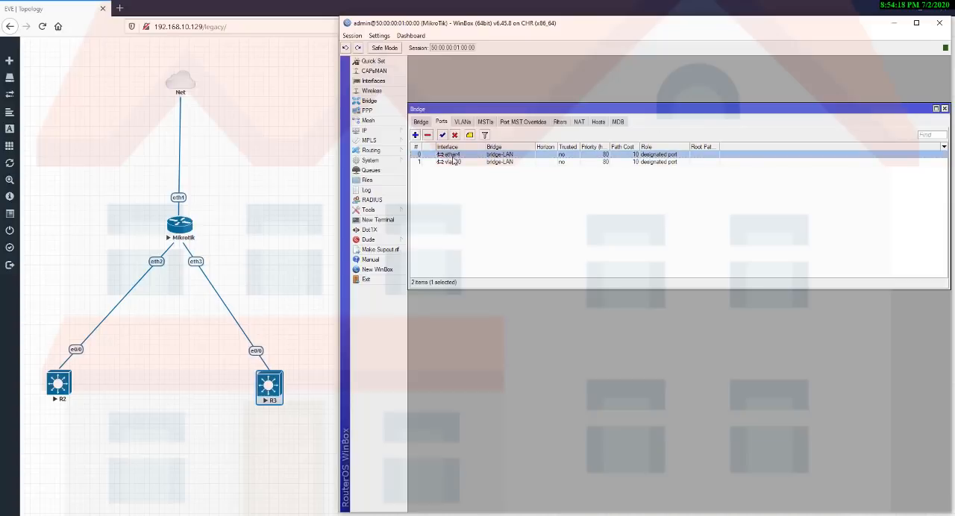
click(454, 161)
click(455, 154)
key(alt+Tab)
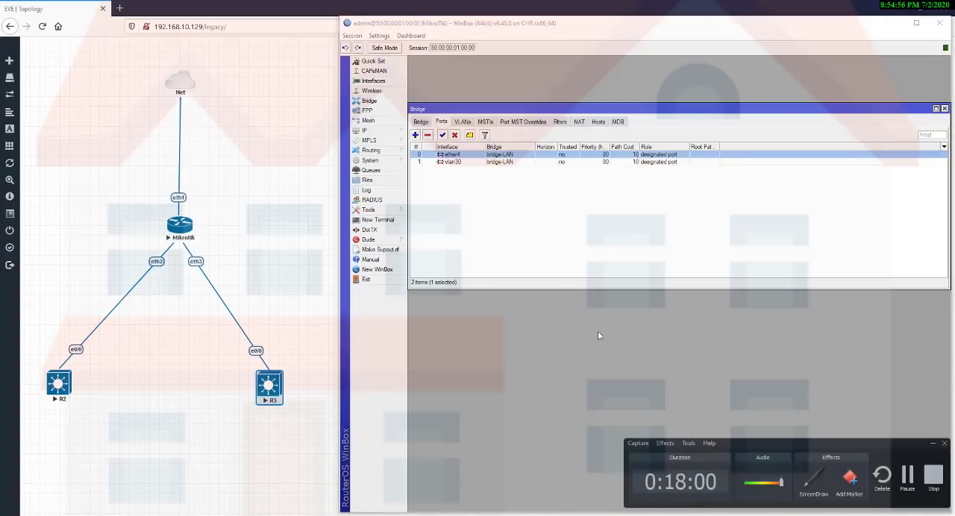
click(619, 193)
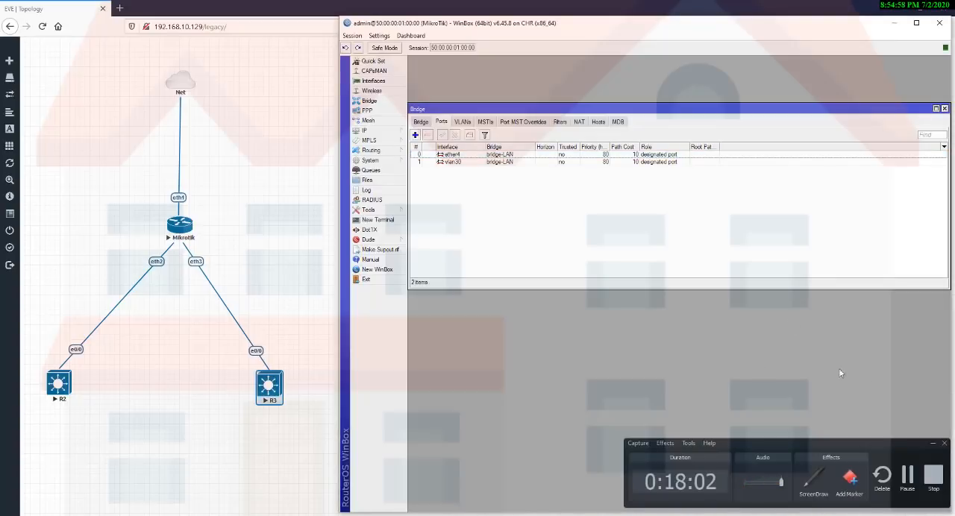
click(933, 444)
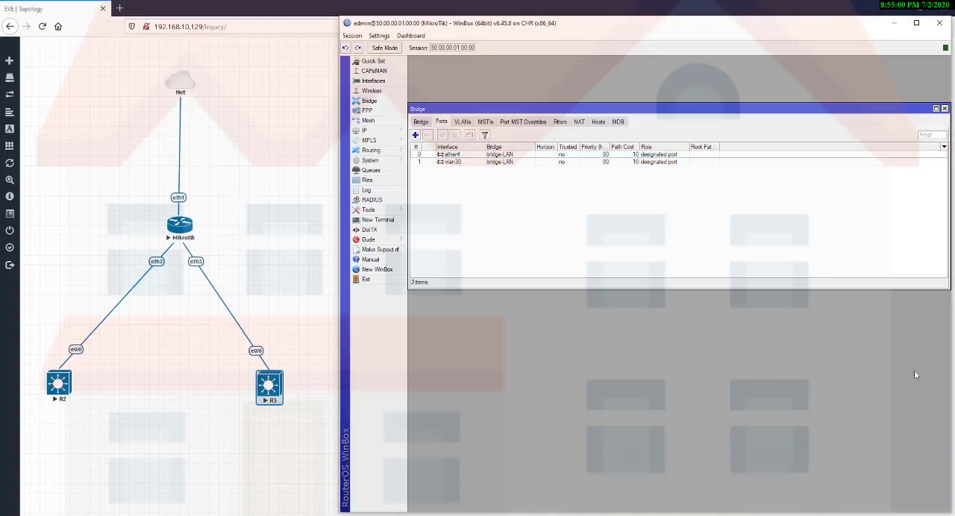
Switch to the EVE-NG topology, reload the page, and open R2's console in PuTTY, placed clear of the topology nodes.
click(894, 27)
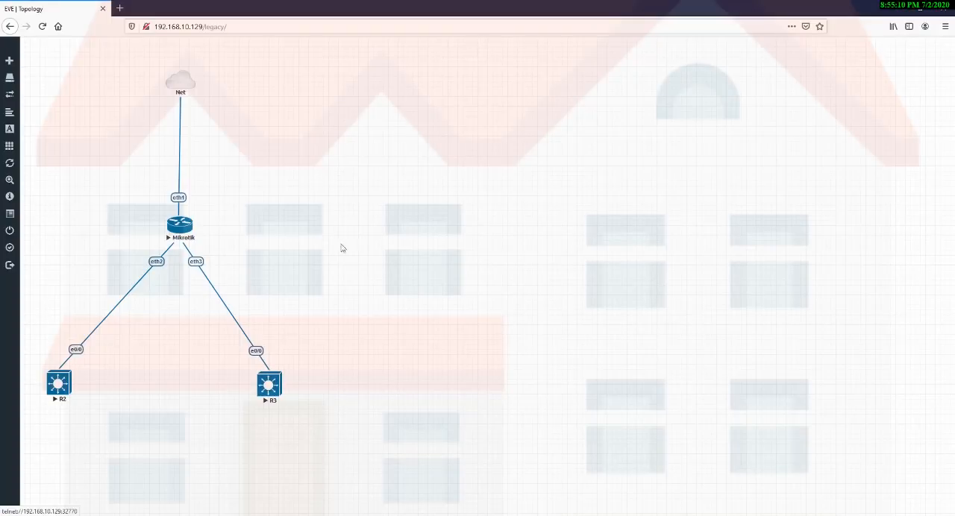
click(42, 26)
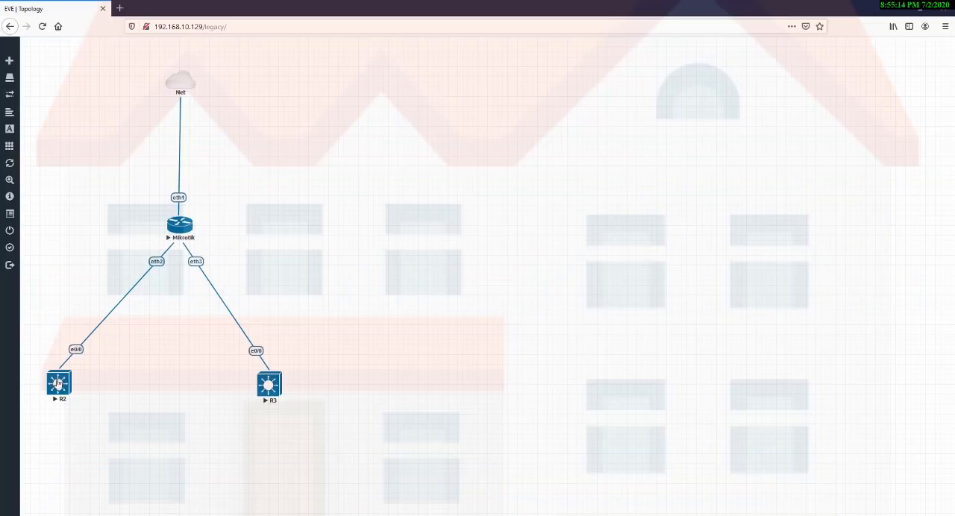
click(58, 384)
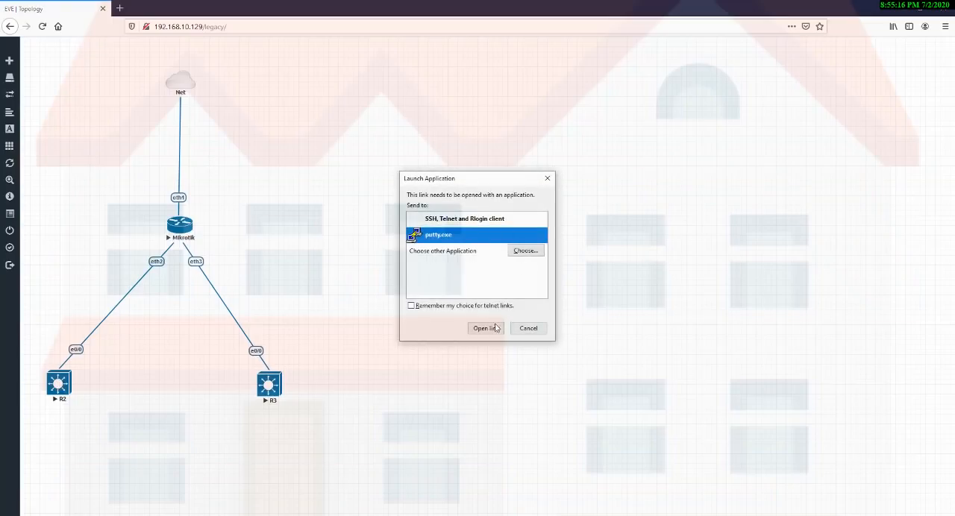
click(493, 329)
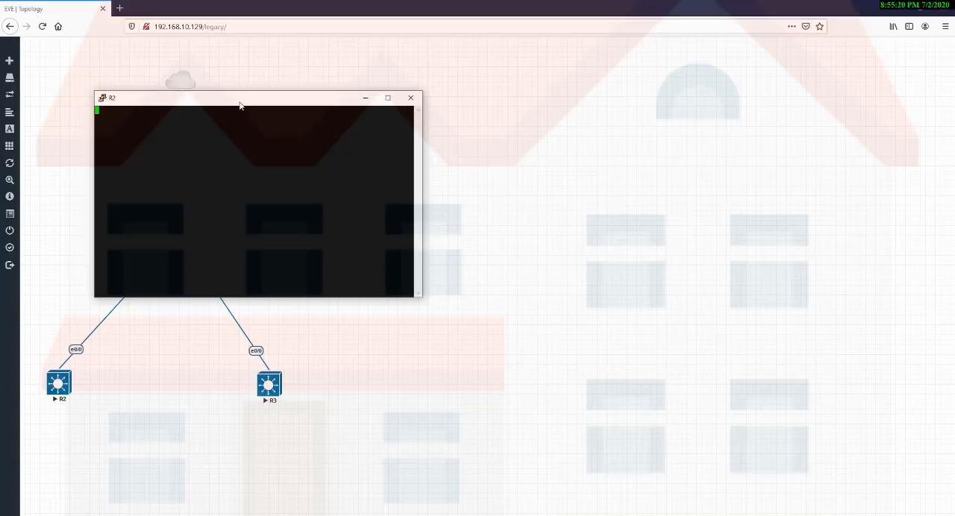
drag(240, 107, 490, 196)
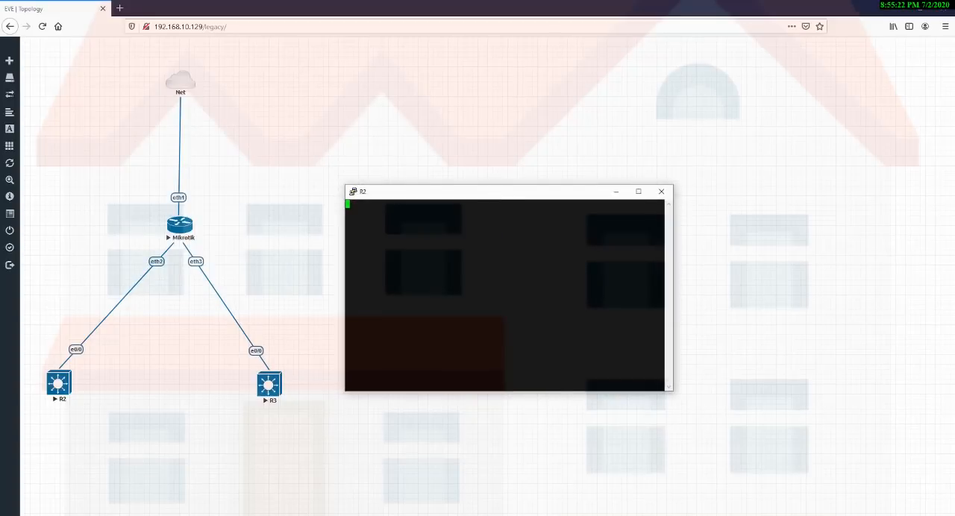
Activate the R2 console prompt and enter privileged EXEC mode with ena.
key(Return)
key(Return)
text(ena)
key(Return)
text(conif)
key(Tab)
key(BackSpace)
text(fi)
key(Tab)
key(BackSpace)
key(BackSpace)
key(BackSpace)
key(BackSpace)
key(BackSpace)
key(BackSpace)
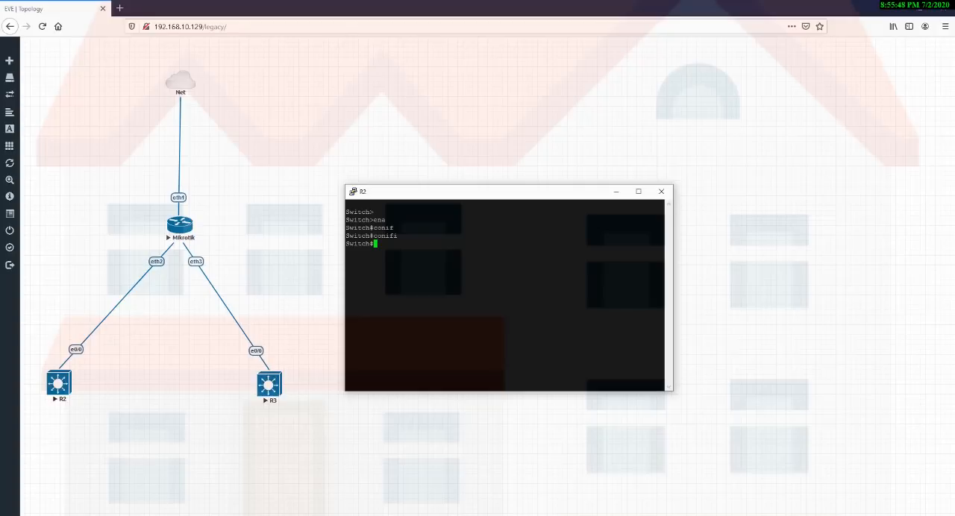
Enter global configuration mode on R2 with configure terminal.
text(confi)
key(Tab)
text(t)
key(Tab)
key(Return)
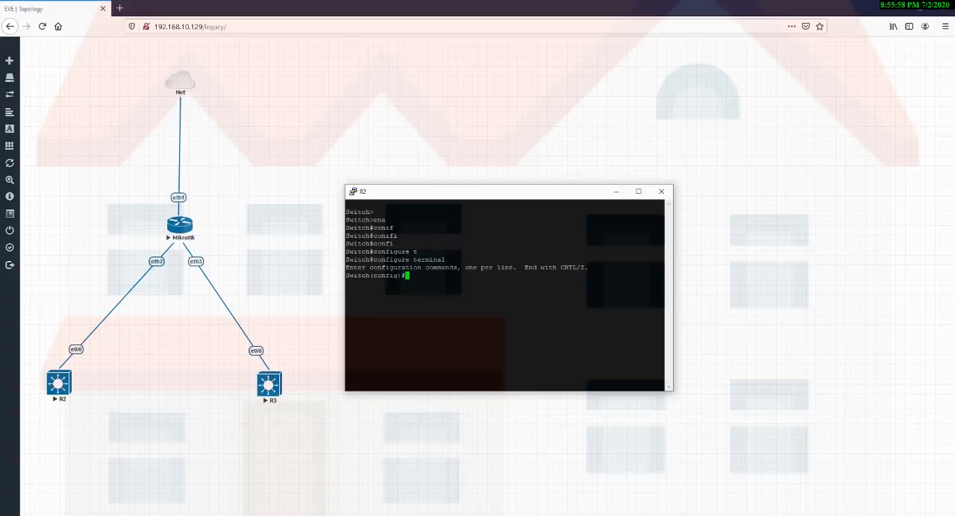
Create VLAN 10 on R2, name it accouts, and exit VLAN configuration mode.
text(vlan 10)
key(Return)
text(name accou)
key(BackSpace)
key(BackSpace)
key(BackSpace)
text(count)
key(Return)
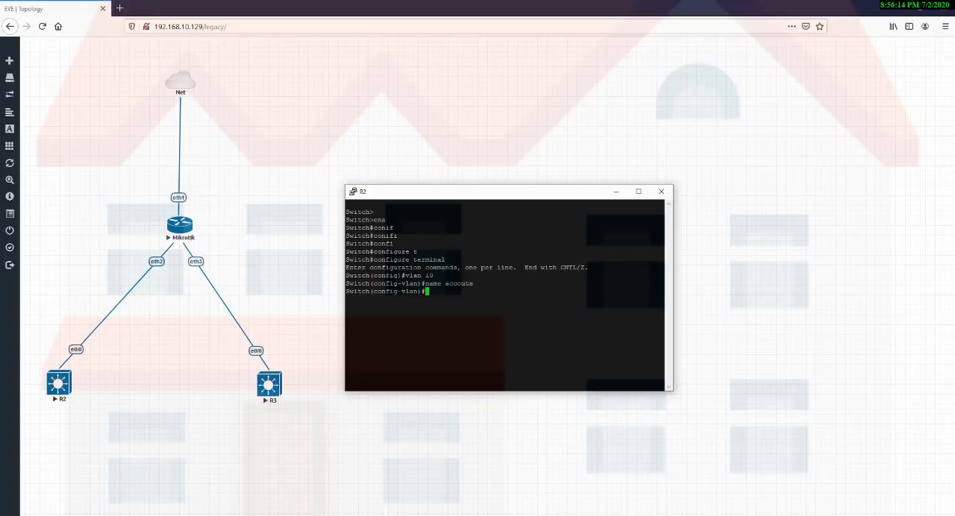
text(exit)
key(Return)
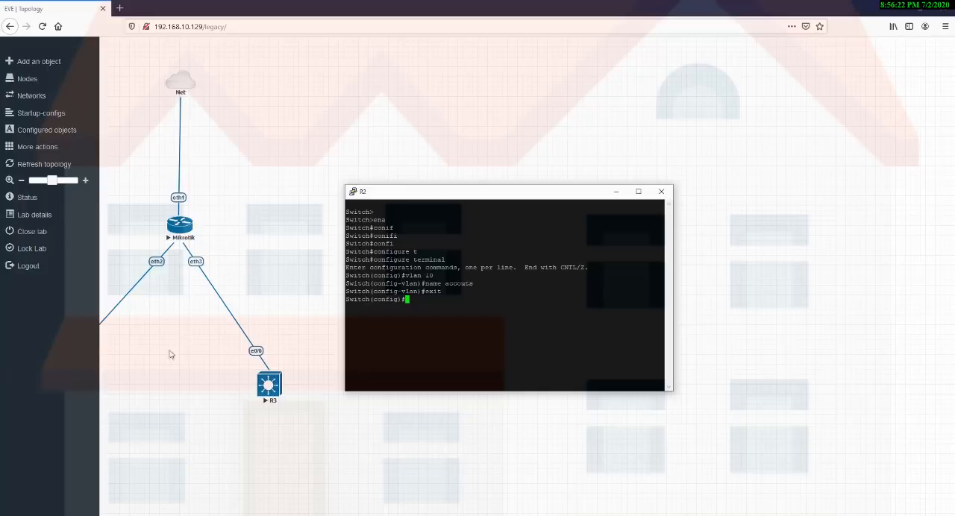
click(215, 346)
drag(44, 335, 109, 403)
drag(126, 217, 73, 436)
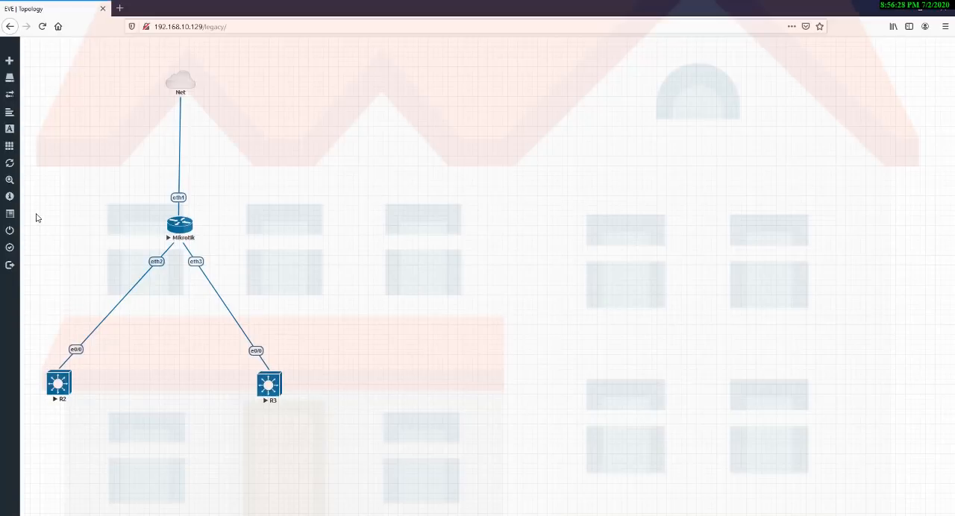
drag(36, 213, 178, 431)
click(178, 432)
key(alt+Tab)
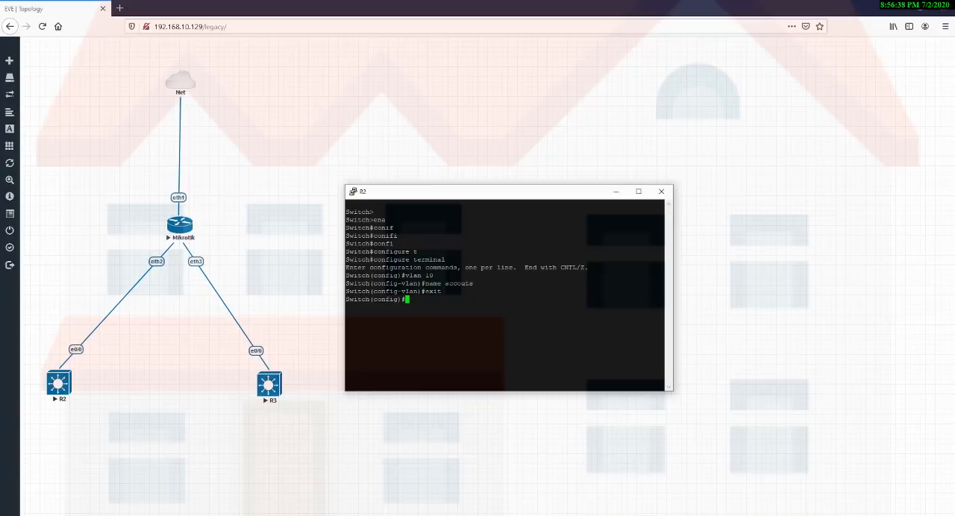
Enter interface configuration mode for ethernet 0/0 on R2.
text(inter)
key(Tab)
text(eth)
key(Tab)
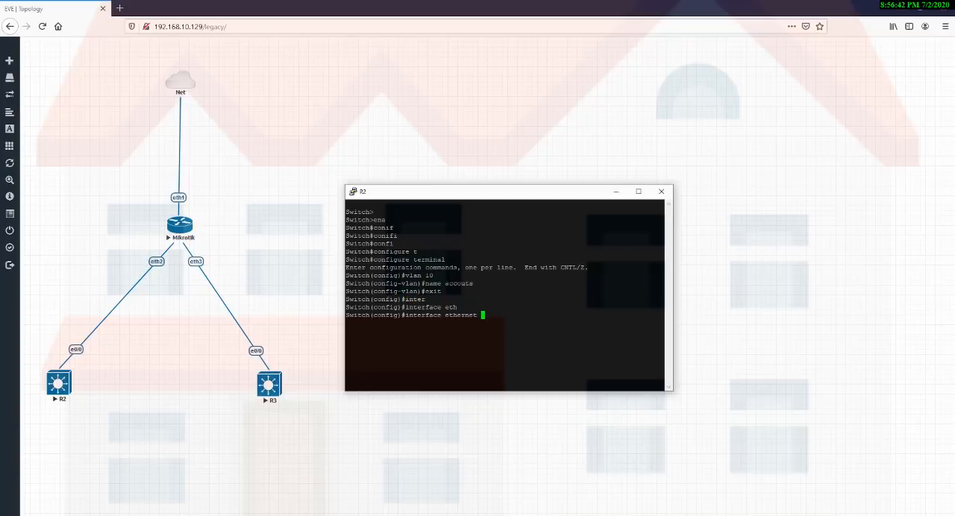
text(0/0)
key(Return)
Set R2's ethernet 0/0 to access mode with switchport mode access.
text(swi)
key(Tab)
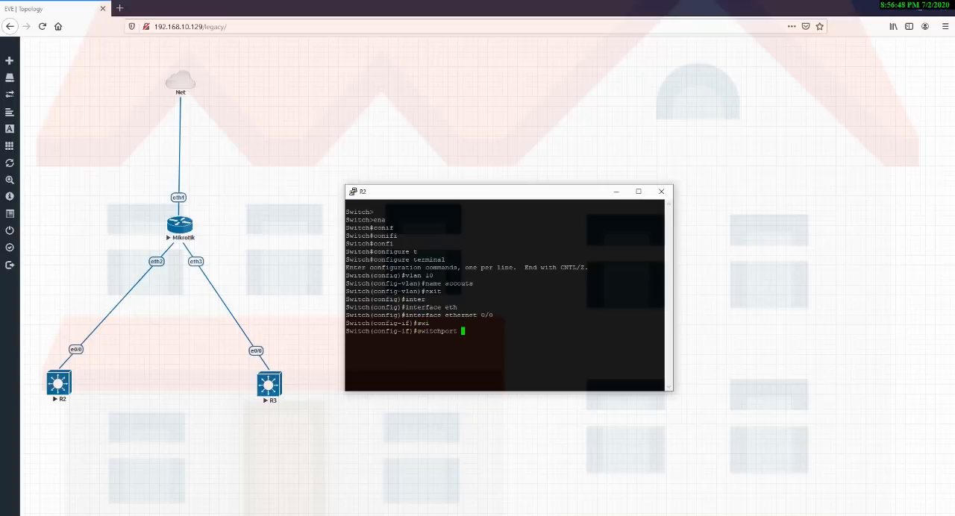
text(po)
key(Tab)
key(BackSpace)
key(BackSpace)
key(BackSpace)
key(BackSpace)
key(BackSpace)
key(BackSpace)
key(BackSpace)
key(BackSpace)
key(BackSpace)
key(BackSpace)
key(BackSpace)
key(BackSpace)
key(BackSpace)
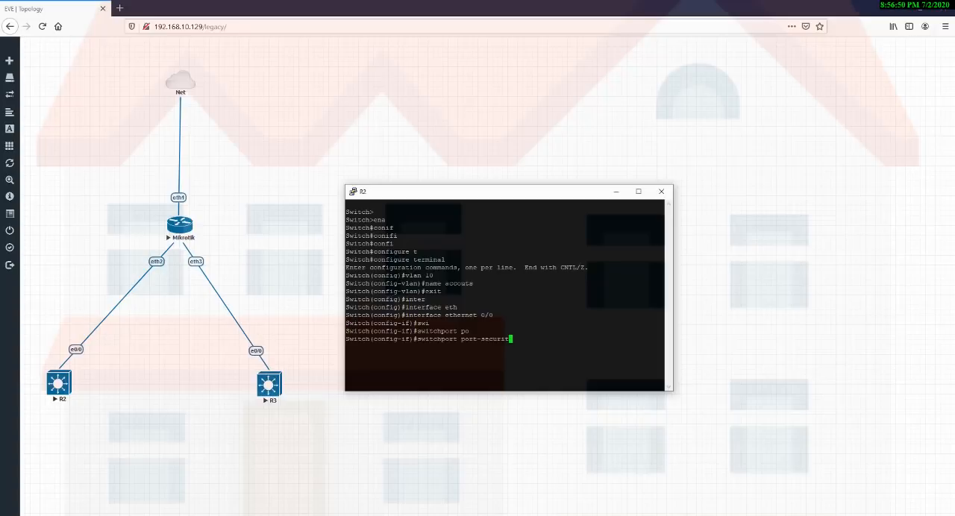
key(BackSpace)
text(mo)
key(Tab)
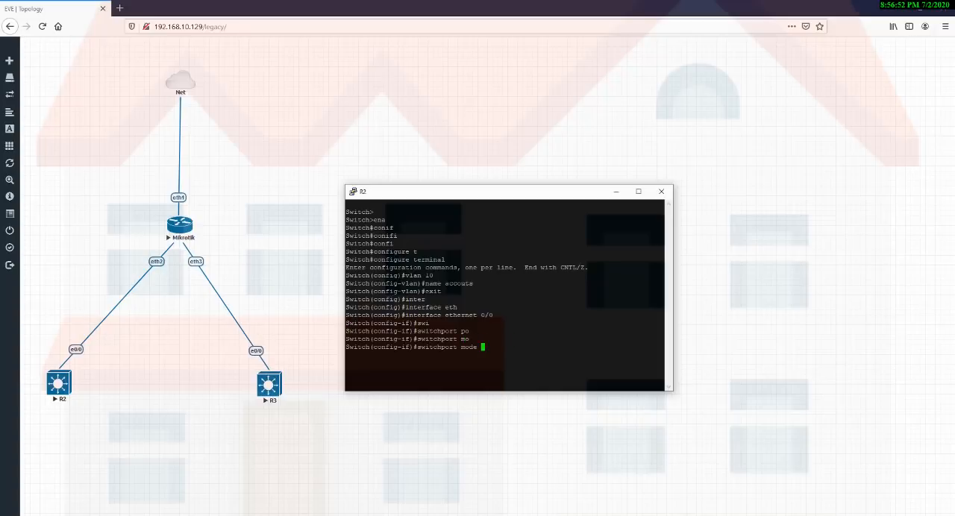
text(acc)
key(Tab)
key(Return)
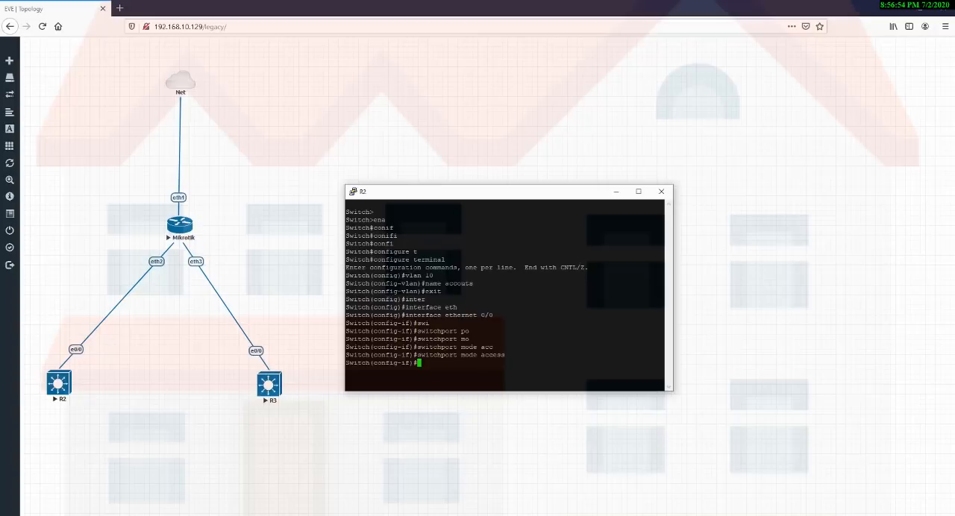
Assign R2's ethernet 0/0 to VLAN 10 with switchport access vlan 10.
text(swi)
key(Tab)
text(acc)
key(Tab)
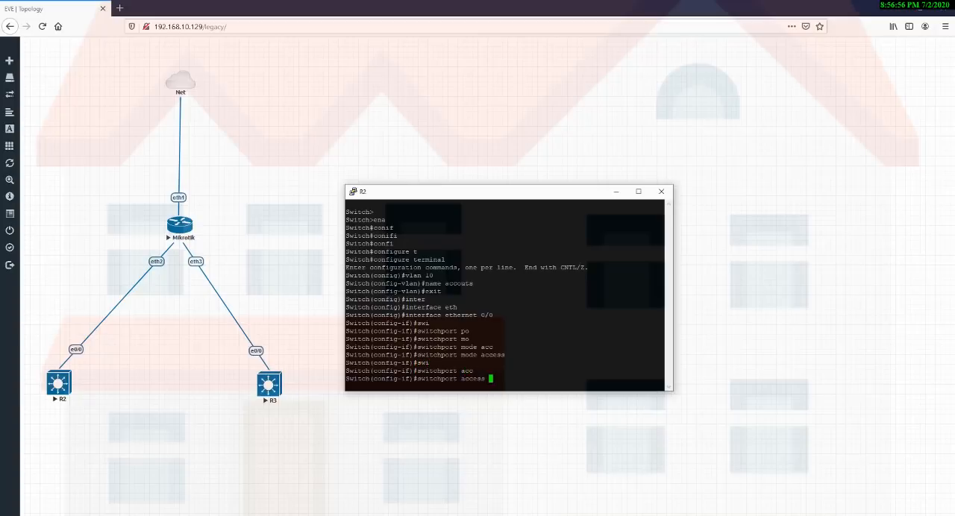
text(vlan 10)
key(Return)
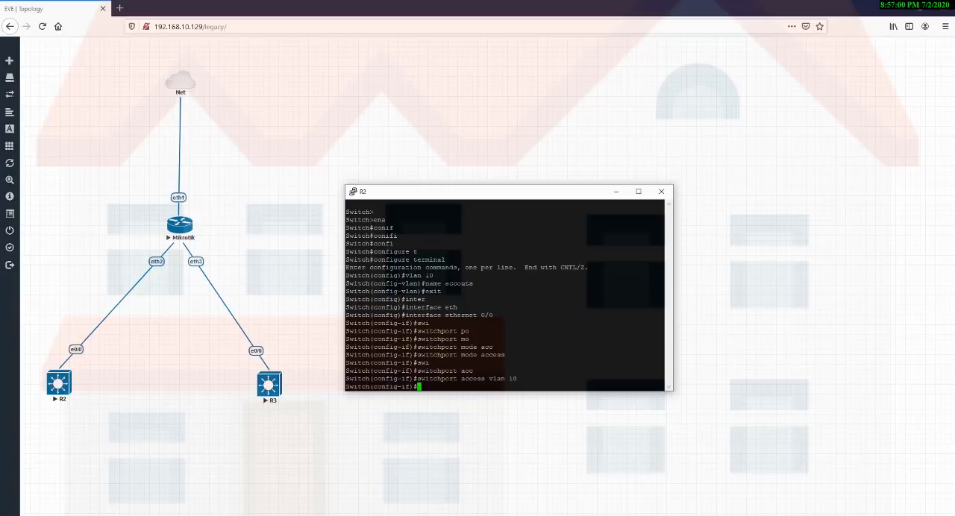
Exit R2's configuration modes to privileged EXEC and save the configuration with wr.
text(exi)
key(Return)
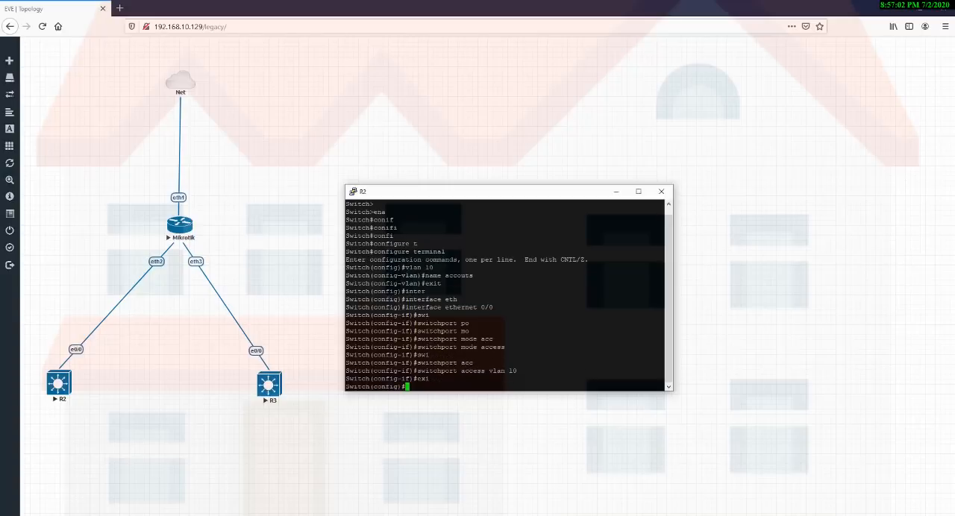
text(exit)
key(Return)
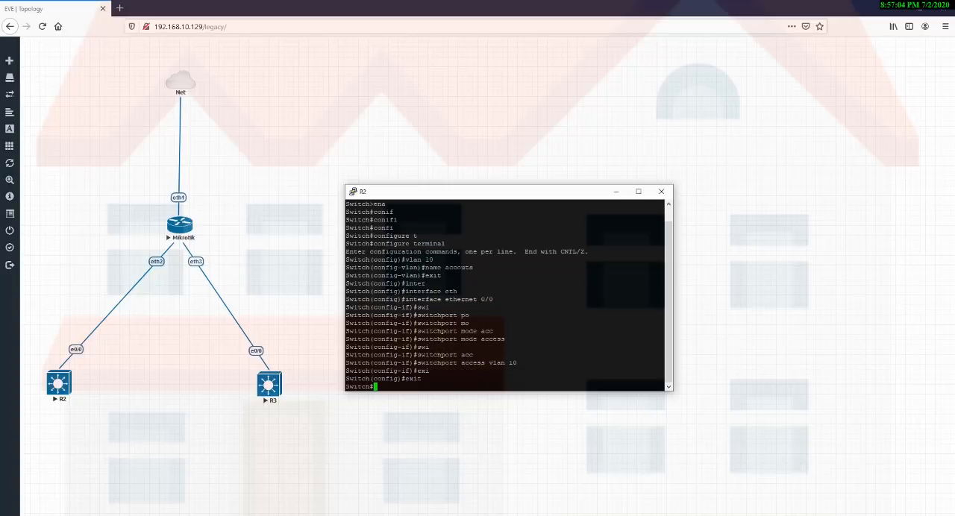
text(wr)
key(Return)
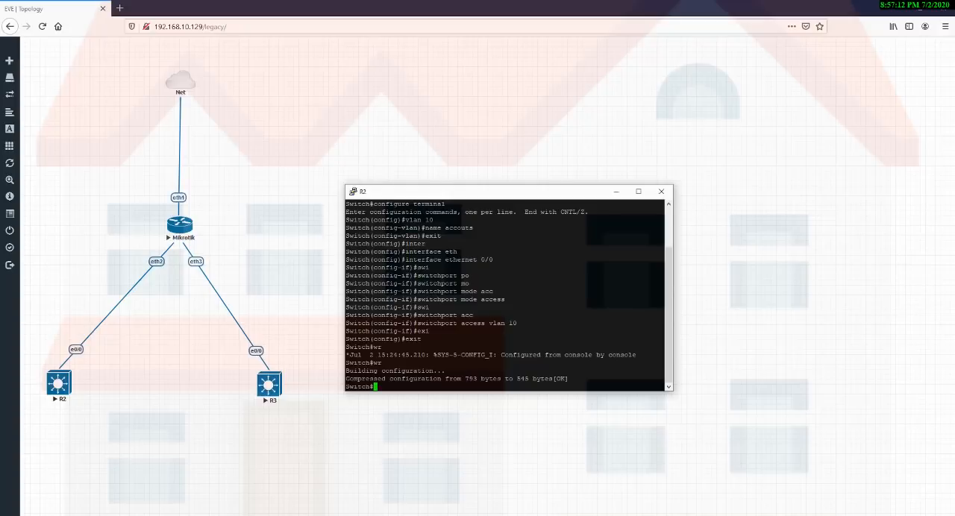
Minimize R2's console and open R3's console in PuTTY, placed clear of the topology nodes.
click(616, 192)
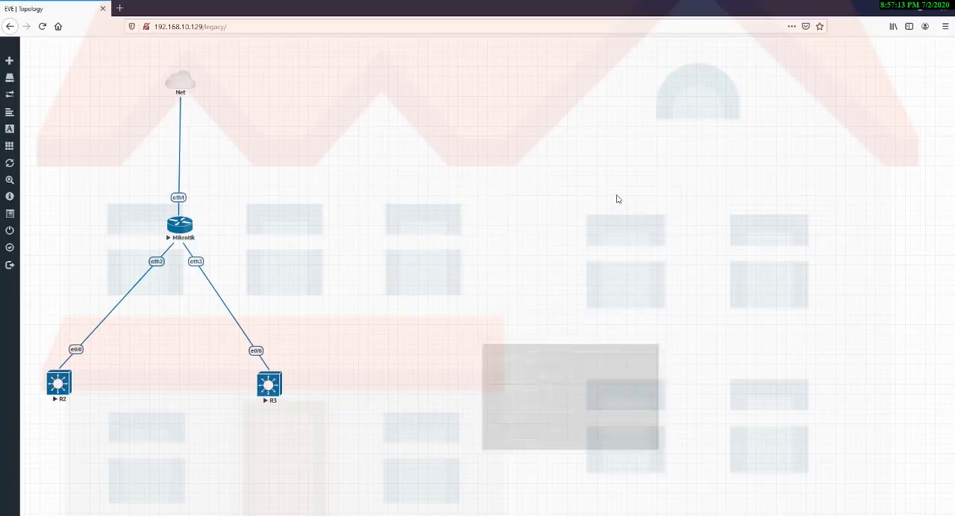
click(269, 385)
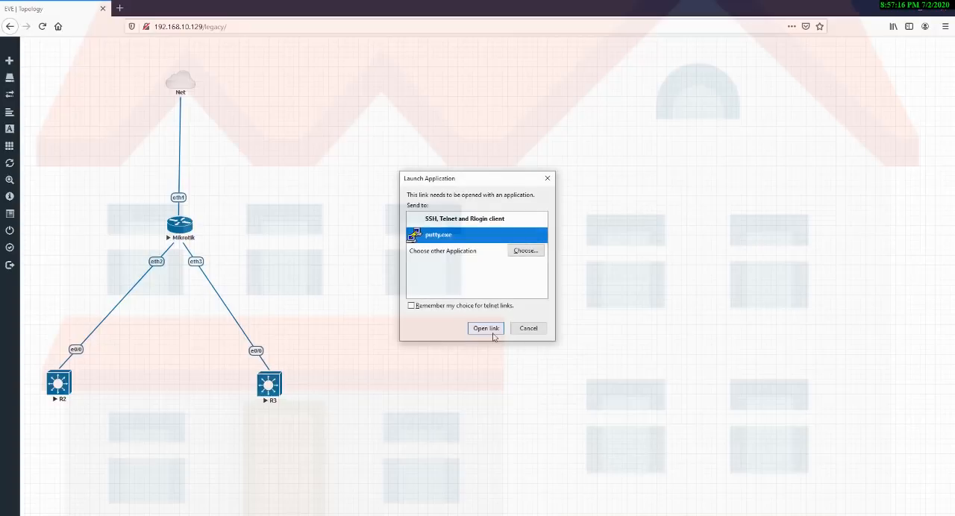
click(492, 332)
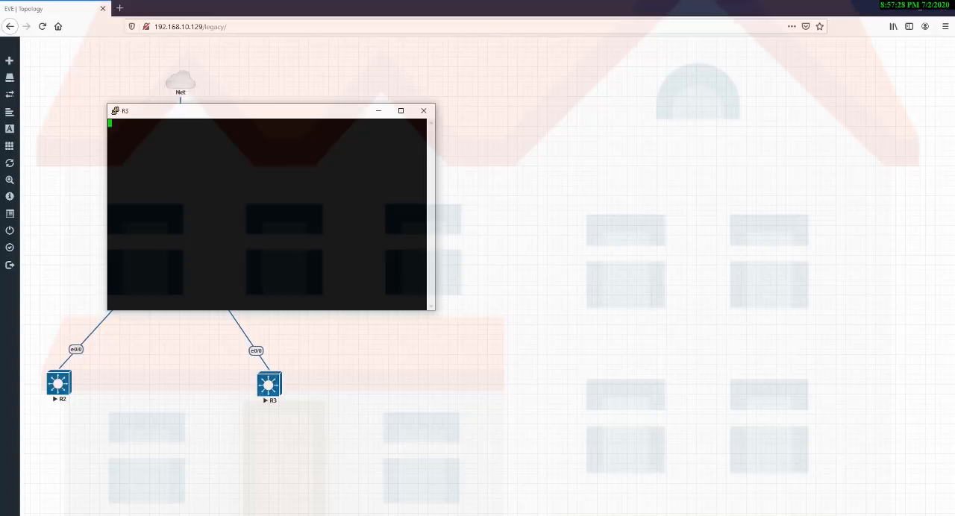
drag(241, 111, 464, 120)
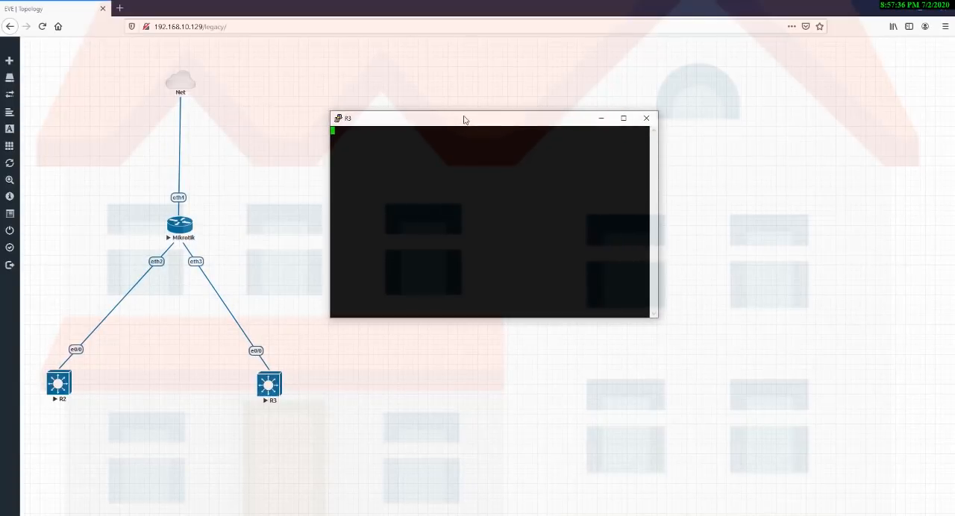
Activate the R3 console prompt and enter global configuration mode with ena and configure terminal.
key(Return)
text(ena)
key(Return)
text(confi)
key(Tab)
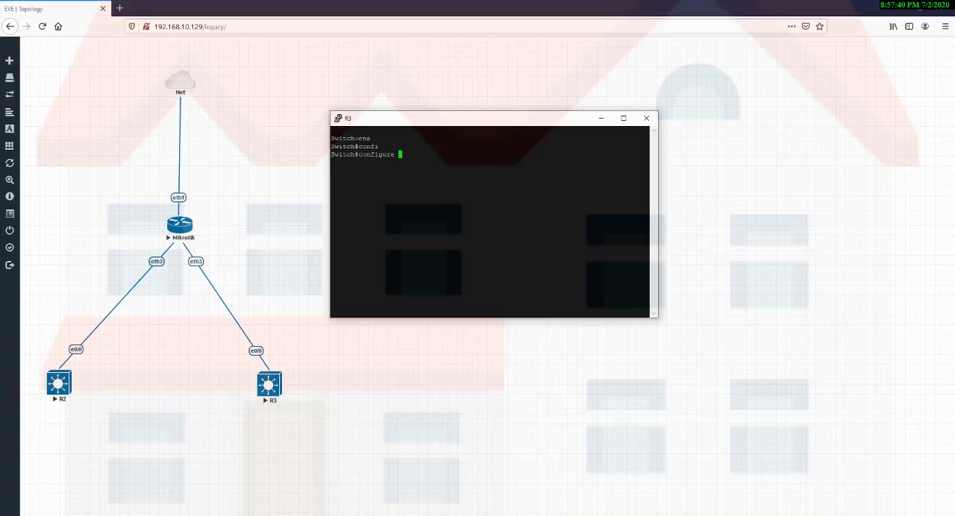
text(t)
key(Tab)
key(Return)
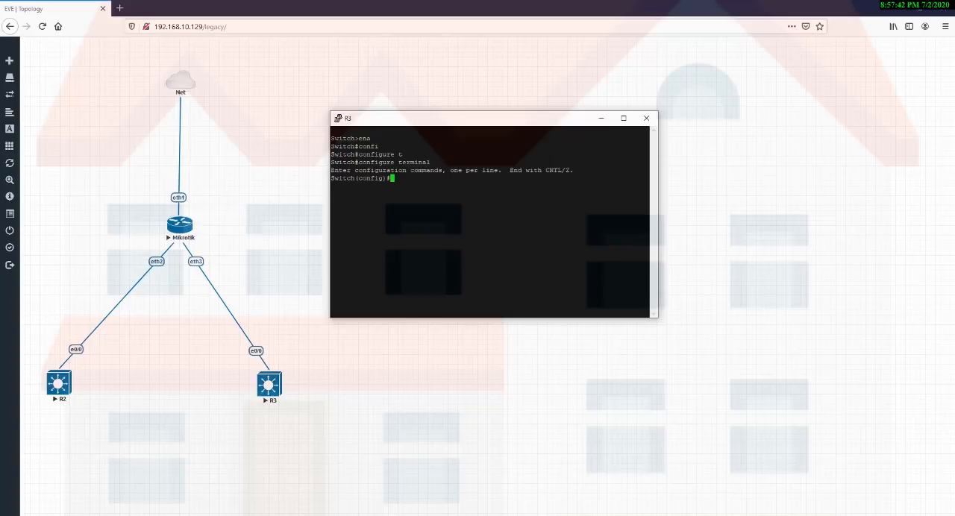
Create VLAN 20 on R3, name it sales, and exit VLAN configuration mode.
text(vlan 20)
key(Return)
text(name sales)
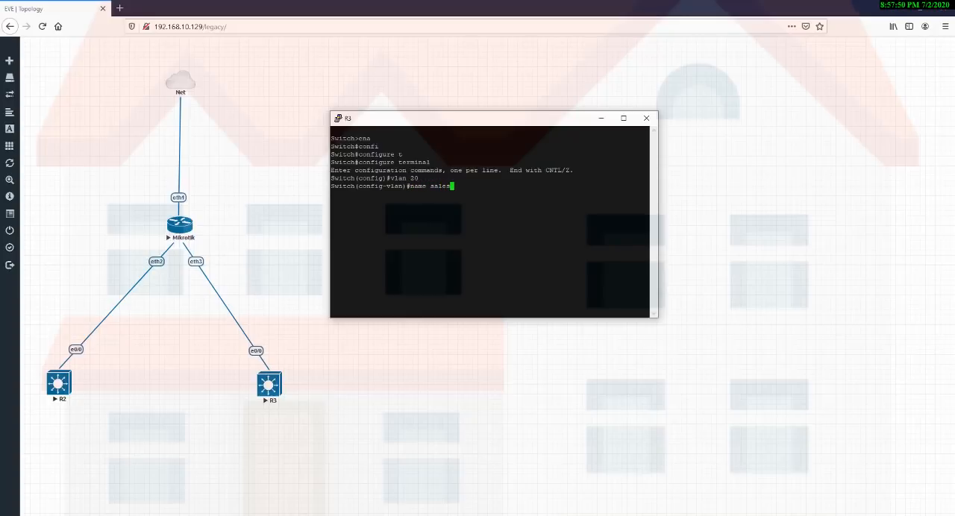
key(Return)
text(exit)
key(Return)
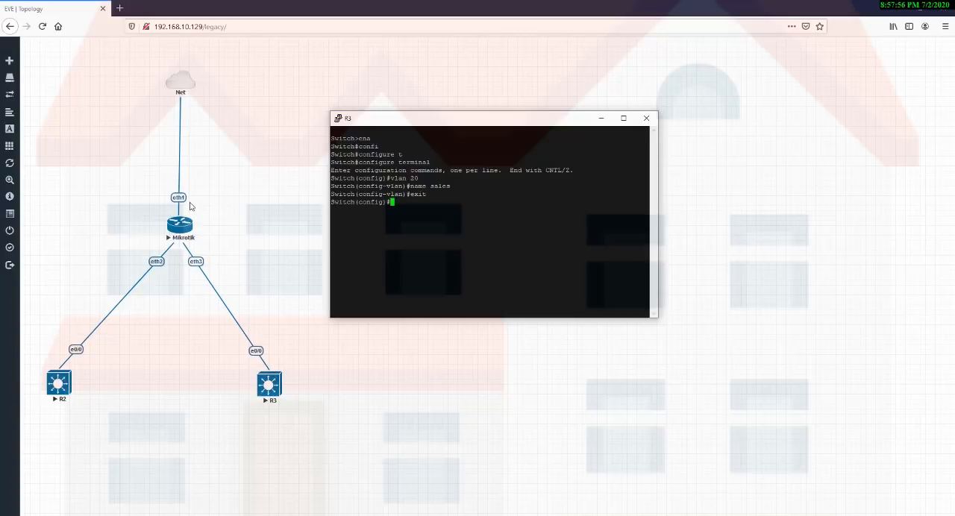
drag(189, 203, 307, 410)
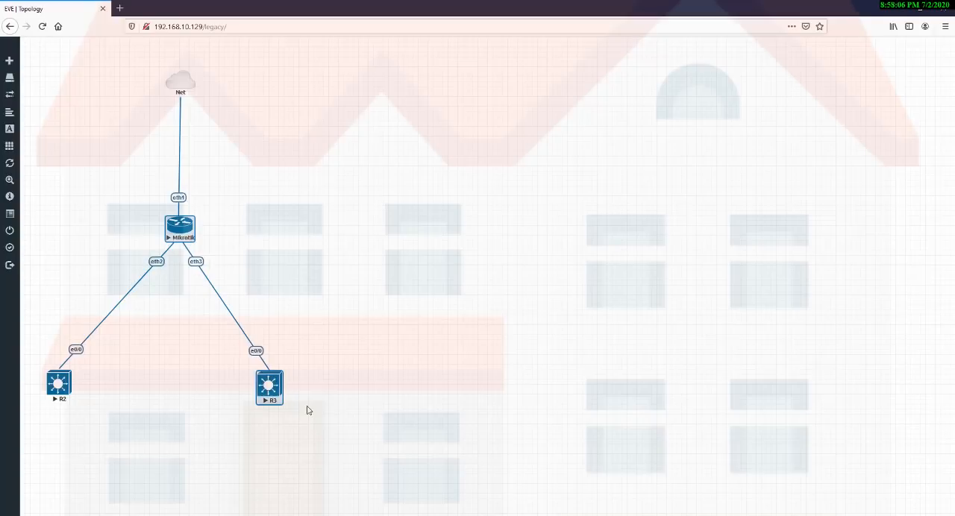
click(282, 314)
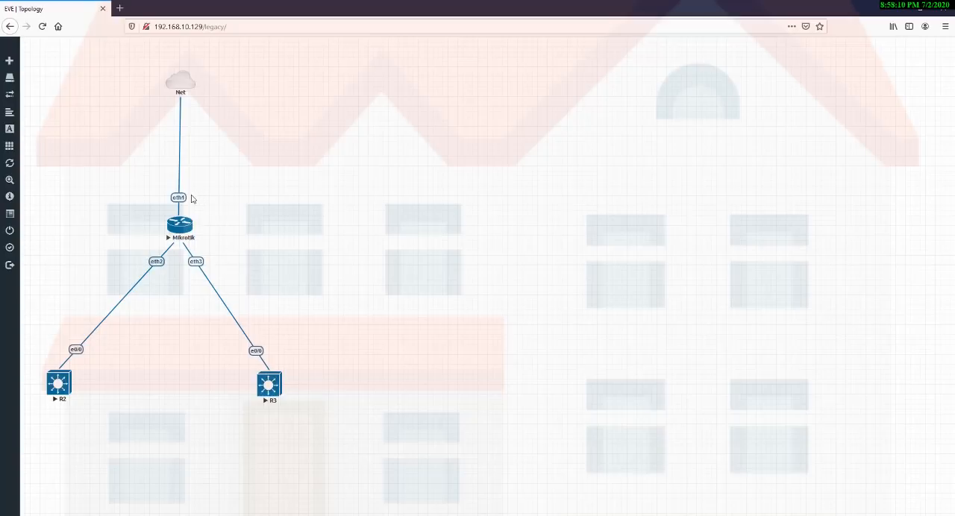
drag(191, 196, 290, 380)
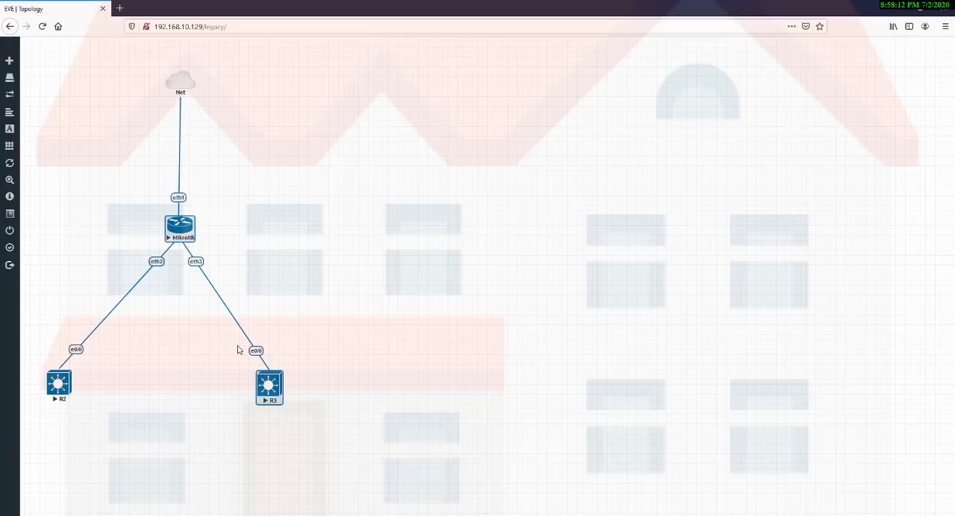
drag(238, 350, 295, 378)
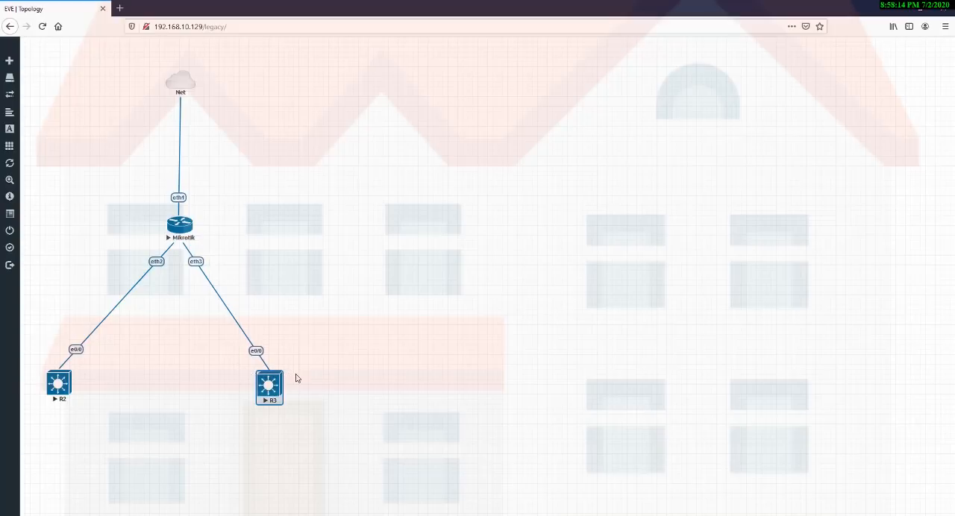
click(374, 381)
drag(219, 329, 313, 373)
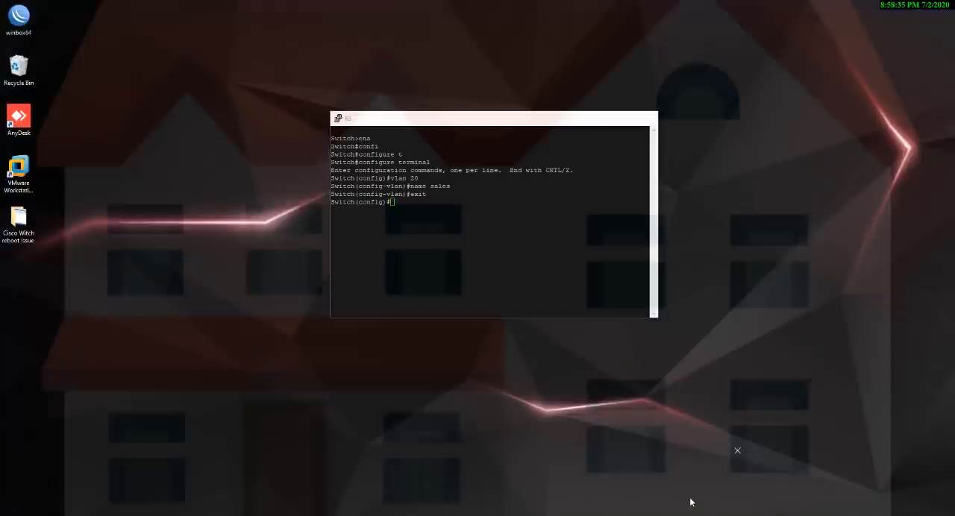
click(691, 495)
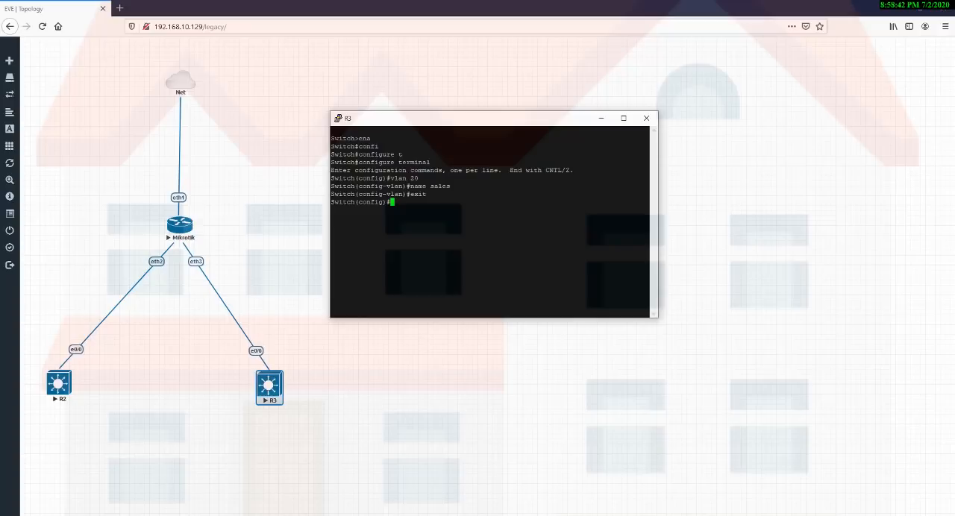
Enter interface configuration mode for ethernet 0/0 on R3.
text(inter)
key(Tab)
text(eth)
key(Tab)
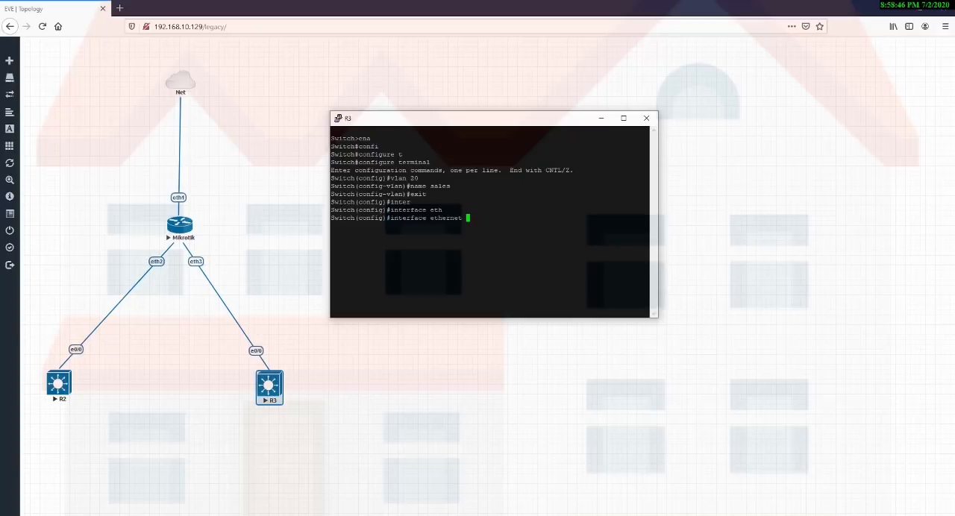
text(0/0)
key(Return)
Set R3's ethernet 0/0 to access mode with switchport mode access.
text(swi)
key(Tab)
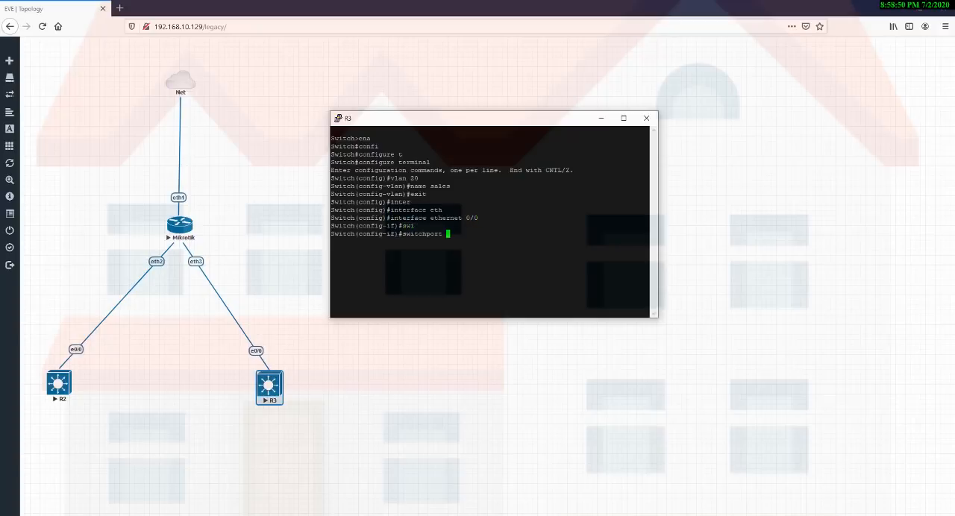
text(mo)
key(Tab)
text(acc)
key(Tab)
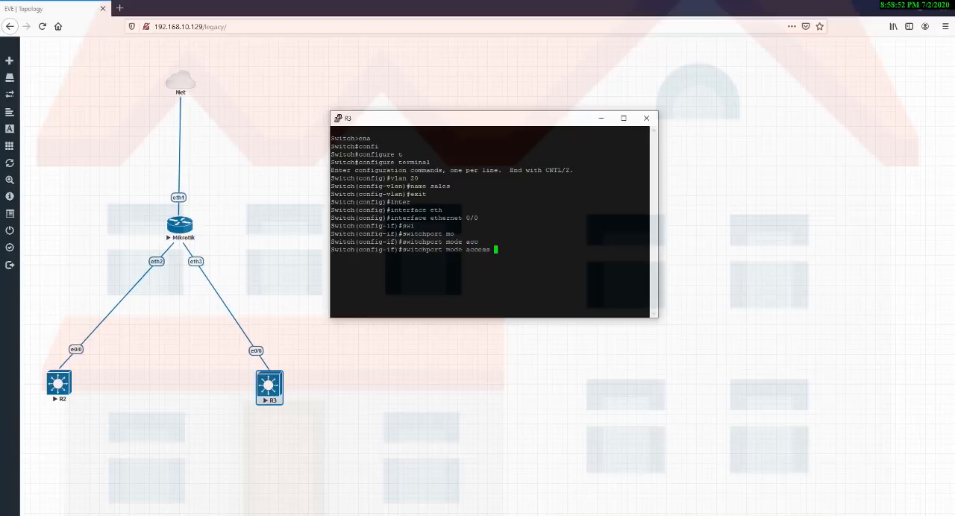
key(Return)
Assign R3's ethernet 0/0 to VLAN 20 with switchport access vlan 20.
text(swi)
key(Tab)
text(acc)
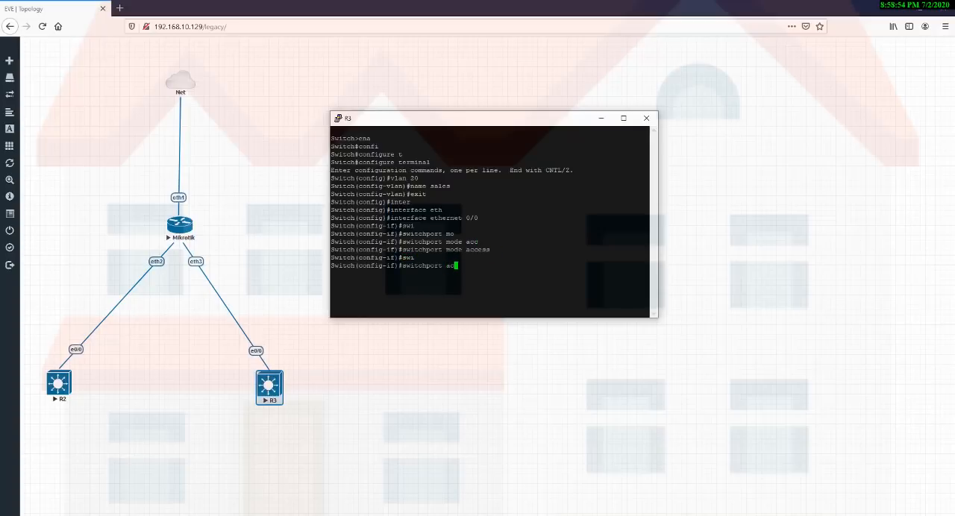
key(Tab)
text(vlan 20)
key(Return)
Exit R3's interface and global configuration modes back to the privileged EXEC prompt.
text(exi)
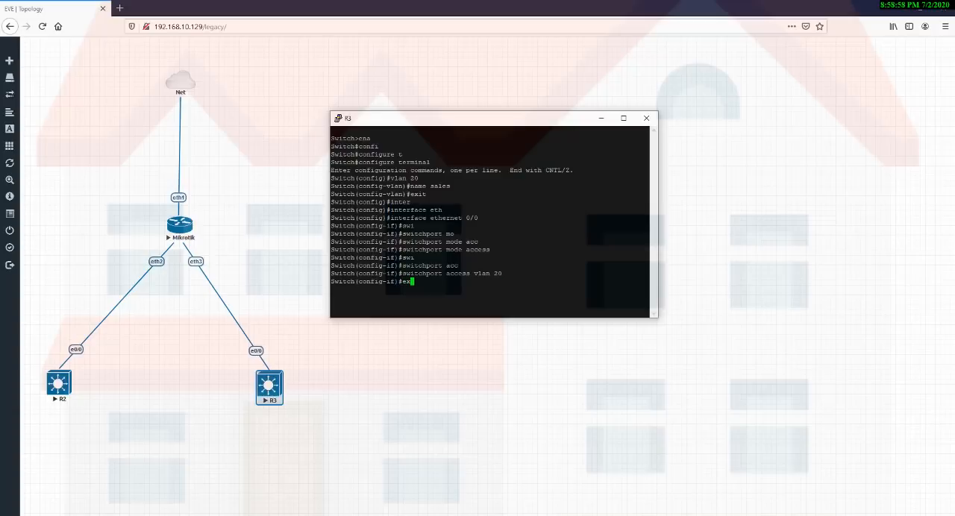
key(Return)
text(eit)
key(BackSpace)
key(BackSpace)
text(x)
key(Return)
text(exi)
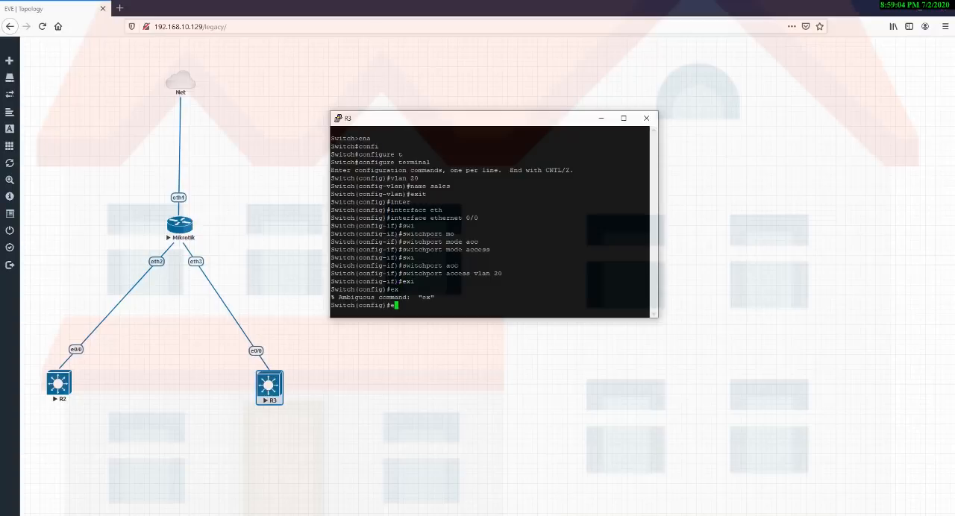
key(Return)
key(Return)
key(Return)
key(Return)
key(Return)
key(Return)
key(Return)
key(Return)
key(Return)
key(Return)
key(Return)
key(Return)
key(Return)
key(Return)
key(Return)
key(Return)
key(Return)
key(Return)
key(Return)
key(Return)
key(Return)
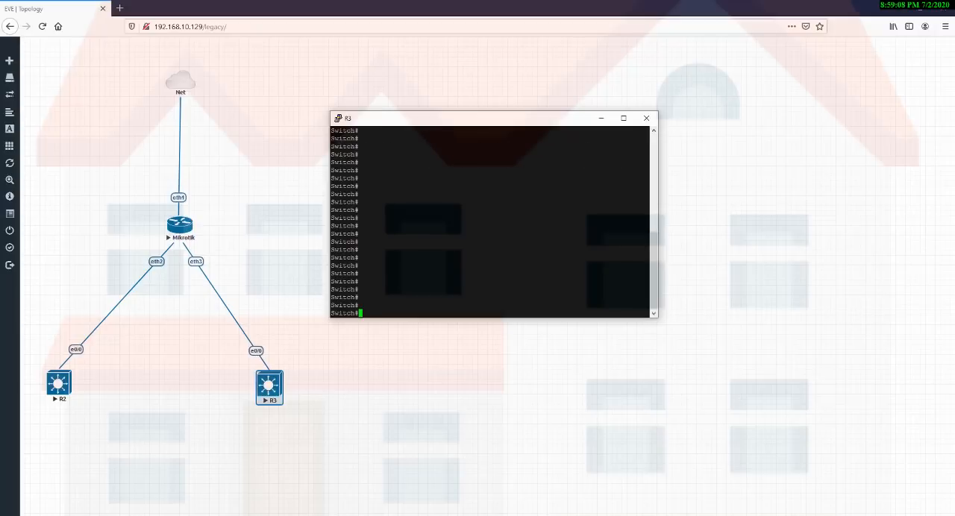
drag(231, 329, 300, 380)
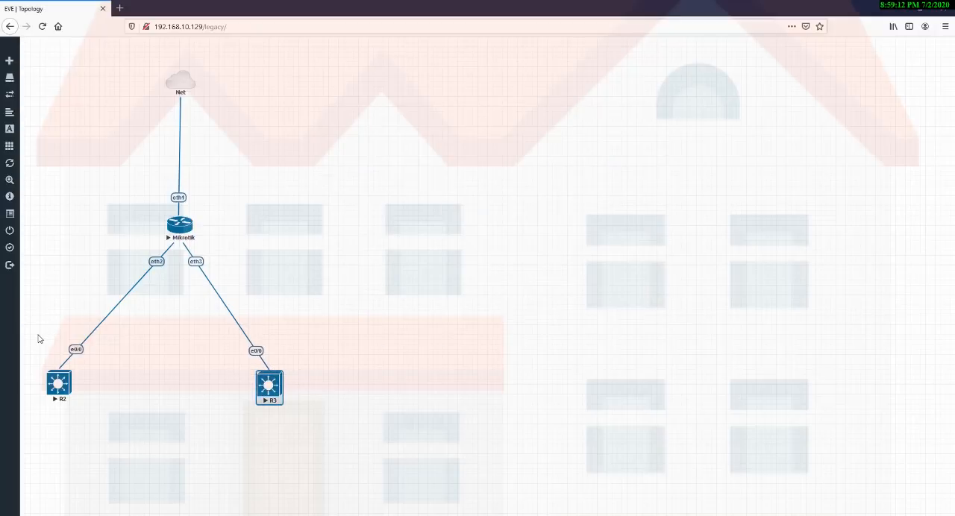
drag(38, 334, 104, 373)
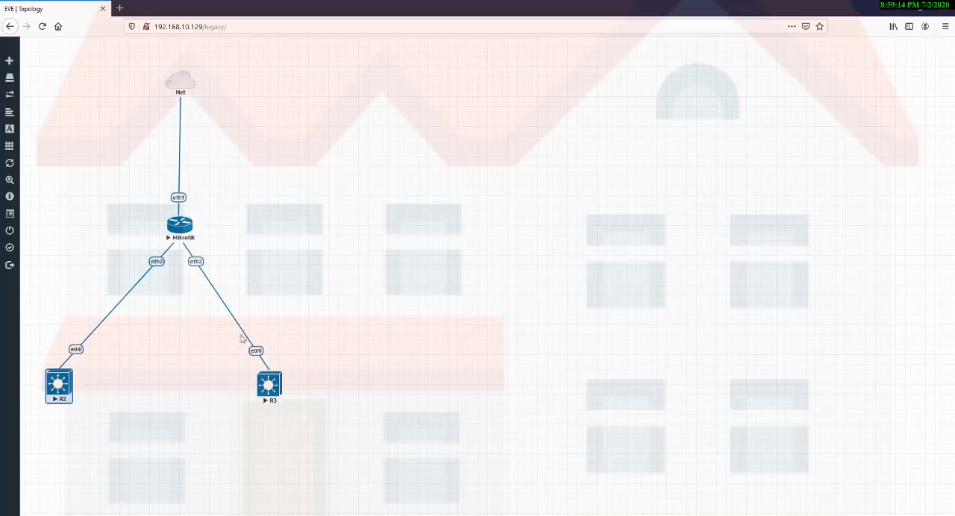
drag(230, 334, 316, 372)
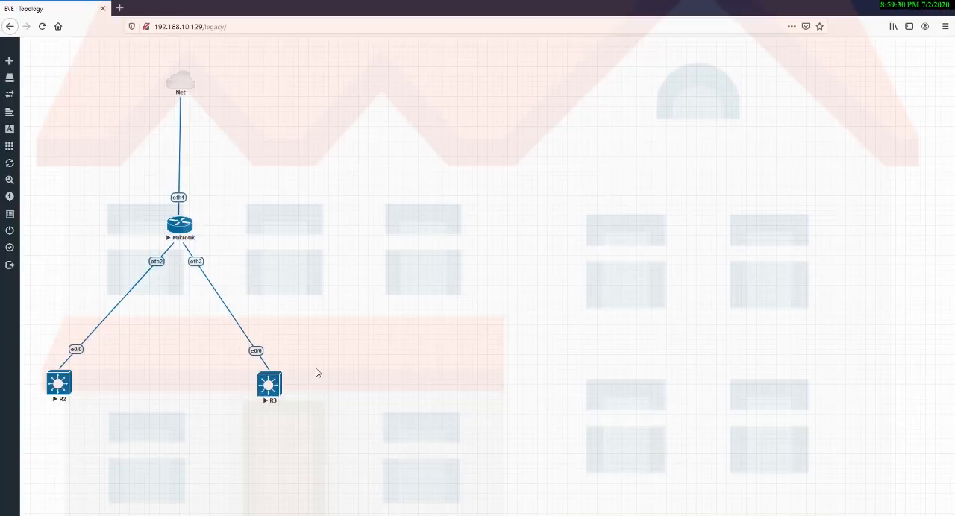
drag(232, 339, 301, 380)
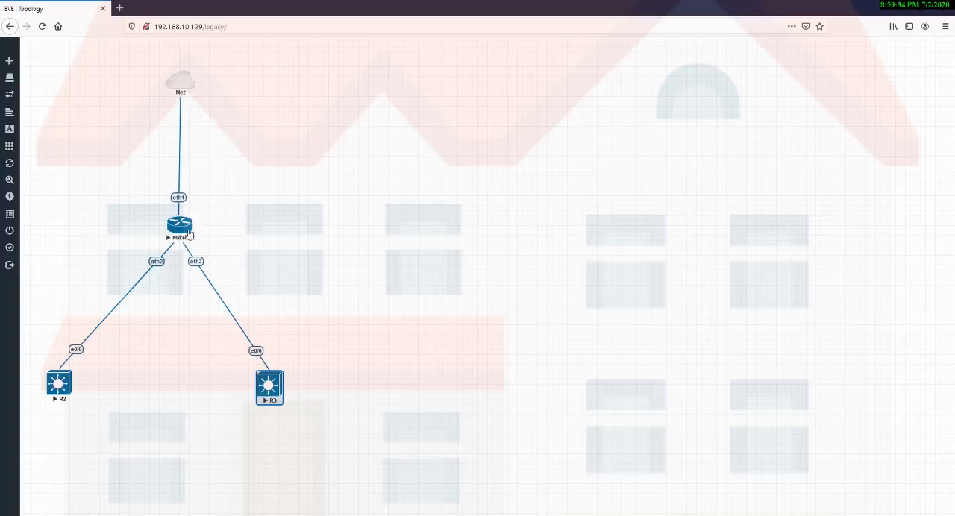
drag(193, 204, 314, 411)
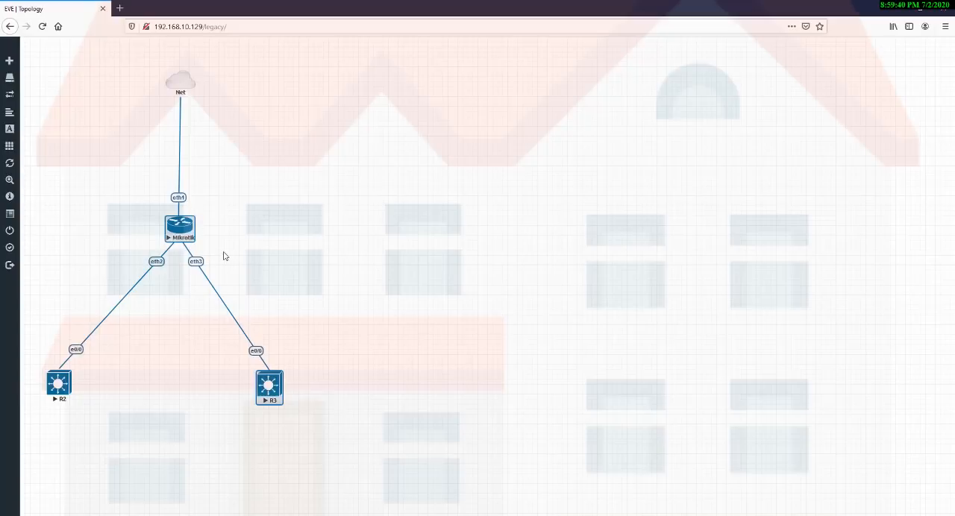
click(219, 260)
drag(221, 252, 188, 282)
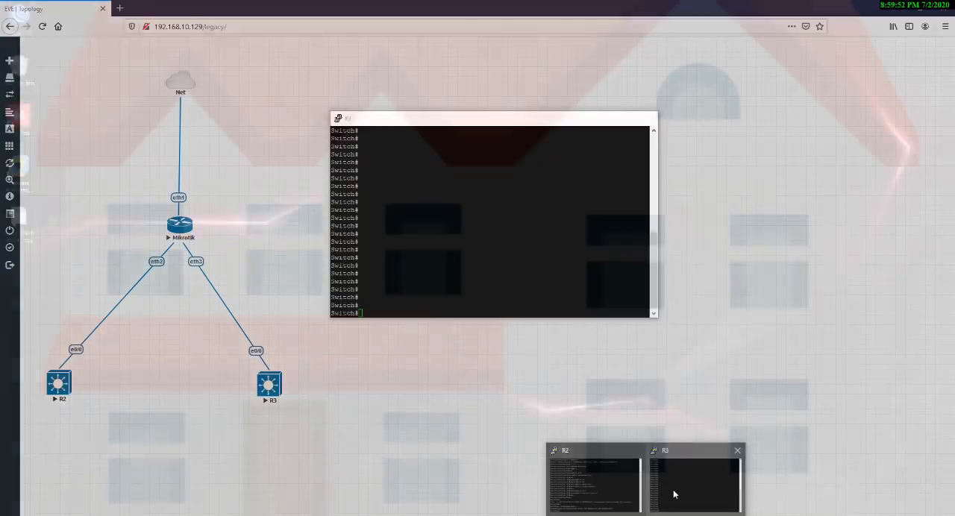
Switch to R3's console and enter global configuration mode with configure terminal.
click(673, 489)
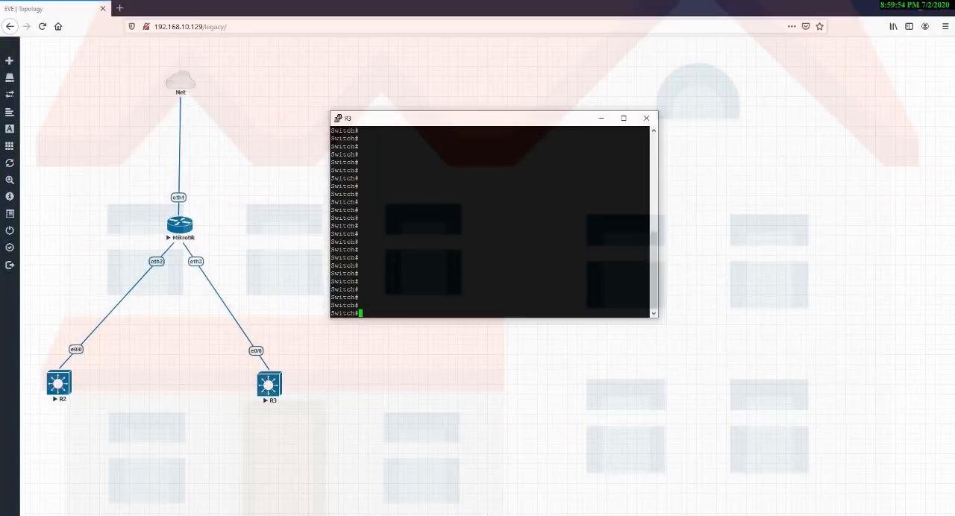
text(cnfi)
key(Tab)
key(BackSpace)
key(BackSpace)
key(BackSpace)
text(onfi)
key(Tab)
key(BackSpace)
key(BackSpace)
key(BackSpace)
key(BackSpace)
key(BackSpace)
text(confi)
key(Tab)
text(t)
key(Tab)
key(Return)
Try to enter range configuration for R3's ports with interface range ethernet 0/1-10.
text(i)
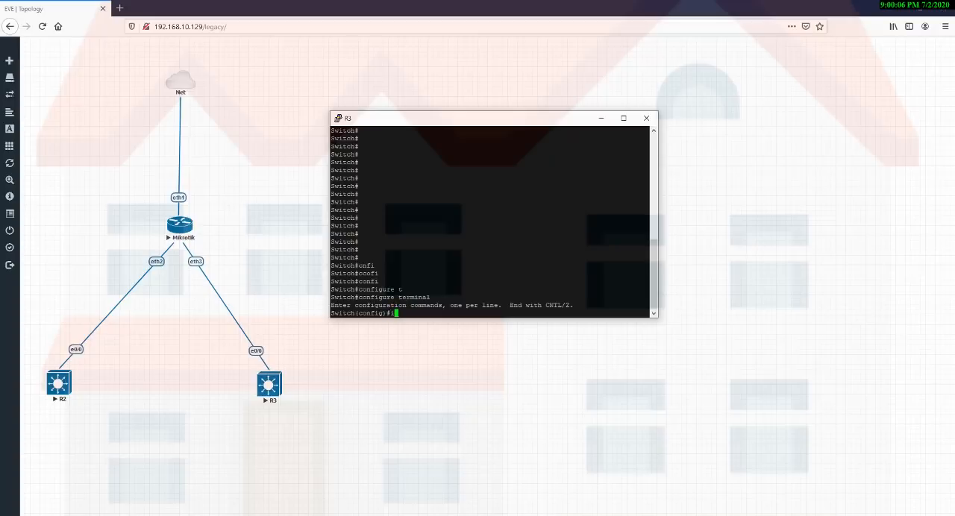
text(nter)
key(Tab)
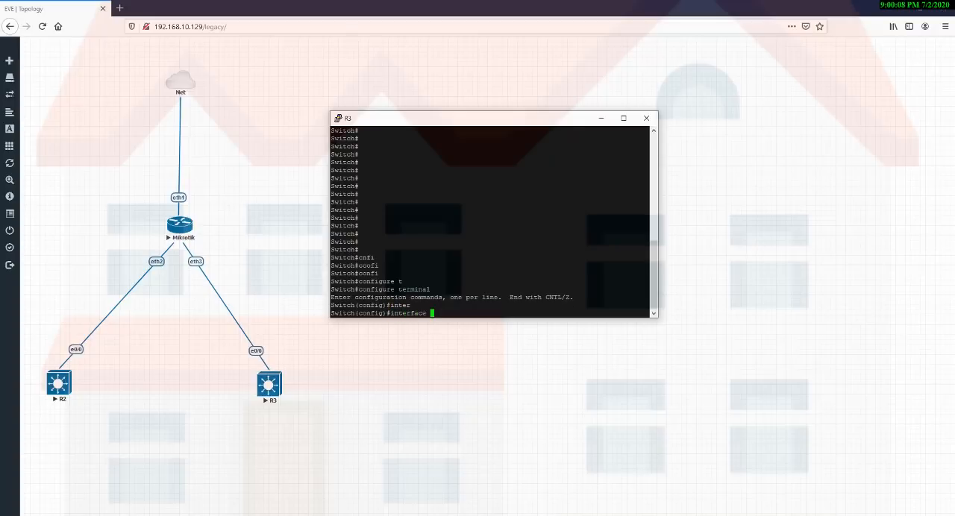
text(ra)
key(Tab)
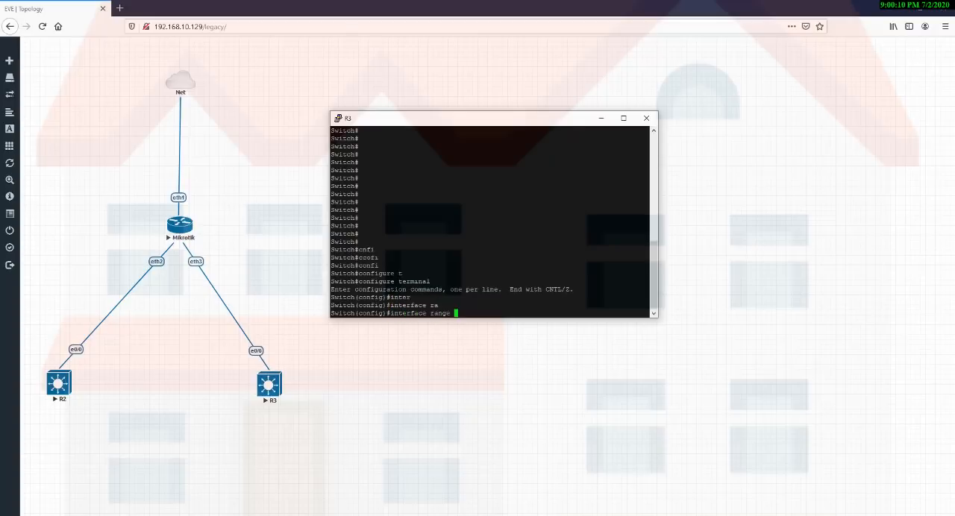
text(eth)
key(Tab)
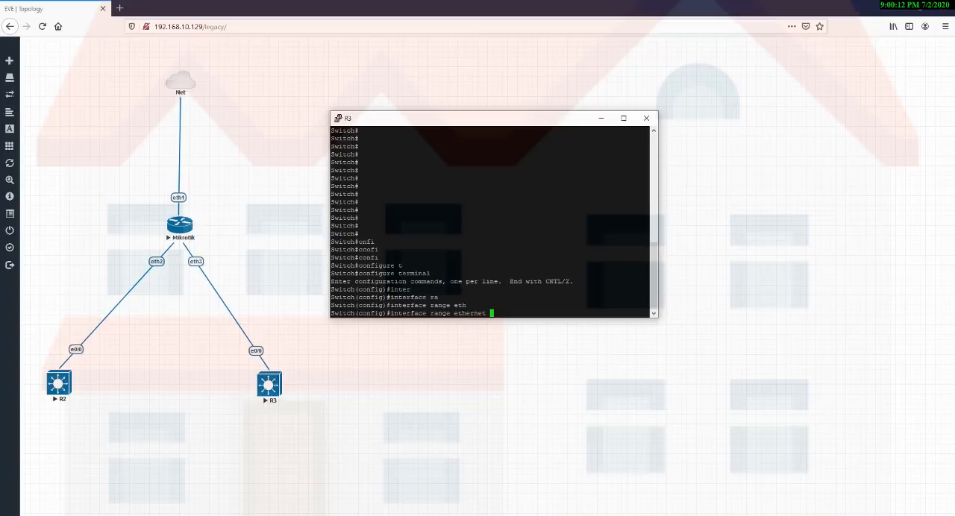
text(0/)
text(1-0/1)
text(0)
key(BackSpace)
key(BackSpace)
key(BackSpace)
key(BackSpace)
text(10)
key(Return)
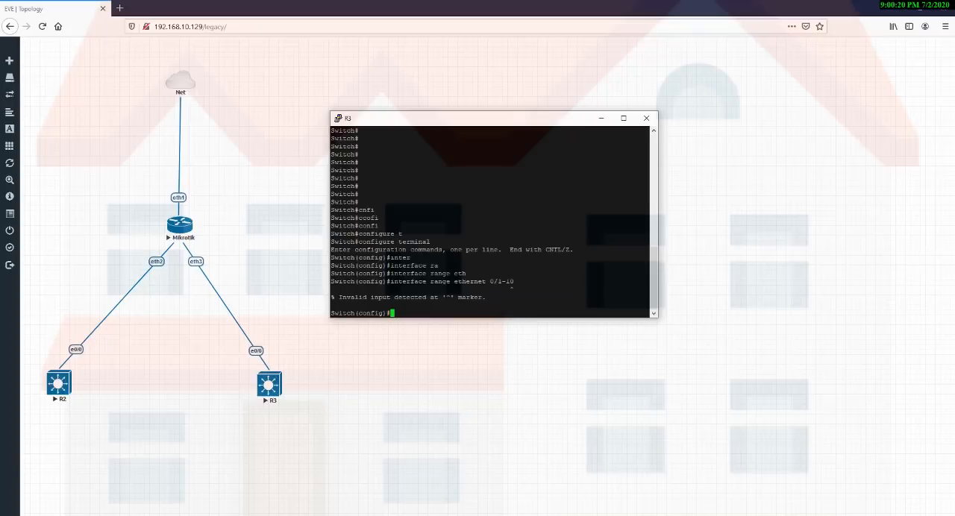
Try the R3 port range again as interface range ethernet 0/1-0/10.
key(Up)
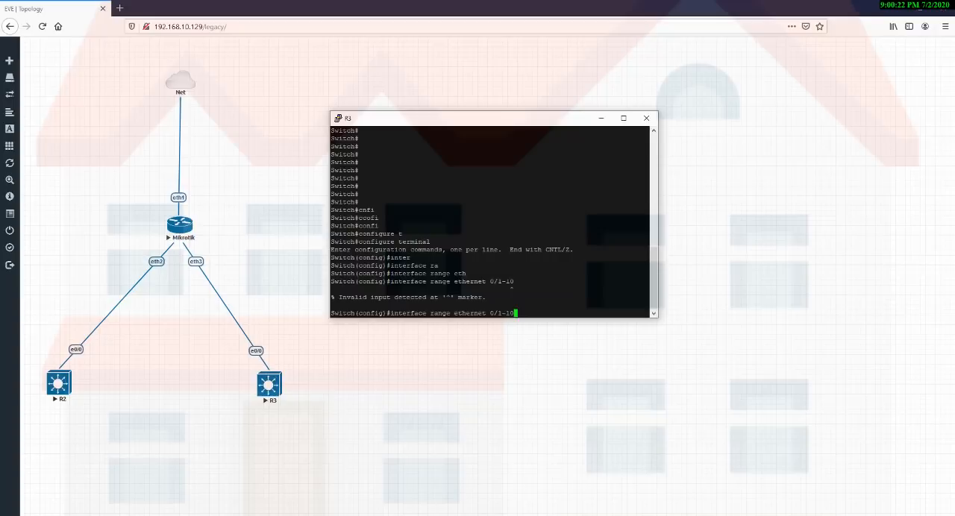
key(BackSpace)
key(BackSpace)
text(0/10)
key(Return)
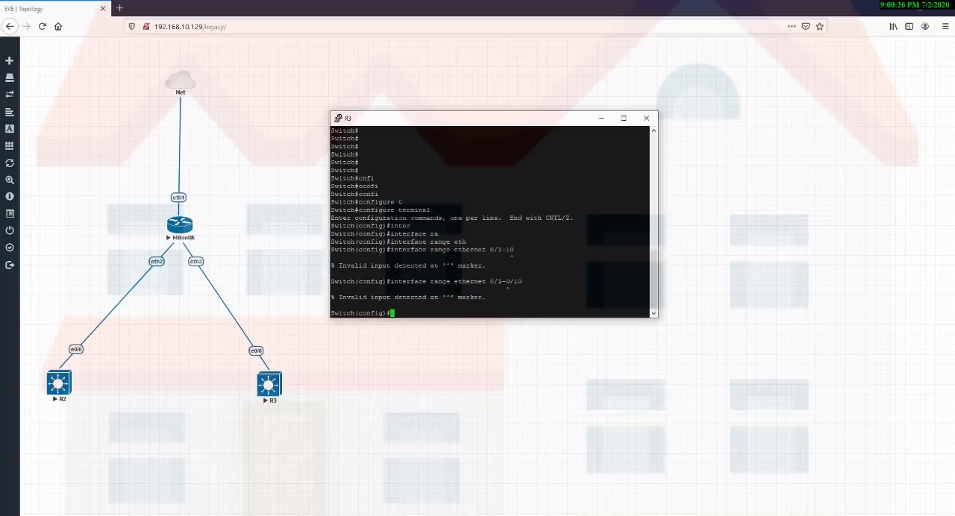
Try the shorter R3 port range with interface range ethernet 0/1-5.
key(Up)
key(BackSpace)
key(BackSpace)
key(BackSpace)
key(BackSpace)
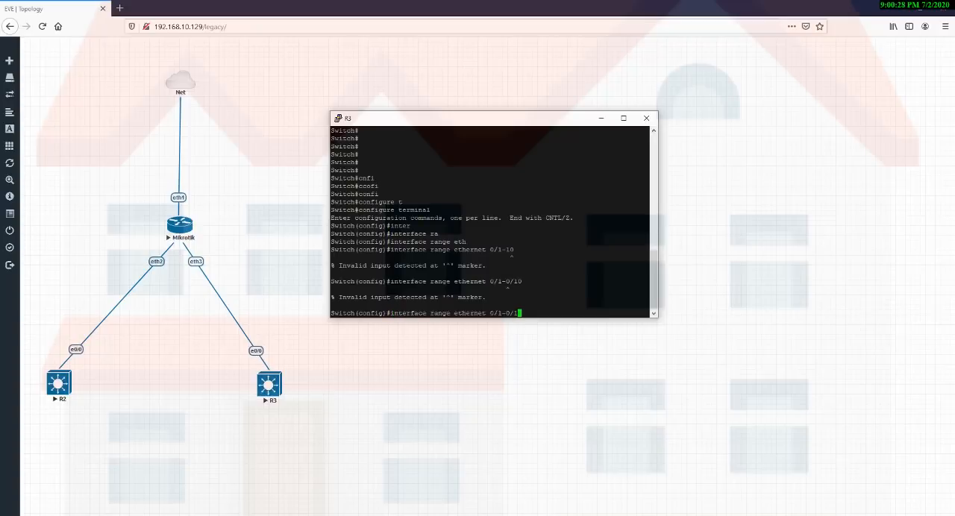
text(5)
key(Return)
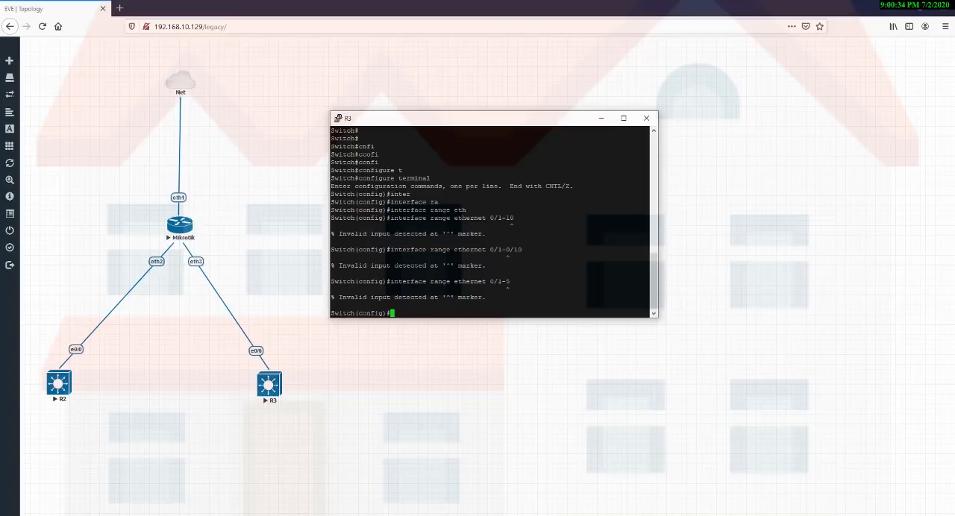
Exit R3's global configuration mode and run show vlan to check which Ethernet ports belong to the default VLAN.
text(exit)
key(Return)
text(shwow)
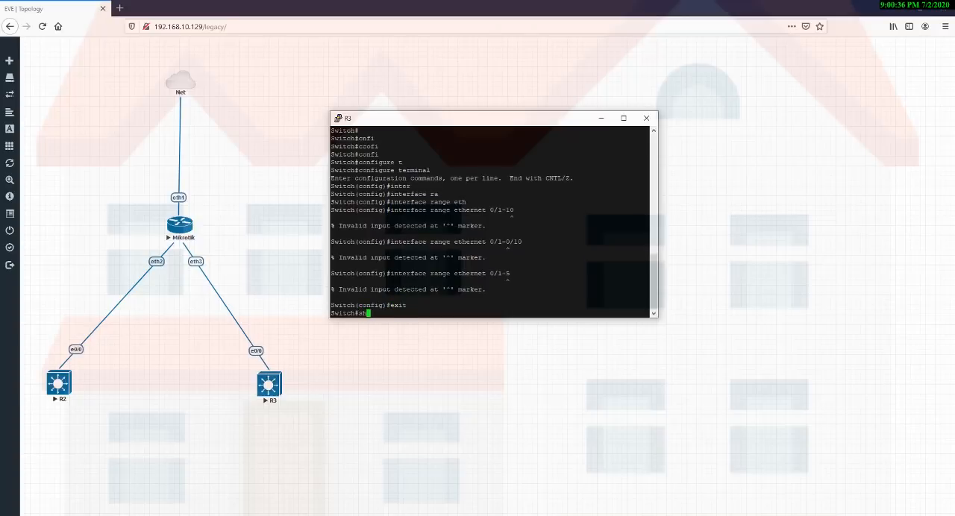
key(BackSpace)
key(BackSpace)
key(BackSpace)
key(BackSpace)
key(BackSpace)
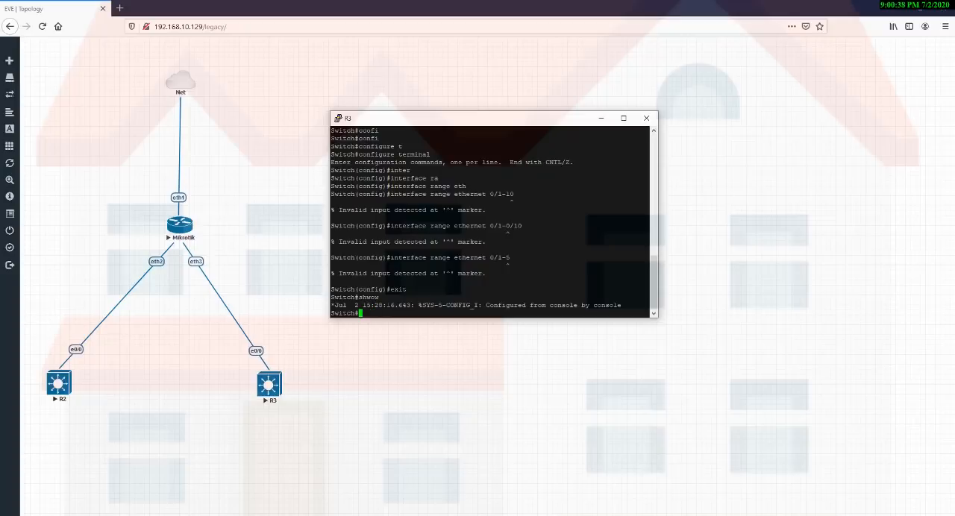
text(show vlan)
key(Return)
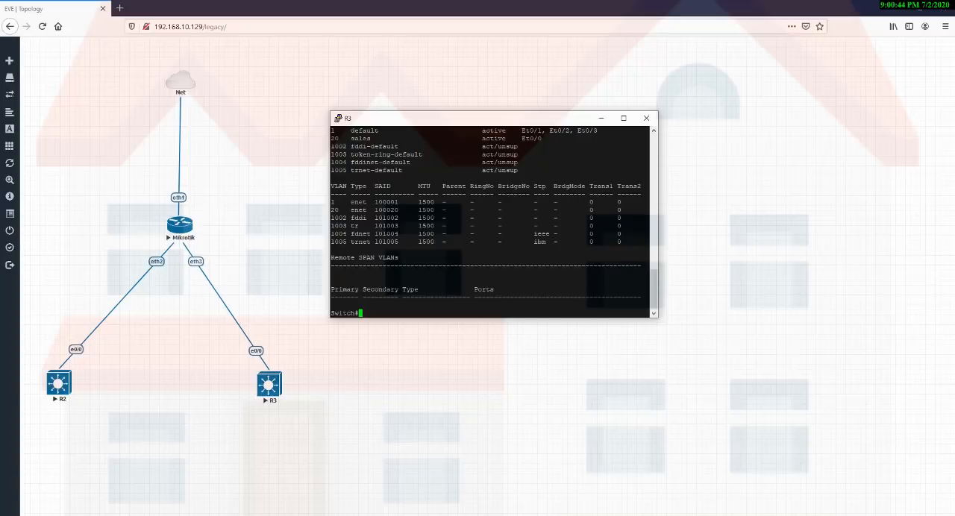
scroll(493, 221, up, 4)
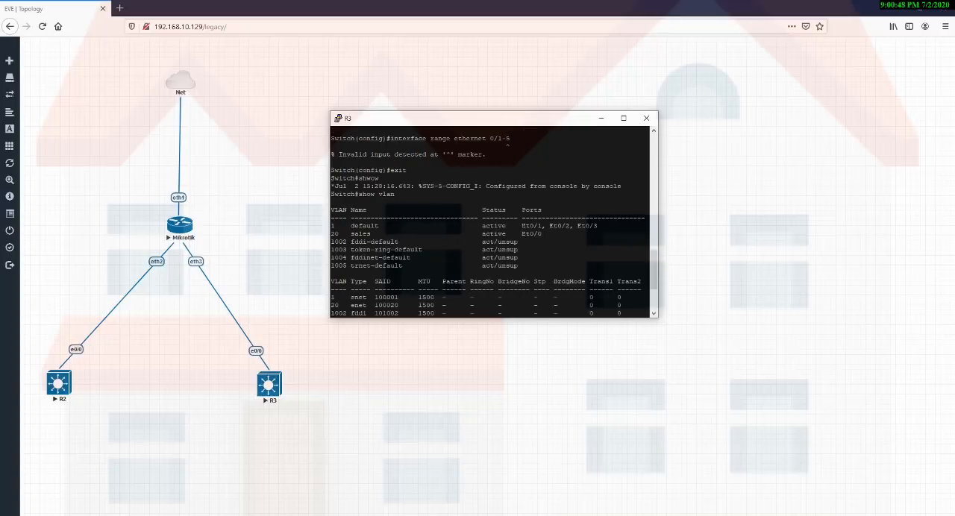
drag(521, 225, 601, 225)
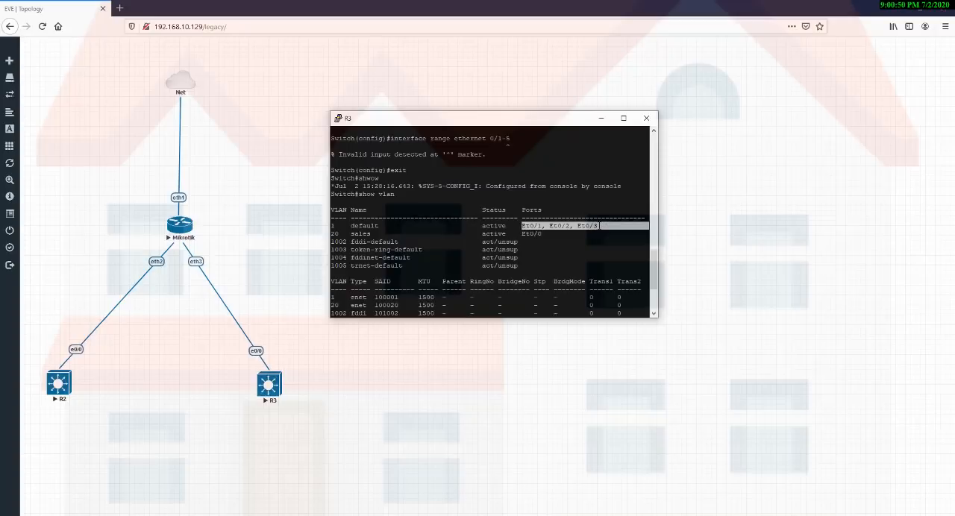
click(599, 225)
scroll(493, 221, down, 4)
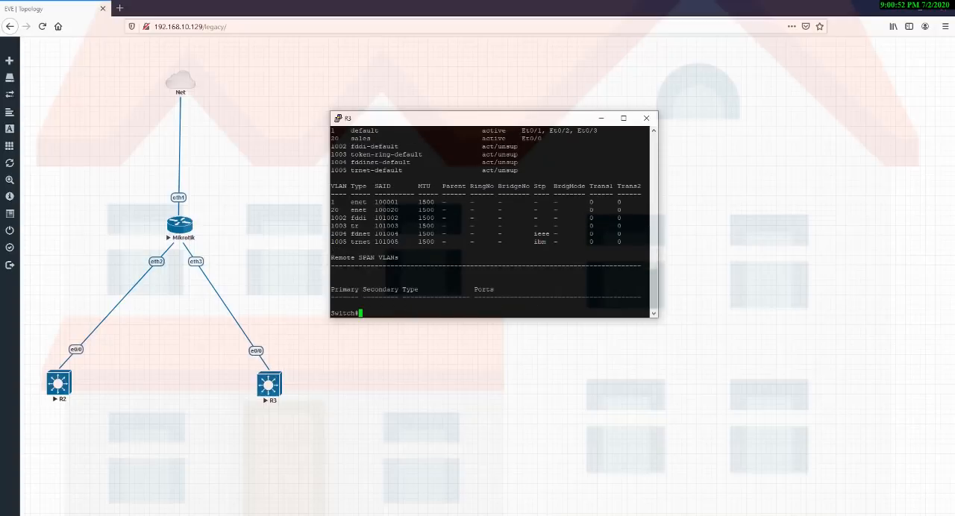
Enter global configuration mode on R3 from the privileged EXEC prompt with configure terminal.
text(conif)
key(Tab)
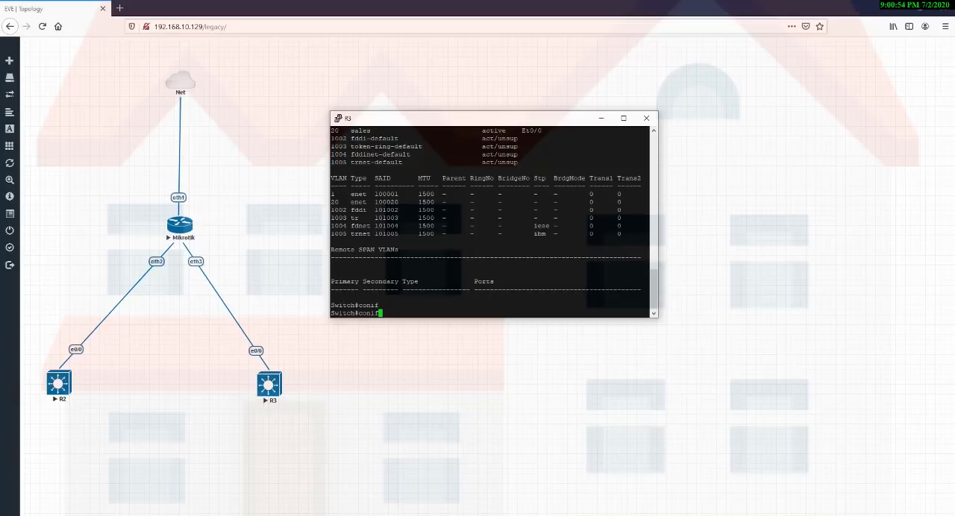
key(BackSpace)
key(BackSpace)
text(fi)
key(Tab)
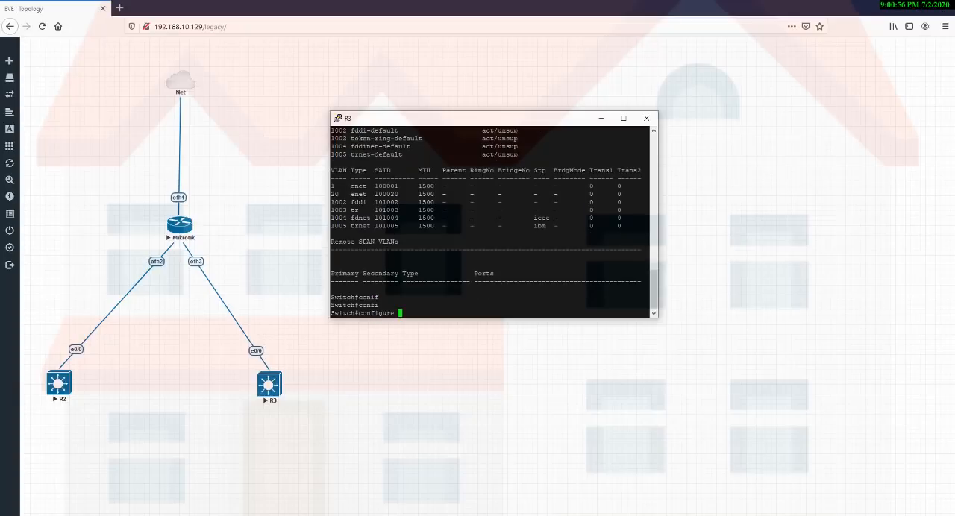
text(t)
key(Tab)
key(Return)
Enter range configuration mode for R3's remaining ports with interface range ethernet 0/1-3.
text(inter)
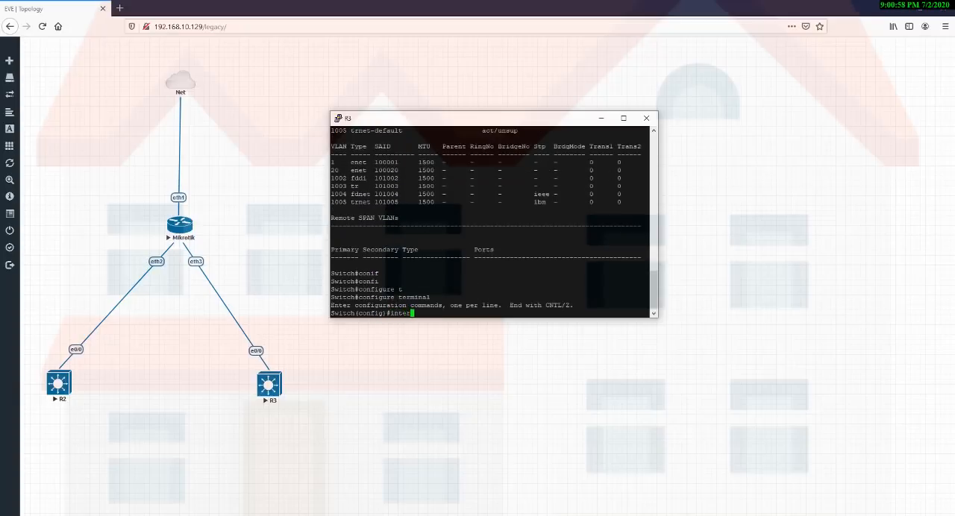
key(Tab)
text(ra)
key(Tab)
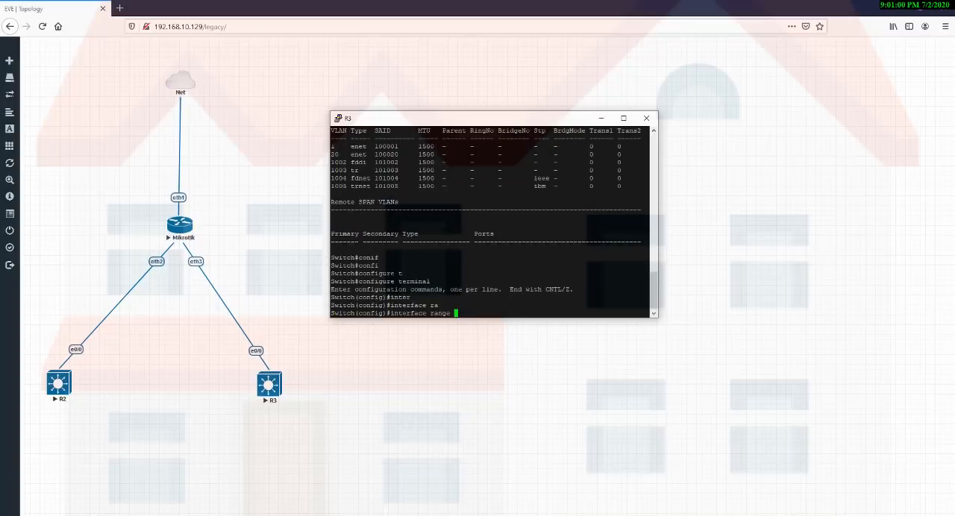
text(eth)
key(Tab)
text(0/1)
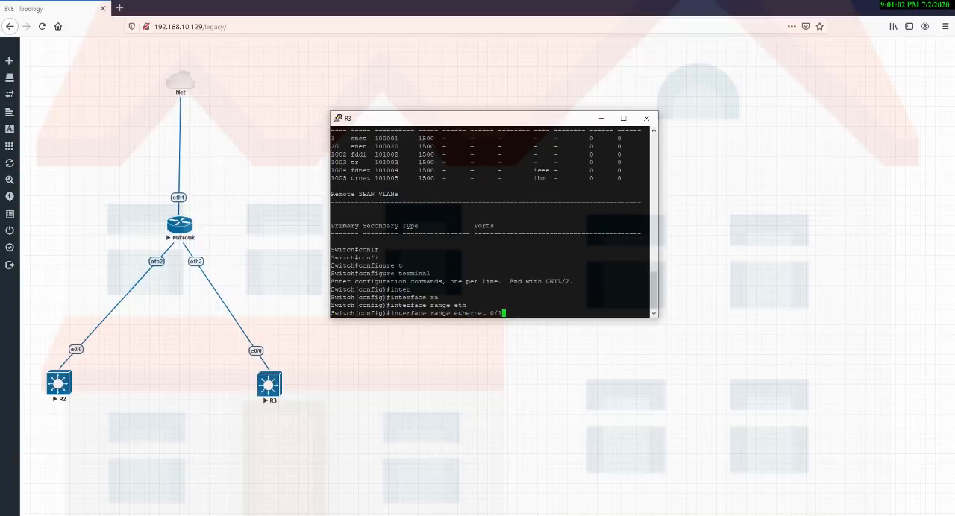
text(-3)
key(Return)
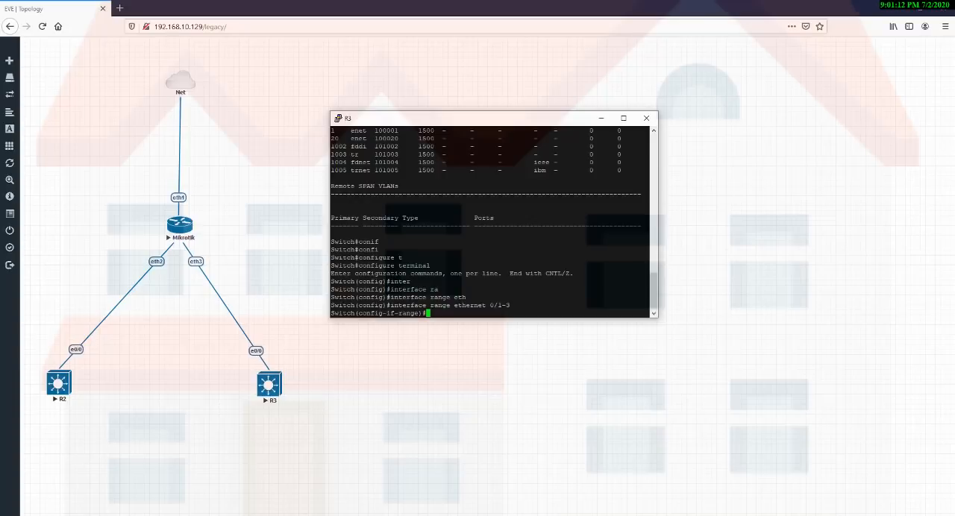
Set R3's ethernet 0/1-3 ports to access mode with switchport mode access.
text(swi)
key(Tab)
text(mo)
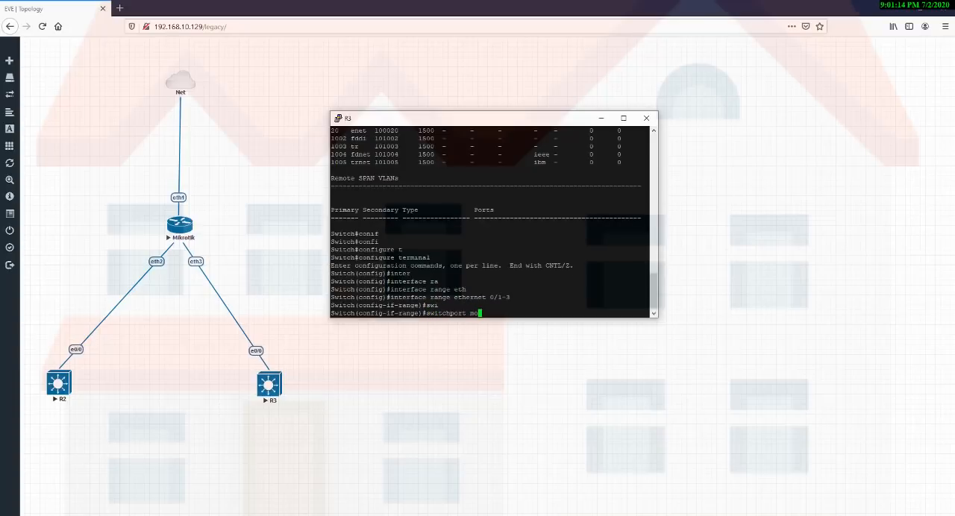
key(Tab)
text(acc)
key(Tab)
key(Return)
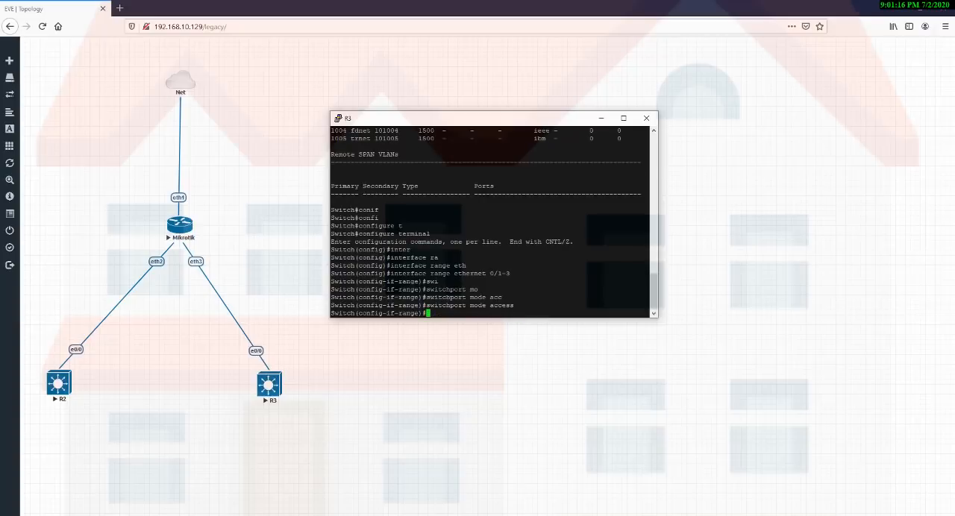
Assign R3's ethernet 0/1-3 ports to VLAN 20 with switchport access vlan 20.
text(swi)
key(Tab)
text(acc)
key(Tab)
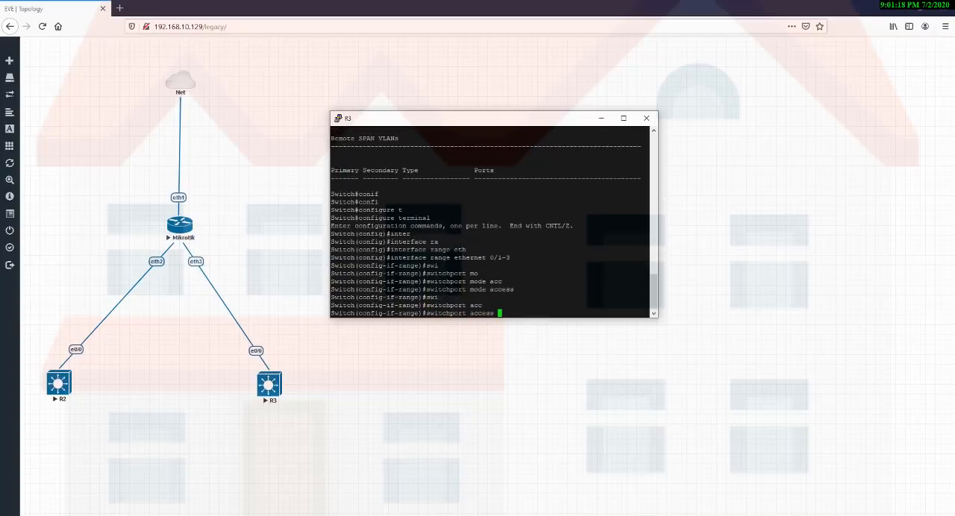
text(vlan 20)
key(Return)
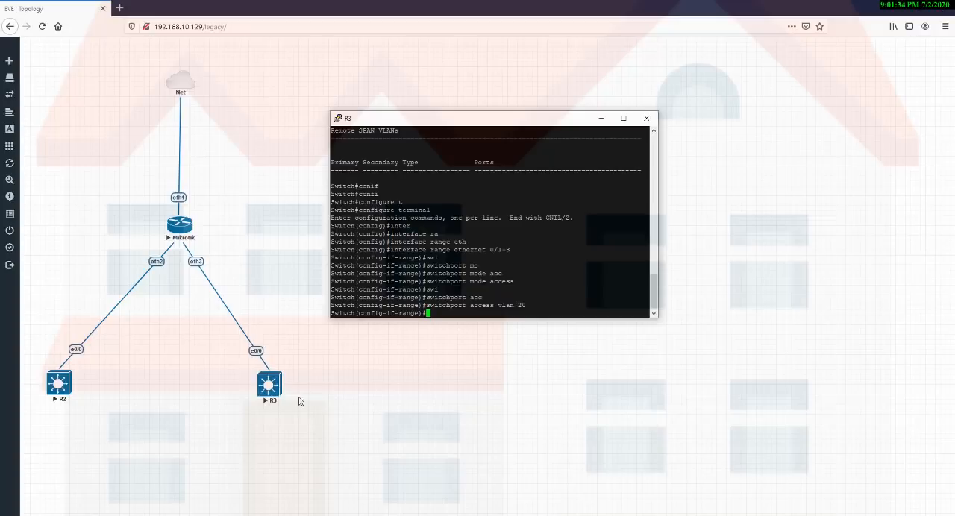
drag(237, 341, 297, 376)
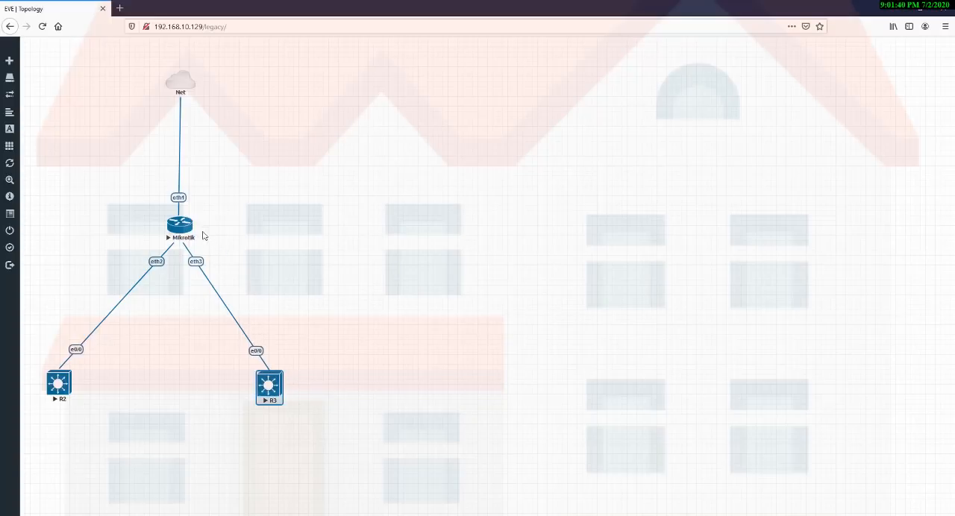
drag(203, 230, 190, 273)
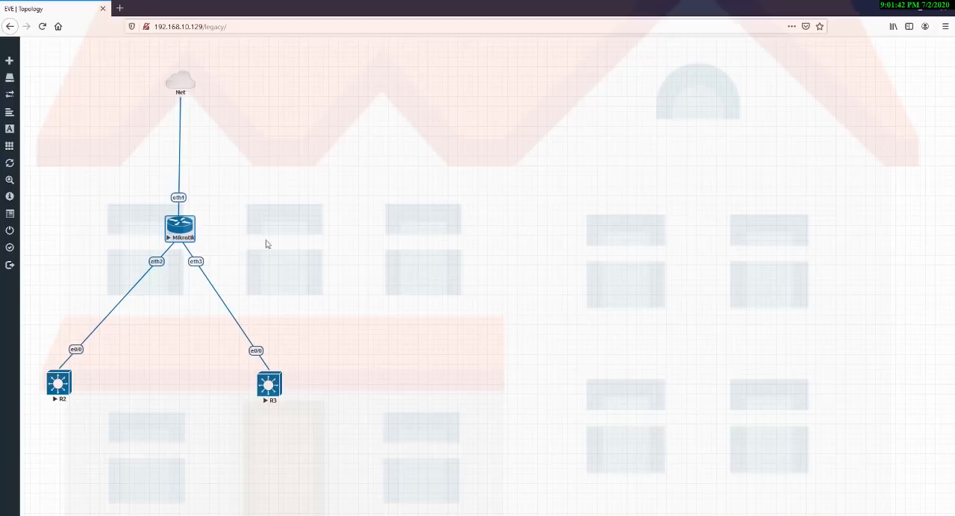
click(291, 241)
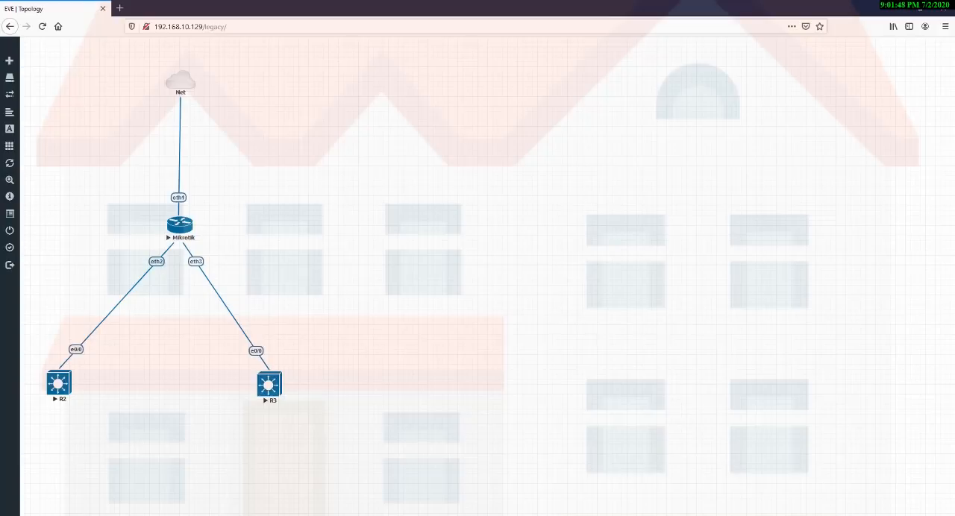
Switch to R2's console window and bring up fresh privileged EXEC prompts.
click(708, 481)
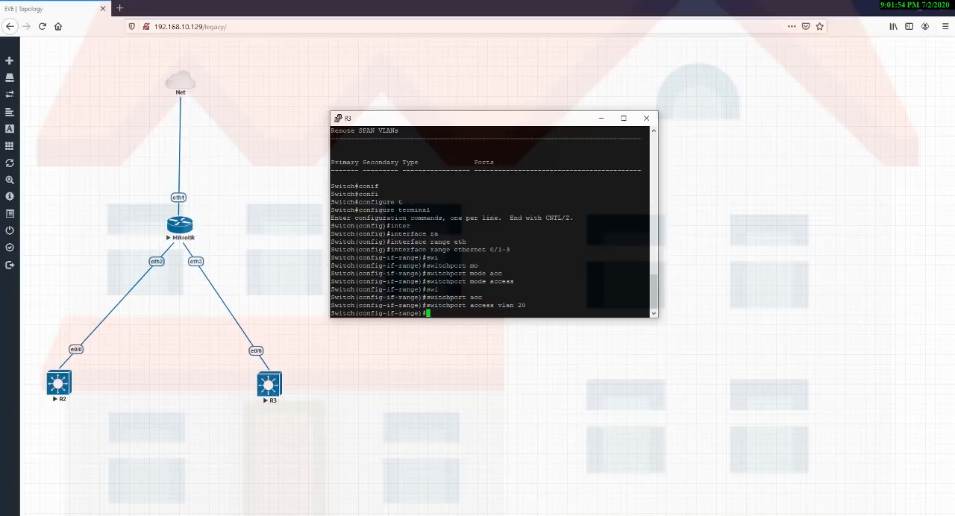
click(607, 497)
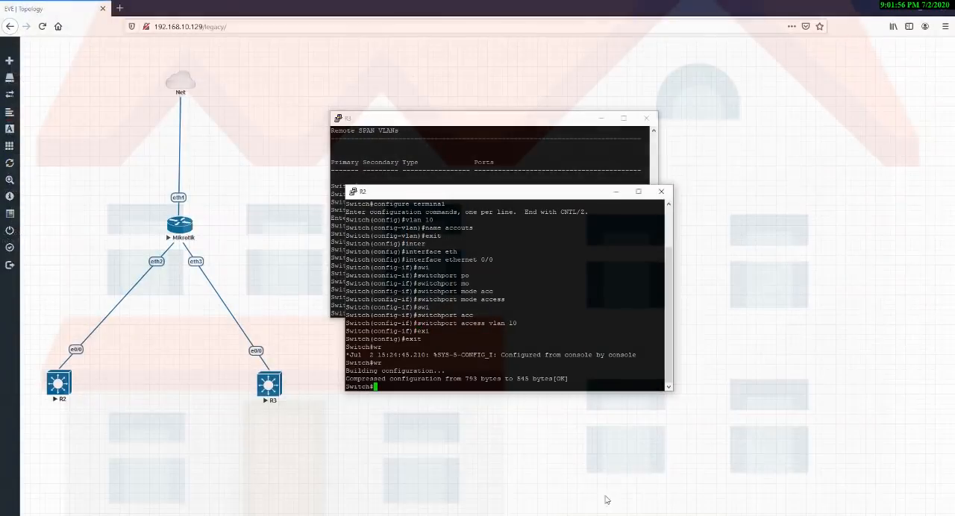
click(656, 514)
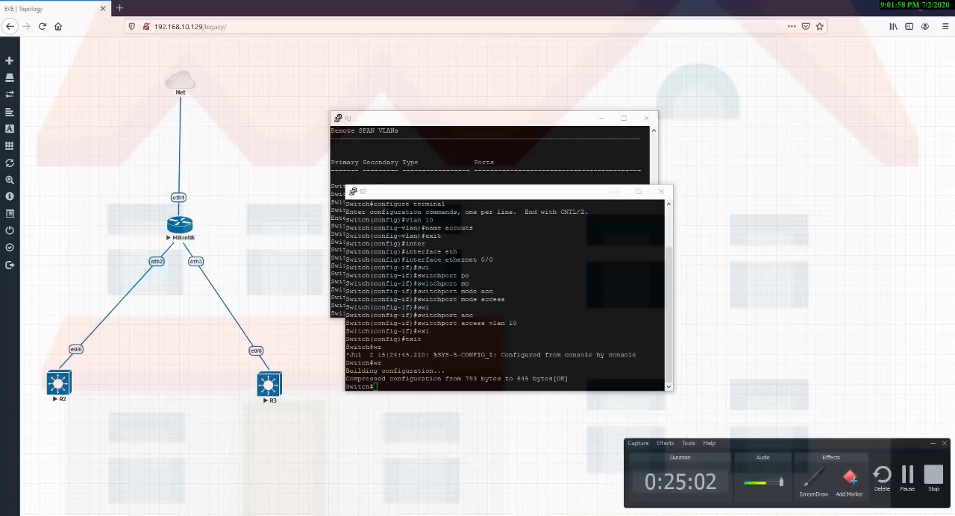
click(549, 515)
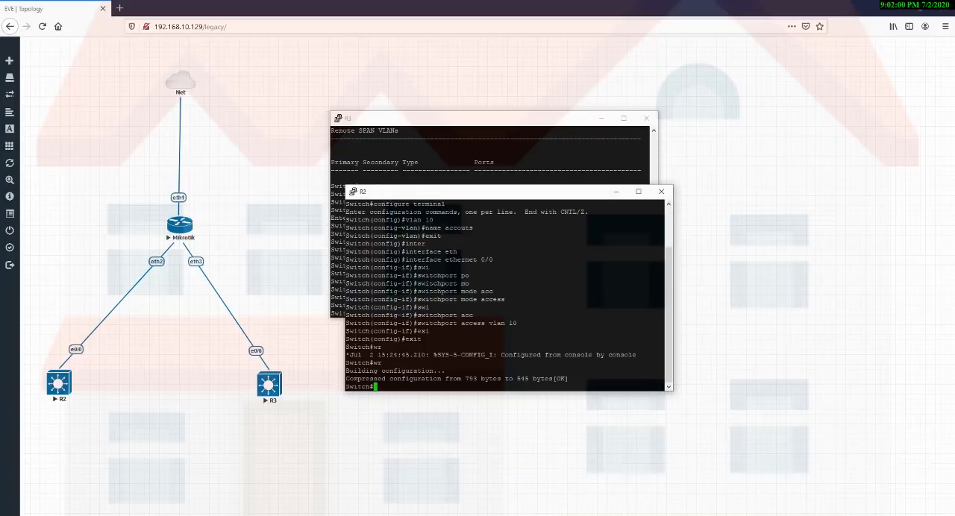
key(Return)
key(Return)
key(Return)
key(Return)
key(Return)
key(Return)
key(Return)
key(Return)
key(Return)
key(Return)
key(Return)
key(Return)
key(Return)
key(Return)
key(Return)
key(Return)
key(Return)
key(Return)
key(Return)
key(Return)
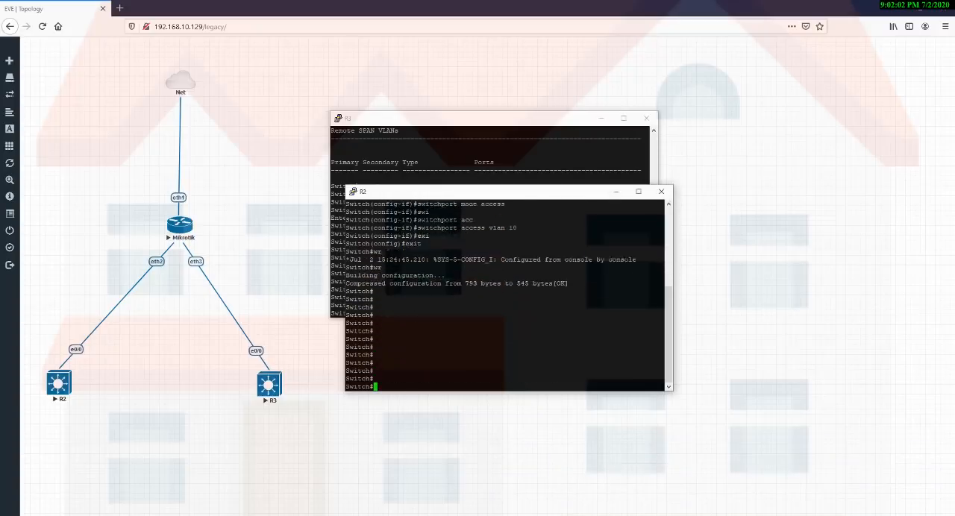
Enter global configuration mode on R2 with configure terminal.
text(cod)
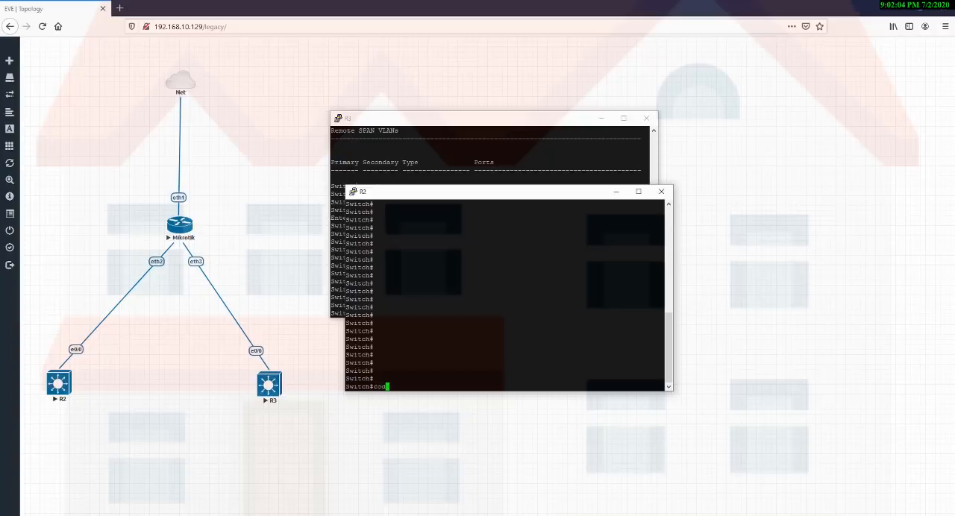
key(BackSpace)
text(nf)
key(Tab)
text(t)
key(Tab)
key(Return)
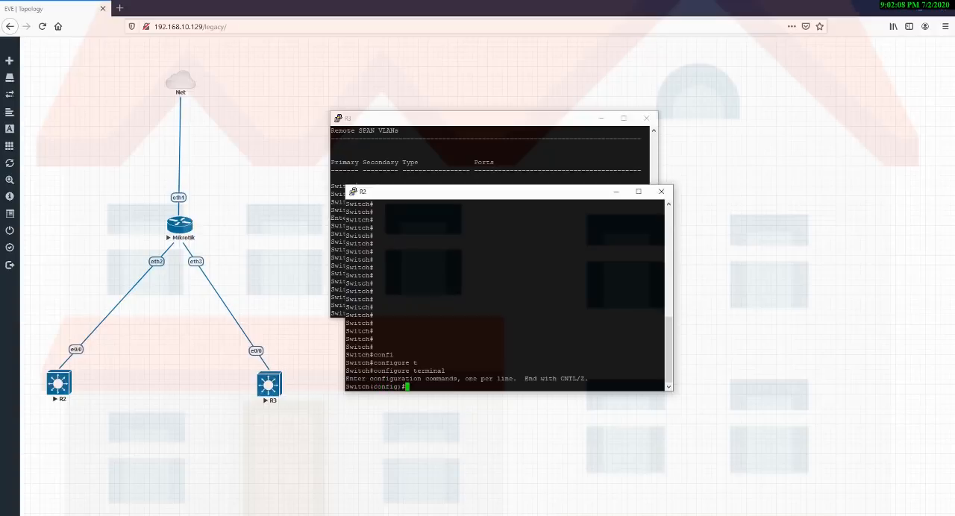
Try to enter configuration for R2's remaining ports with interface ethernet 0/1-3.
text(inter)
key(Tab)
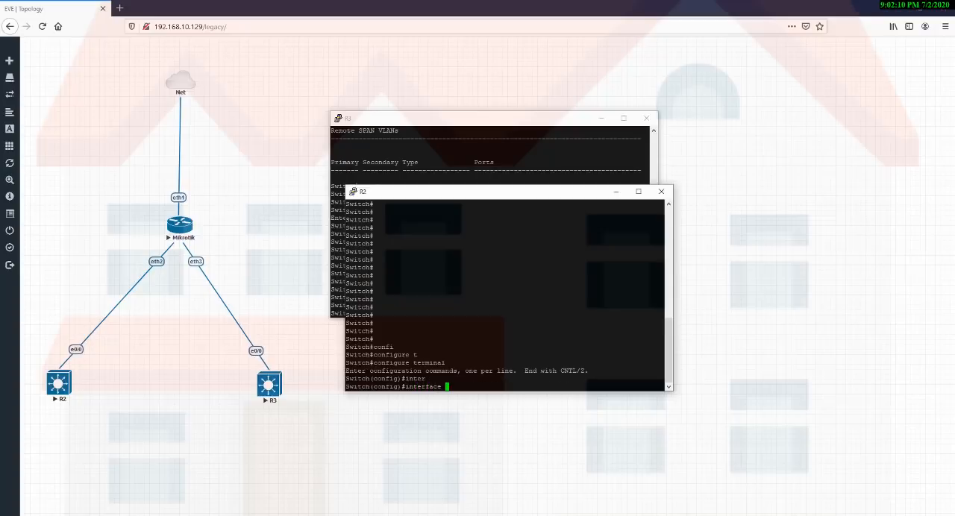
text(eth)
key(Tab)
text(0/)
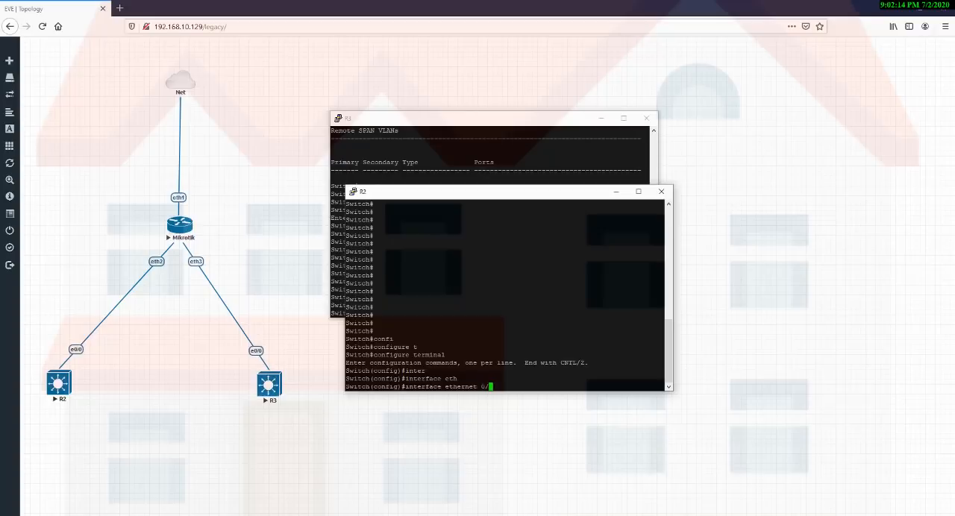
text(1-3)
key(Return)
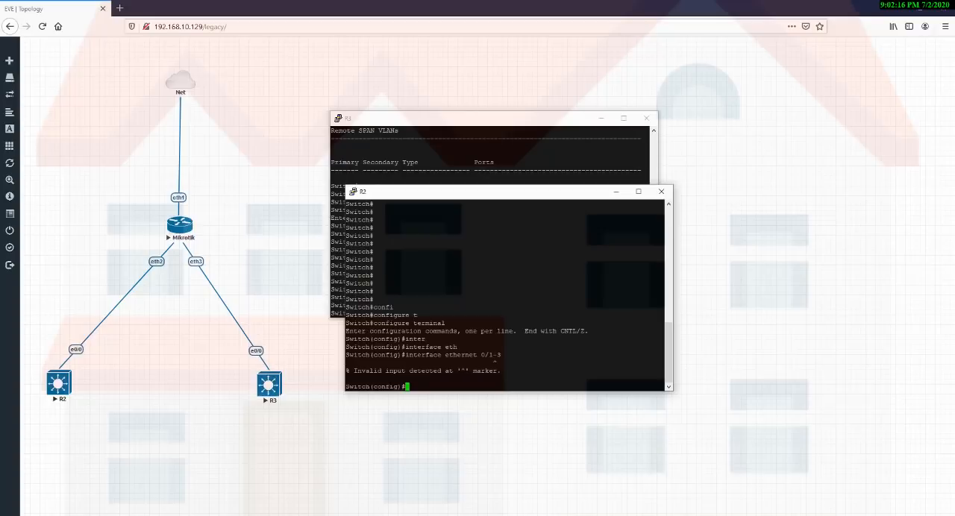
Add the range keyword to the last command and run interface range ethernet 0/1-3 on R2.
key(Up)
key(Left)
key(Left)
key(Left)
key(Left)
key(Left)
key(Left)
key(Left)
key(Left)
key(Left)
key(Left)
key(Left)
key(Left)
key(Left)
key(Left)
text(range)
key(Return)
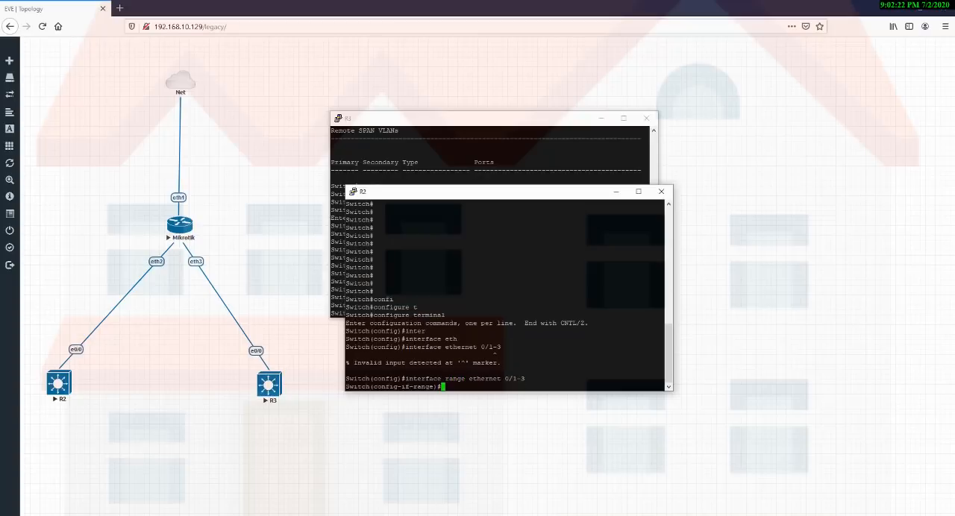
Set R2's ethernet 0/1-3 ports to access mode with switchport mode access.
text(swi)
key(Tab)
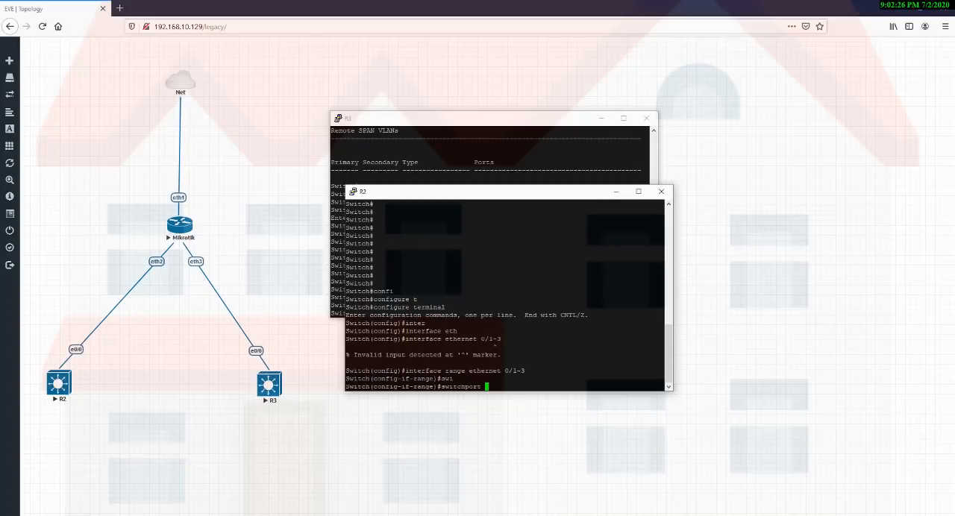
text(mo)
key(Tab)
text(acc)
key(Tab)
key(Return)
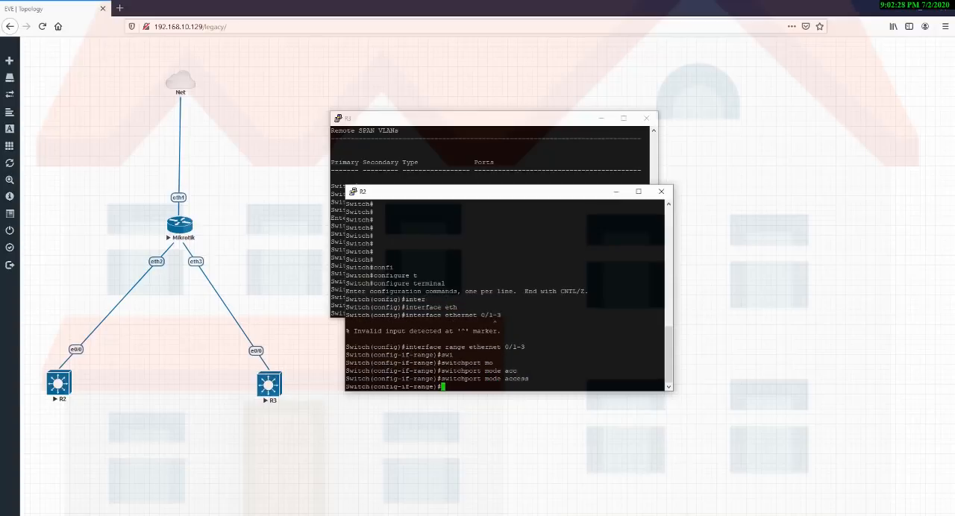
Assign R2's ethernet 0/1-3 ports to VLAN 10 with switchport access vlan 10.
text(swi)
key(Tab)
text(acc)
key(Tab)
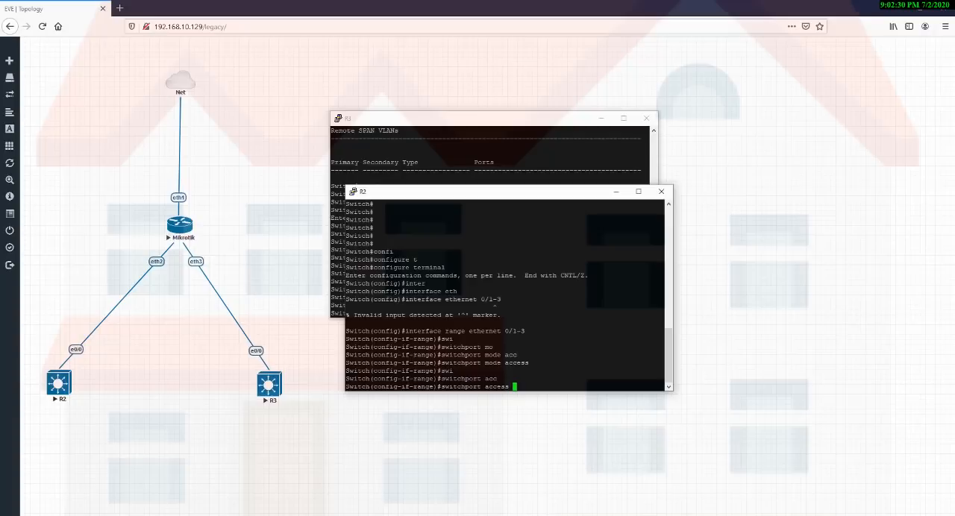
text(vlan 10)
key(Return)
Exit range configuration mode on R2 and minimize the R2 and R3 console windows.
text(exit)
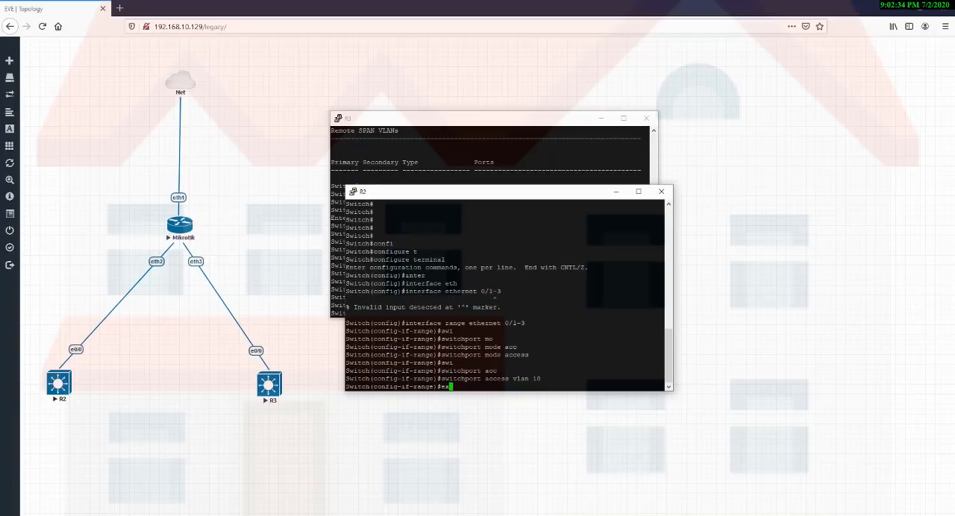
key(Return)
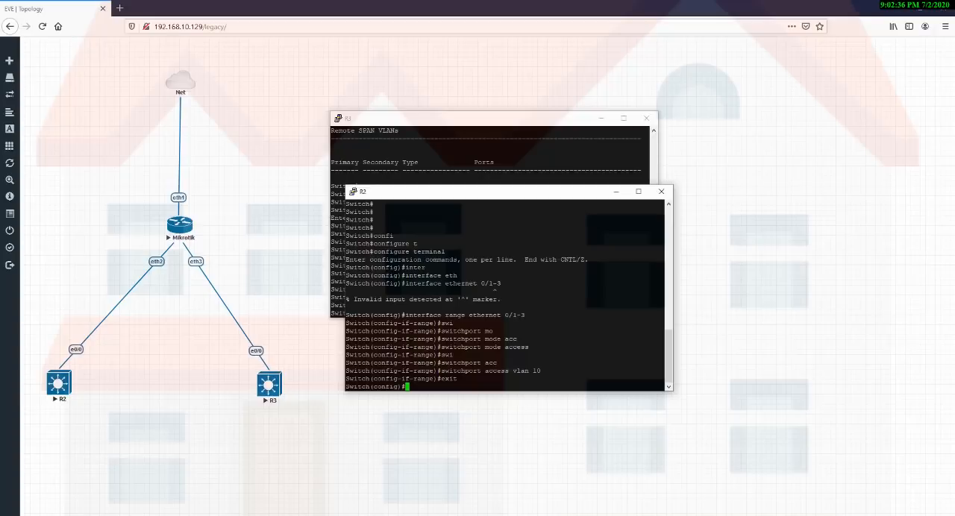
click(615, 191)
click(599, 119)
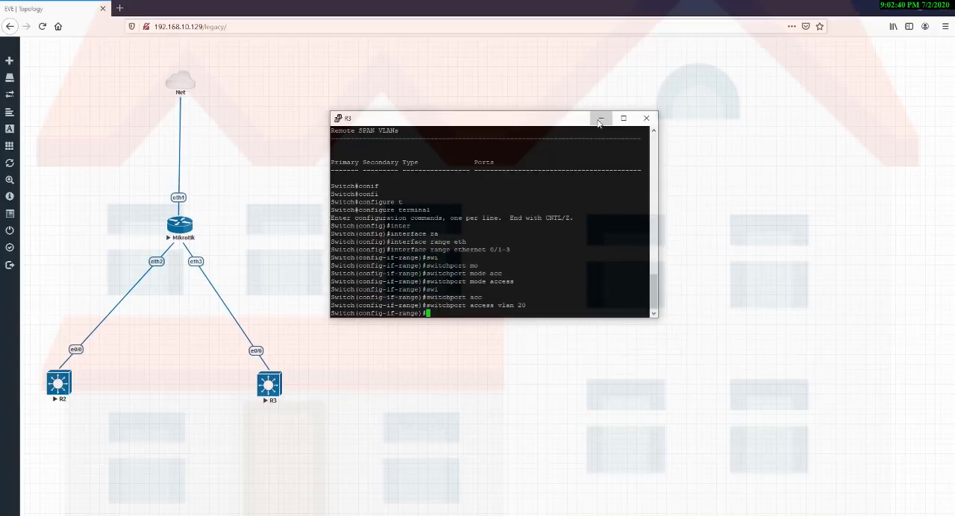
drag(39, 221, 341, 430)
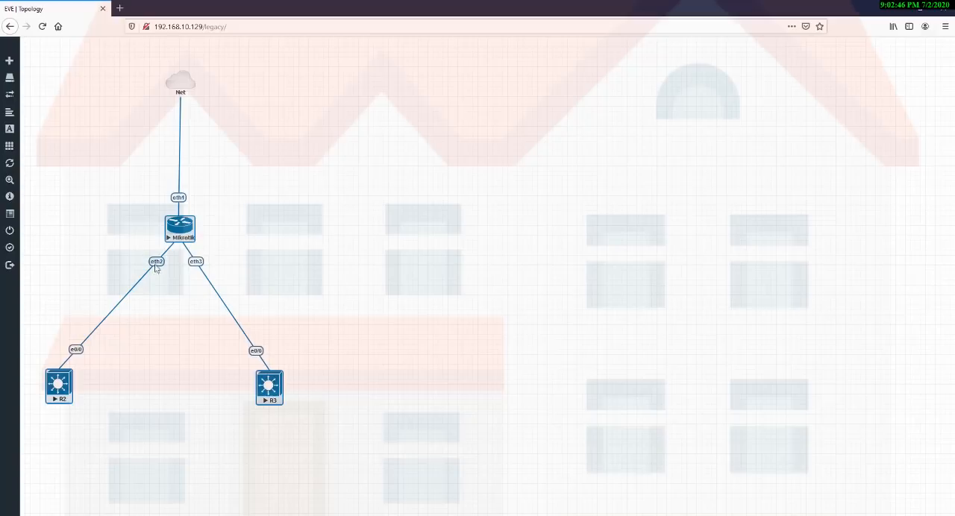
drag(123, 247, 187, 283)
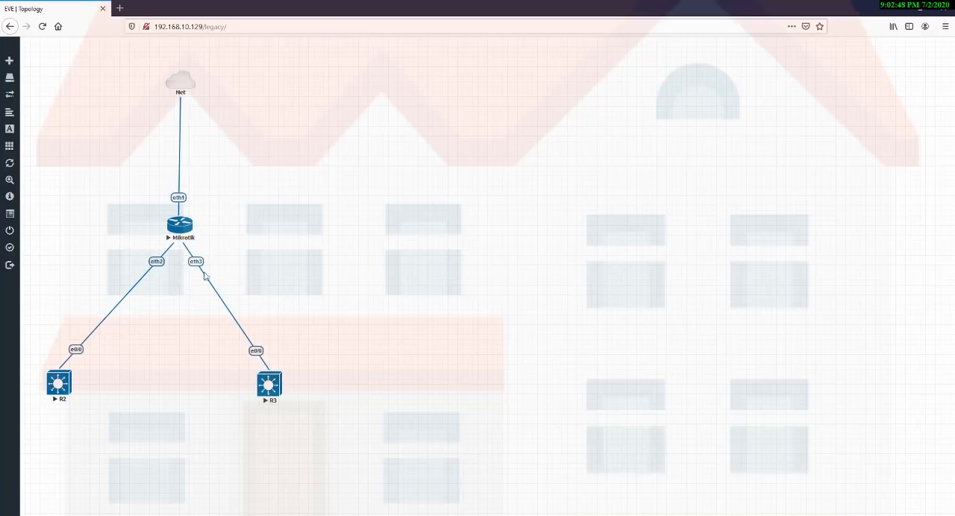
drag(217, 237, 187, 277)
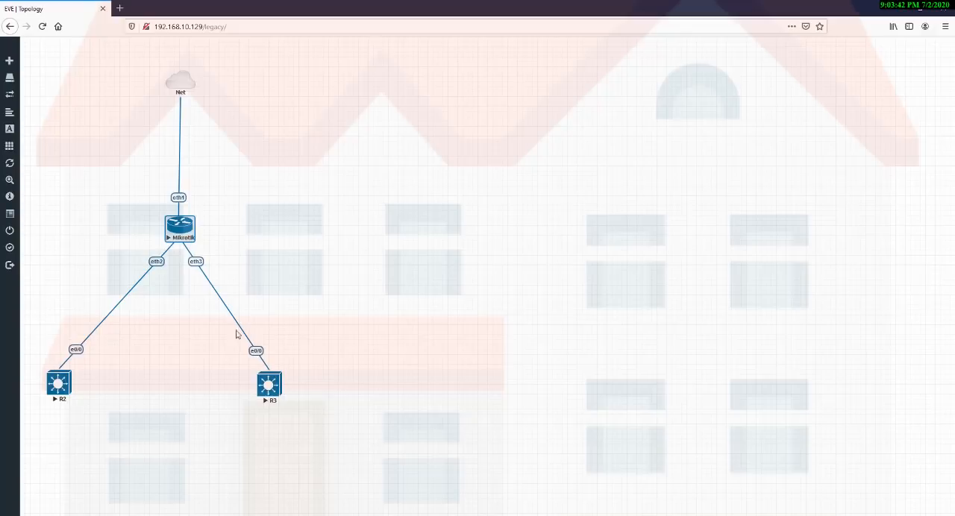
drag(229, 335, 331, 410)
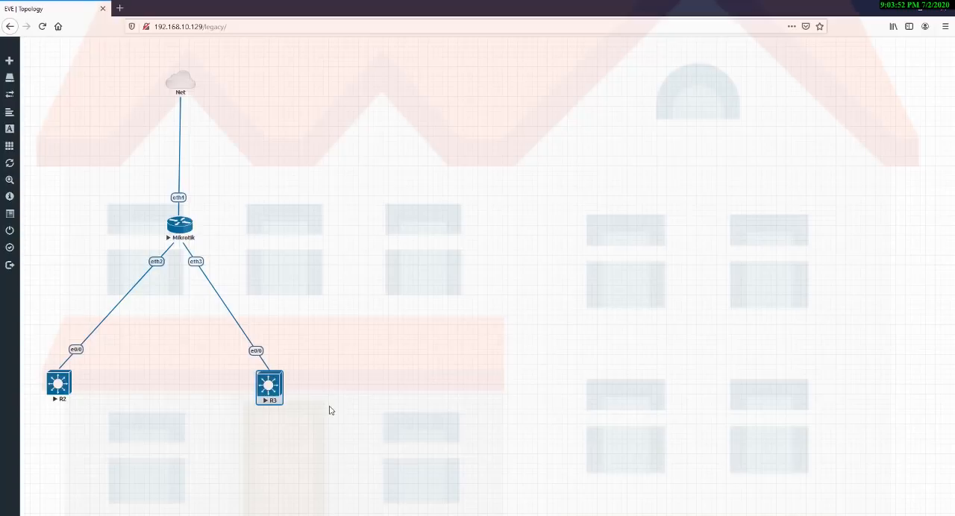
drag(231, 336, 300, 386)
drag(45, 340, 98, 372)
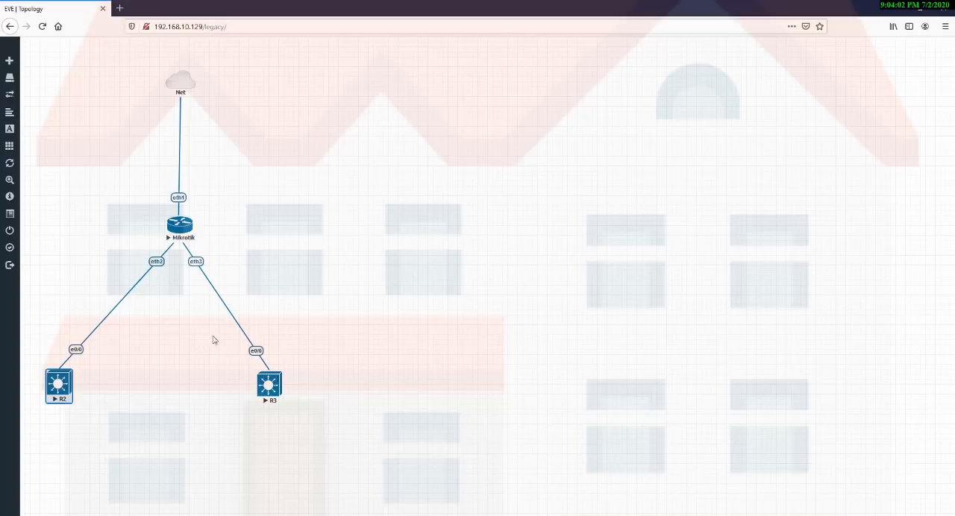
drag(223, 344, 330, 373)
drag(221, 370, 309, 407)
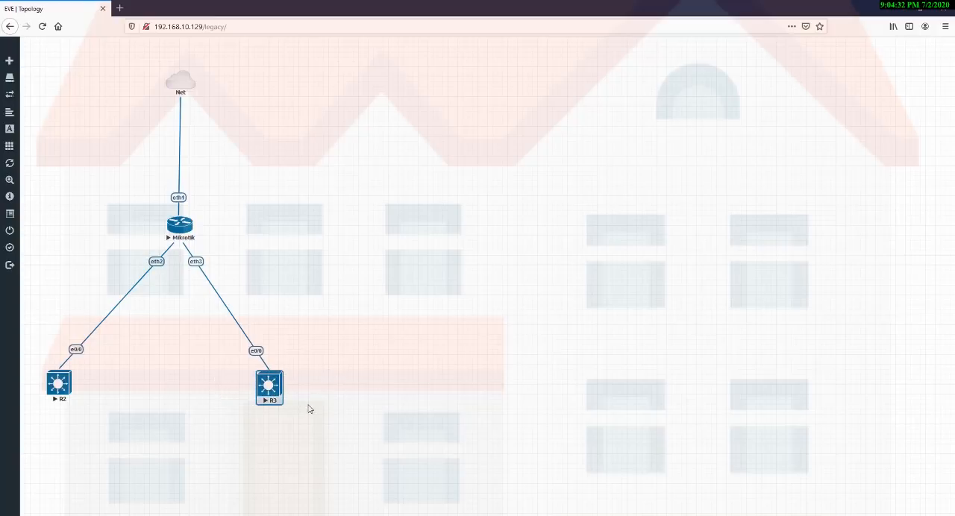
click(418, 412)
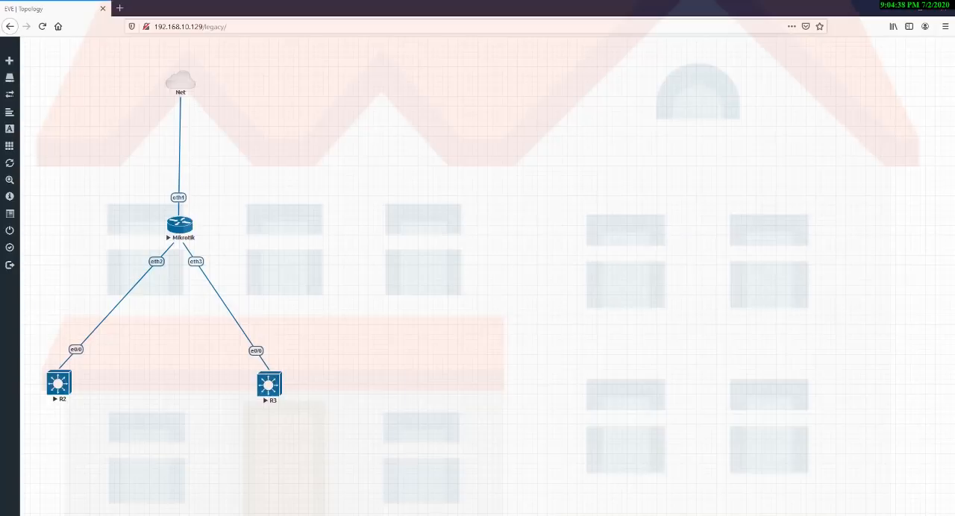
Switch to WinBox and look through the MikroTik's VLAN interface list from vlan10 to vlan30.
key(alt+Tab)
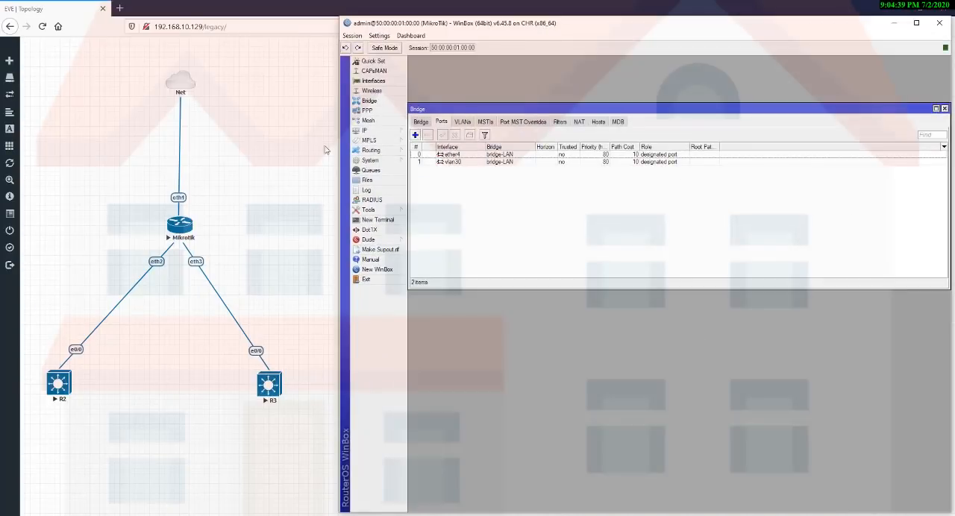
click(373, 80)
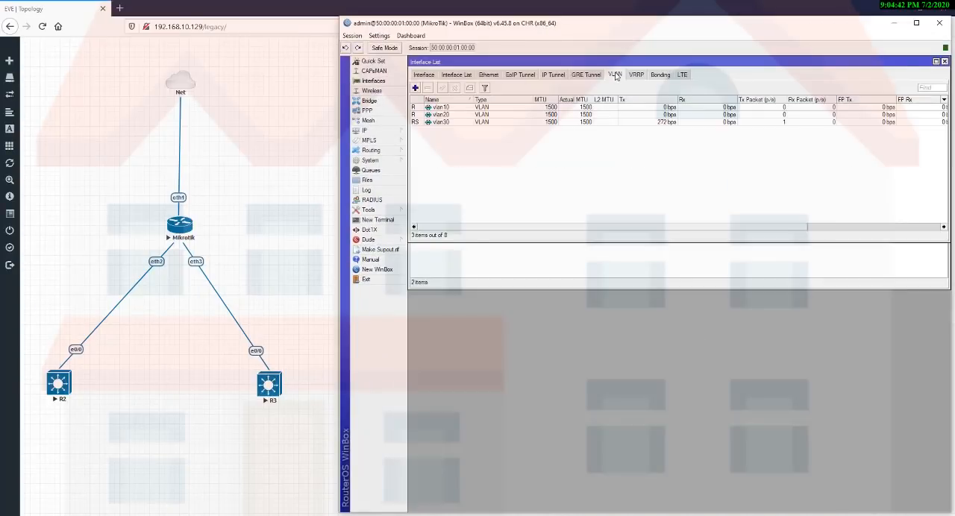
click(463, 108)
key(Down)
key(Down)
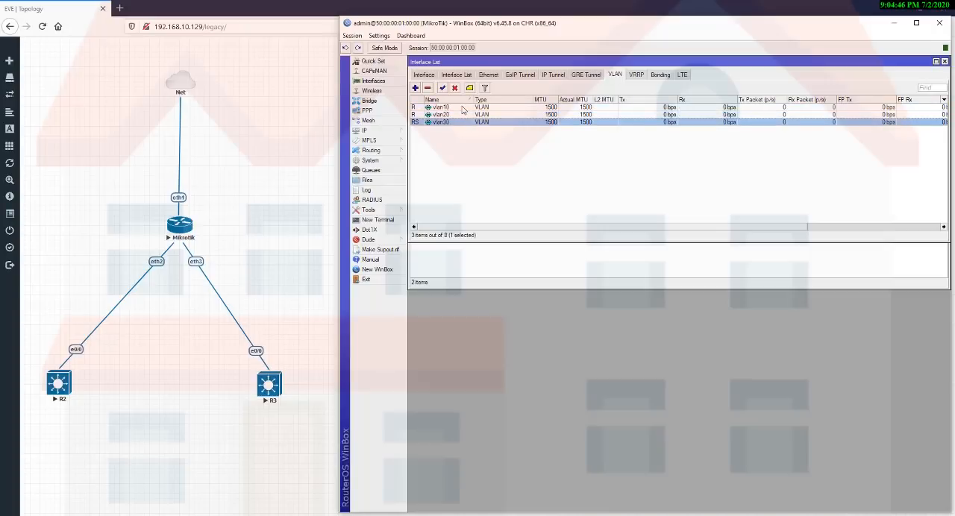
Check the VLAN ID and parent interface of vlan10 and vlan20, closing each without changes.
click(464, 108)
double_click(464, 109)
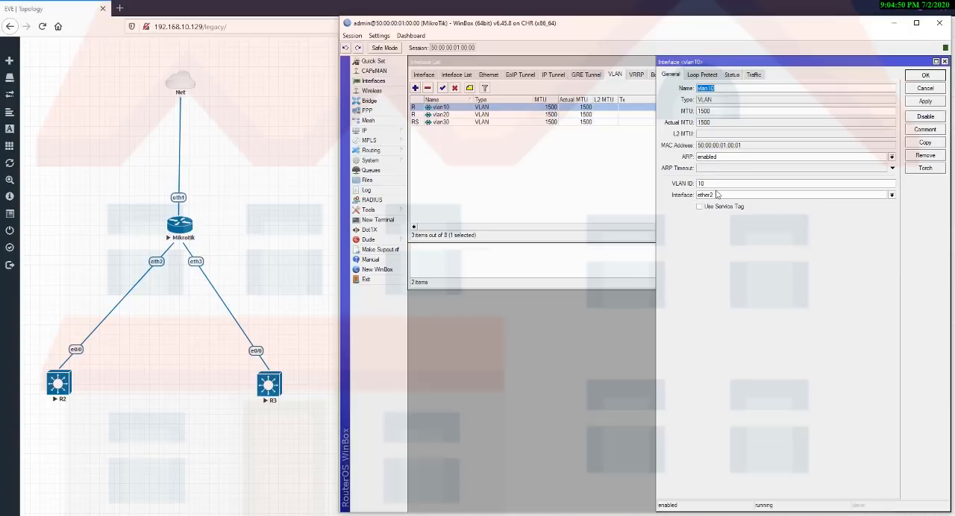
key(Escape)
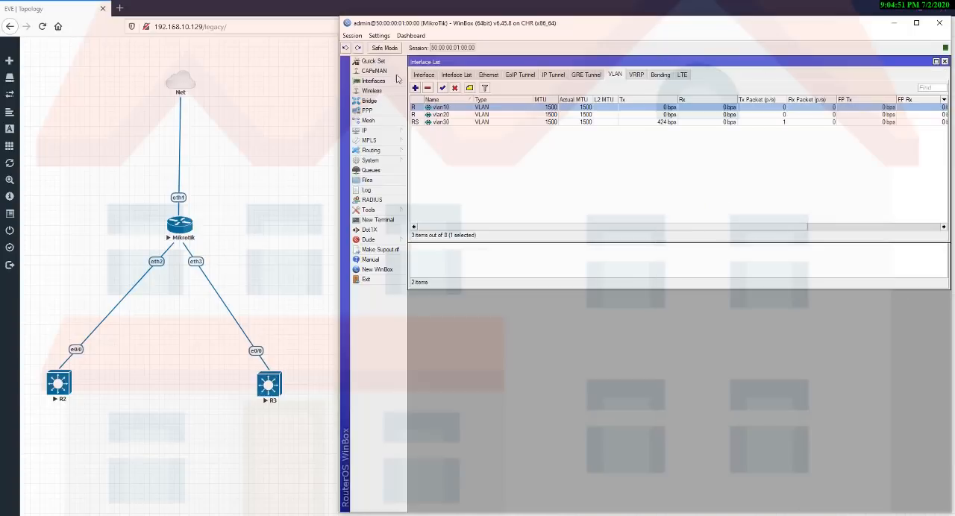
click(472, 116)
double_click(472, 116)
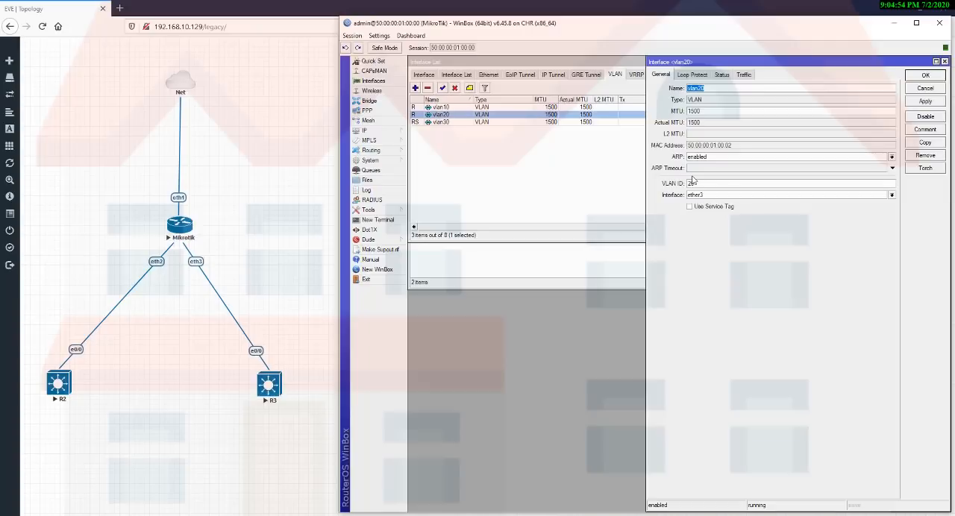
key(Escape)
Check vlan30's VLAN ID and available parent interfaces without changing them, and close the interface windows.
double_click(457, 122)
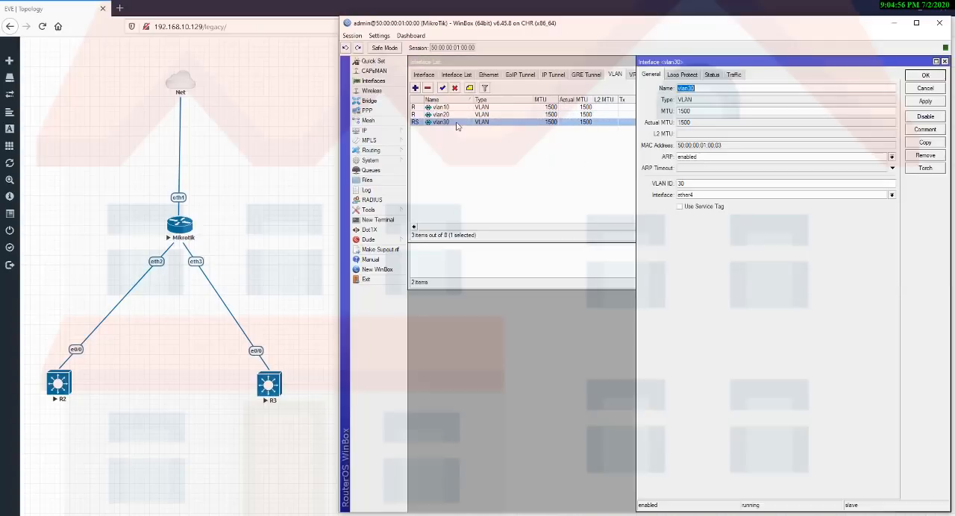
click(804, 196)
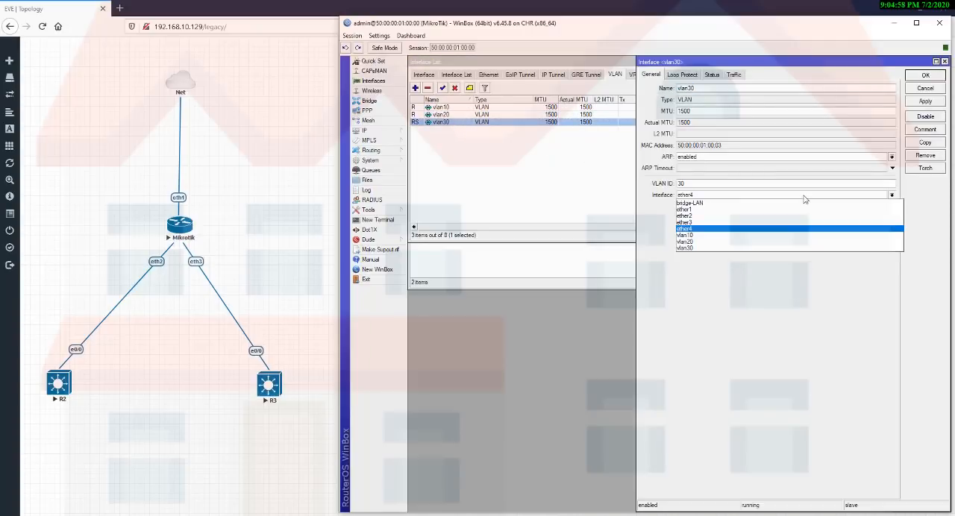
key(Return)
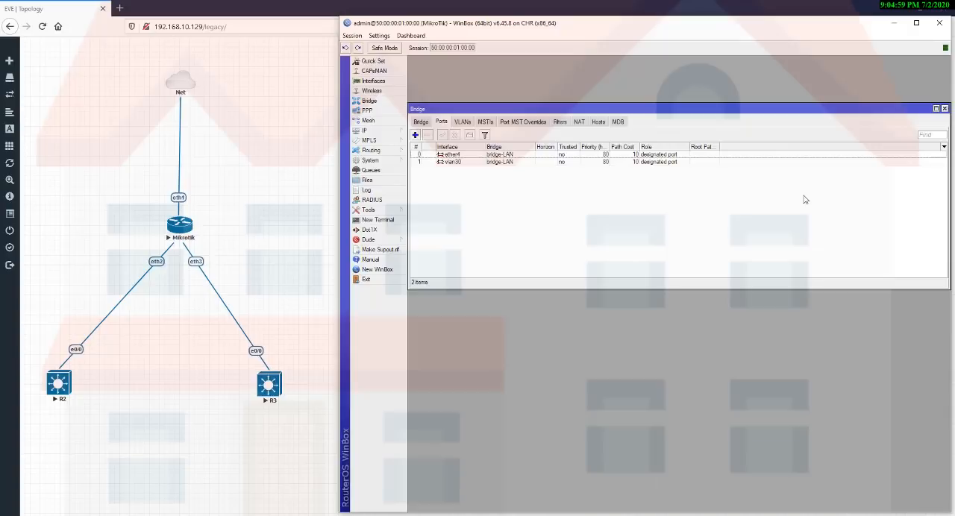
key(Escape)
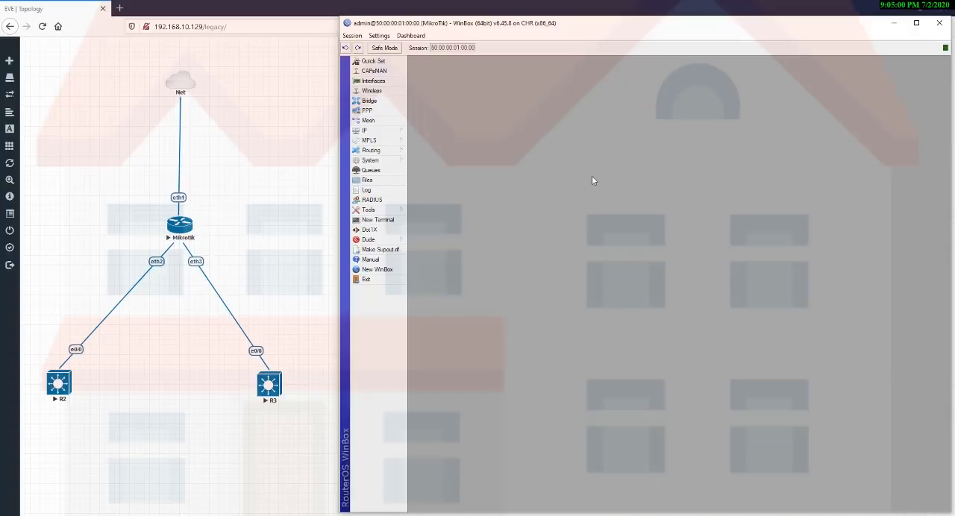
Look through the dhcp1 and dhcp2 entries in the DHCP server list, cancelling DHCP Setup.
click(364, 131)
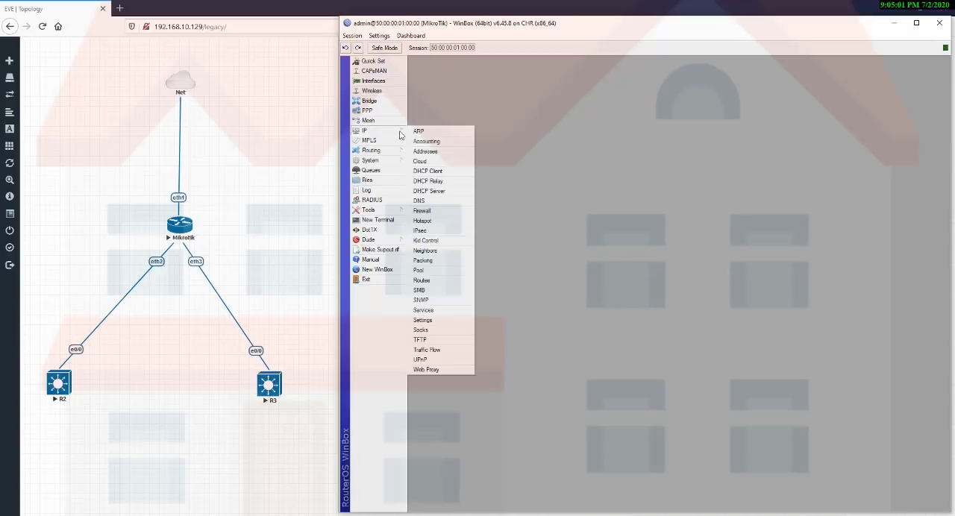
click(439, 191)
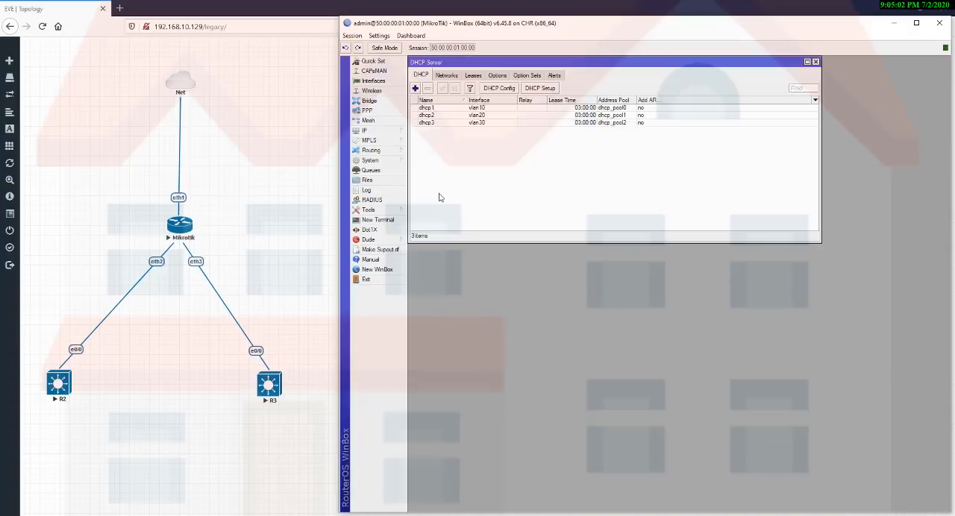
click(454, 108)
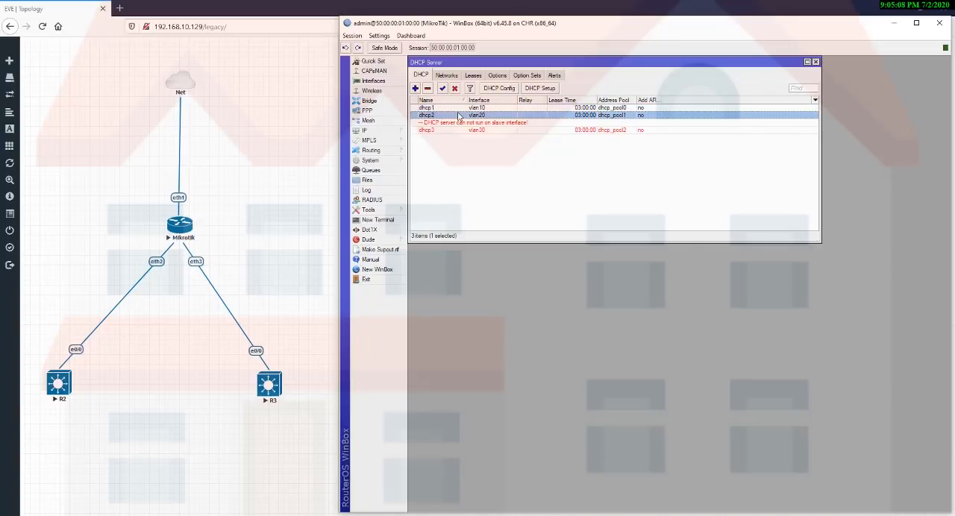
click(458, 116)
click(535, 89)
key(Escape)
Set the interface of DHCP server dhcp3 to bridge-LAN and save it.
double_click(483, 129)
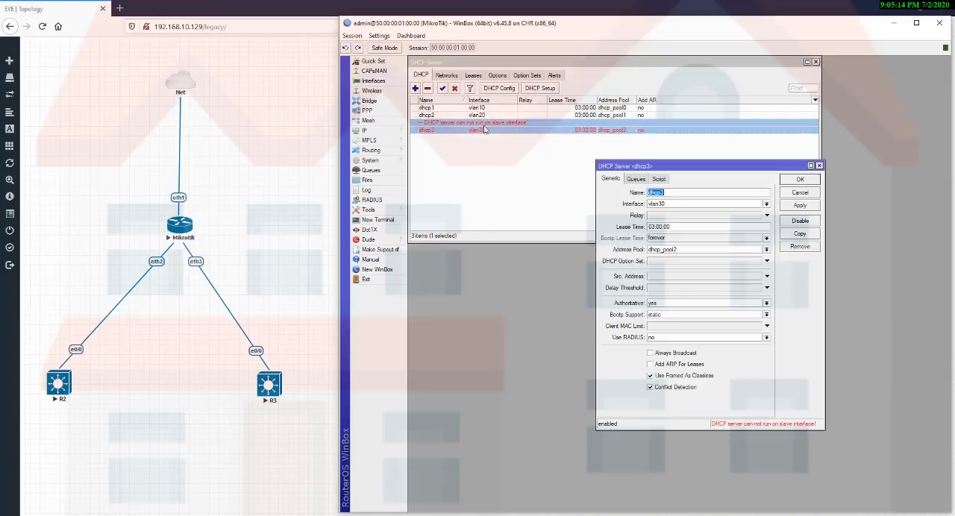
click(618, 291)
click(766, 204)
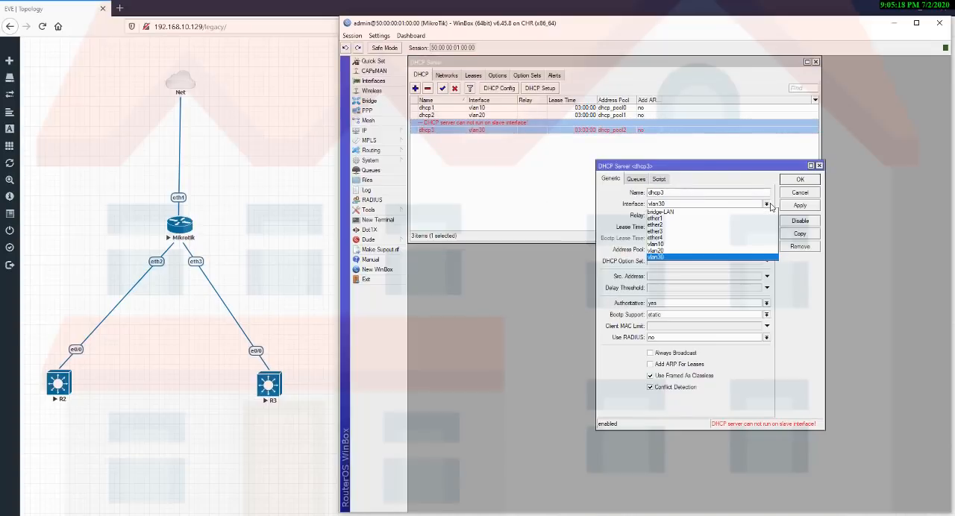
click(693, 212)
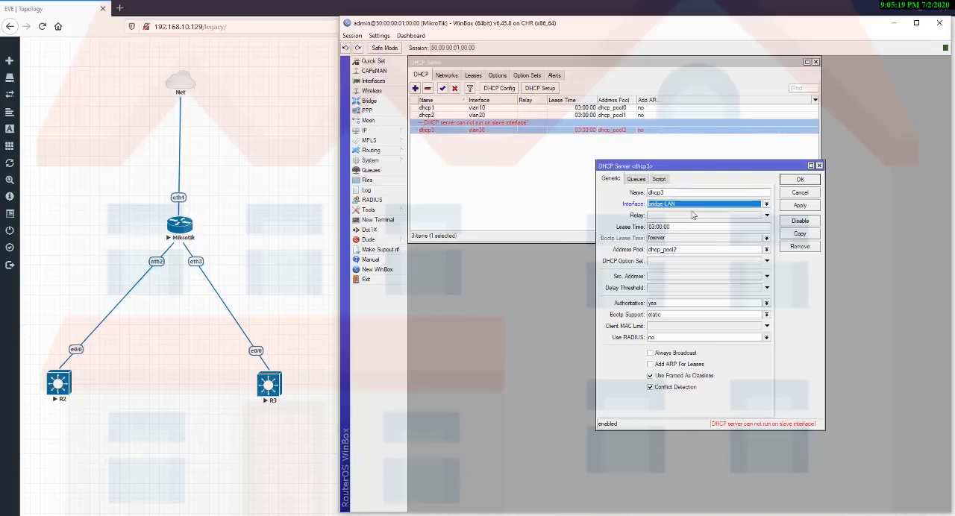
click(798, 207)
click(800, 180)
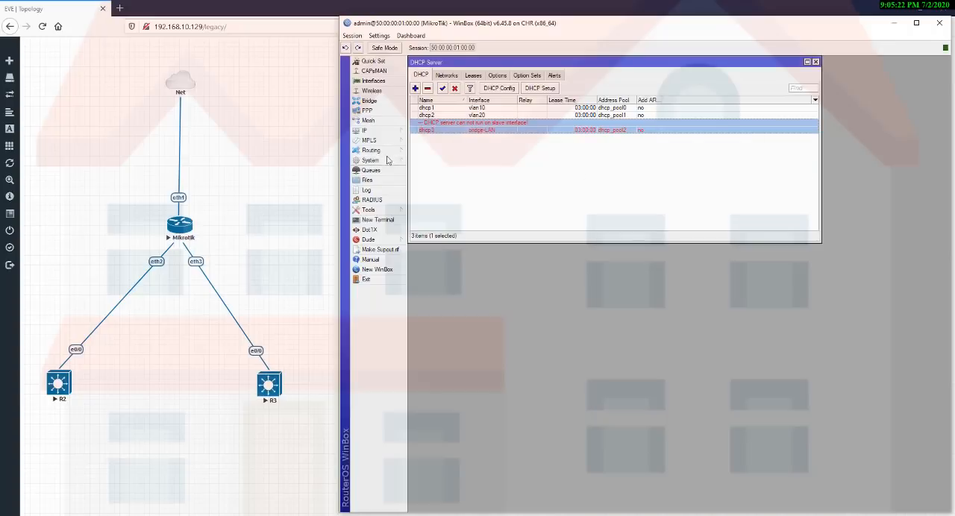
Move the IP address 10.5.70.1/24 to the bridge-LAN interface and close the address list.
click(365, 130)
click(452, 151)
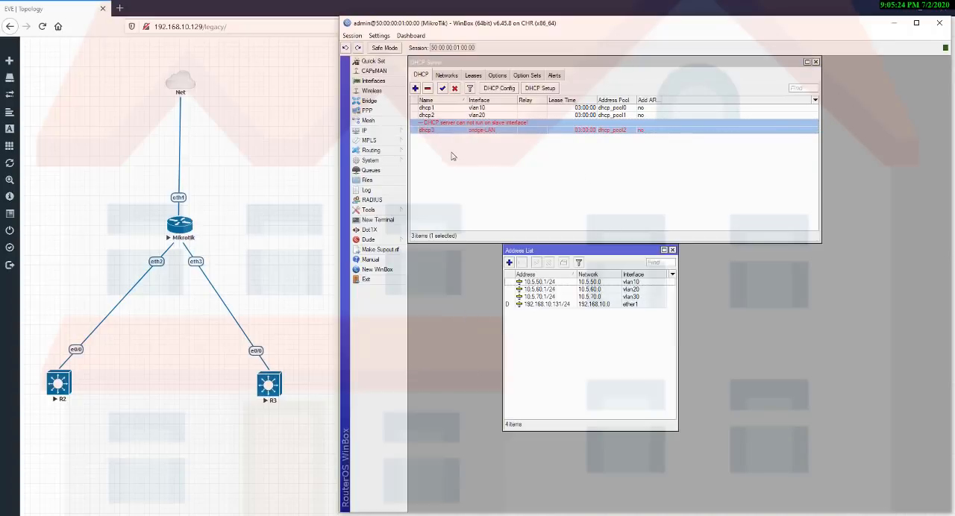
double_click(594, 298)
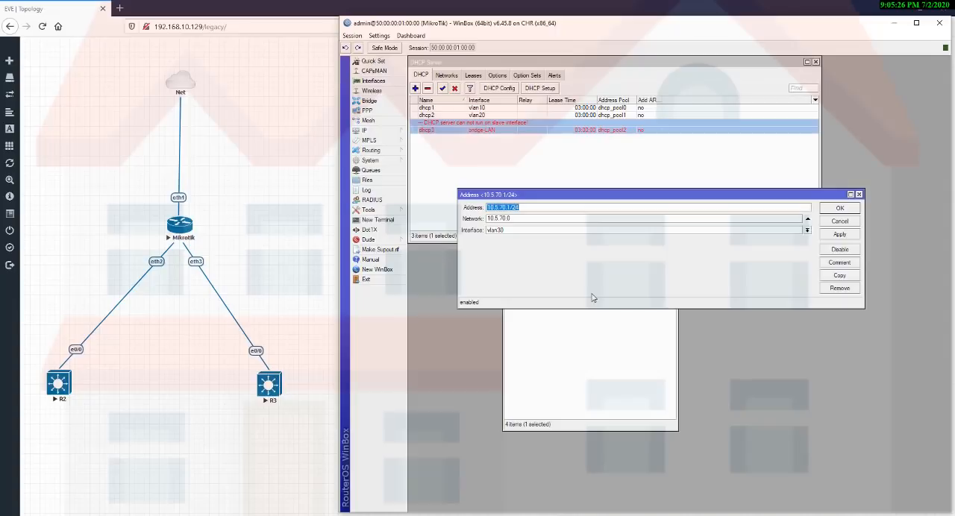
click(559, 232)
click(522, 238)
click(846, 236)
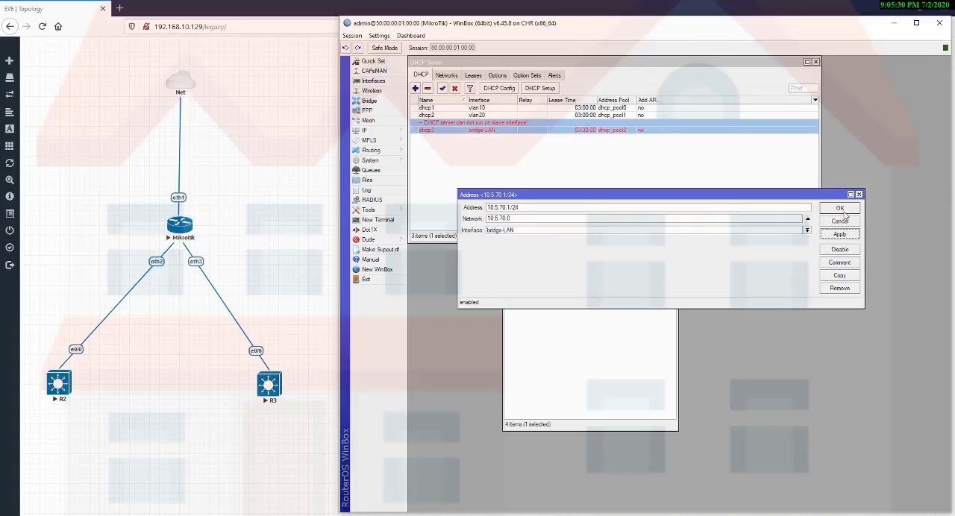
click(845, 210)
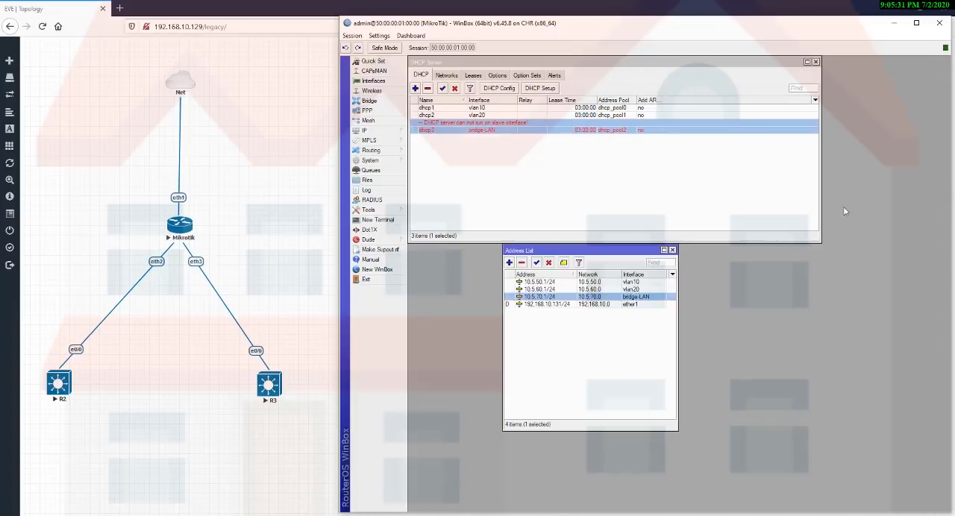
click(672, 250)
Disable and re-enable the dhcp3 server, and check the 10.5.70.0/24 entry among the DHCP networks.
click(455, 88)
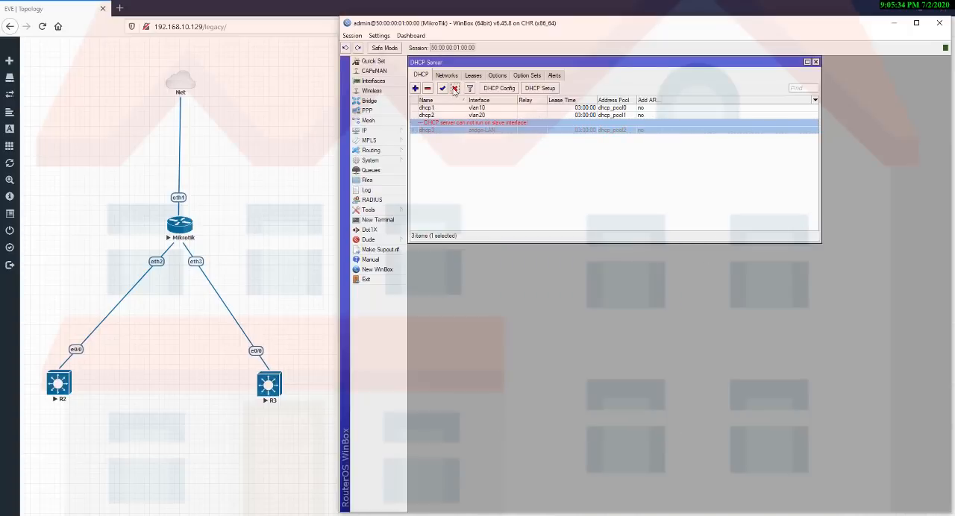
click(442, 89)
click(456, 78)
double_click(446, 124)
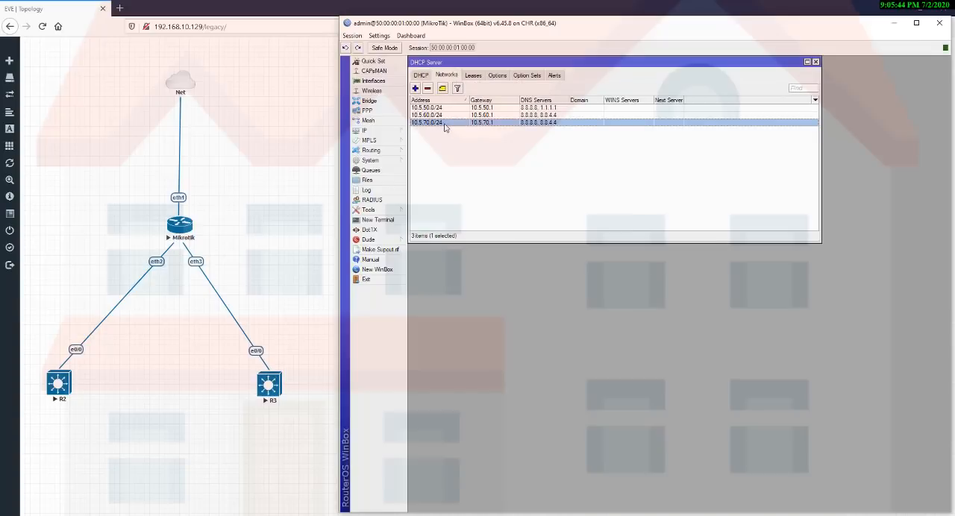
key(Escape)
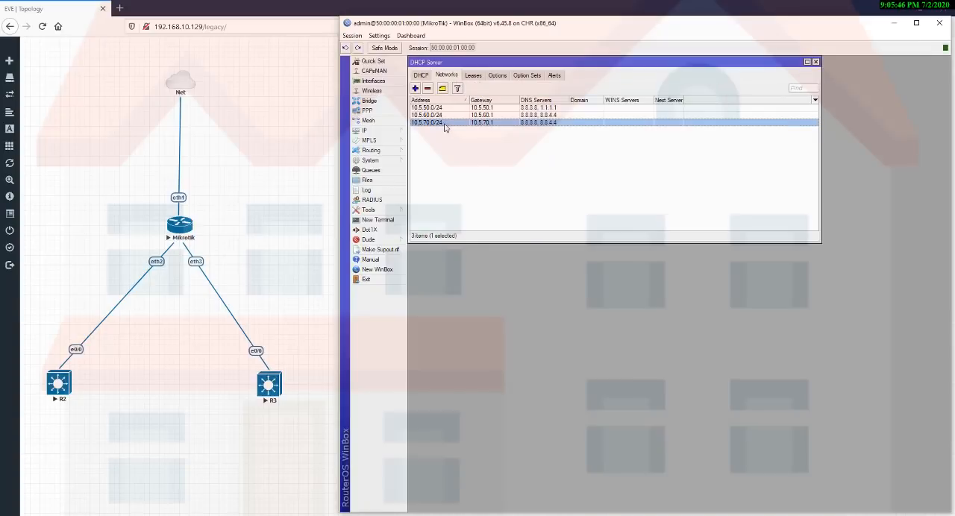
Review dhcp3's interface choices in the DHCP server list and reapply bridge-LAN.
click(425, 77)
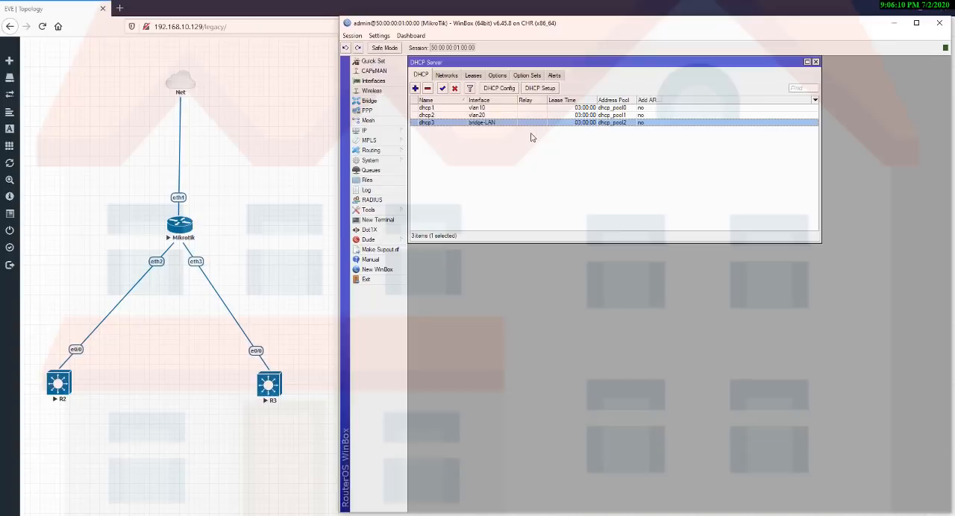
double_click(464, 124)
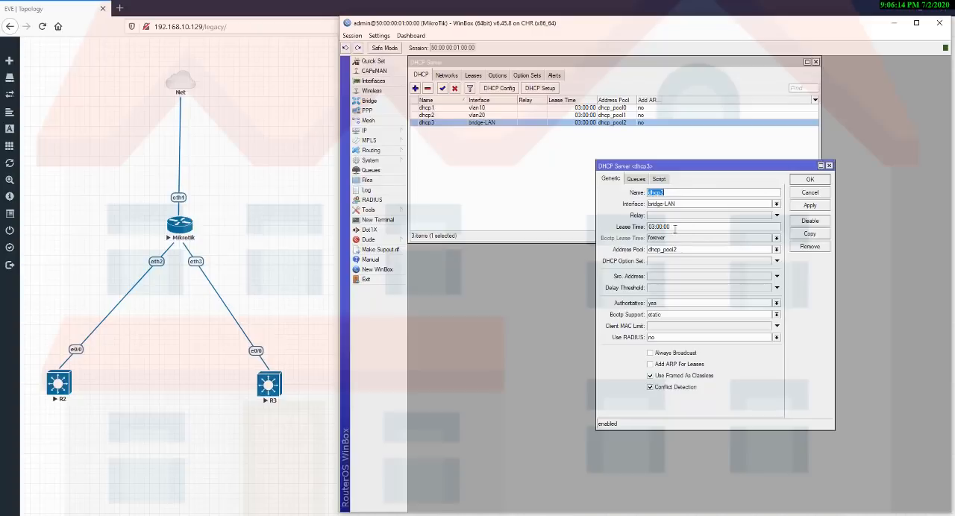
click(732, 205)
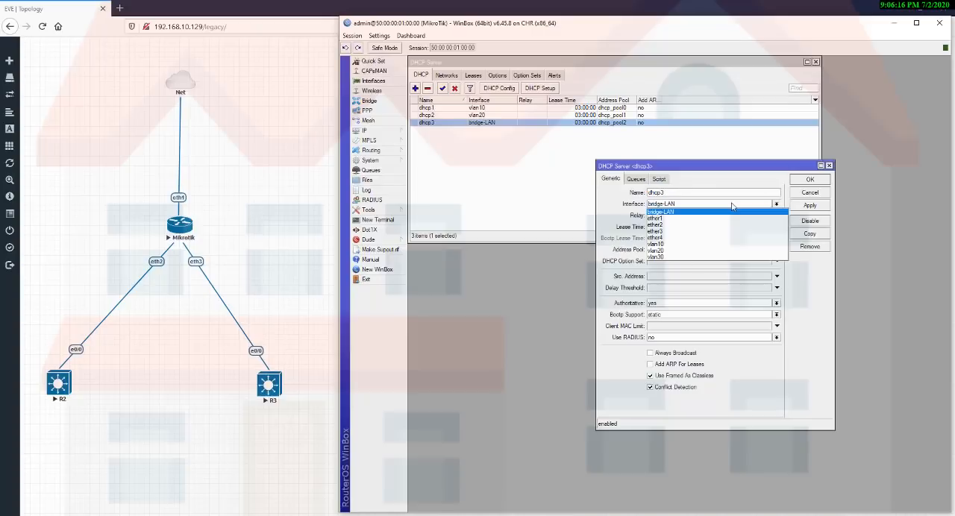
click(731, 210)
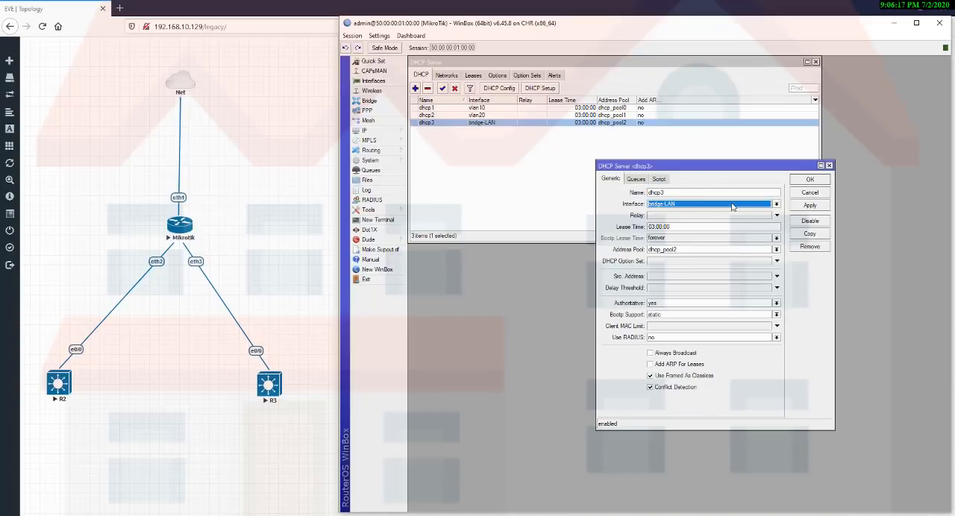
click(809, 205)
click(809, 179)
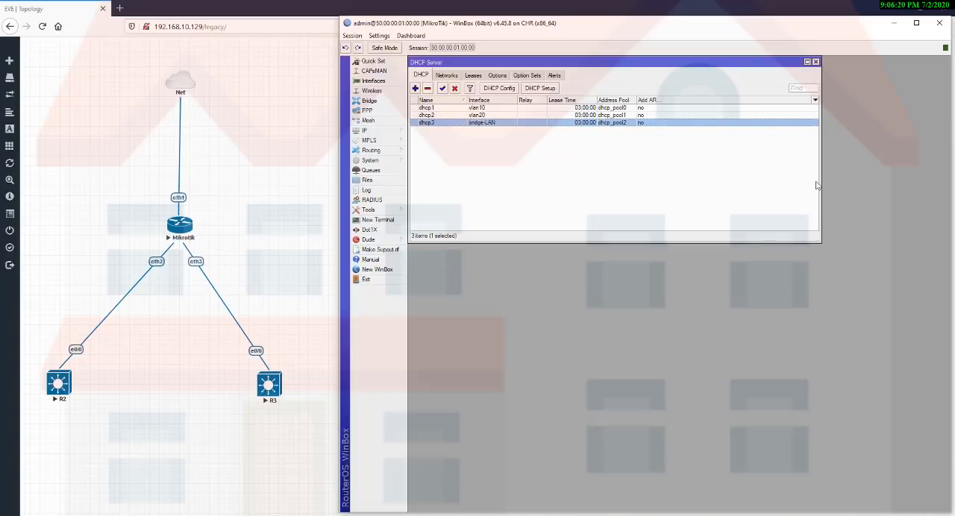
Review the interface of the 10.5.70.1/24 address, keep bridge-LAN, and close the address and DHCP server windows.
click(384, 131)
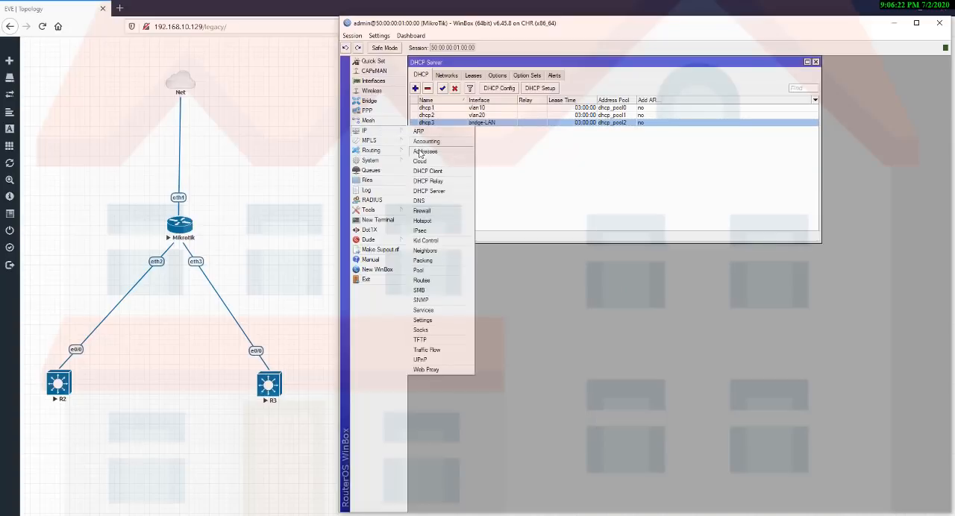
click(422, 151)
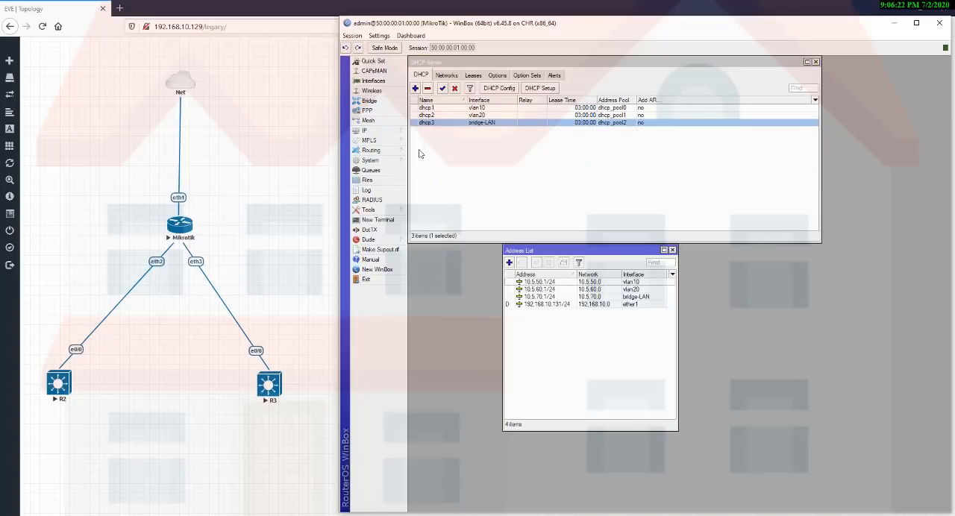
double_click(557, 297)
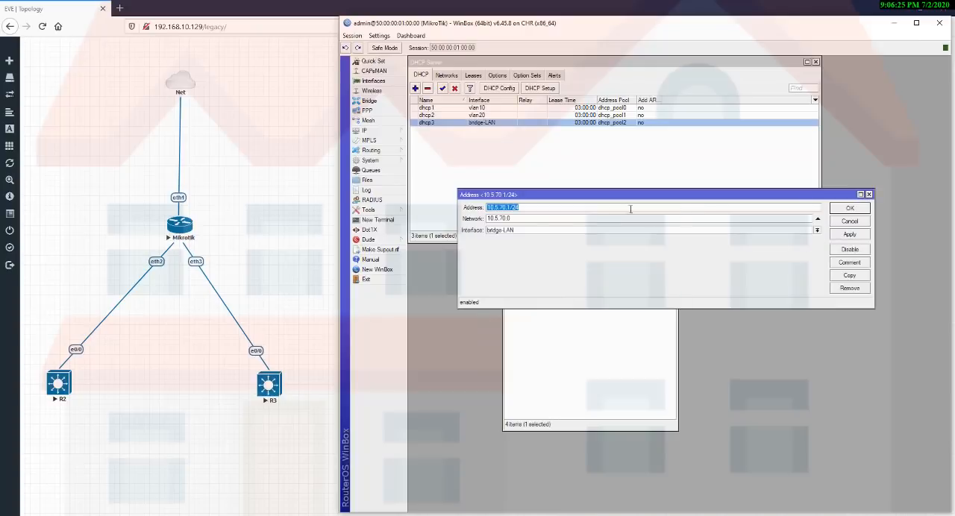
click(555, 231)
click(555, 231)
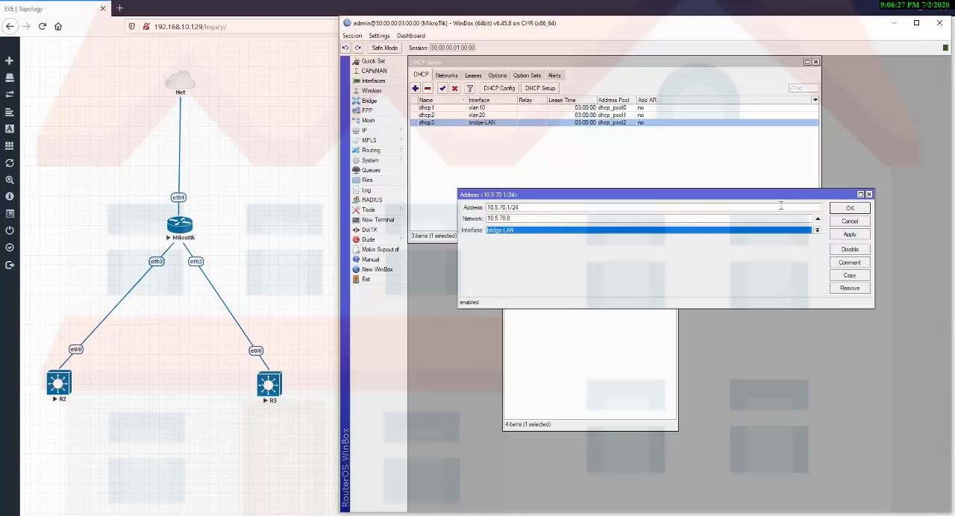
click(848, 209)
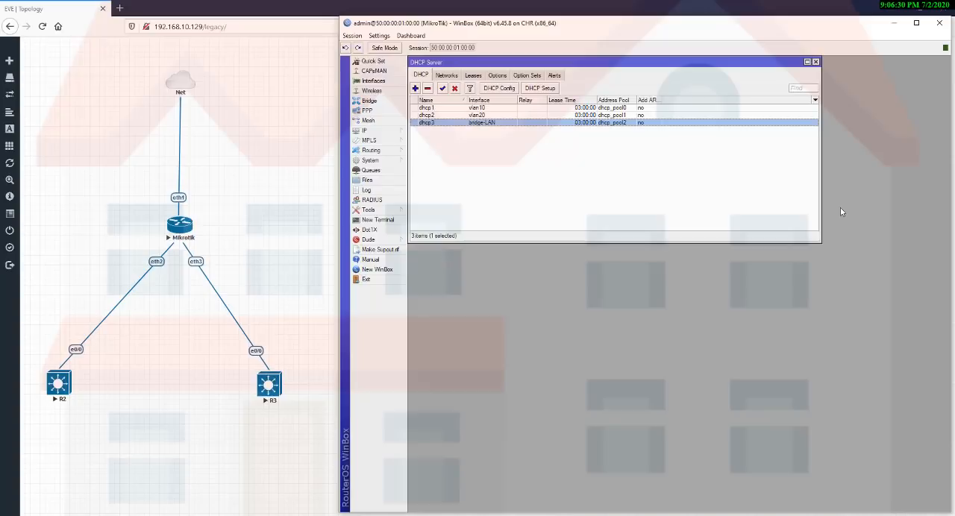
key(Escape)
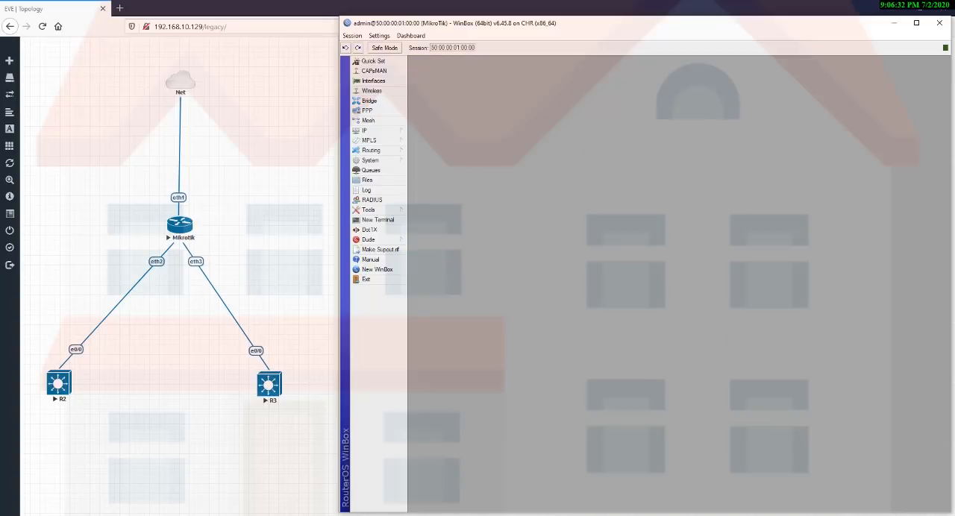
key(alt+Tab)
click(667, 354)
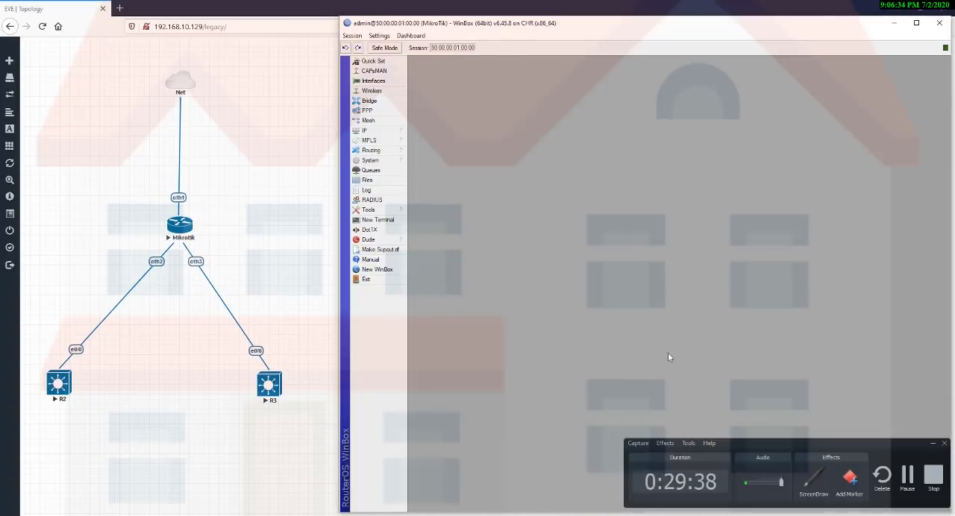
click(932, 445)
Create a firewall NAT rule using the srcnat chain with source address 10.5.50.0/24.
click(378, 132)
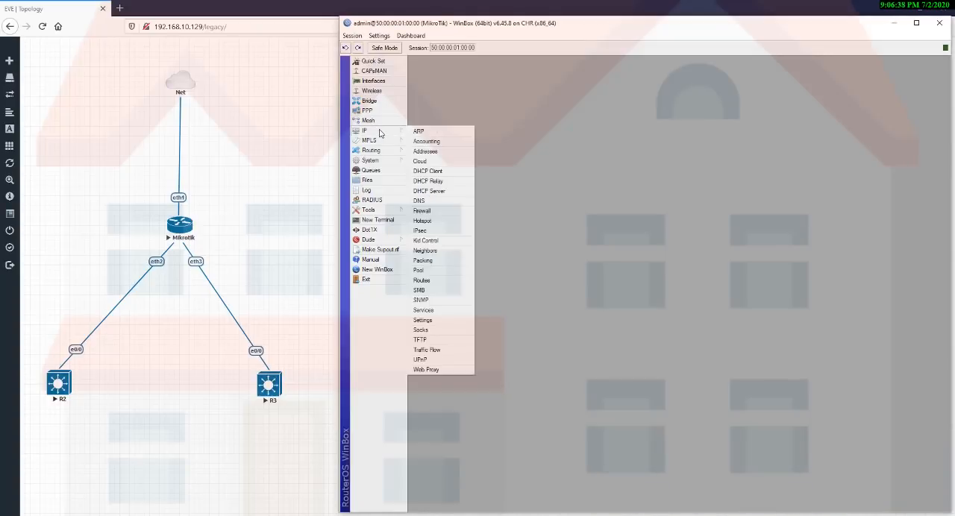
click(436, 215)
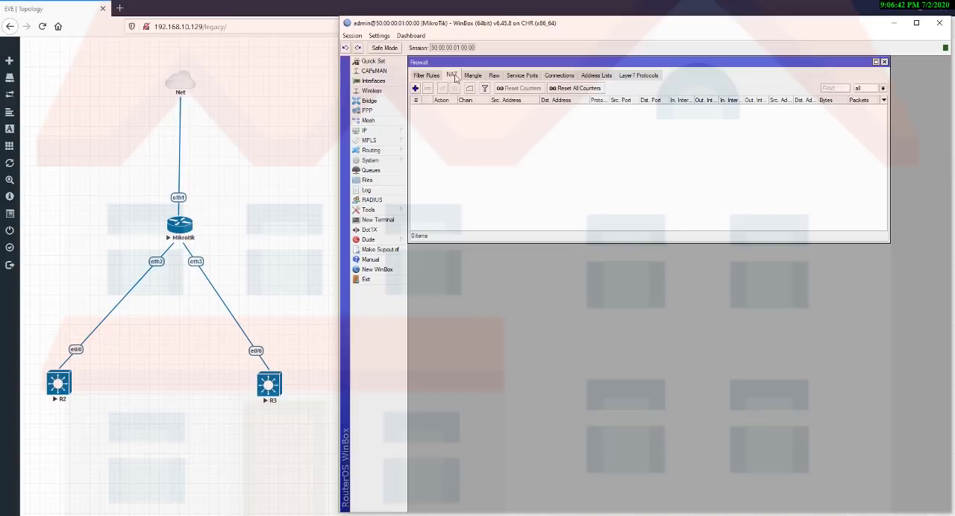
click(415, 88)
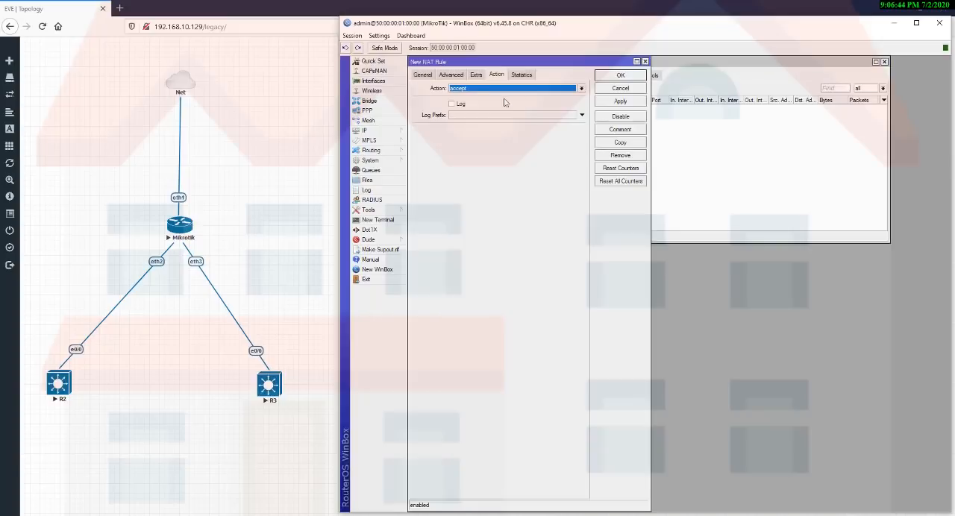
click(422, 74)
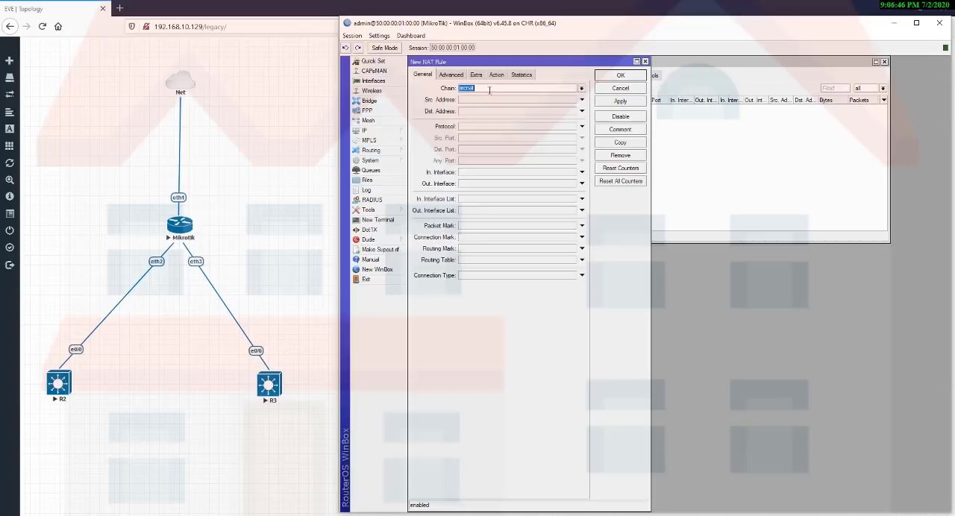
click(581, 88)
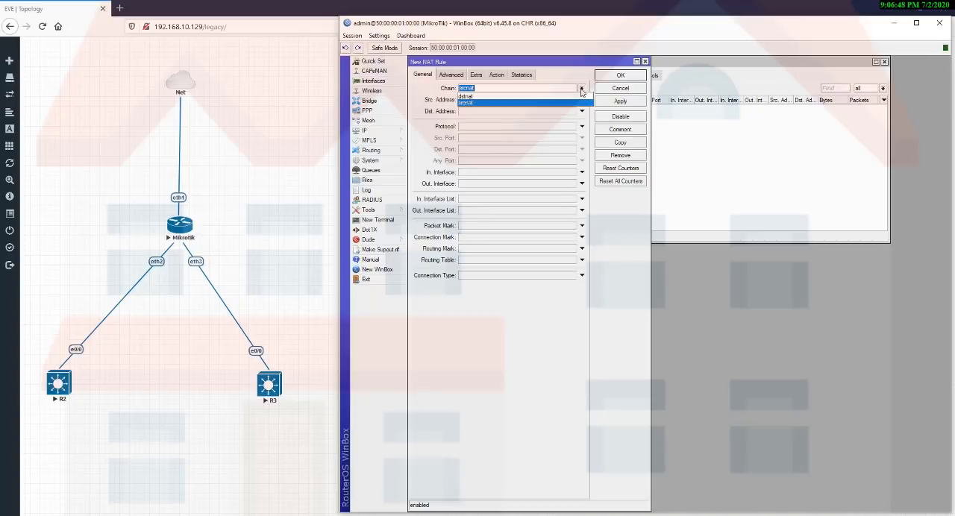
click(582, 88)
click(484, 102)
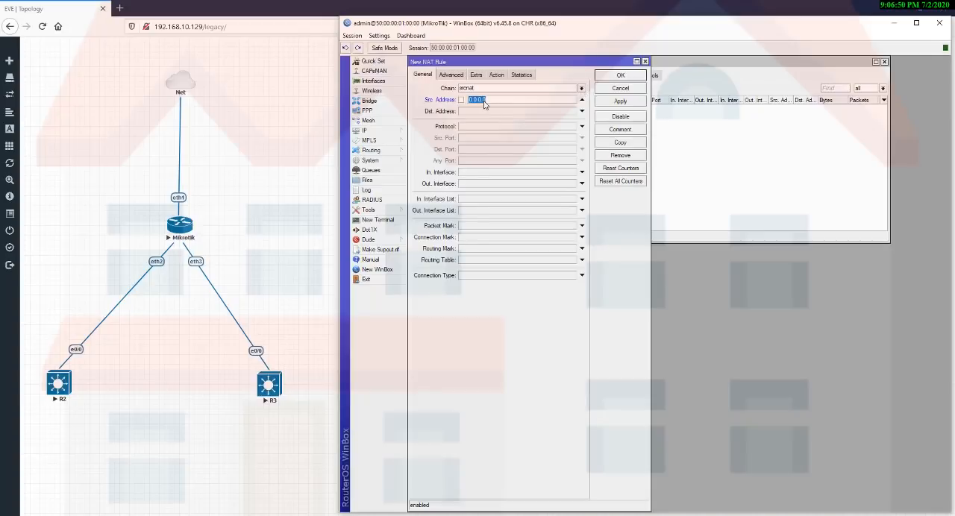
text(10.5.50.0/24)
Set the 10.5.50.0/24 NAT rule's action to masquerade and save the rule.
click(497, 74)
click(503, 89)
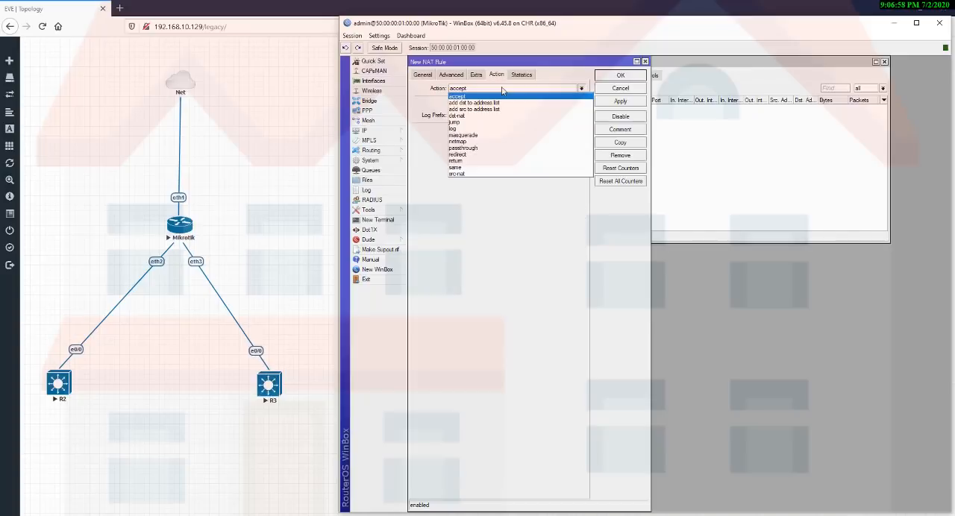
click(480, 135)
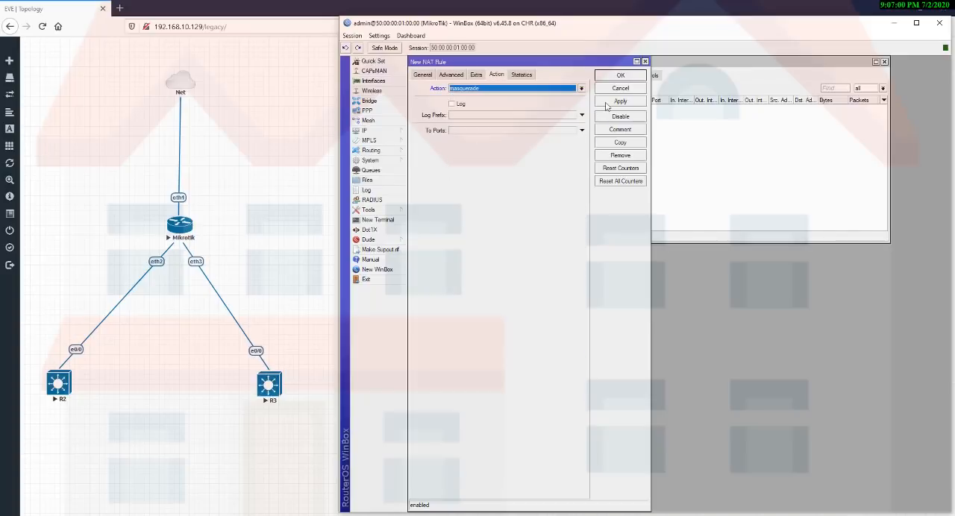
click(606, 102)
click(620, 76)
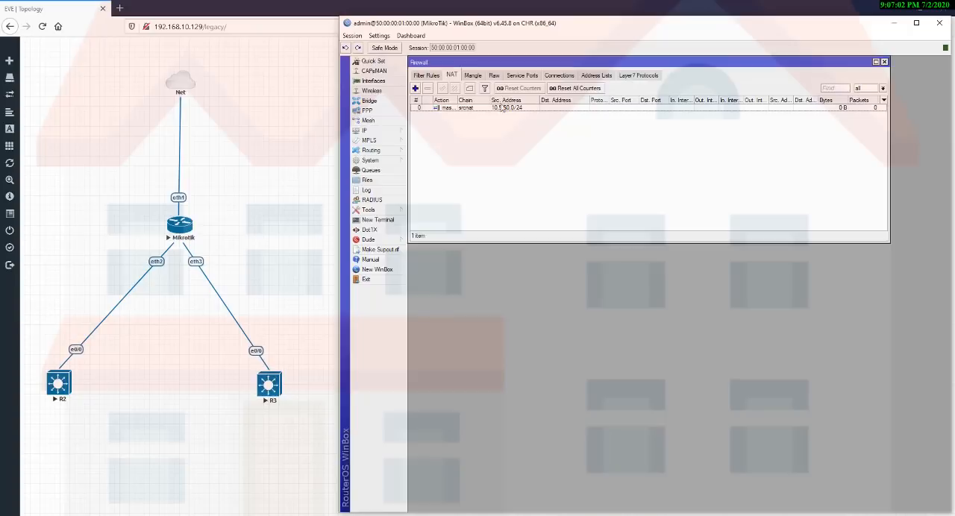
click(487, 112)
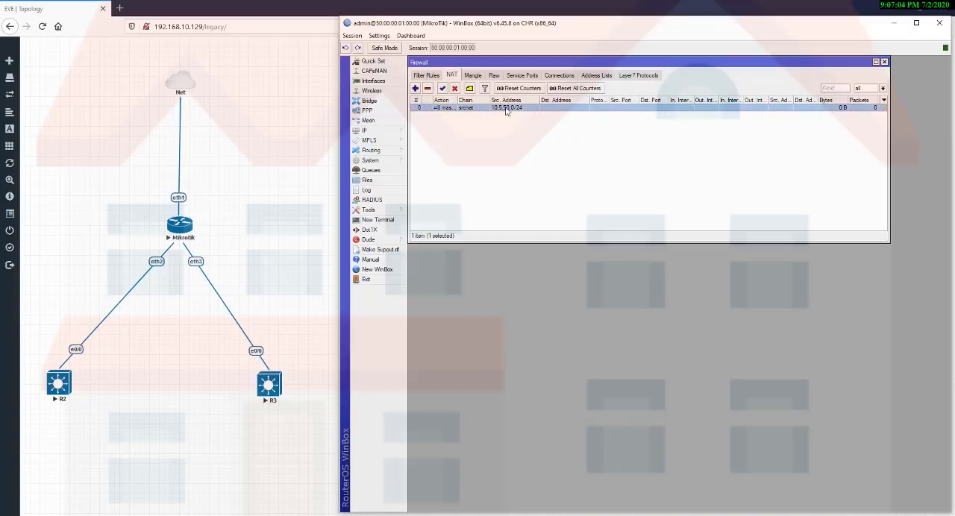
Add a second srcnat rule for source address 10.5.60.0/24 with the masquerade action.
click(414, 88)
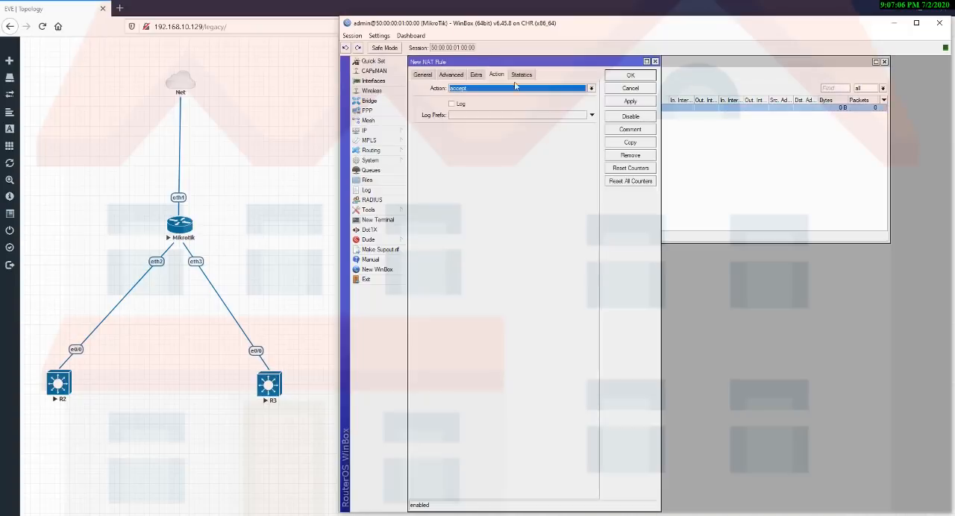
click(420, 75)
click(478, 100)
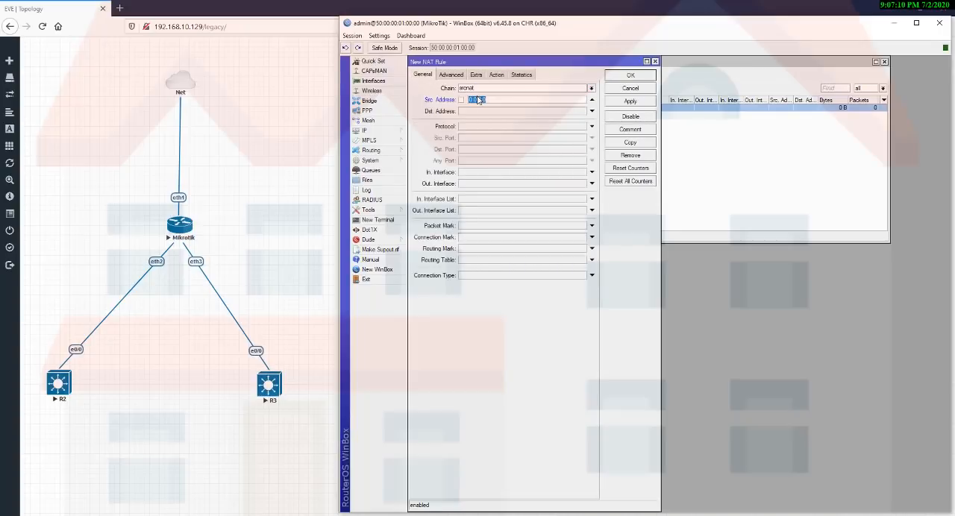
text(10)
text(.60.0/24)
click(498, 74)
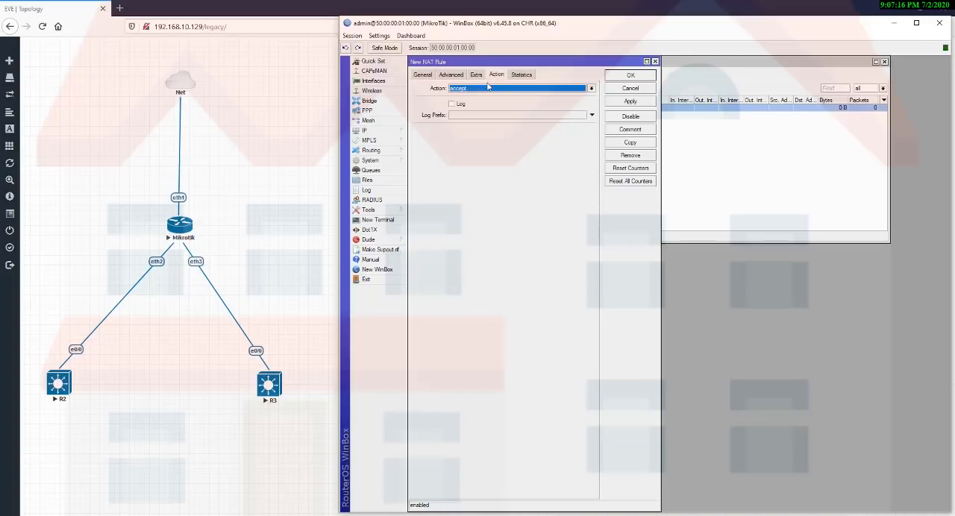
click(487, 88)
click(477, 135)
click(619, 102)
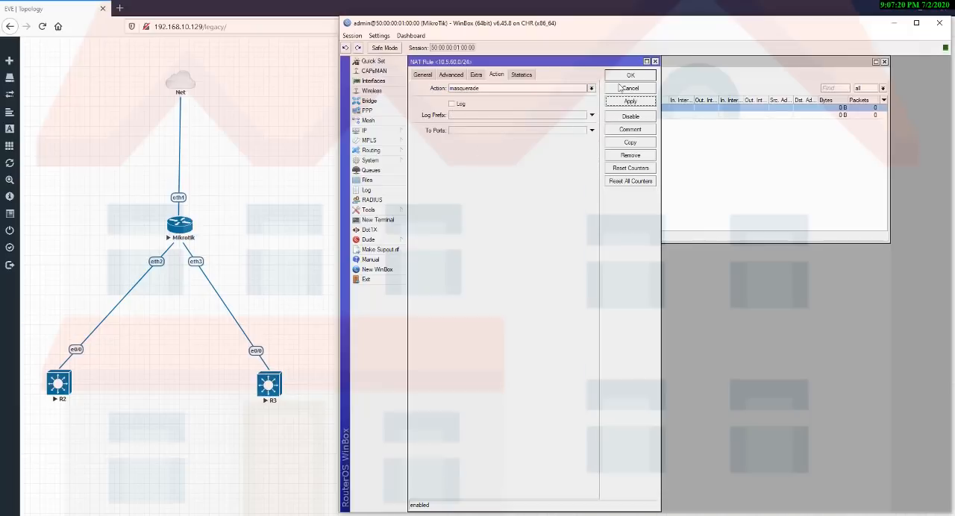
click(628, 76)
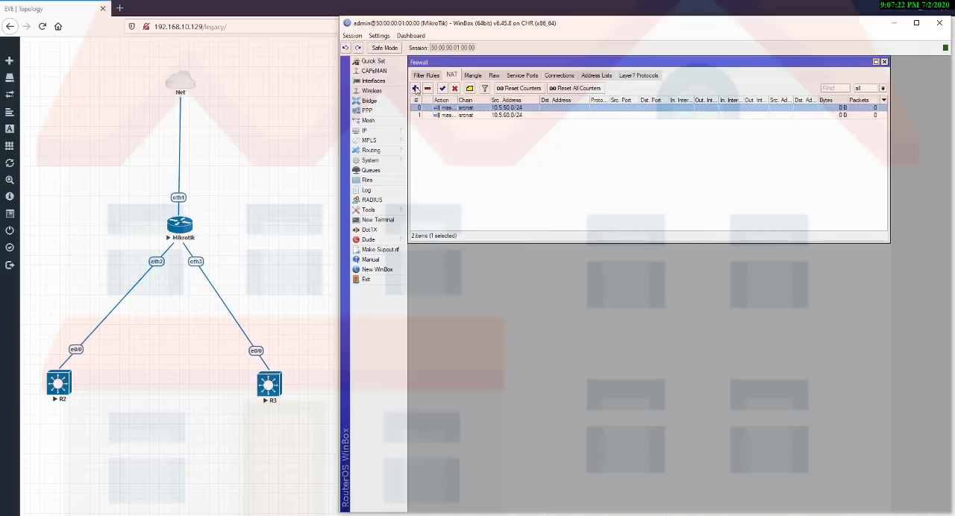
Add a third srcnat rule that masquerades source address 10.5.70.0/24.
click(416, 88)
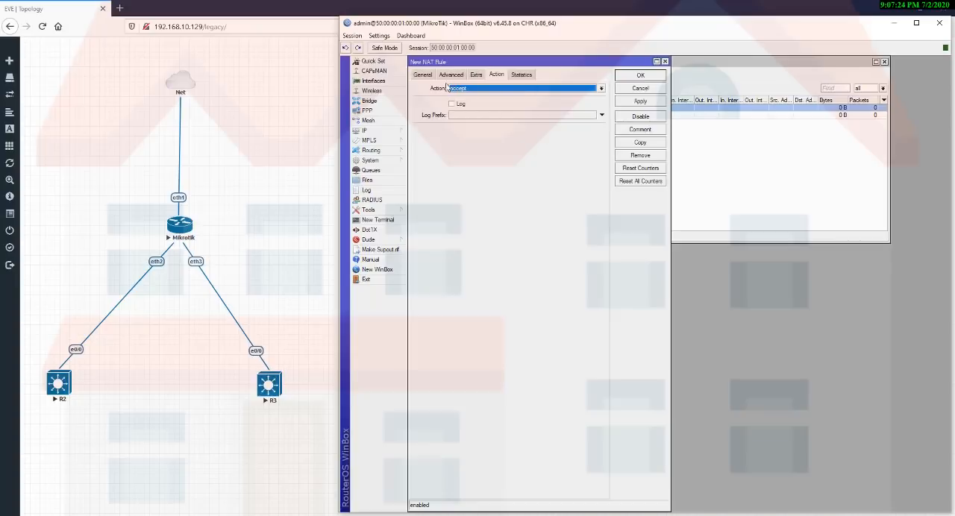
click(423, 75)
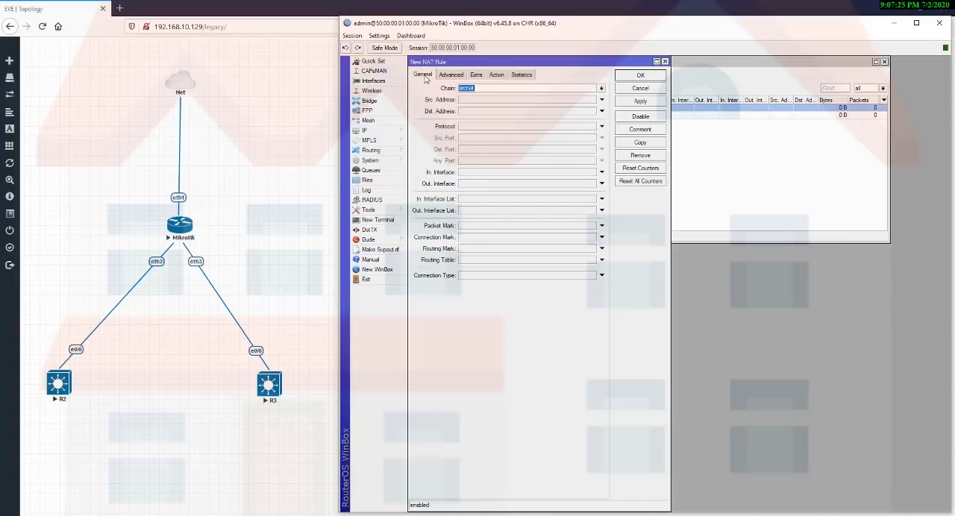
click(478, 100)
text(10.5.70.0/24)
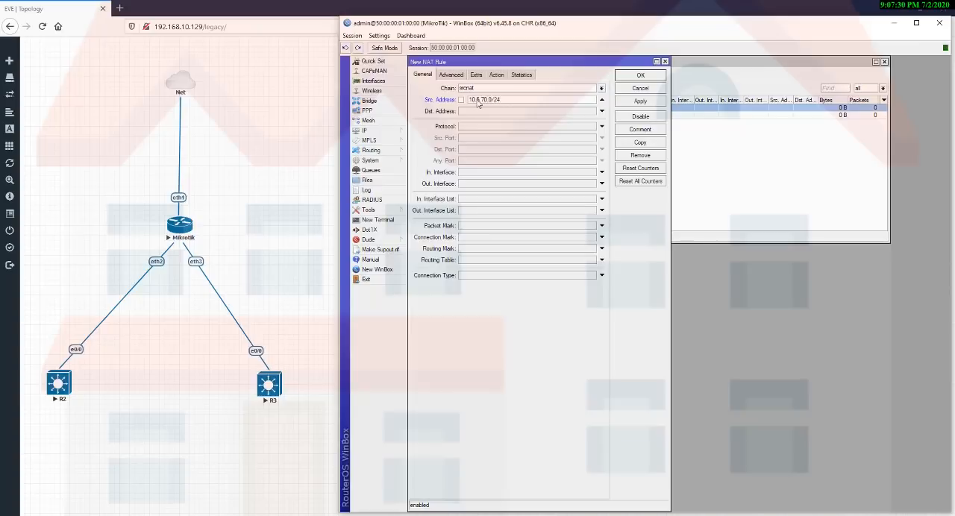
click(496, 75)
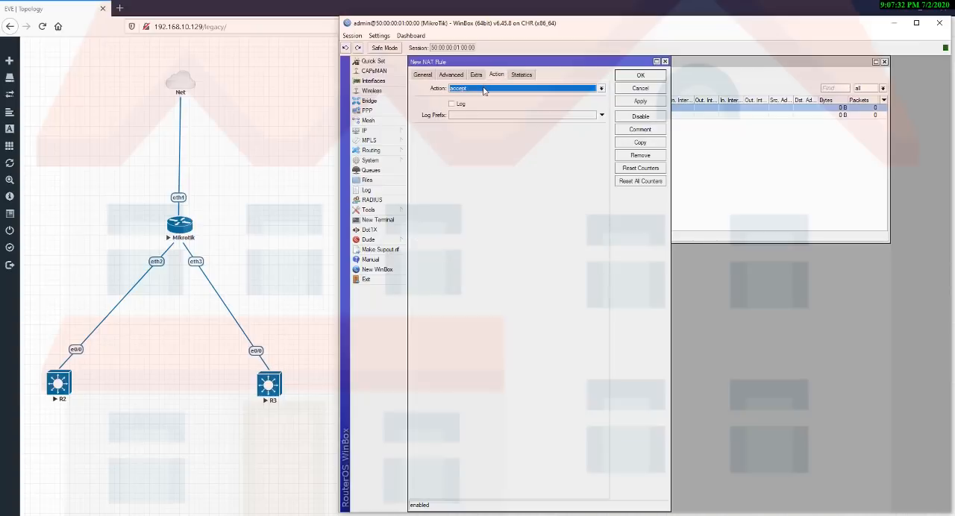
click(484, 90)
click(474, 137)
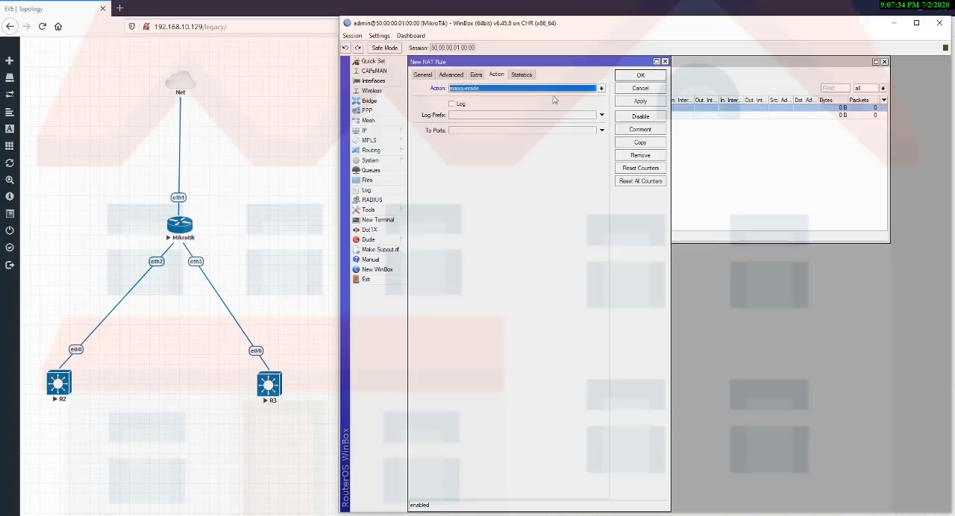
click(639, 102)
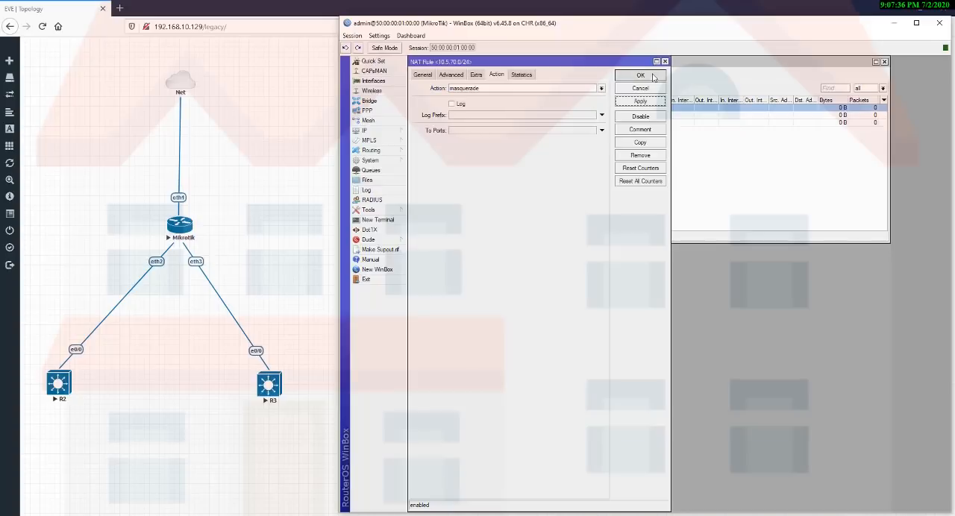
click(640, 75)
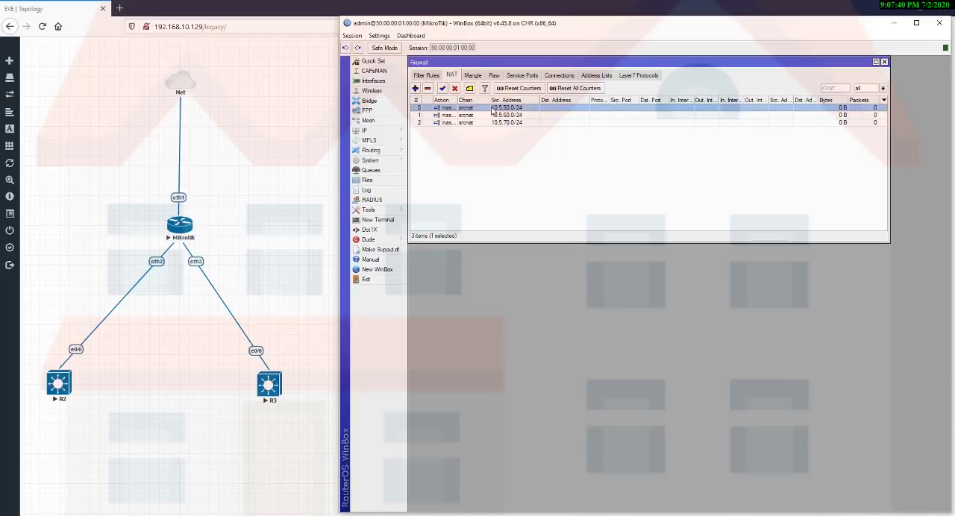
Switch to the EVE-NG topology and shift the Mikrotik node slightly up and to the left.
click(193, 225)
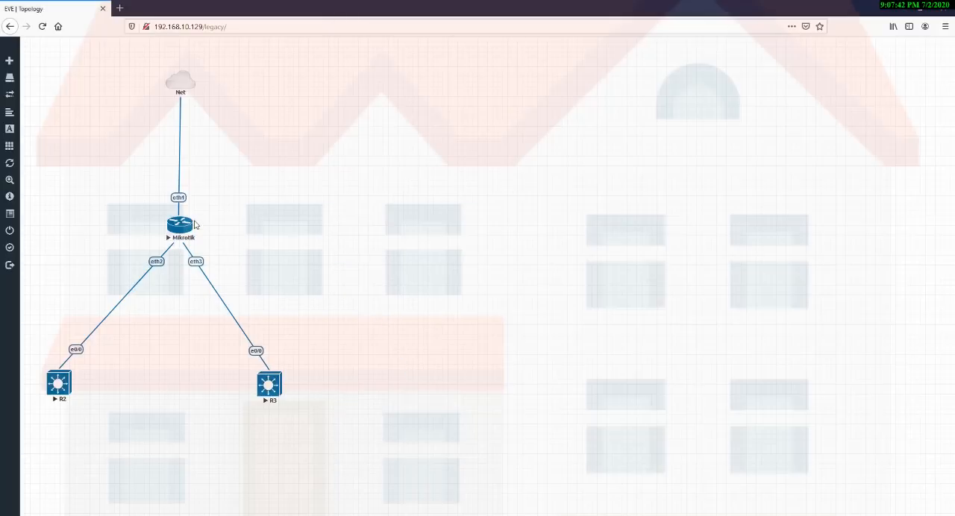
mouse_move(192, 225)
mouse_down()
mouse_move(193, 233)
mouse_move(189, 218)
mouse_up()
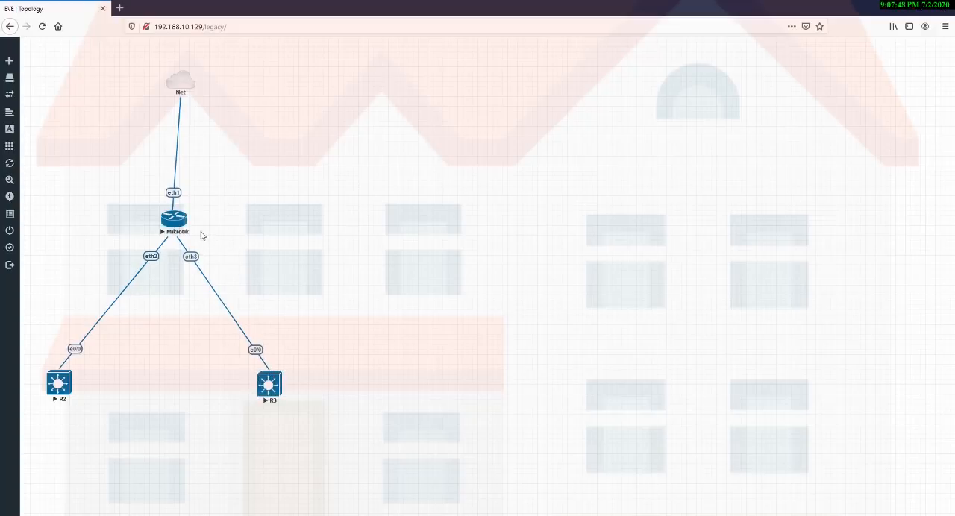
drag(200, 232, 176, 280)
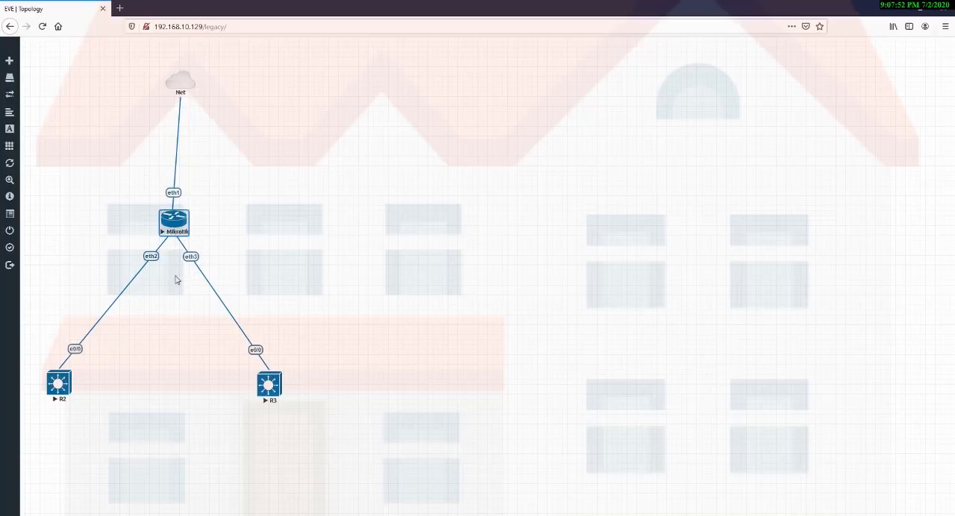
click(257, 236)
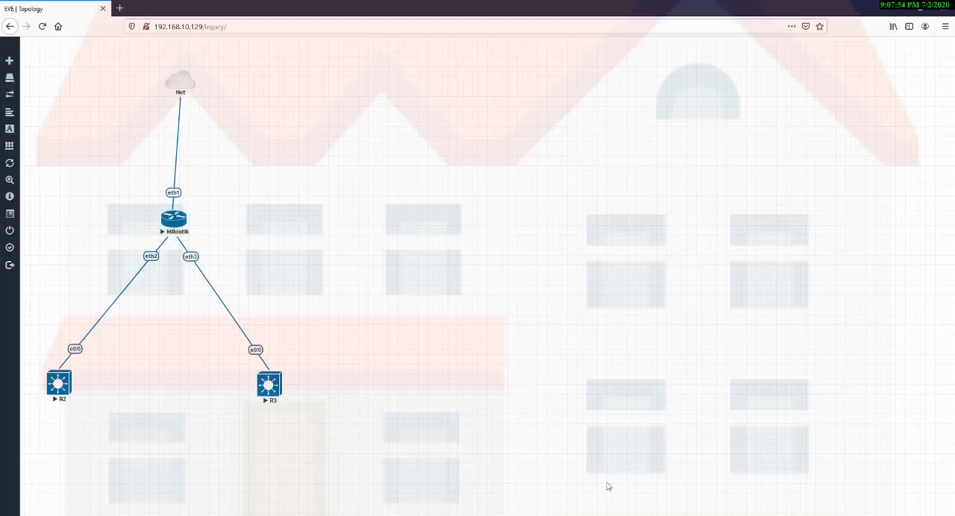
key(alt+Tab)
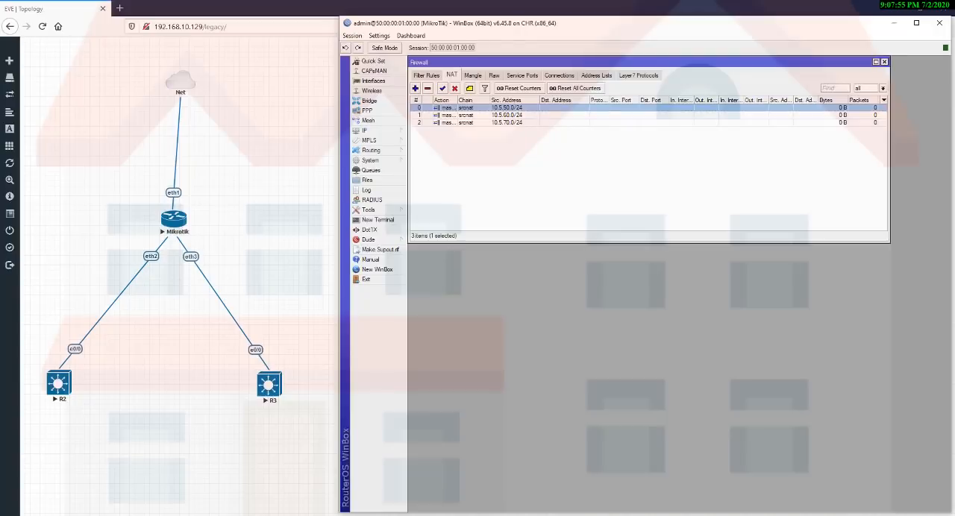
click(504, 115)
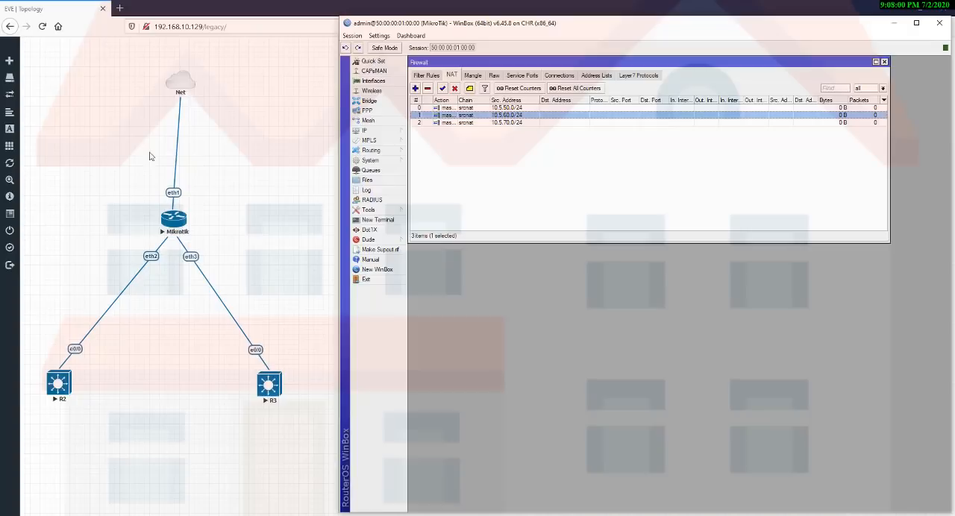
drag(127, 77, 224, 219)
drag(147, 184, 202, 214)
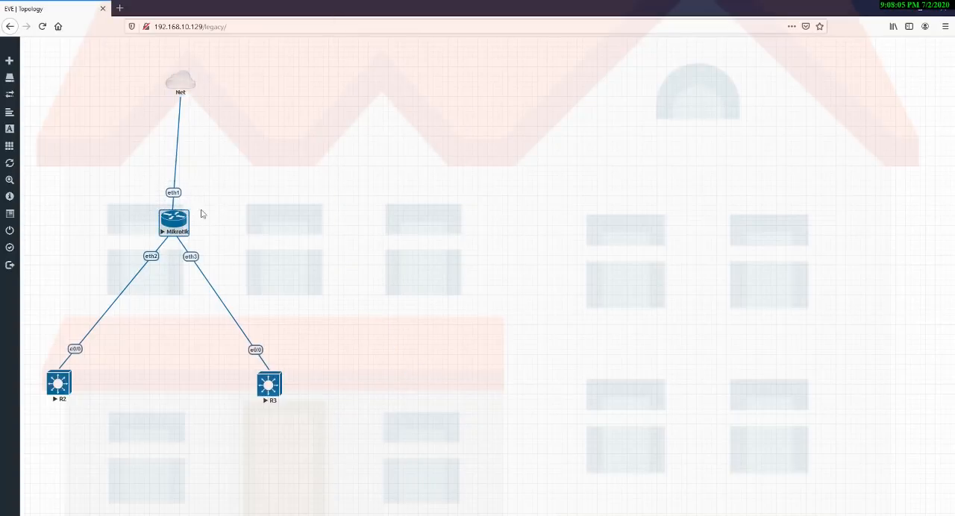
click(329, 224)
click(531, 515)
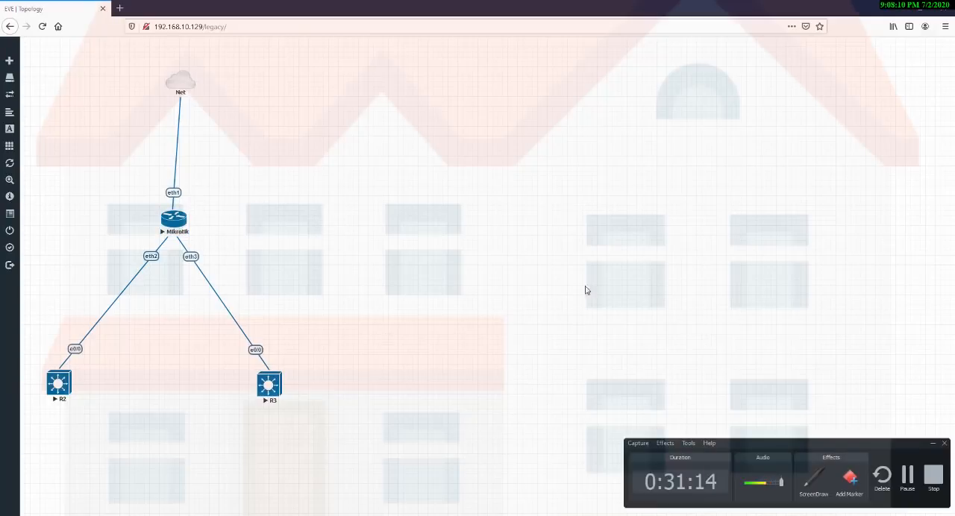
click(932, 445)
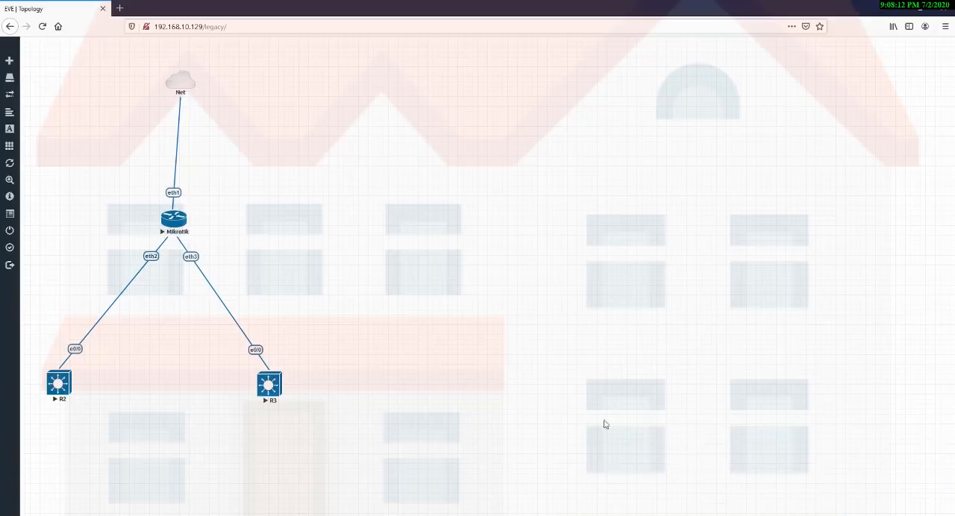